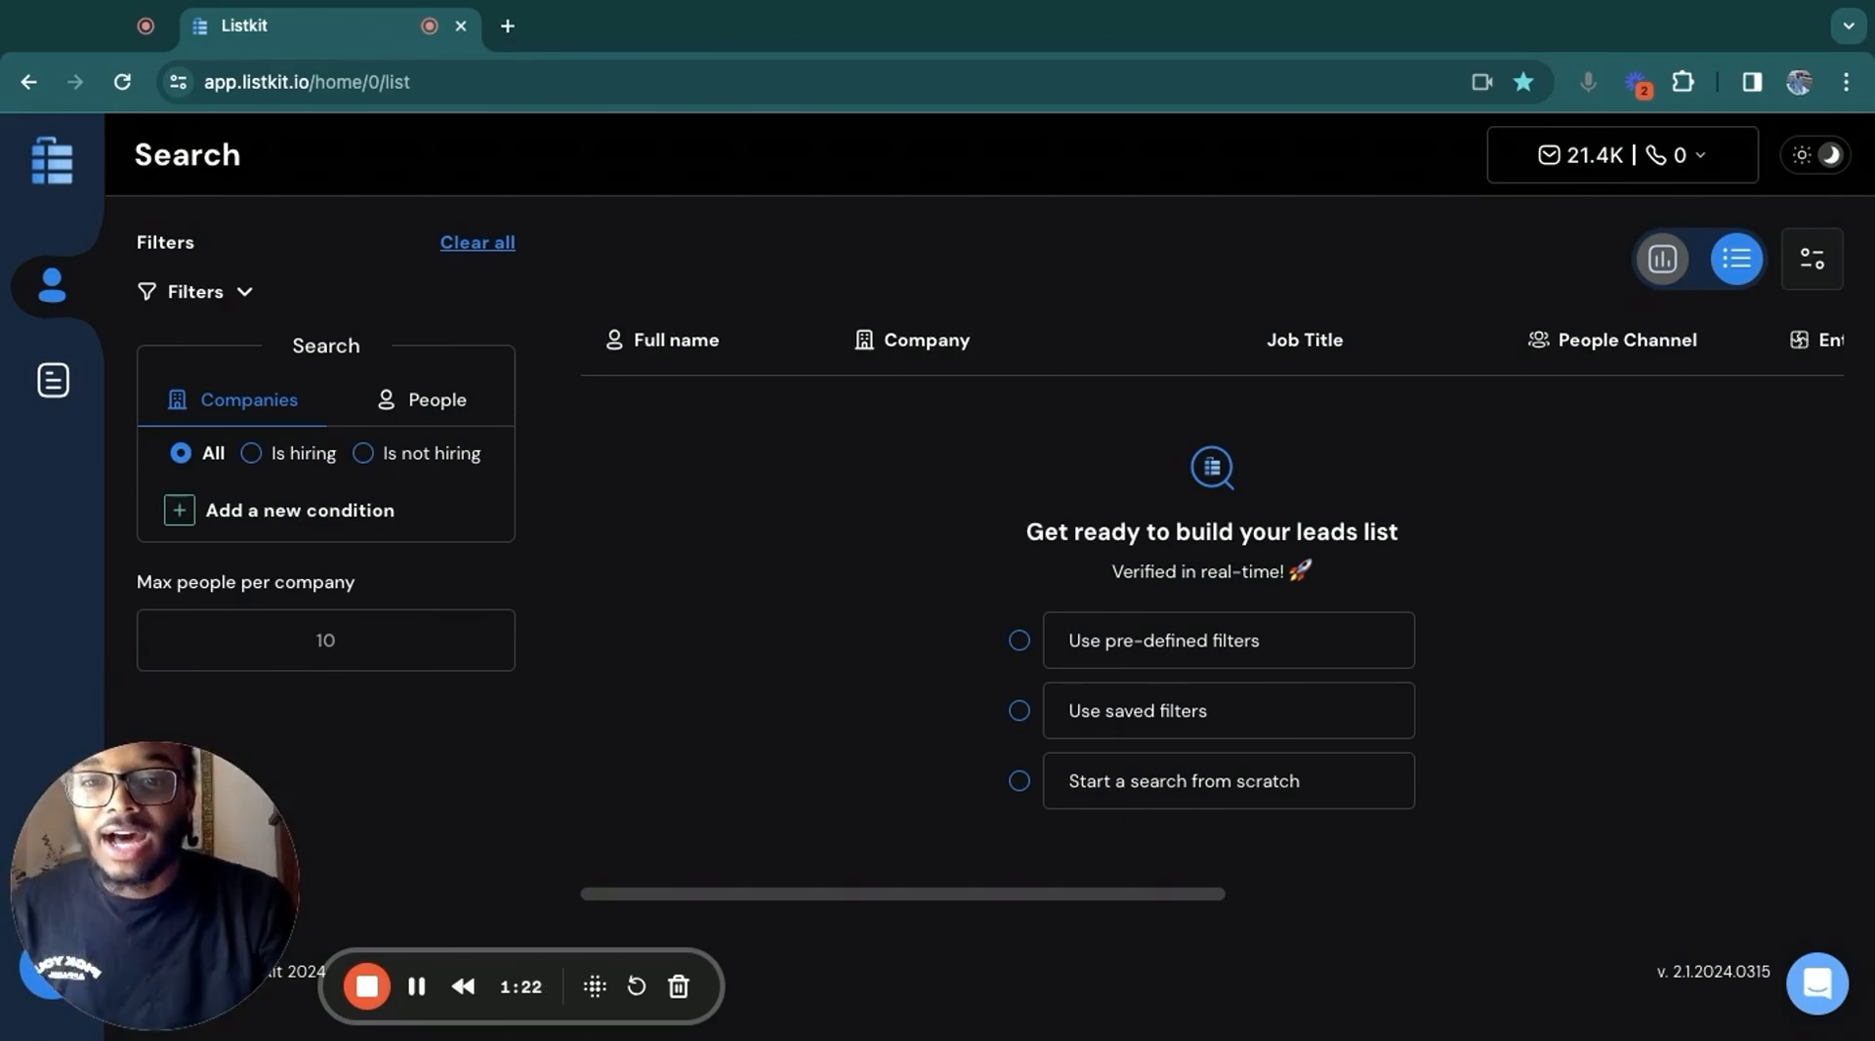
Add a company Country condition and set it to United States
{"action": "left_click", "coordinate": [357, 539]}
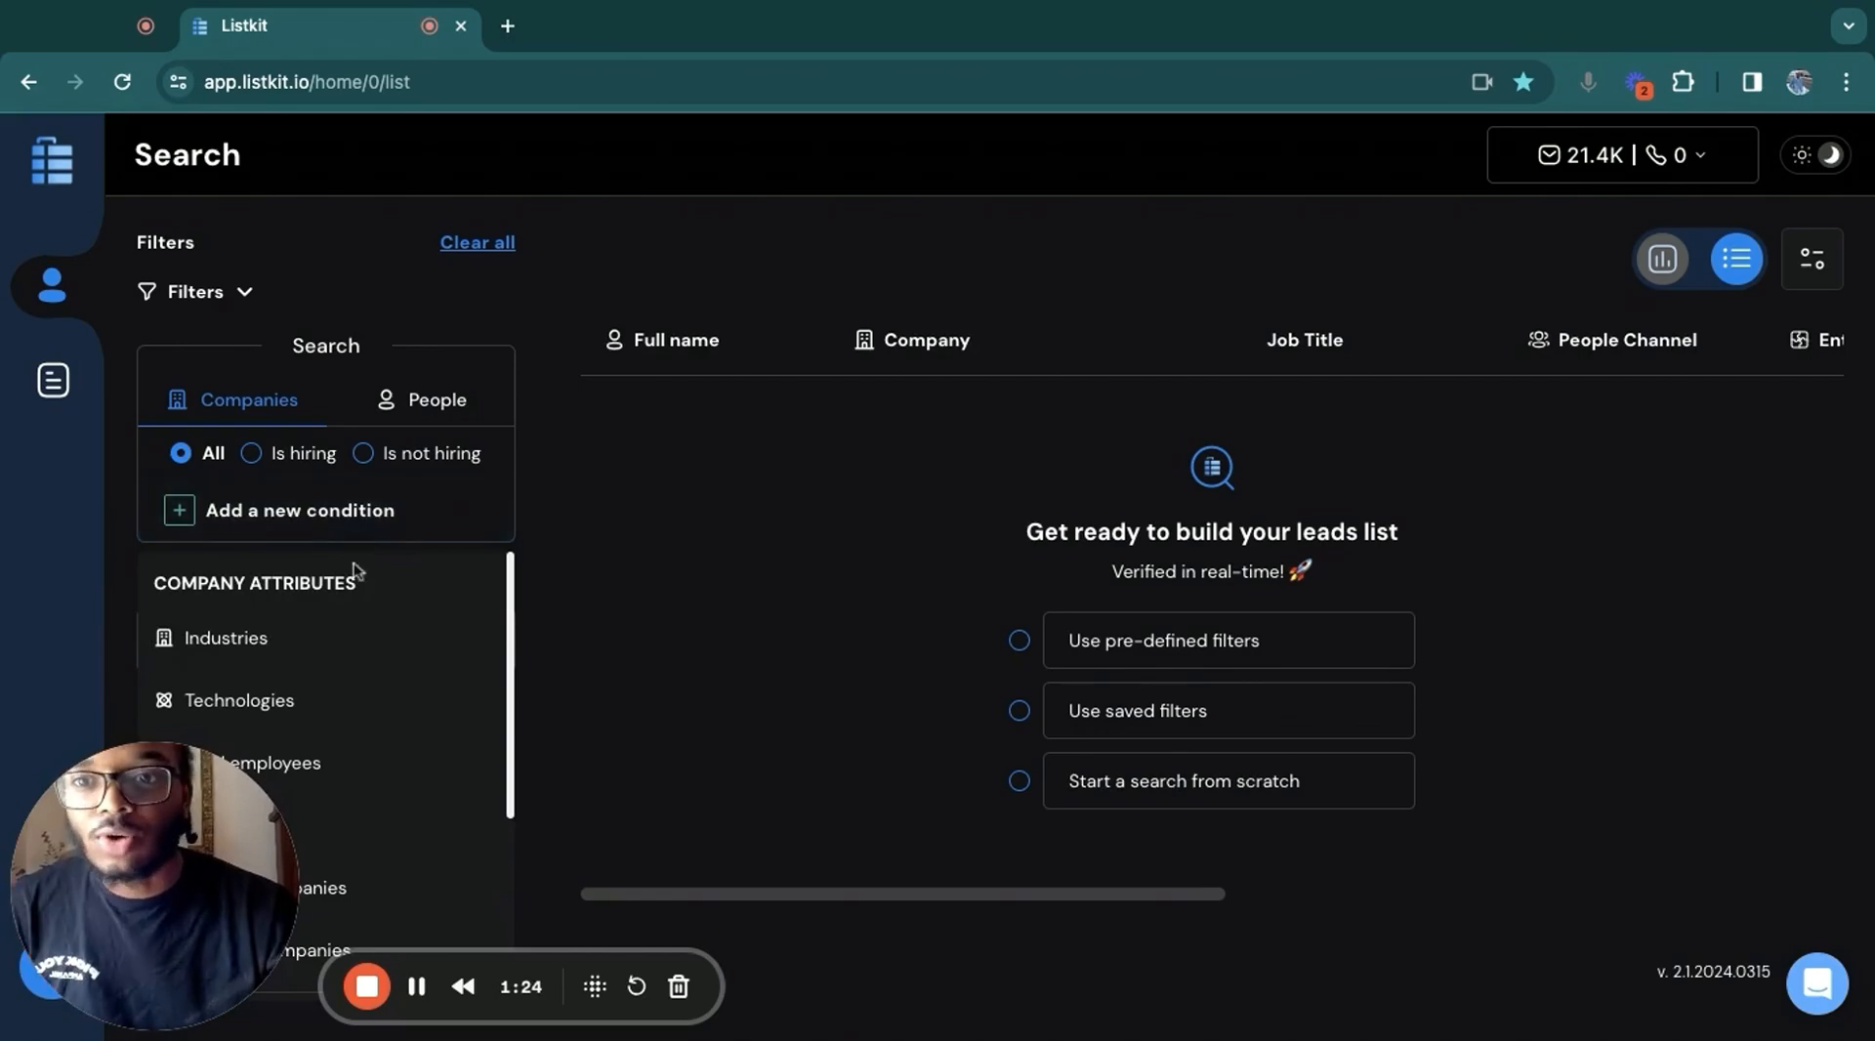
{"action": "scroll", "coordinate": [369, 712], "scroll_direction": "down", "scroll_amount": 5}
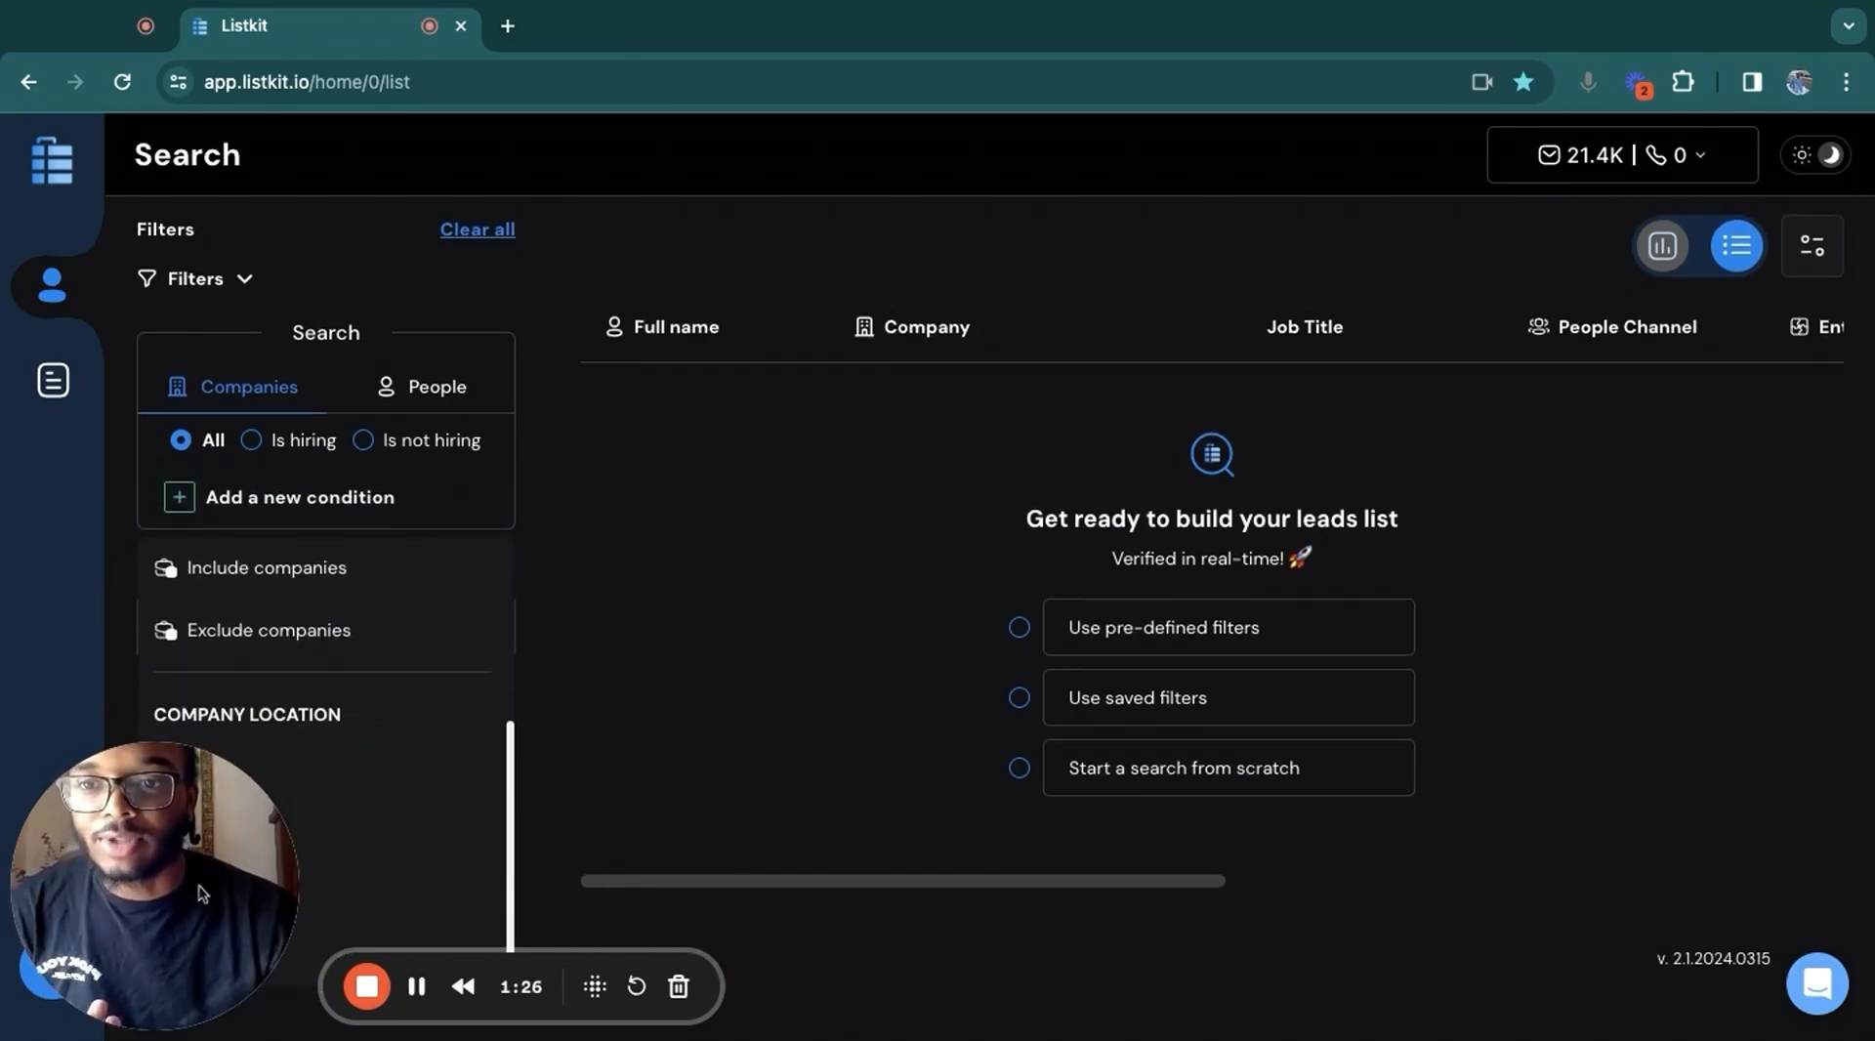
{"action": "left_click", "coordinate": [381, 875]}
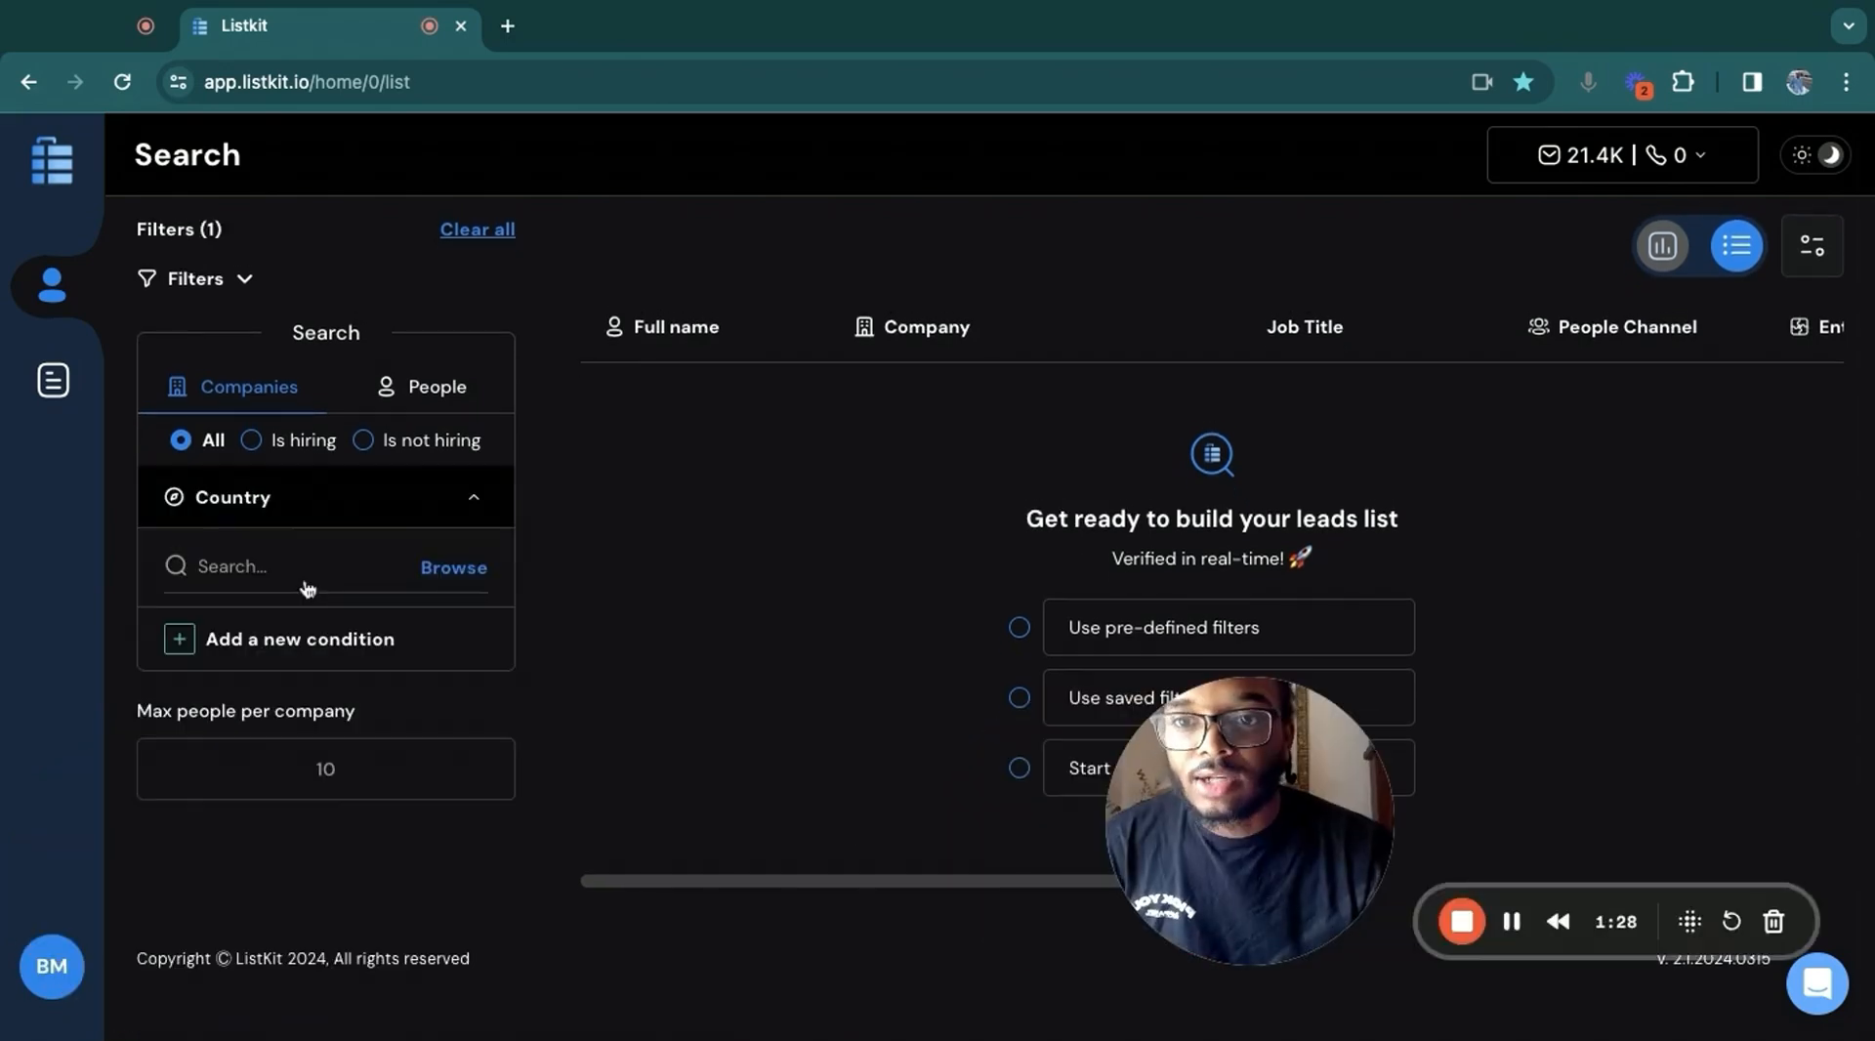
{"action": "left_click", "coordinate": [263, 565]}
{"action": "type", "text": "united"}
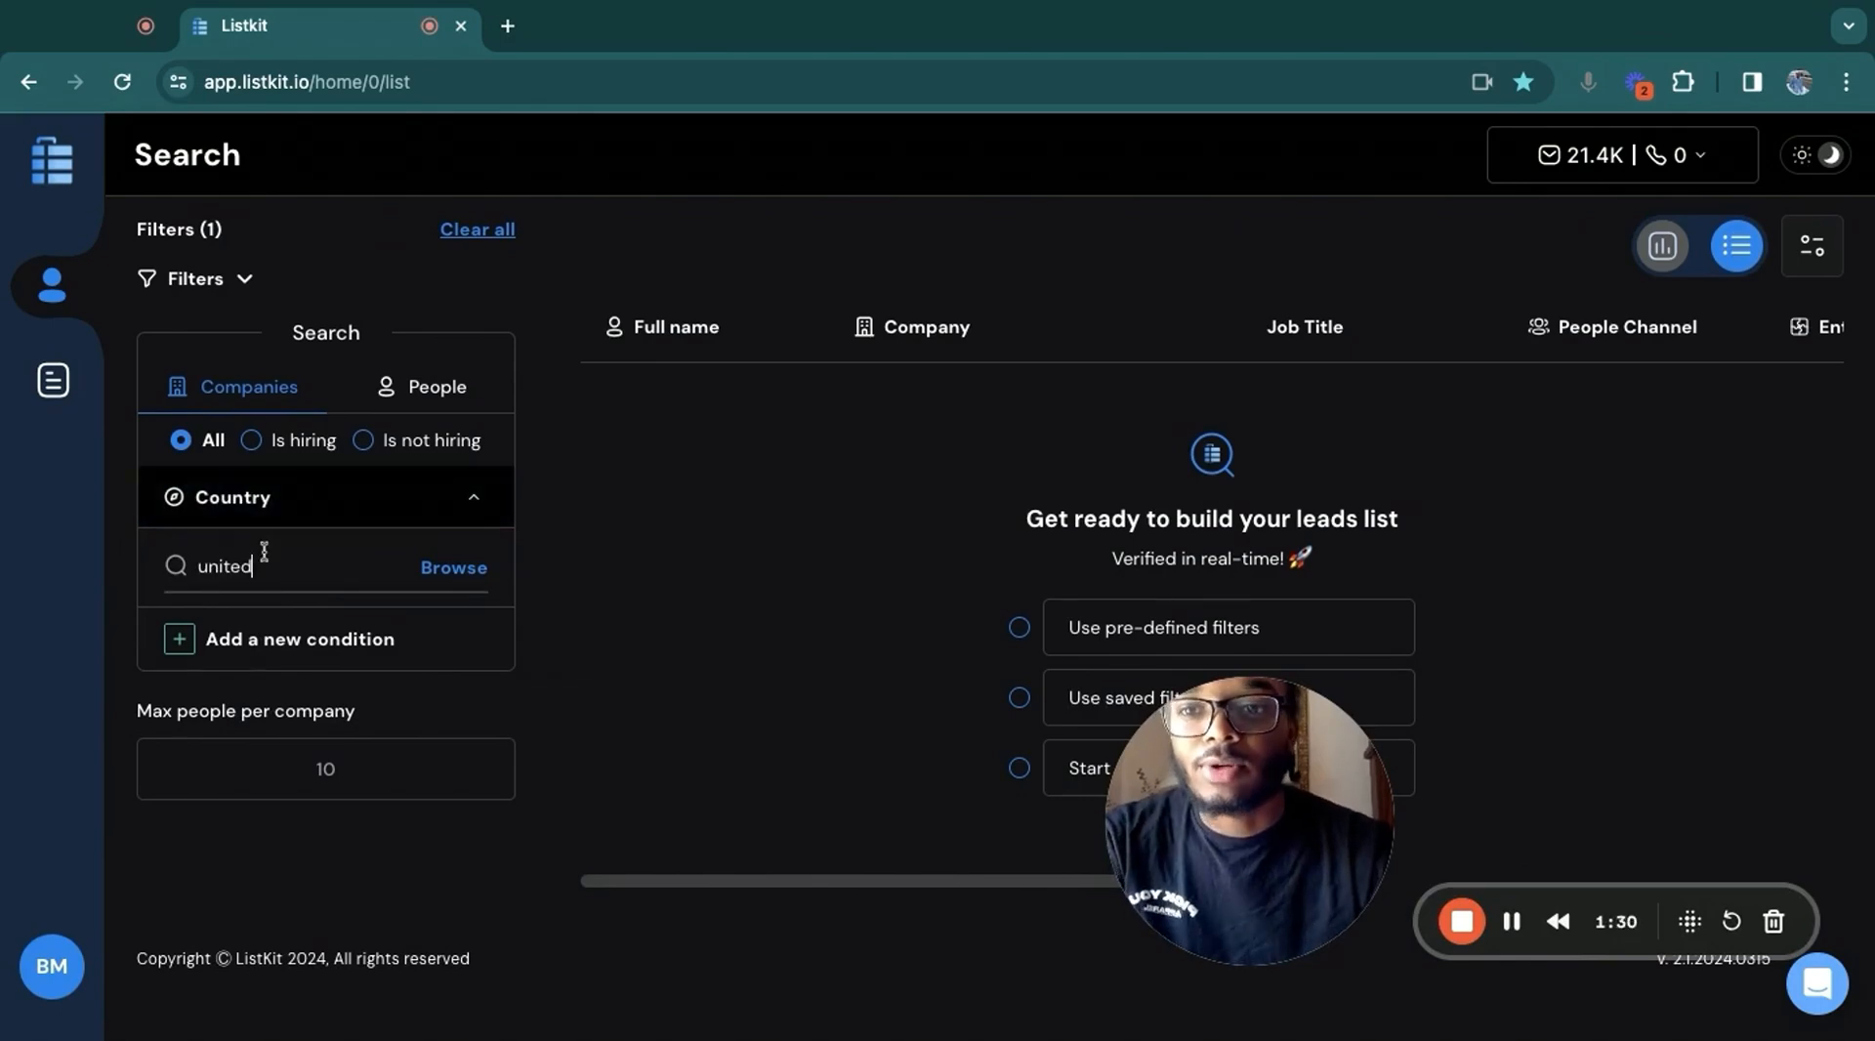
{"action": "left_click", "coordinate": [335, 757]}
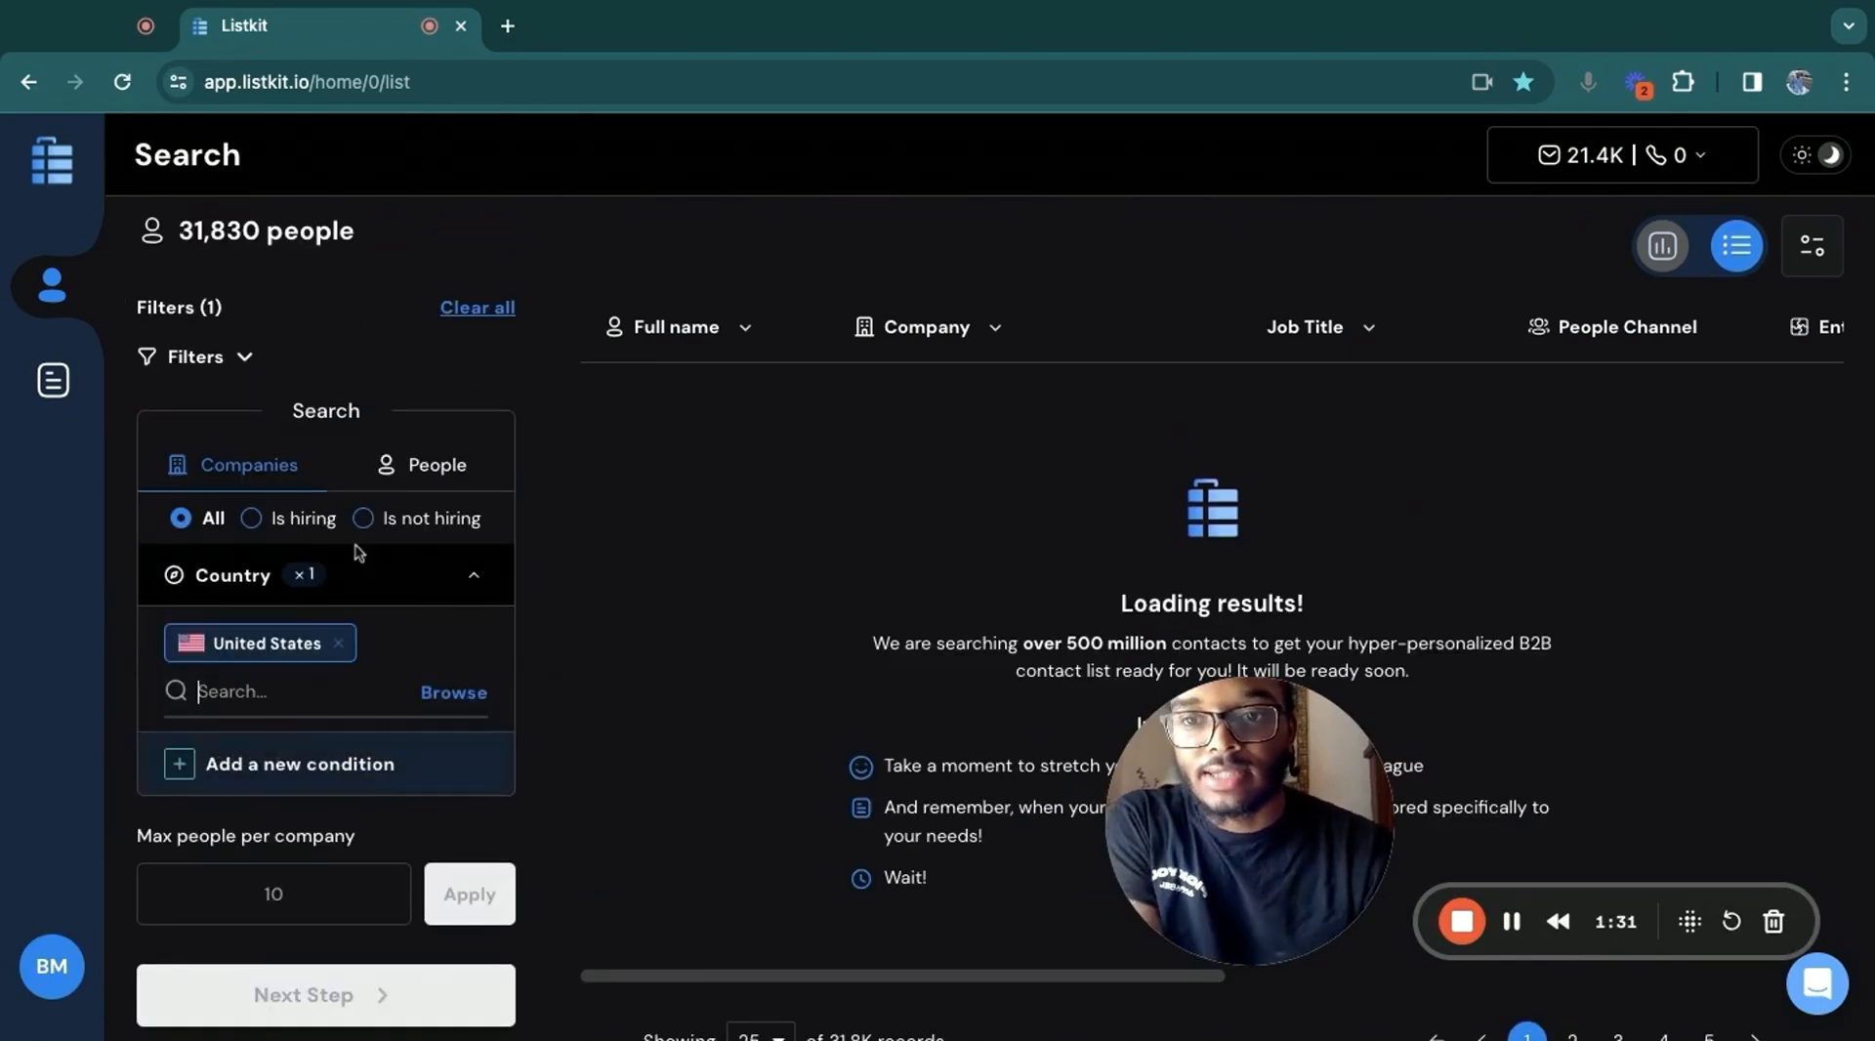
Add a Country condition to the people filters that includes United States
{"action": "left_click", "coordinate": [411, 478]}
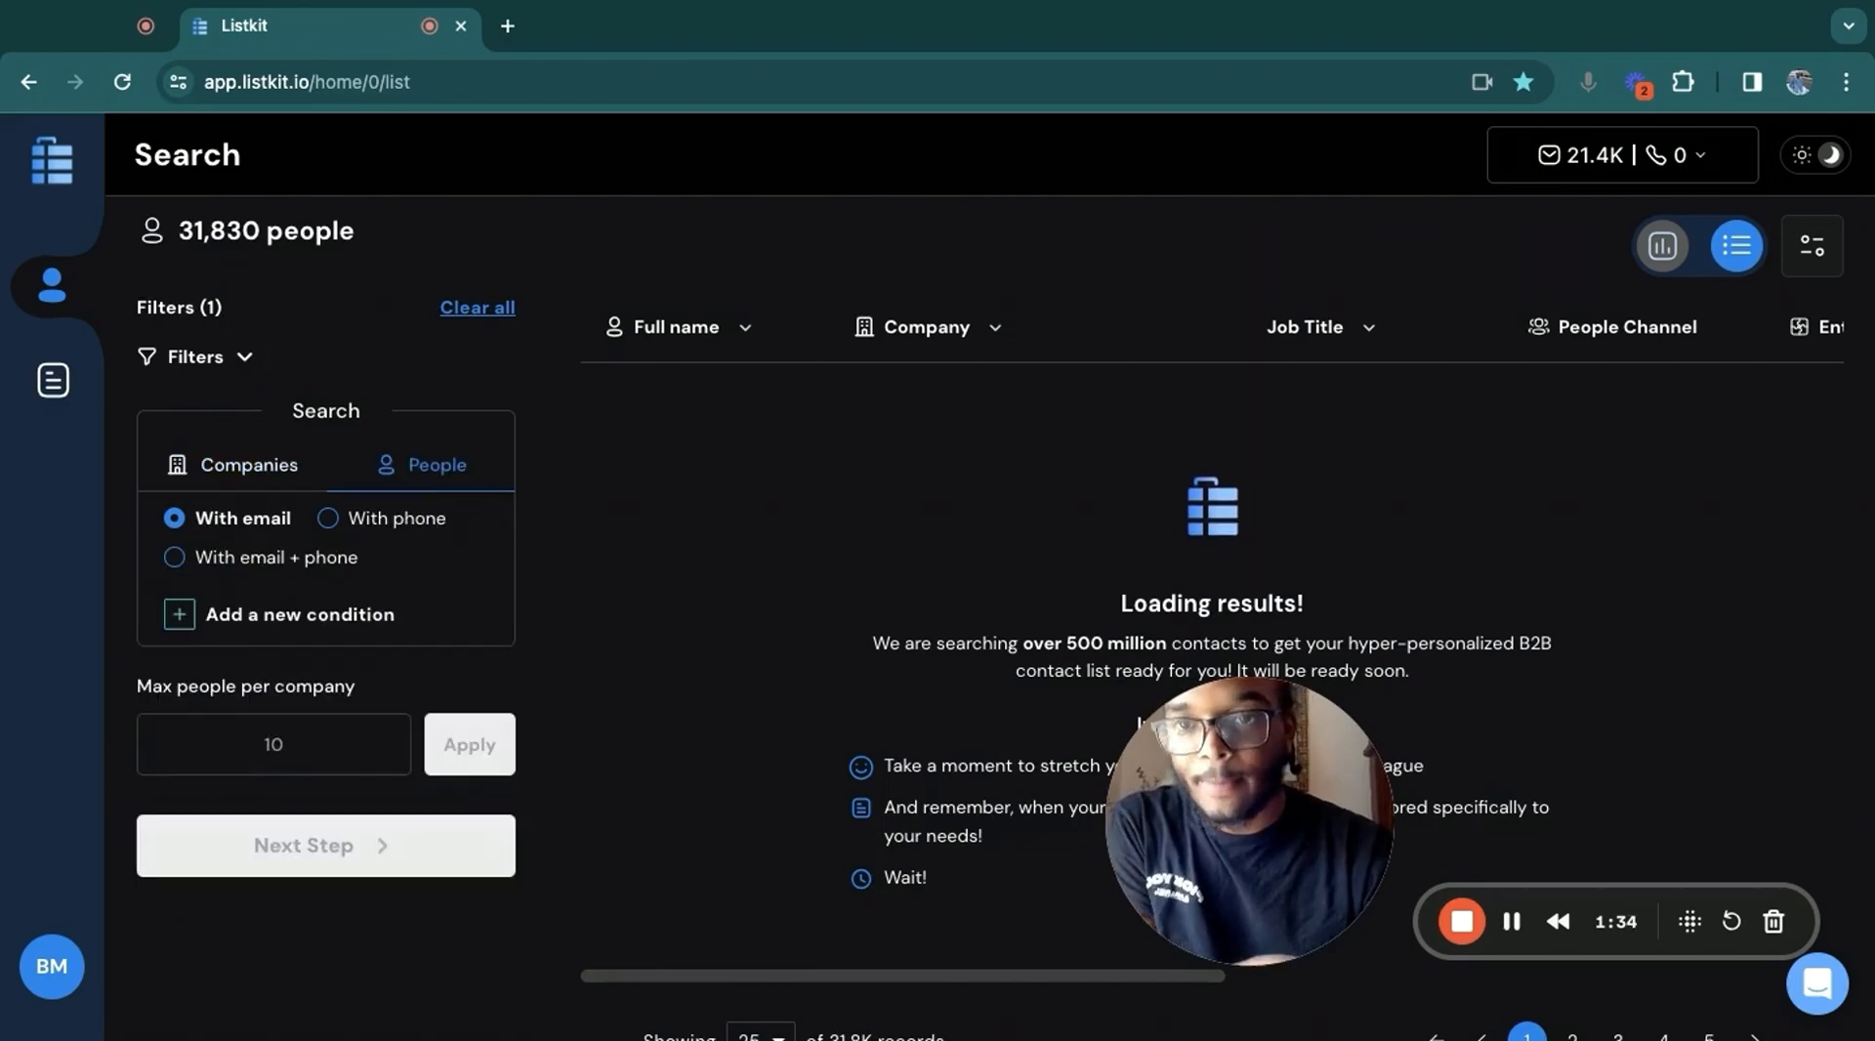
{"action": "scroll", "coordinate": [303, 870], "scroll_direction": "down", "scroll_amount": 2}
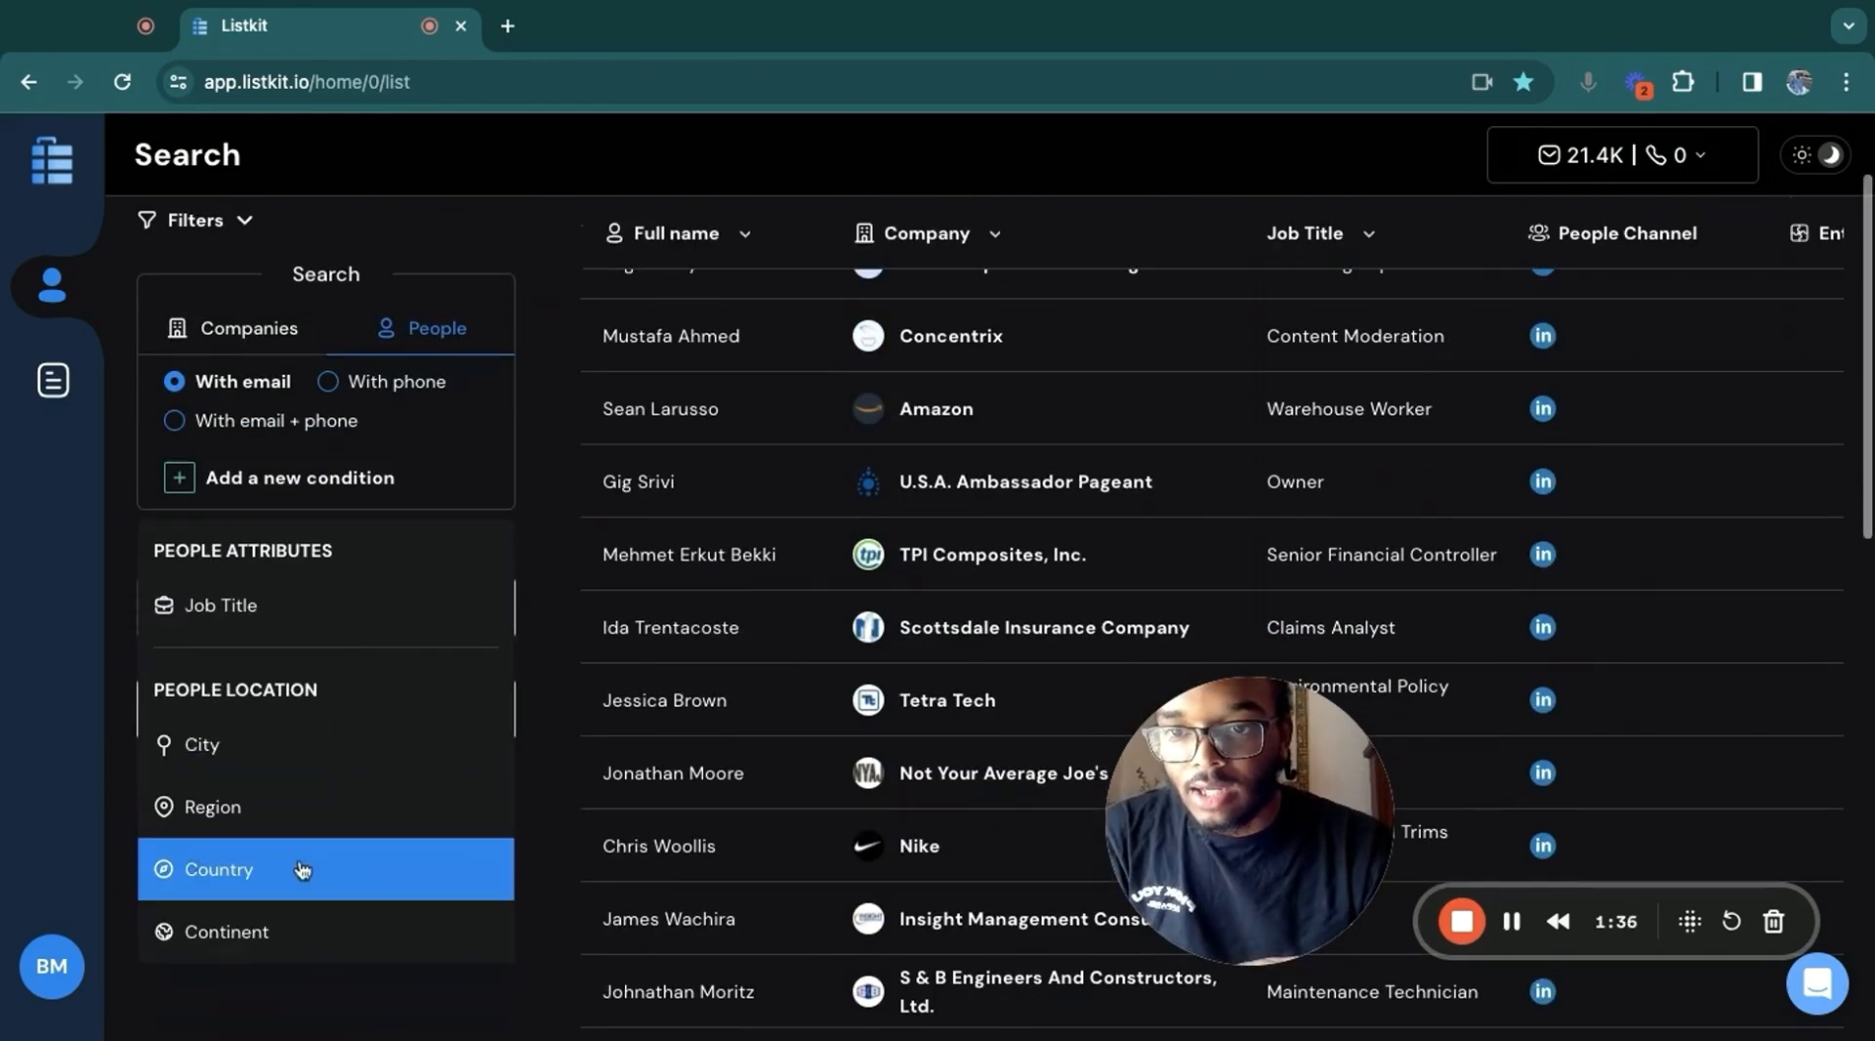
{"action": "left_click", "coordinate": [303, 869]}
{"action": "left_click", "coordinate": [277, 544]}
{"action": "type", "text": "u"}
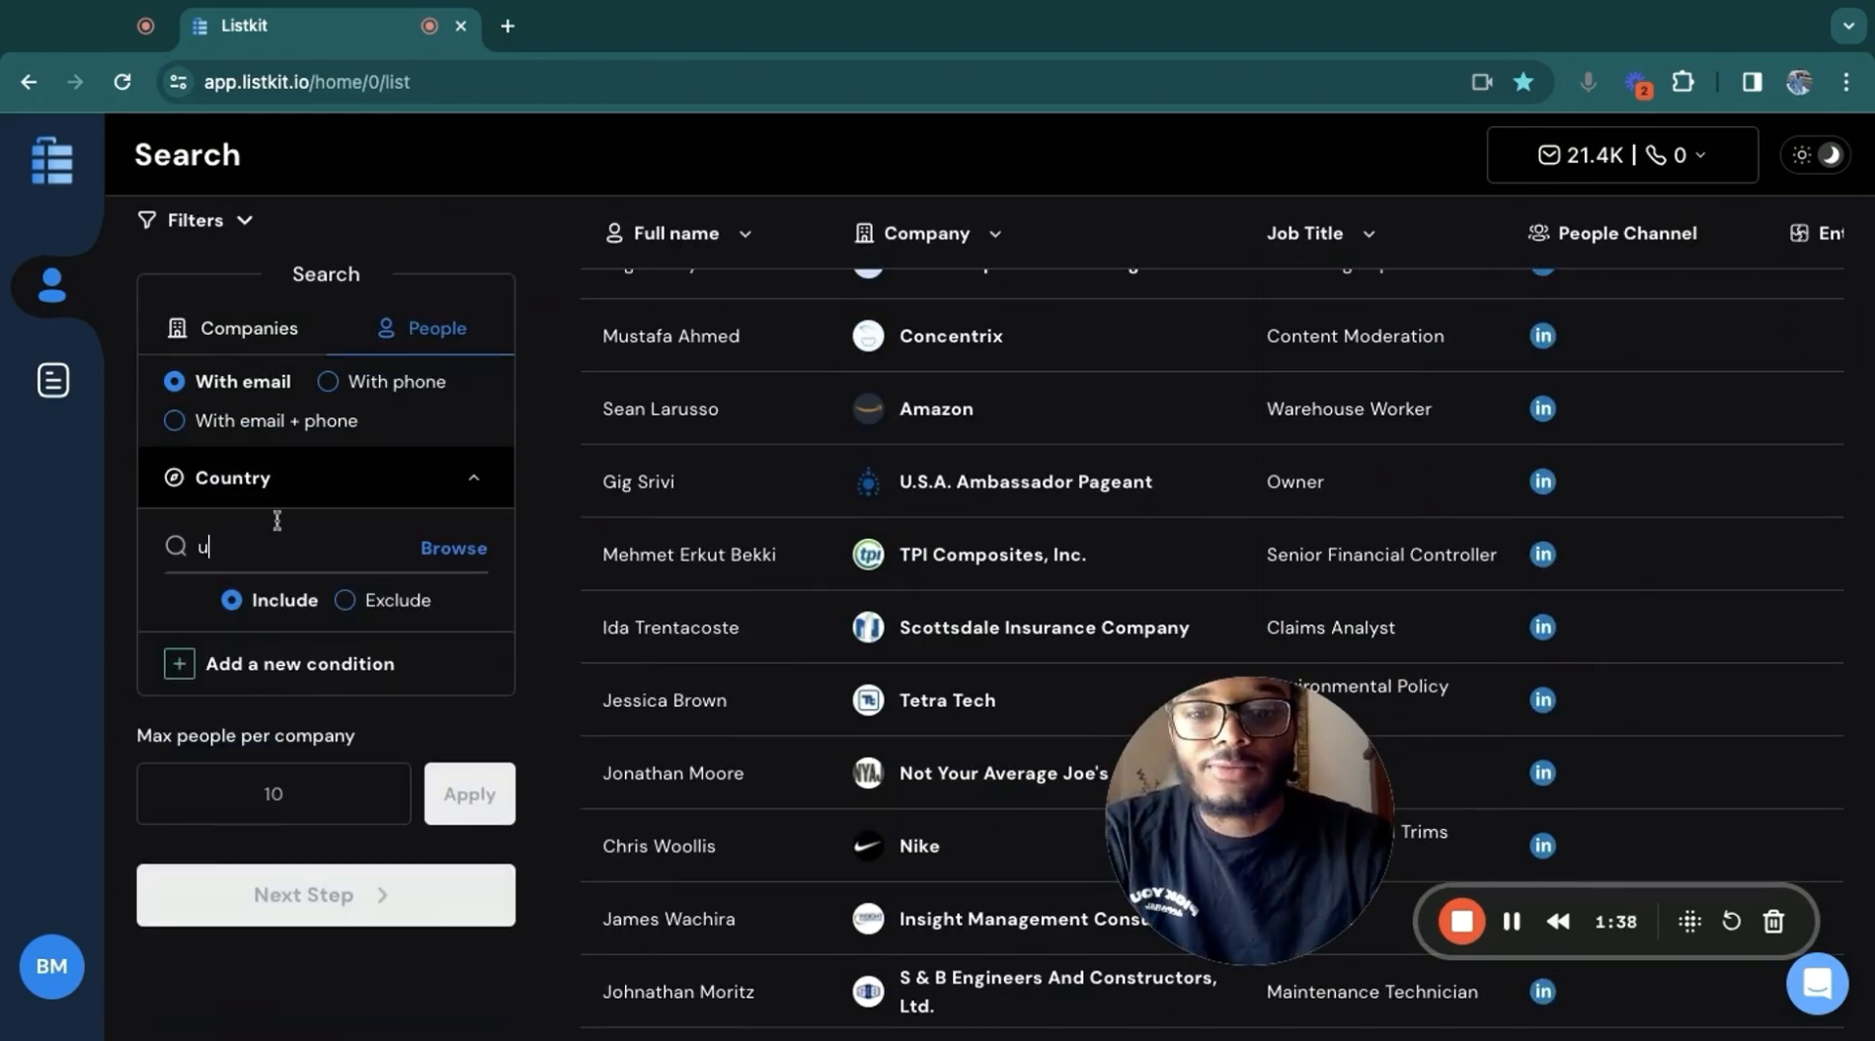
{"action": "type", "text": "nited"}
{"action": "left_click", "coordinate": [368, 757]}
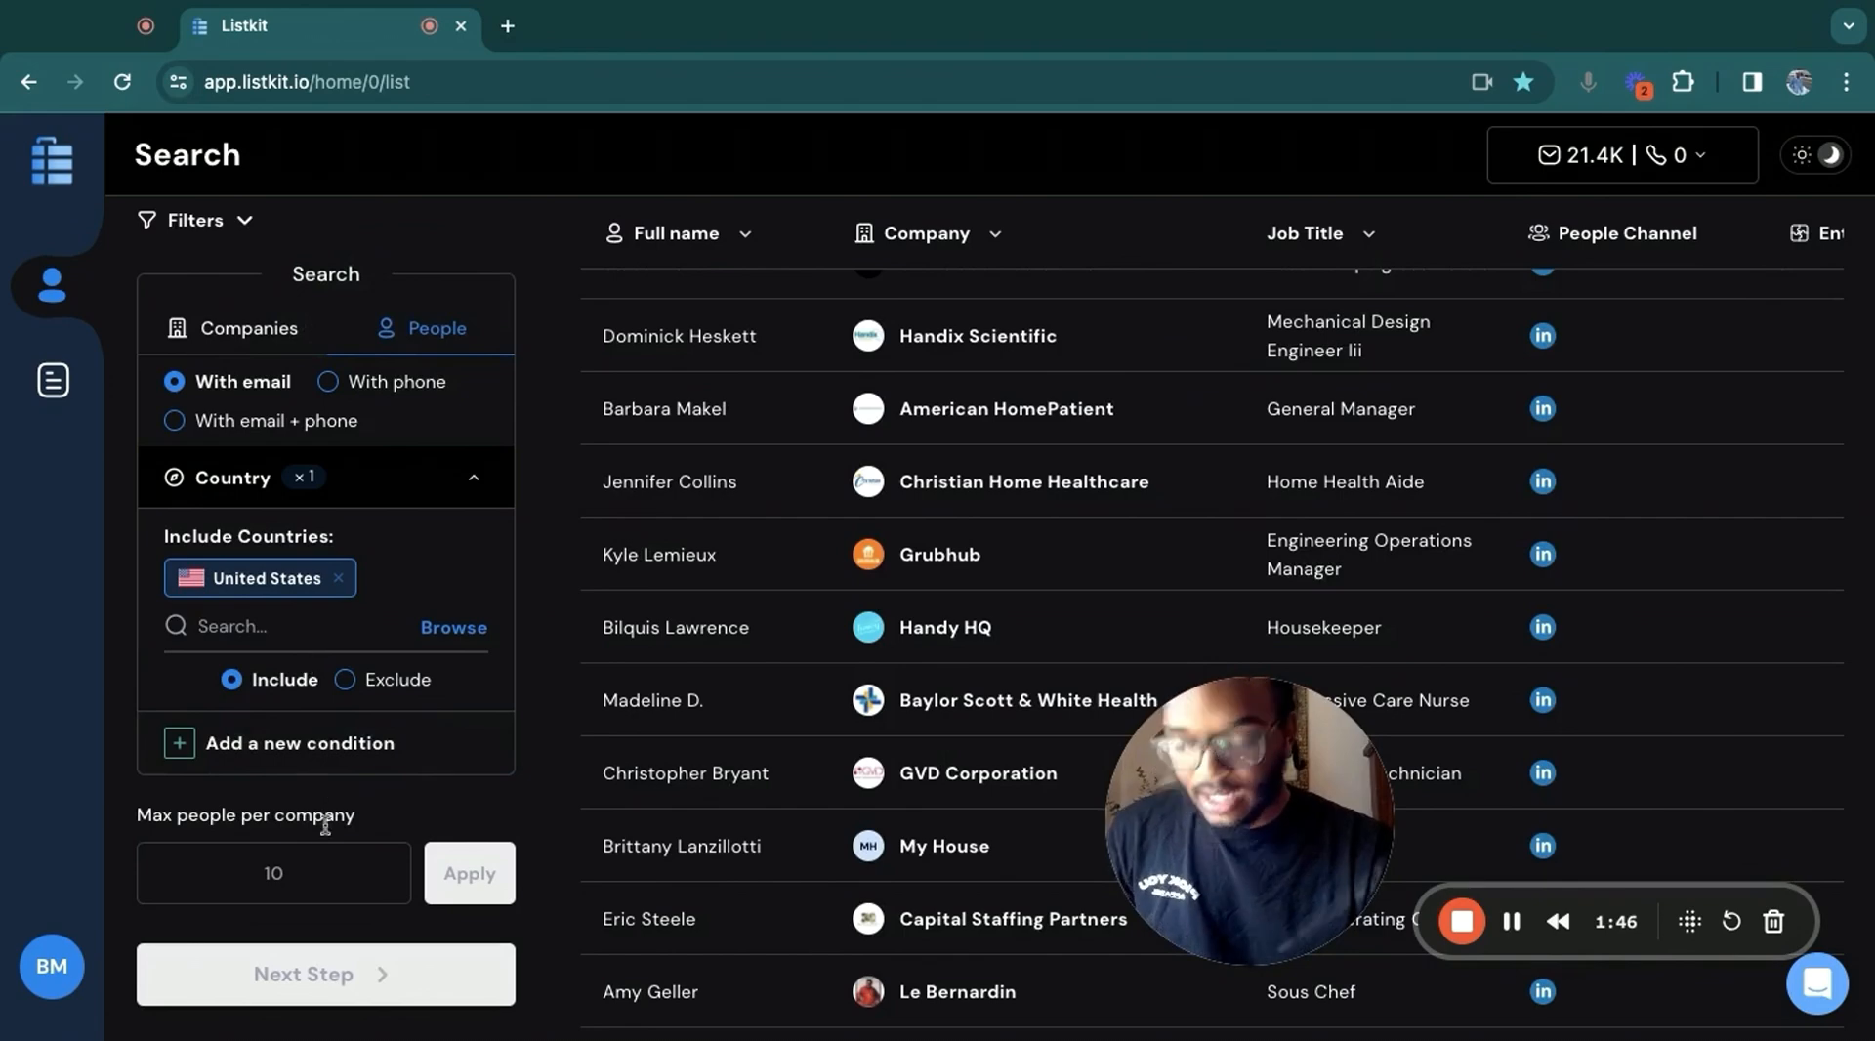
Add a people Job Title condition that includes the titles CEO and Chief Executive Officer
{"action": "left_click", "coordinate": [334, 766]}
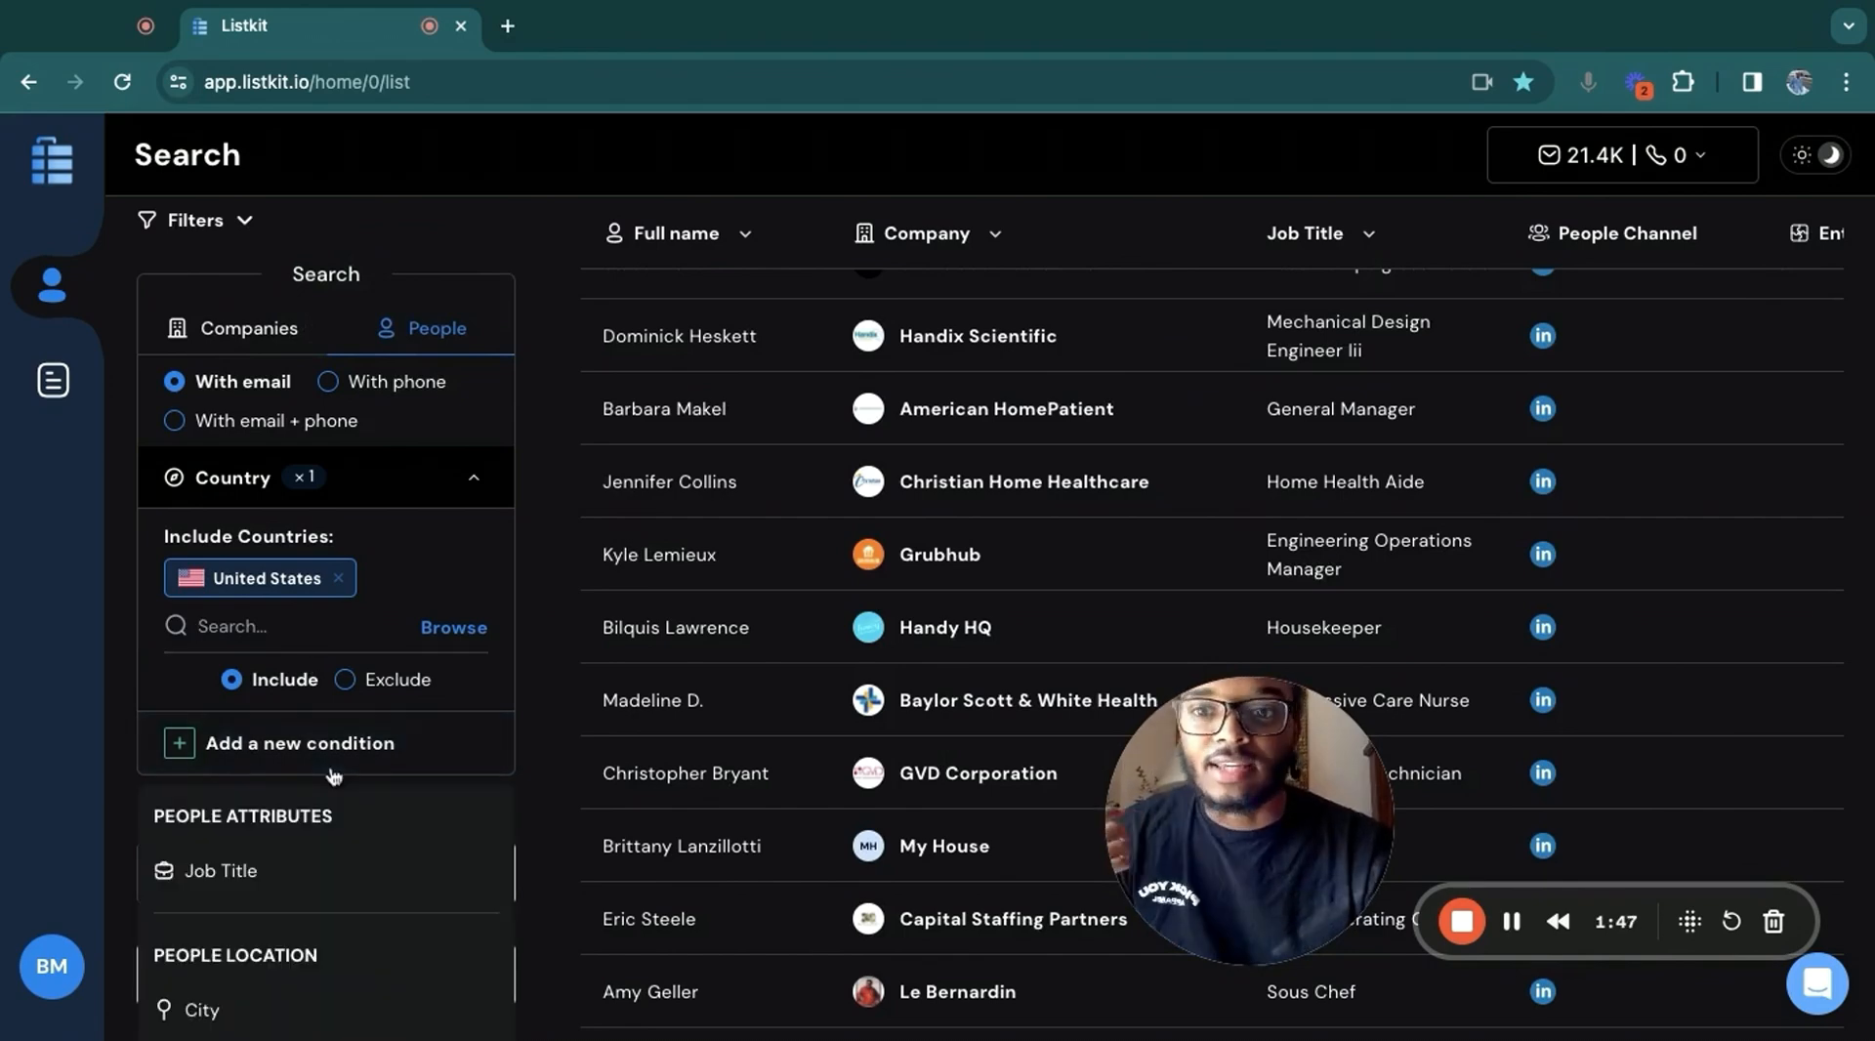
{"action": "left_click", "coordinate": [326, 871]}
{"action": "left_click", "coordinate": [260, 856]}
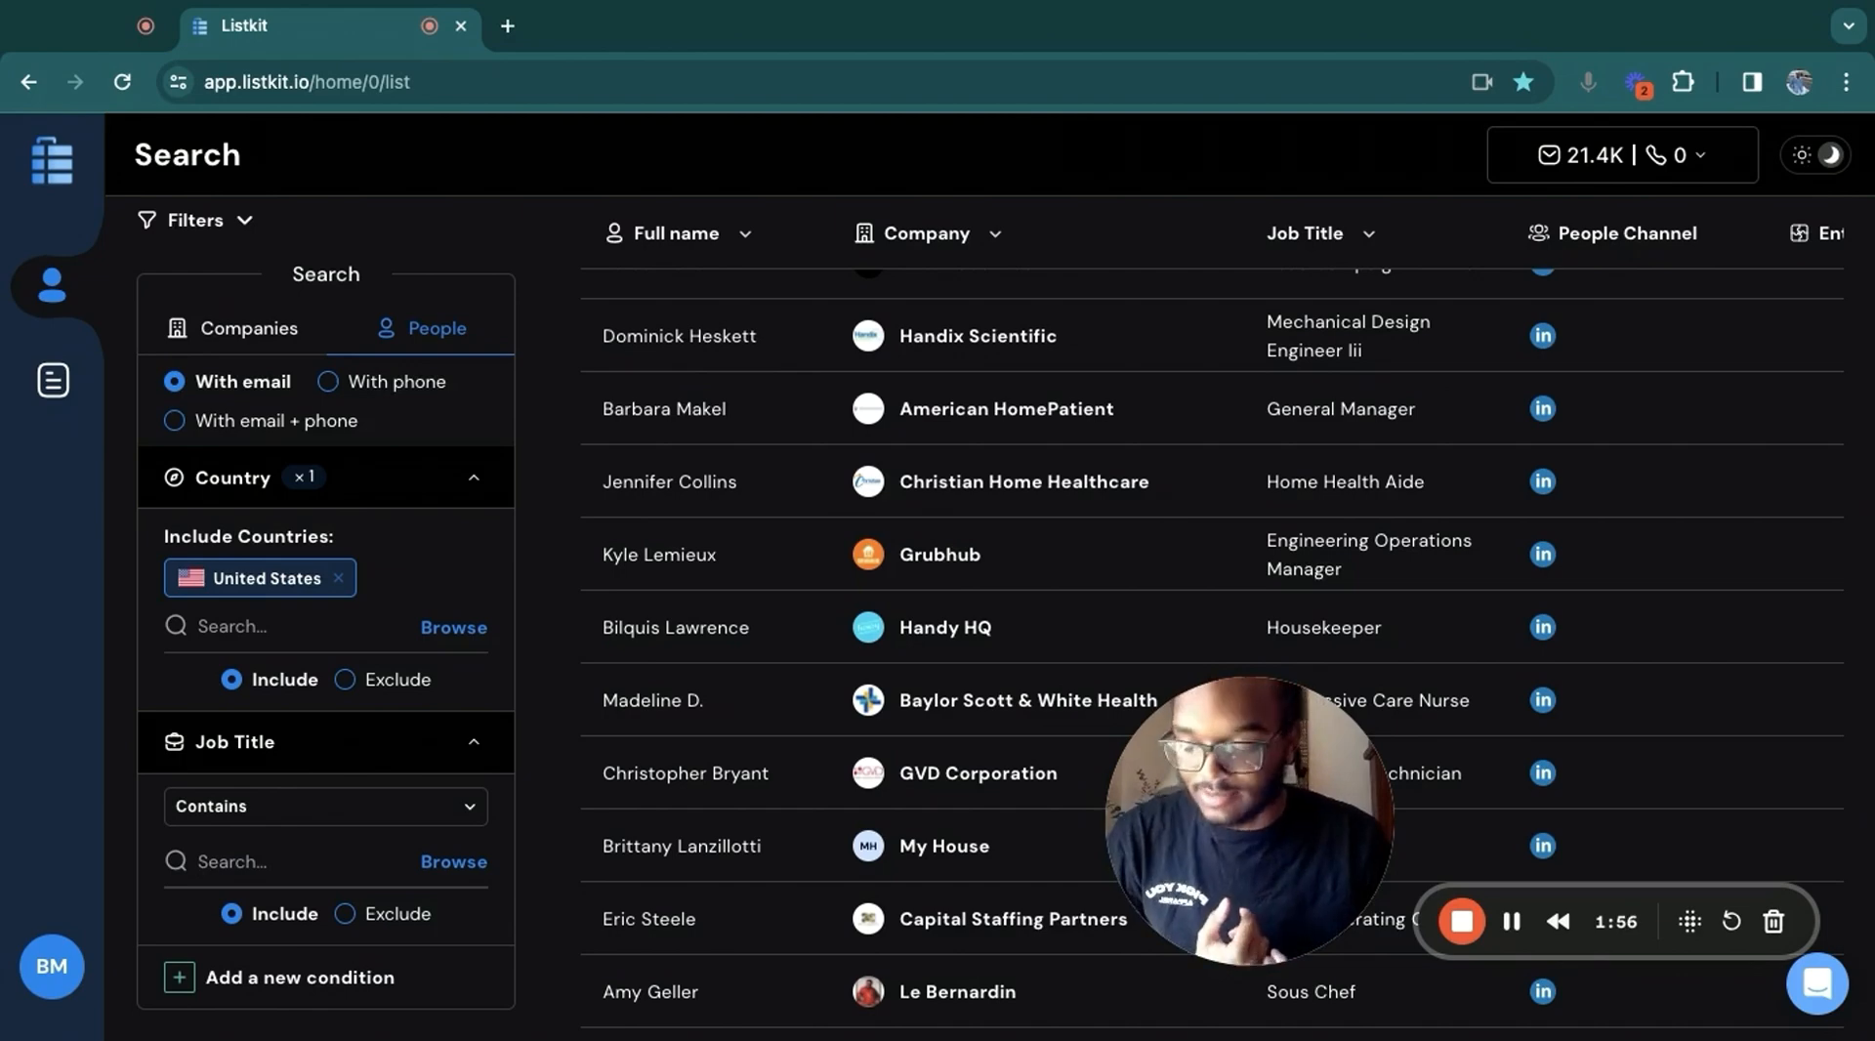
{"action": "type", "text": "ceo"}
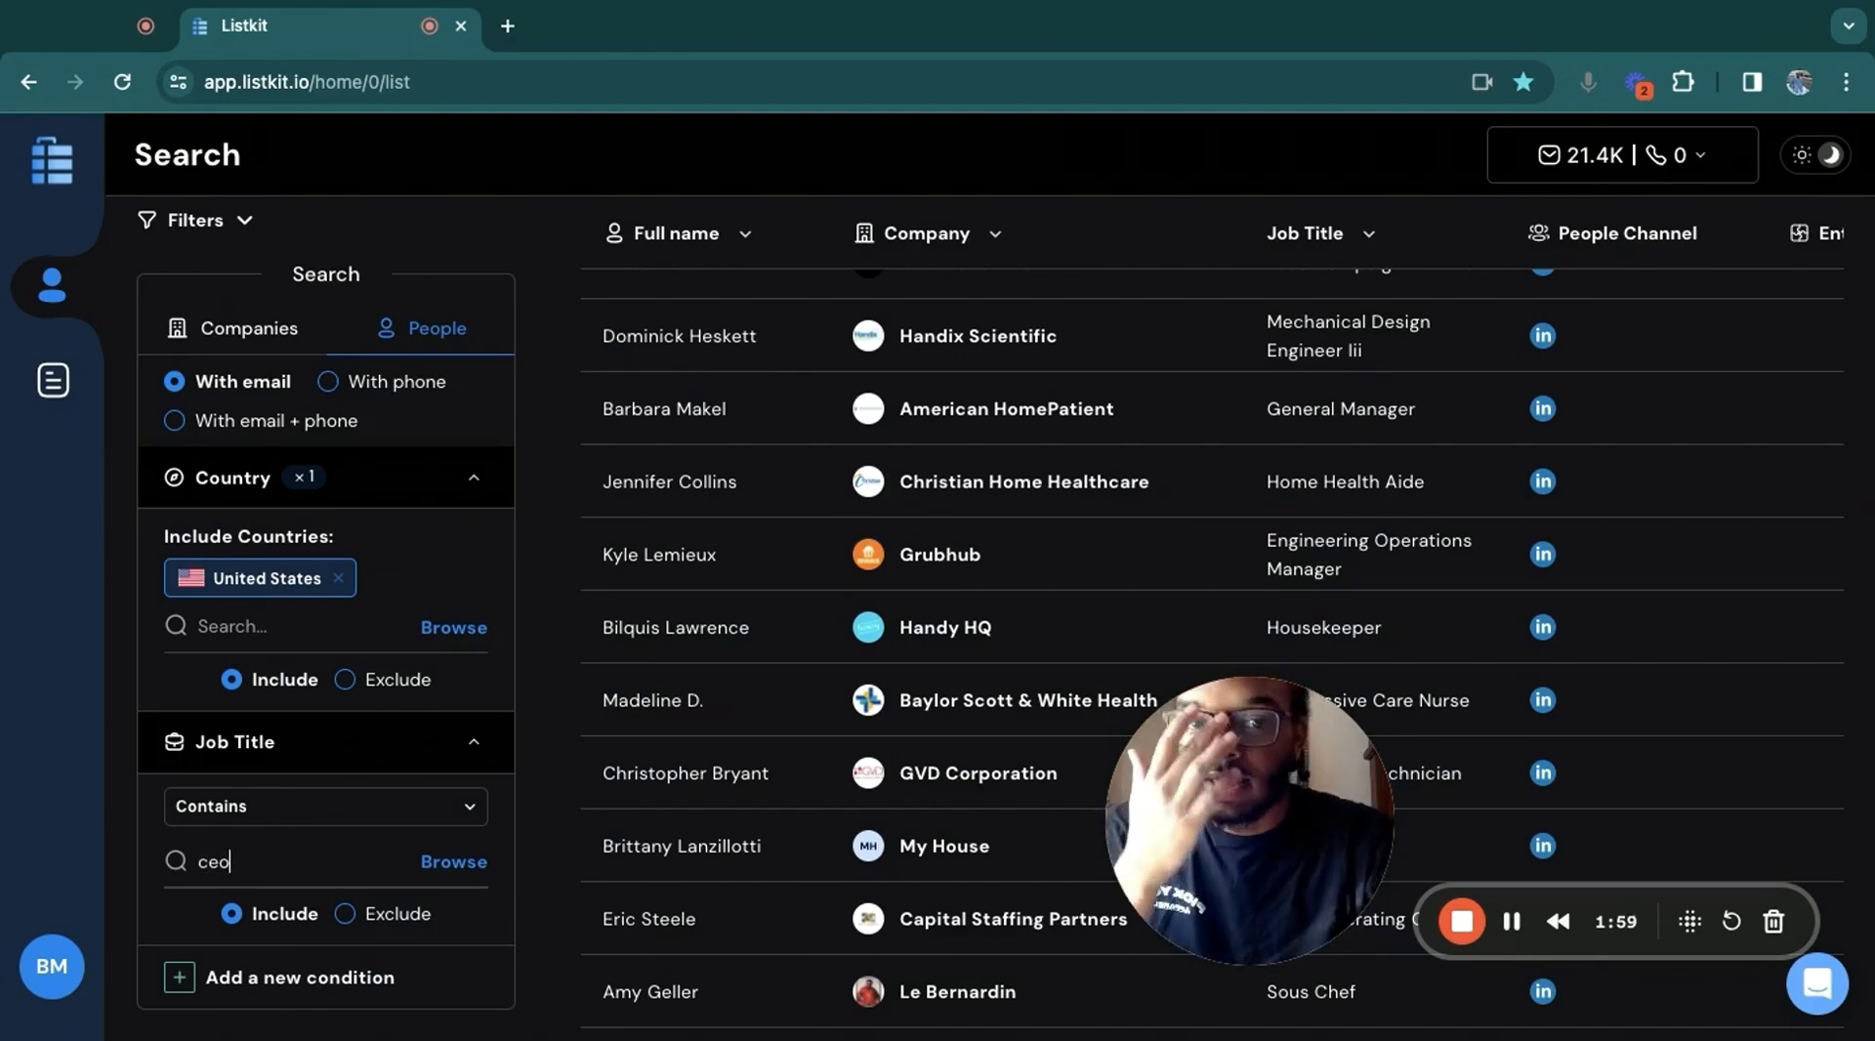
{"action": "key", "text": "Return"}
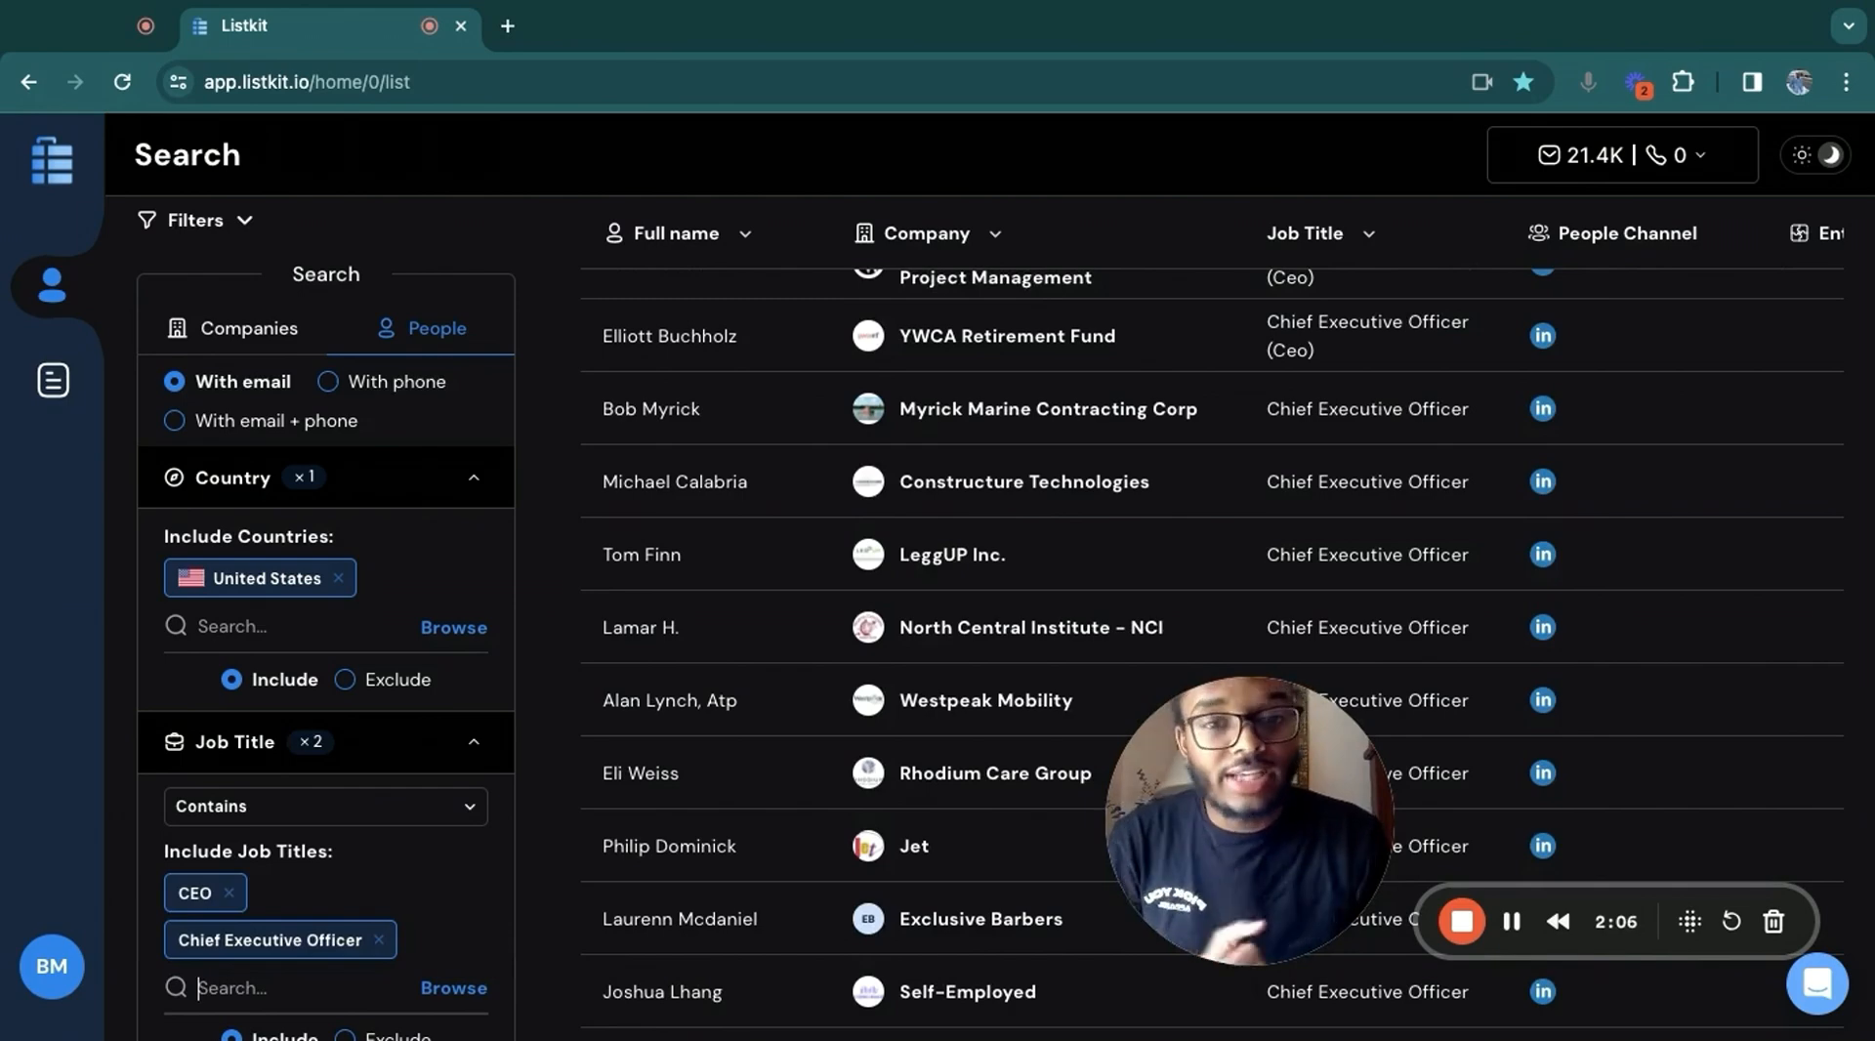
Include Owner and Founder in the Job Title condition
{"action": "type", "text": "Owner"}
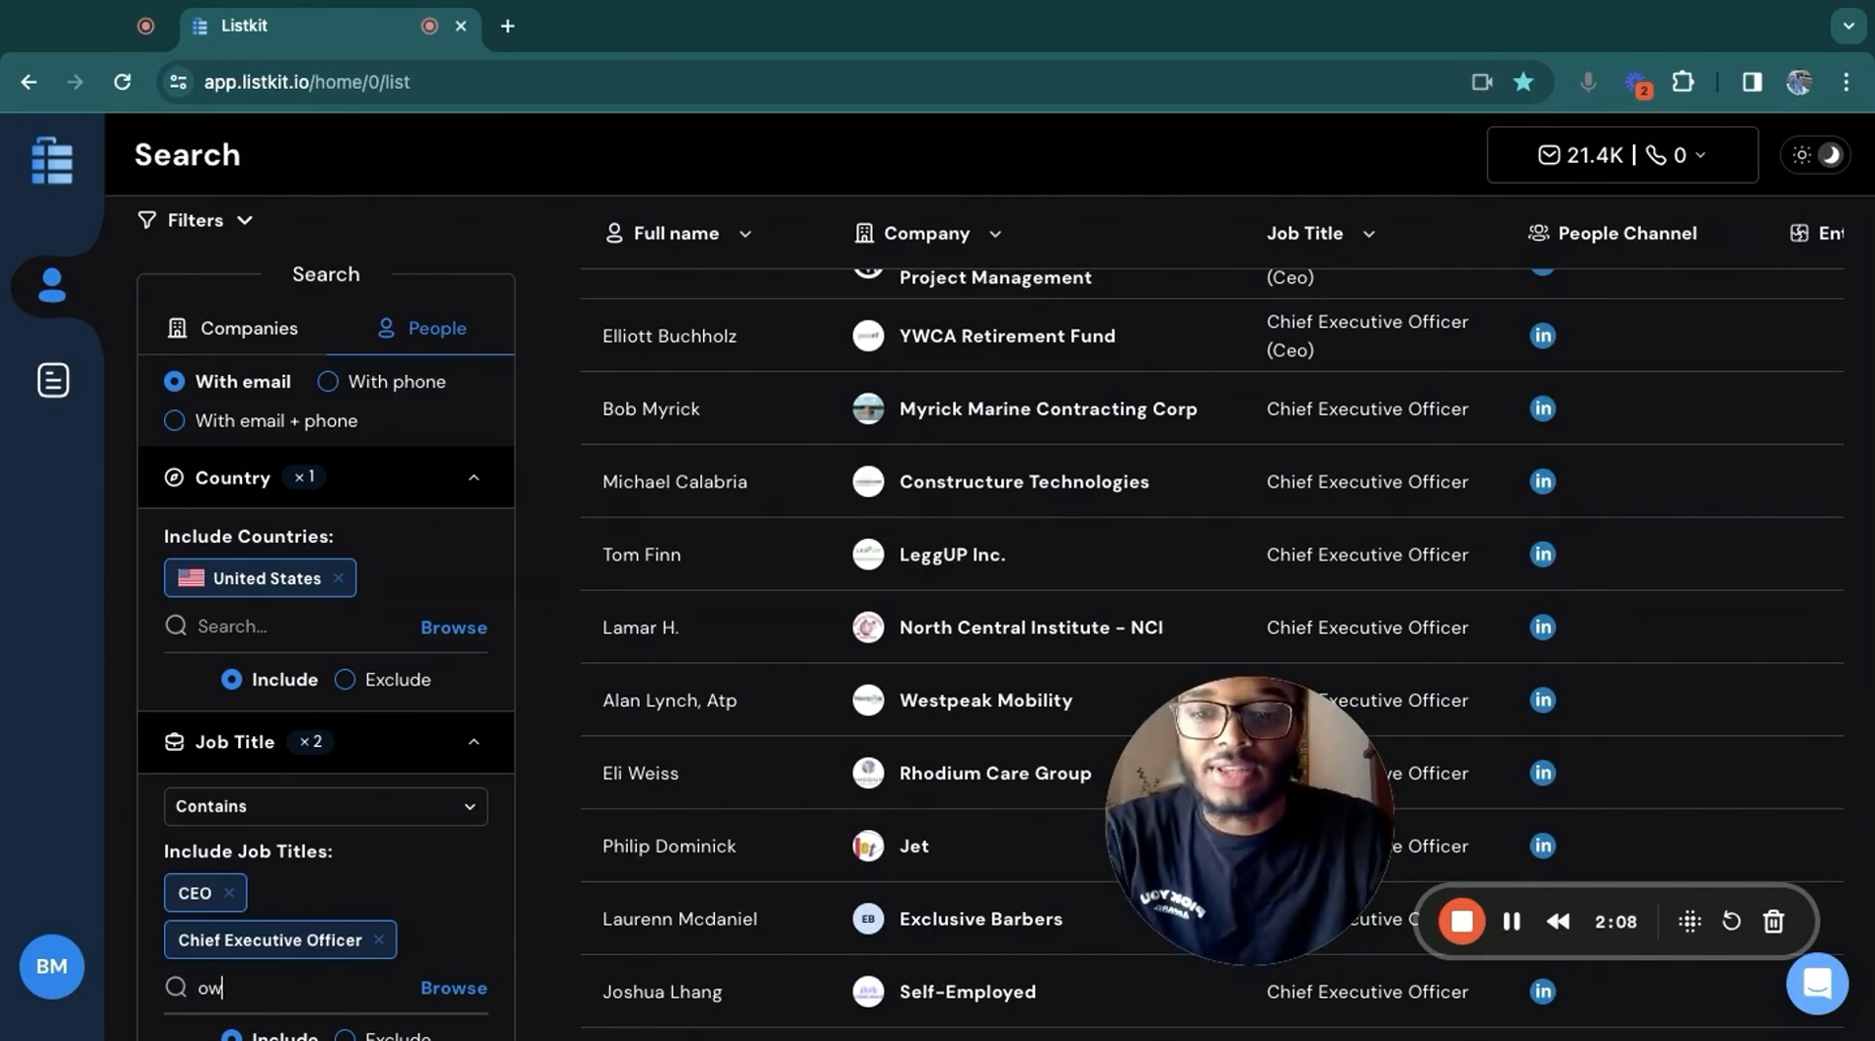
{"action": "key", "text": "Return"}
{"action": "type", "text": "founder"}
{"action": "key", "text": "Return"}
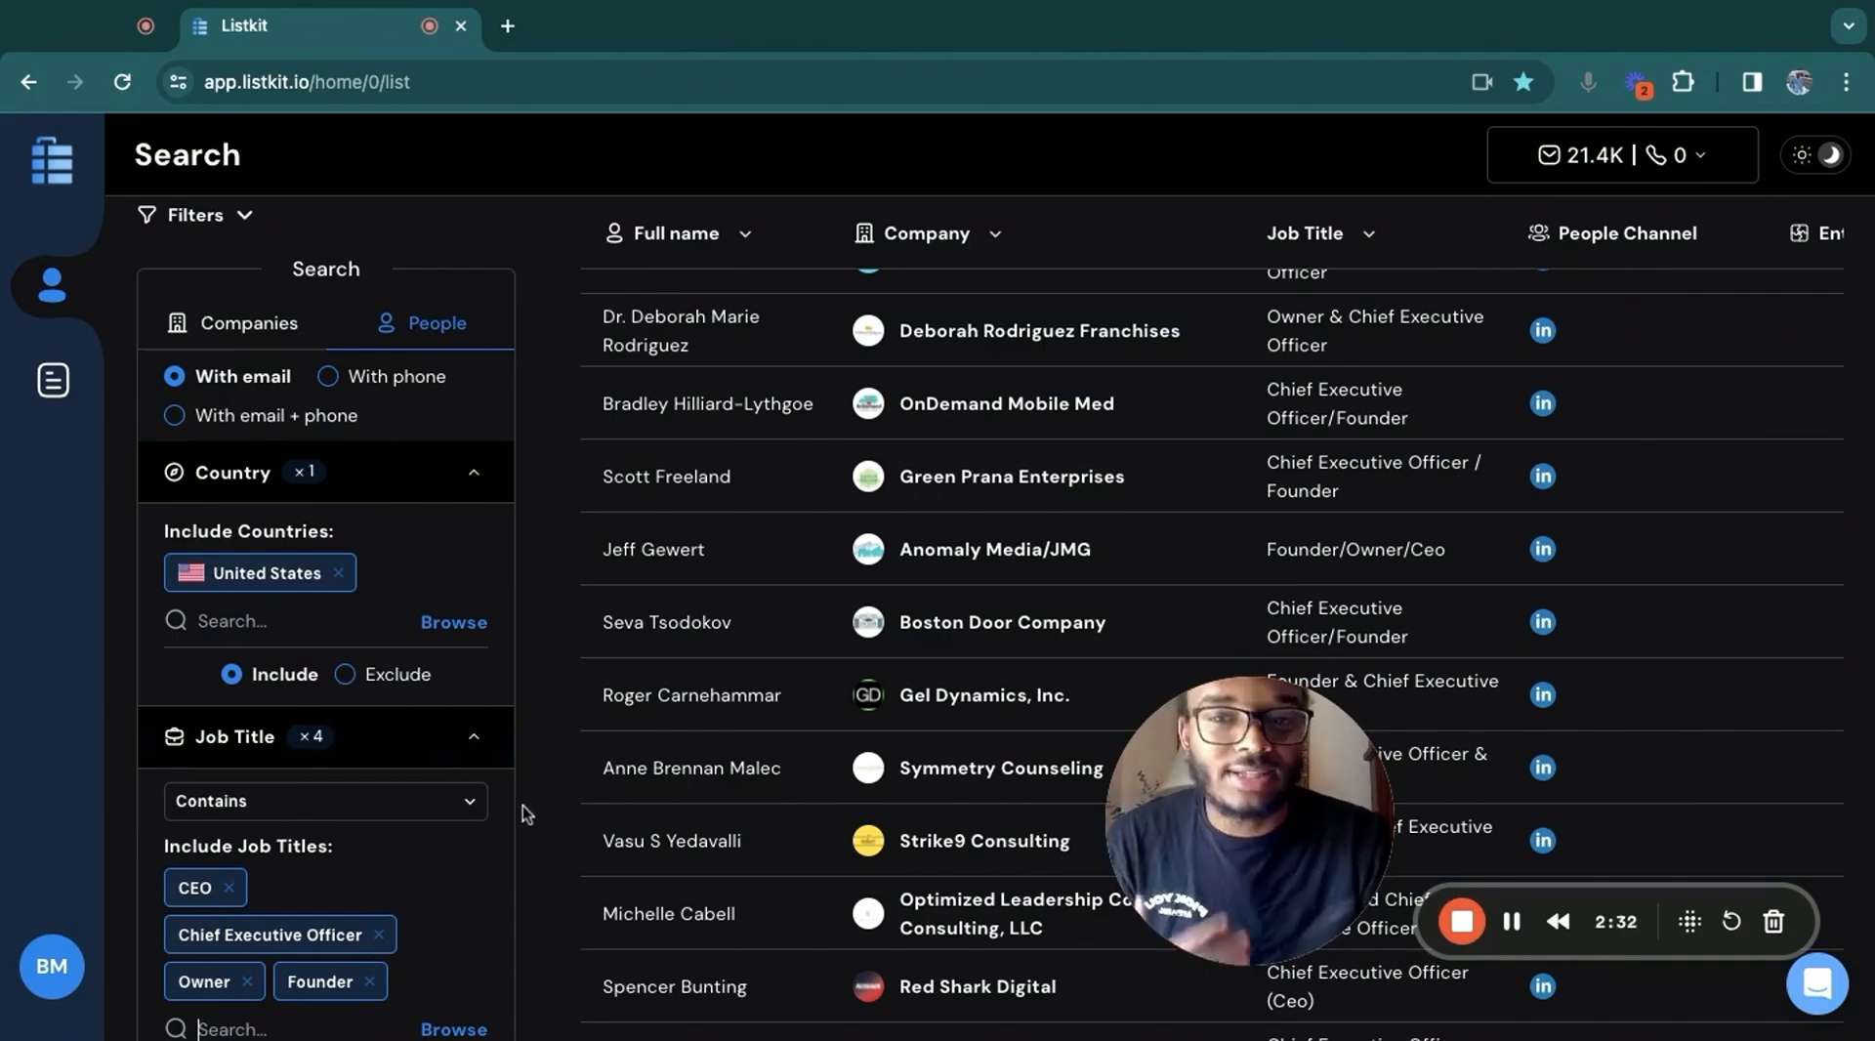
Include Human Resources Manager and Office Manager in the Job Title condition
{"action": "scroll", "coordinate": [519, 810], "scroll_direction": "down", "scroll_amount": 2}
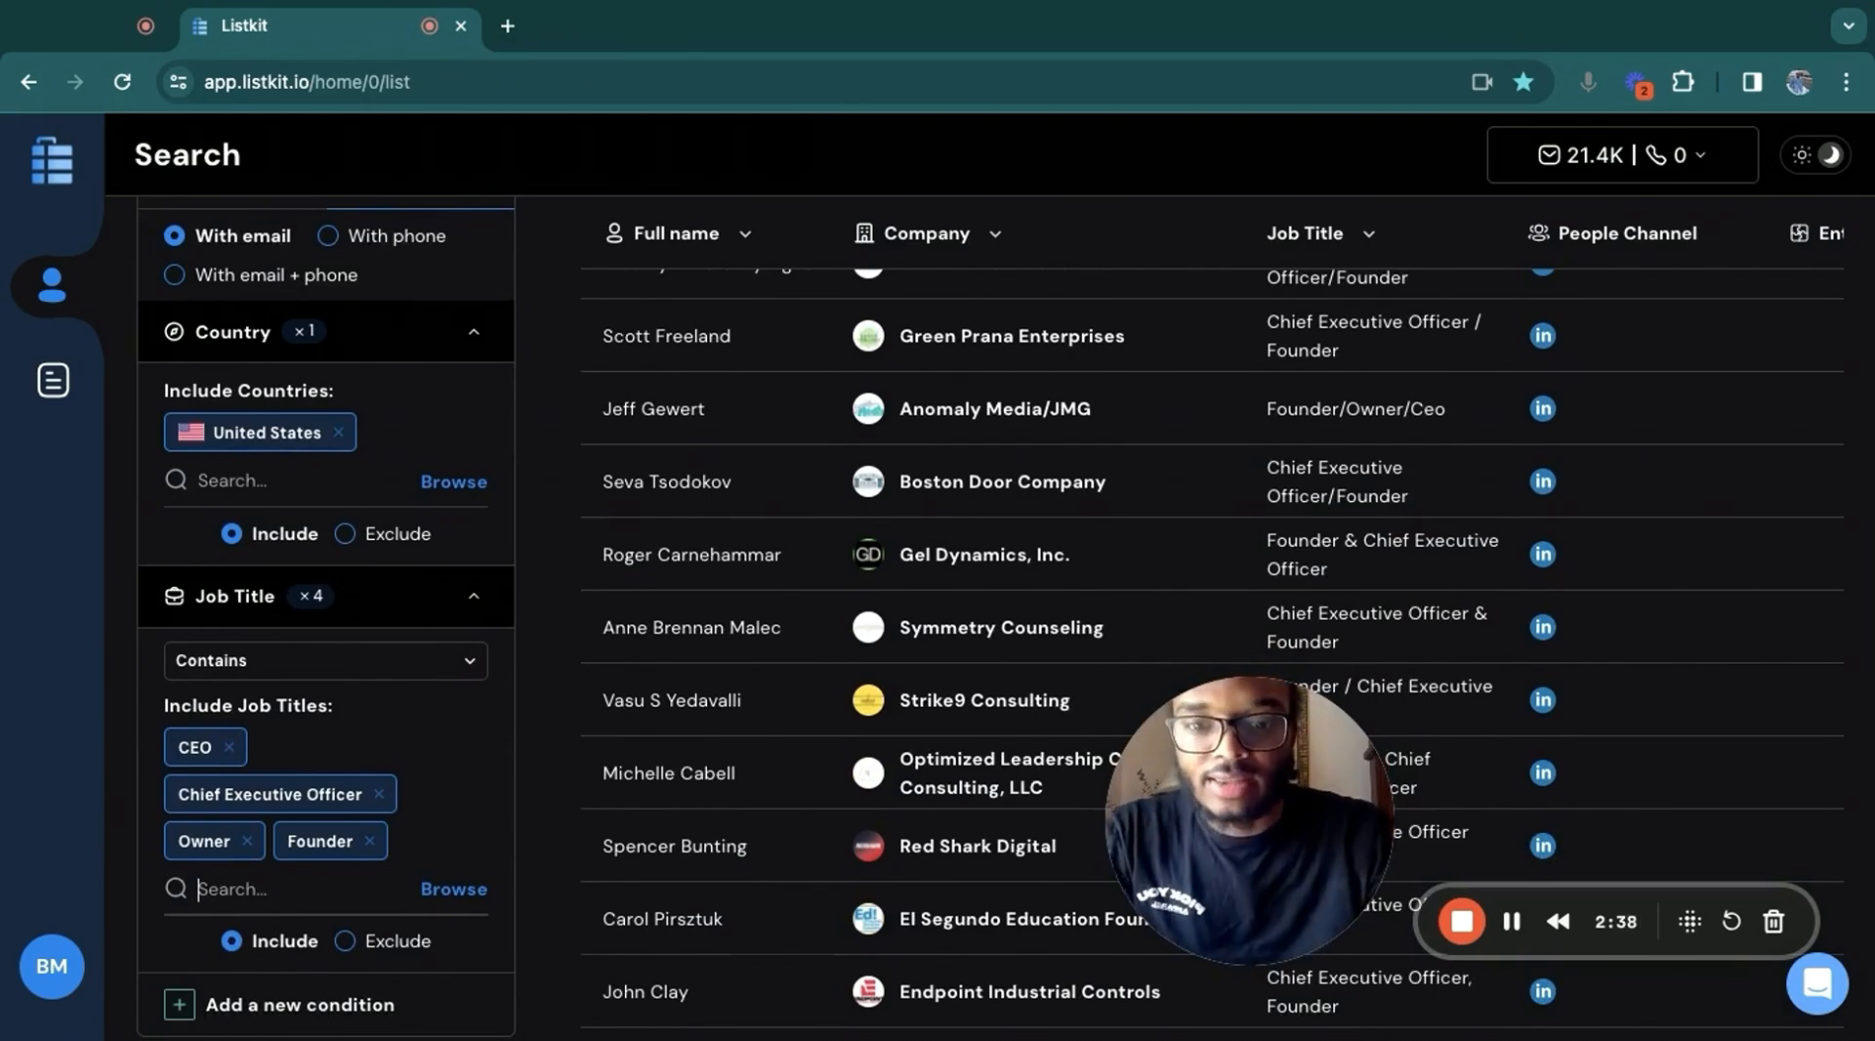
{"action": "type", "text": "human resour"}
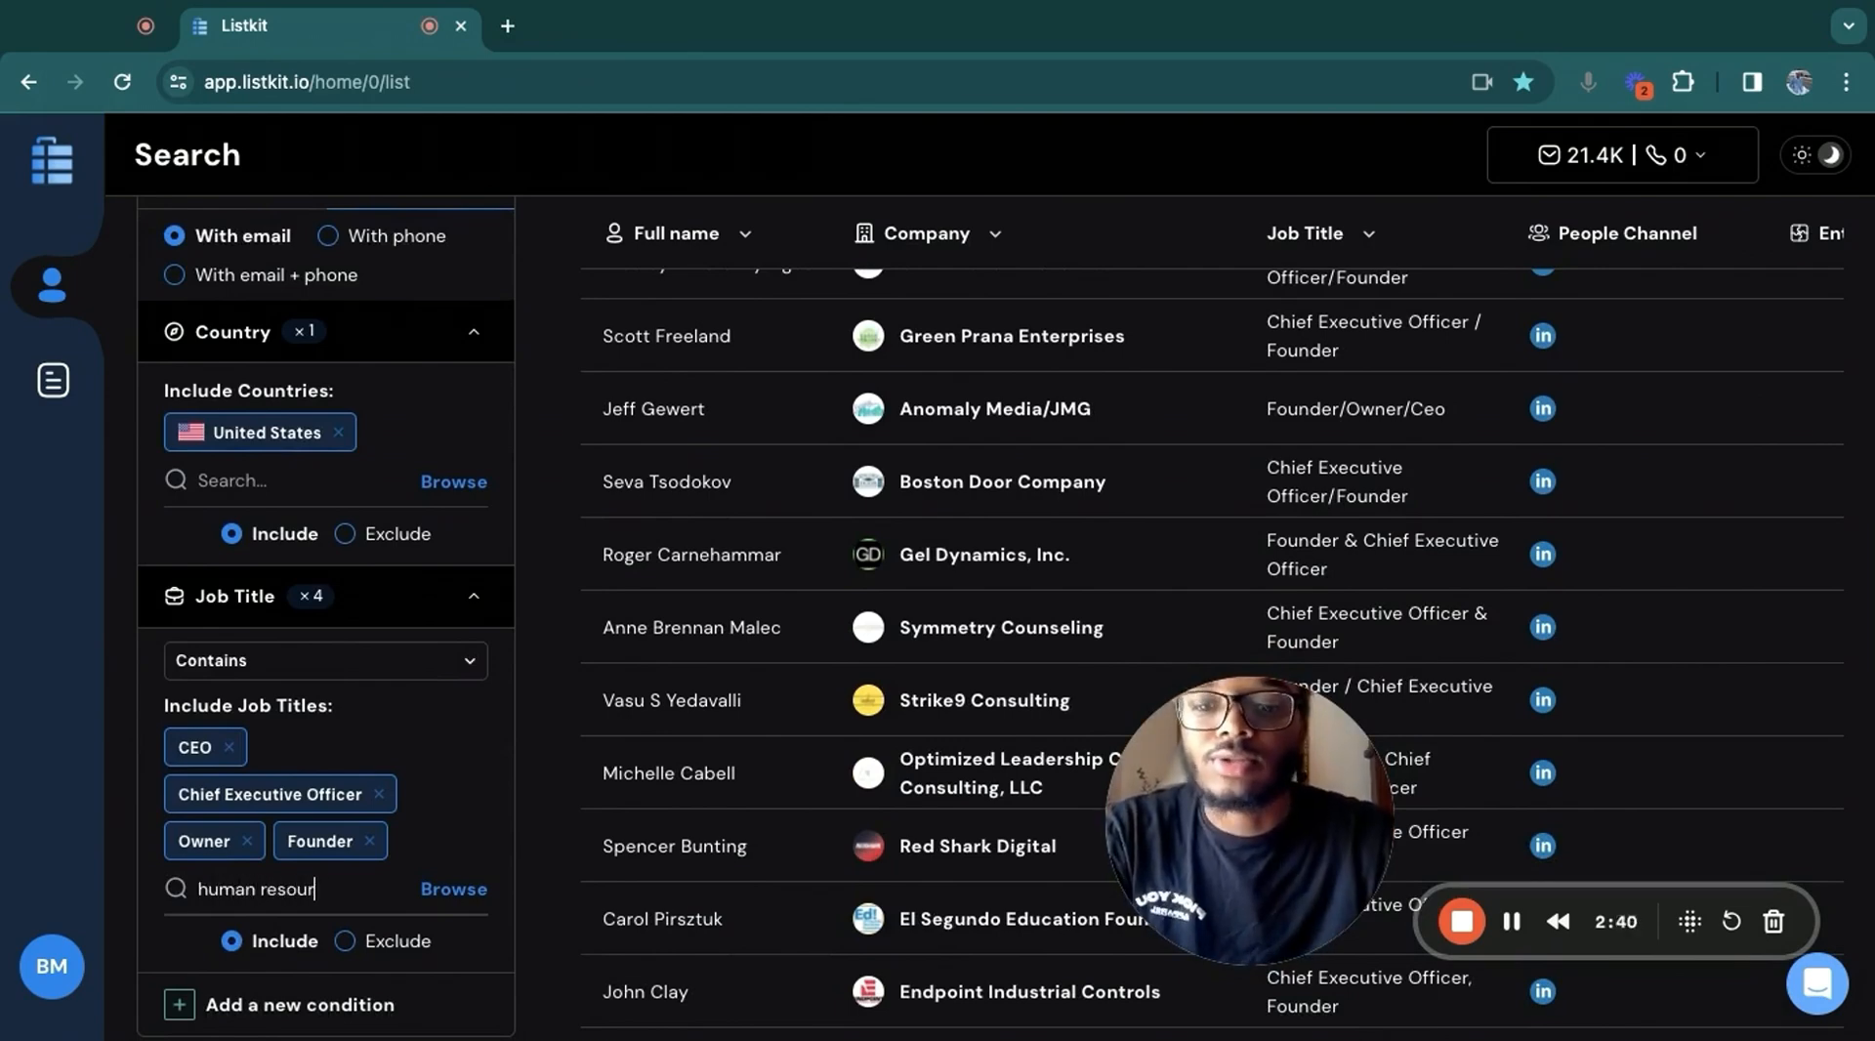
{"action": "type", "text": "ces manager"}
{"action": "key", "text": "Return"}
{"action": "type", "text": "of"}
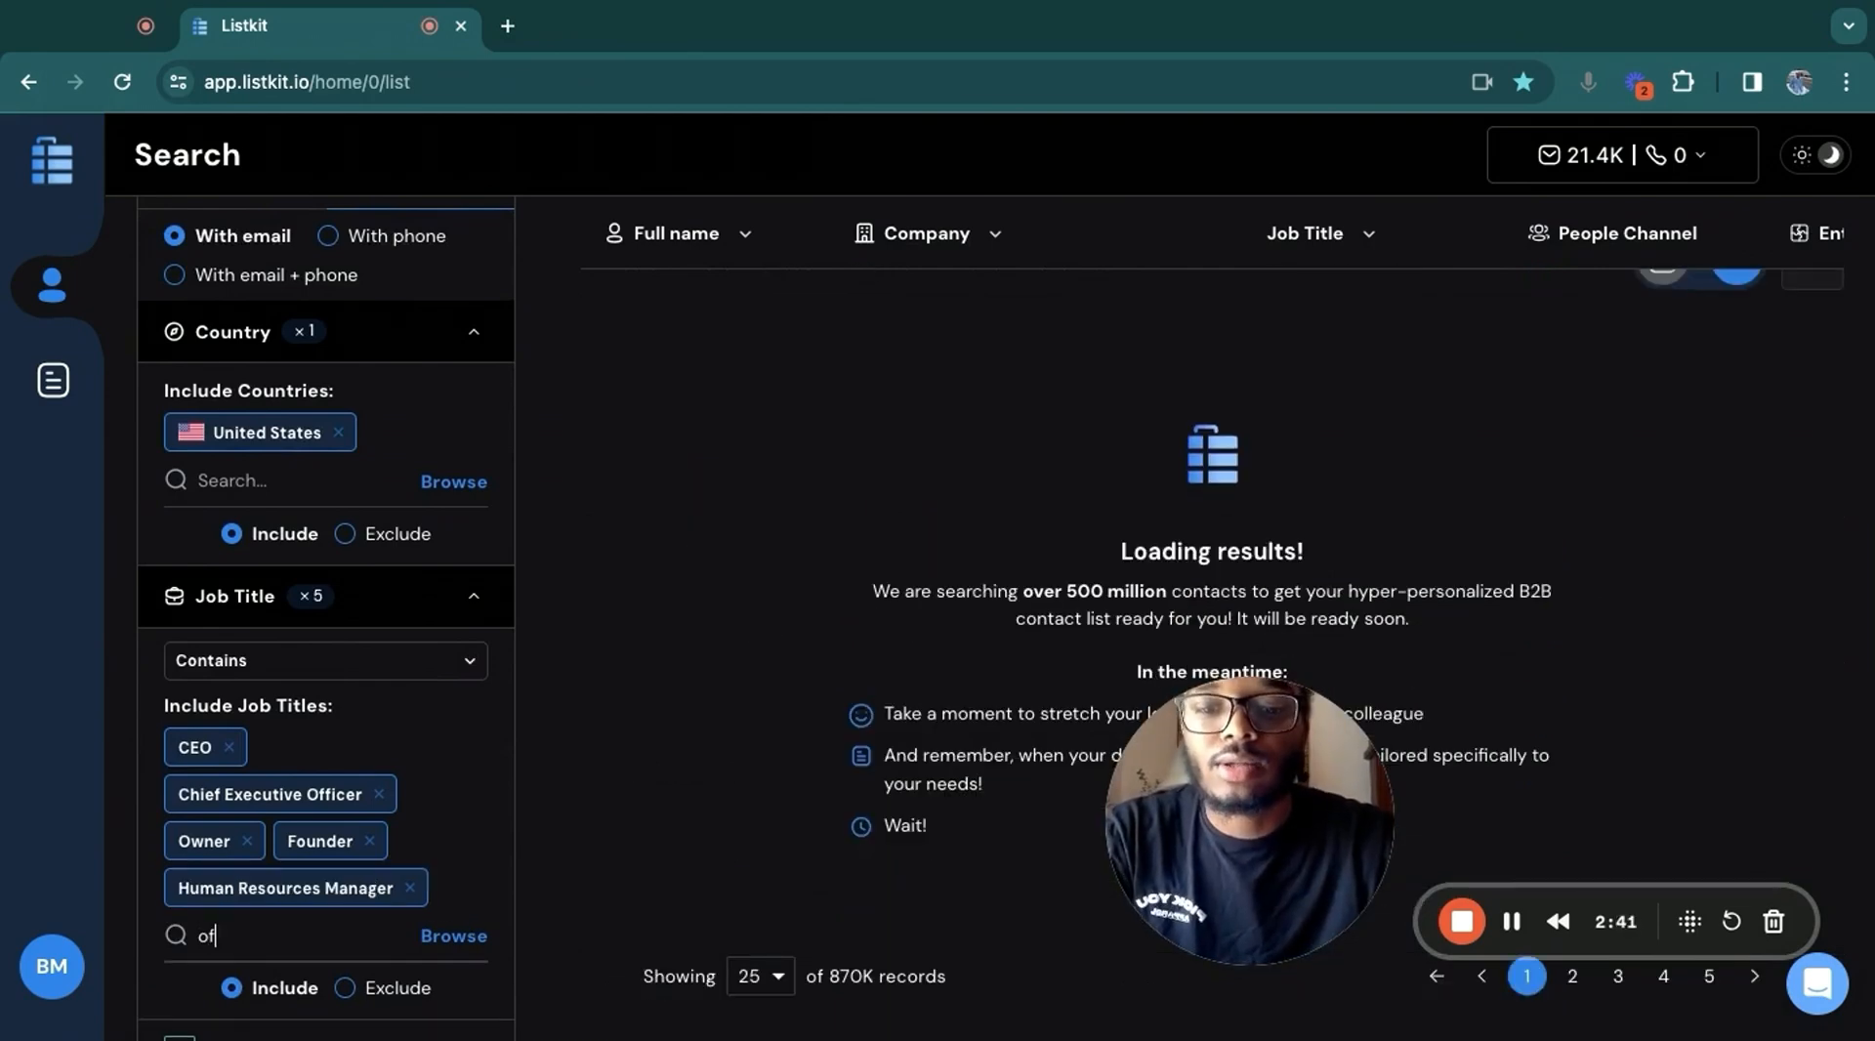
{"action": "type", "text": "fice manager"}
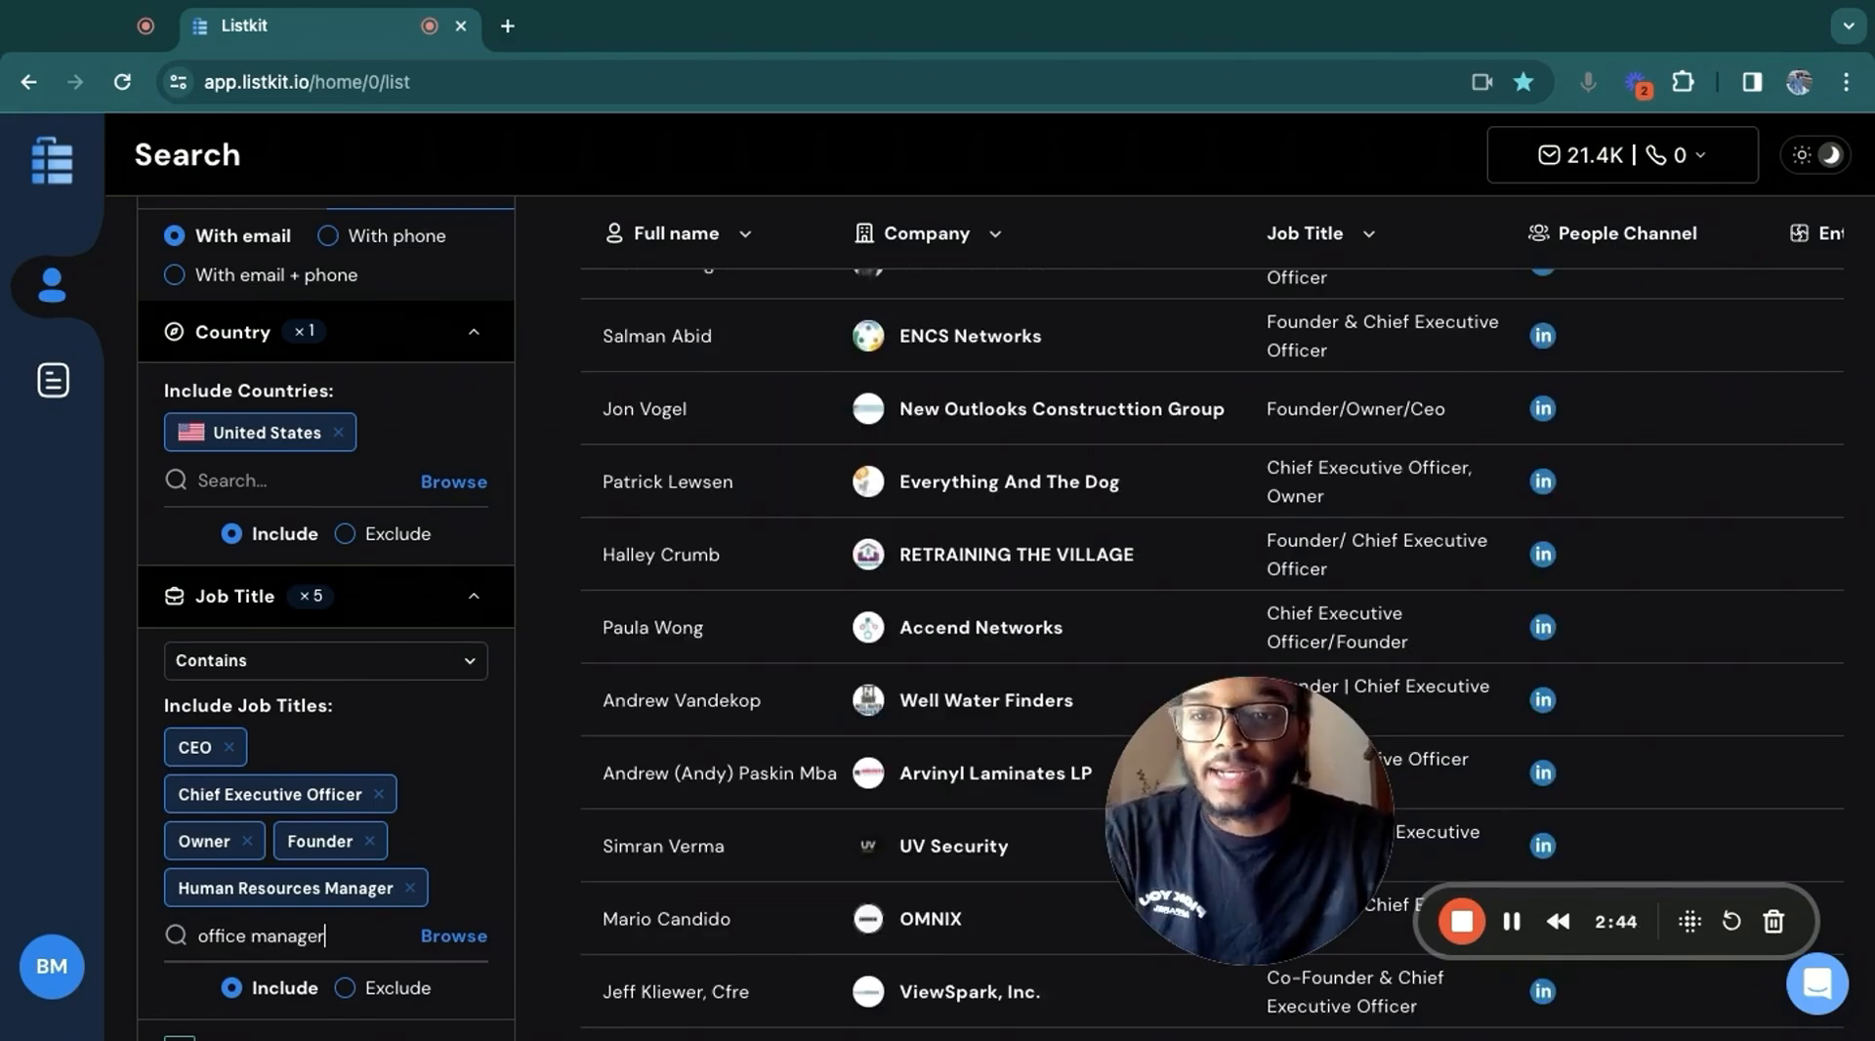
{"action": "key", "text": "Return"}
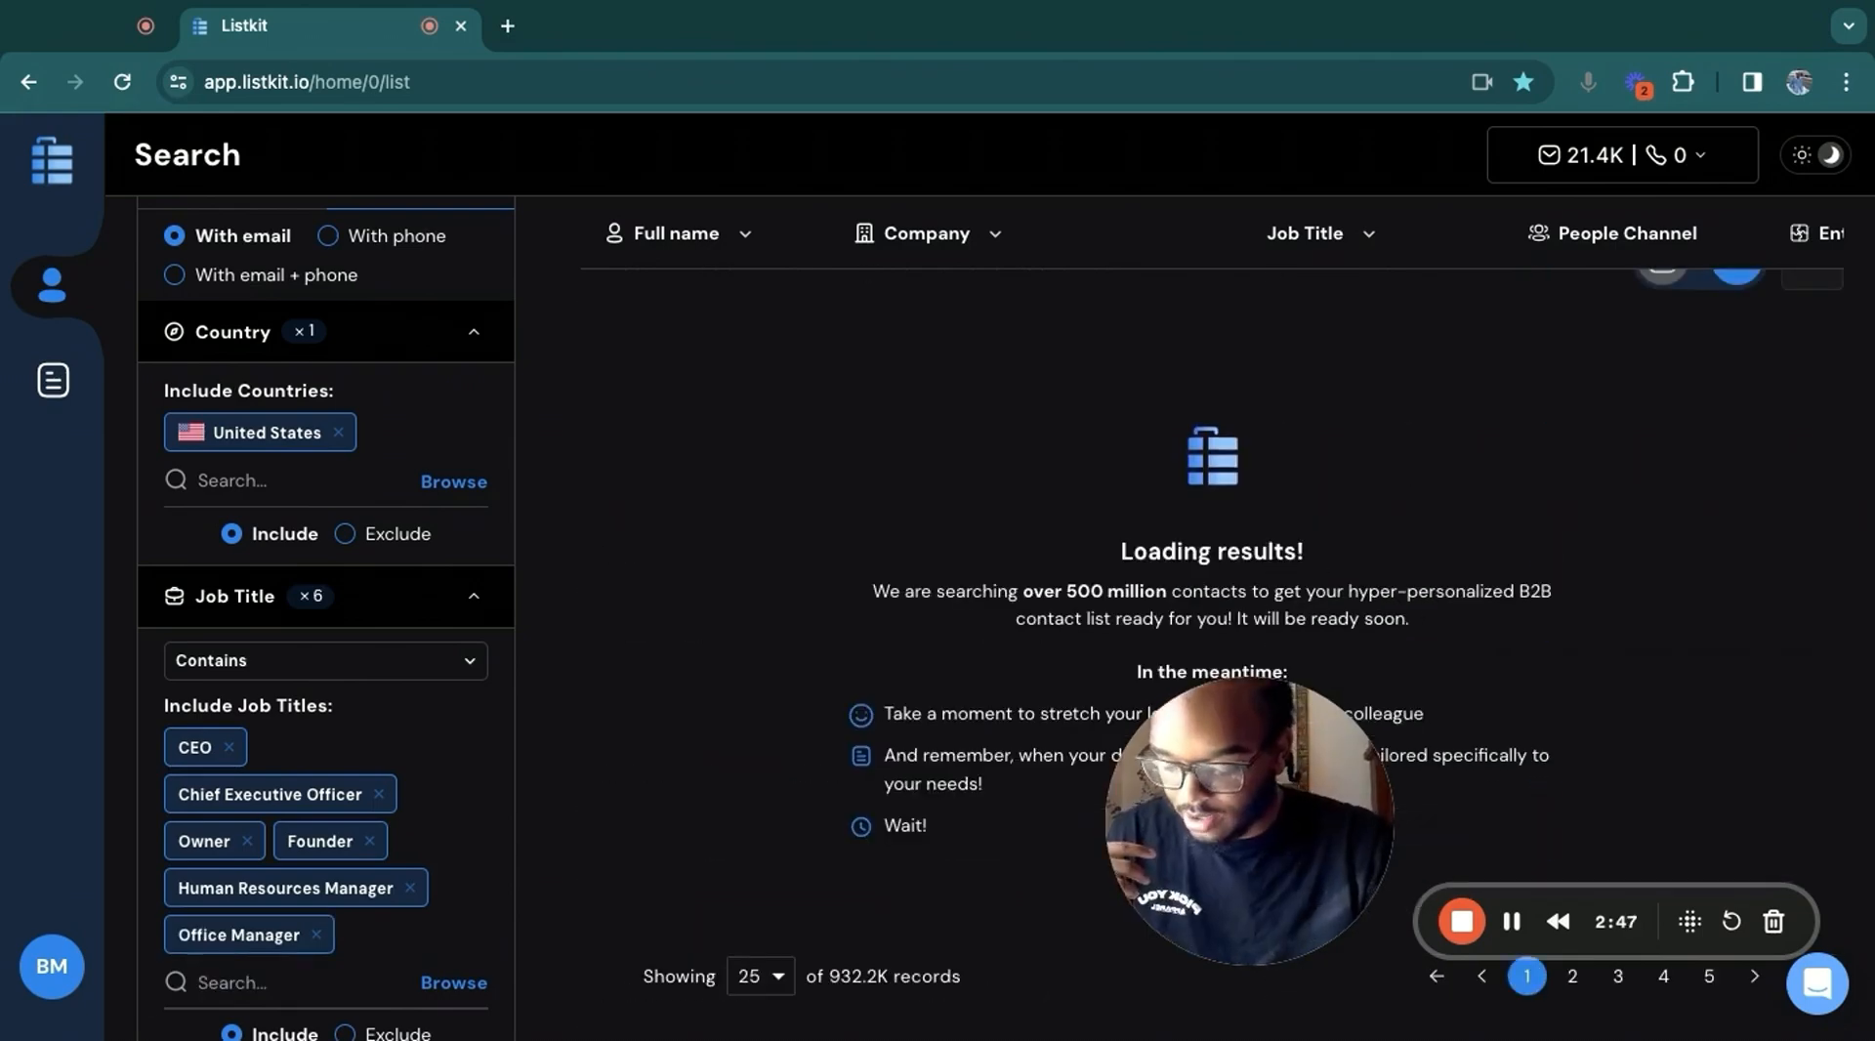
Include Benefits Manager and Director Of Benefits in the Job Title condition
{"action": "type", "text": "benefits manager"}
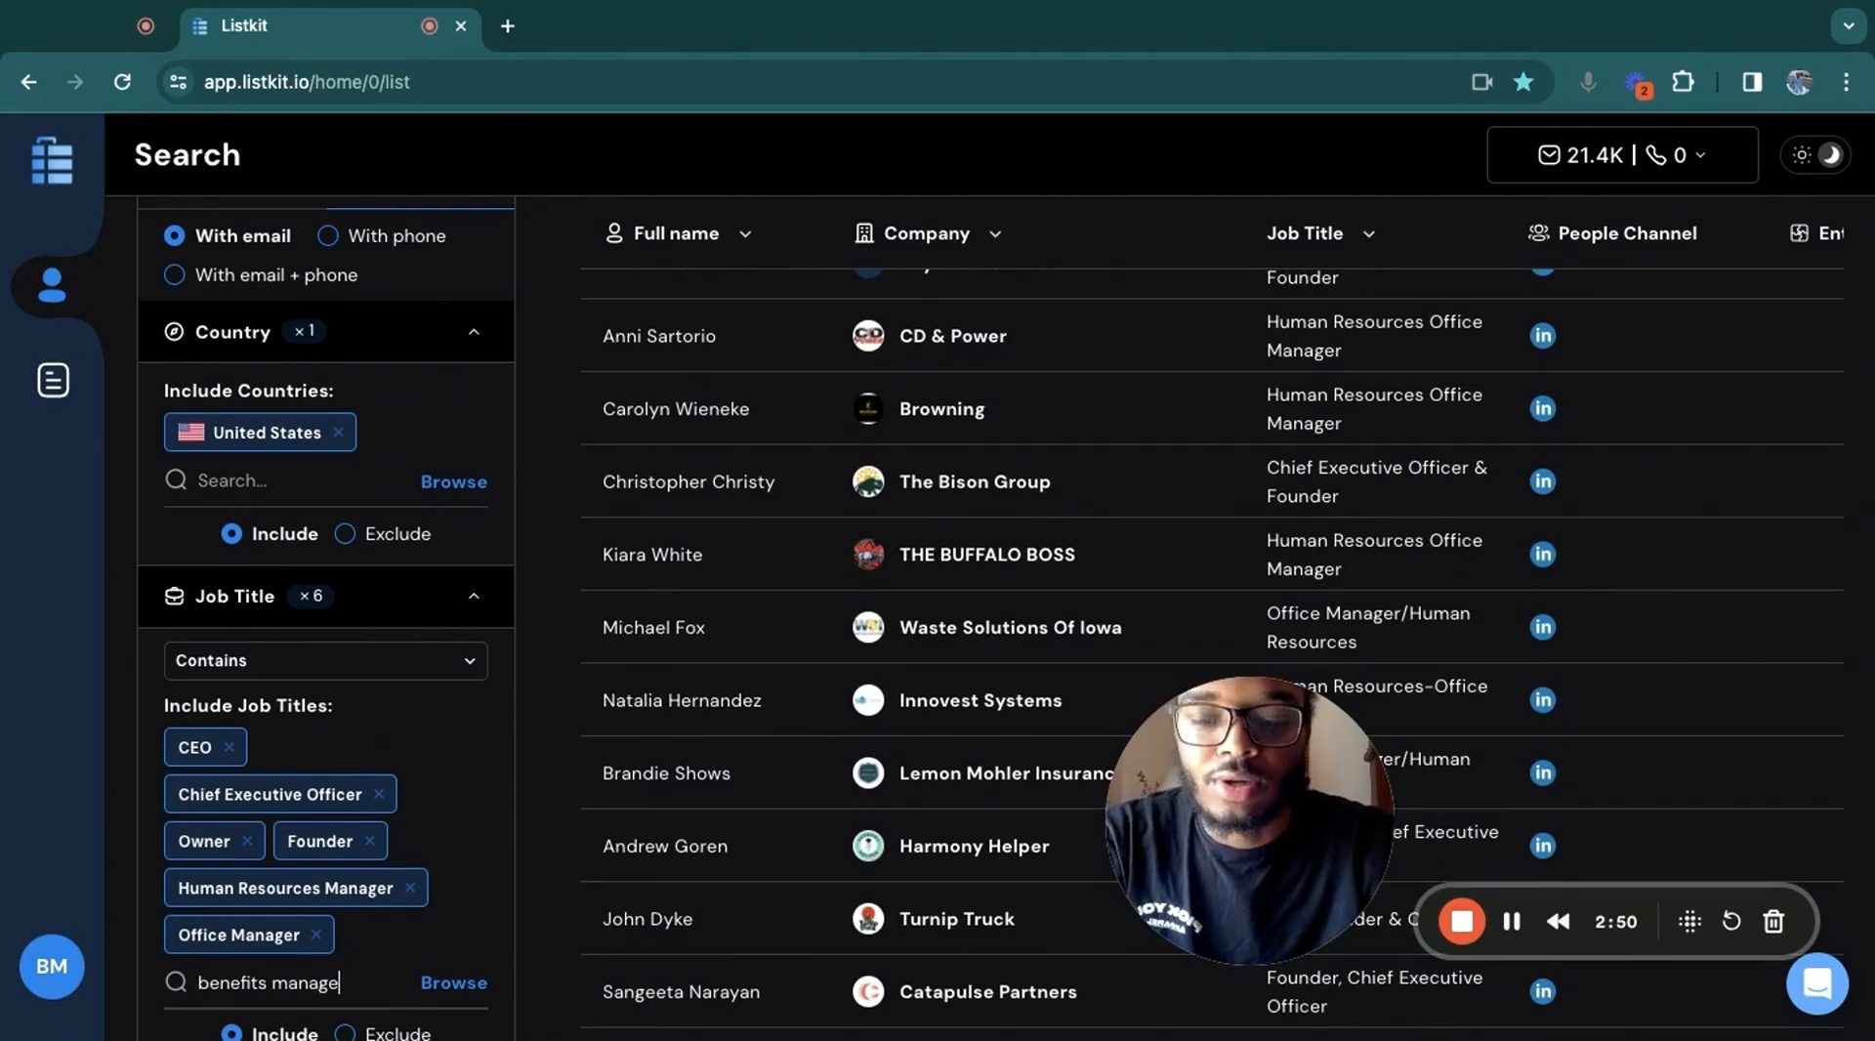
{"action": "key", "text": "Return"}
{"action": "type", "text": "d"}
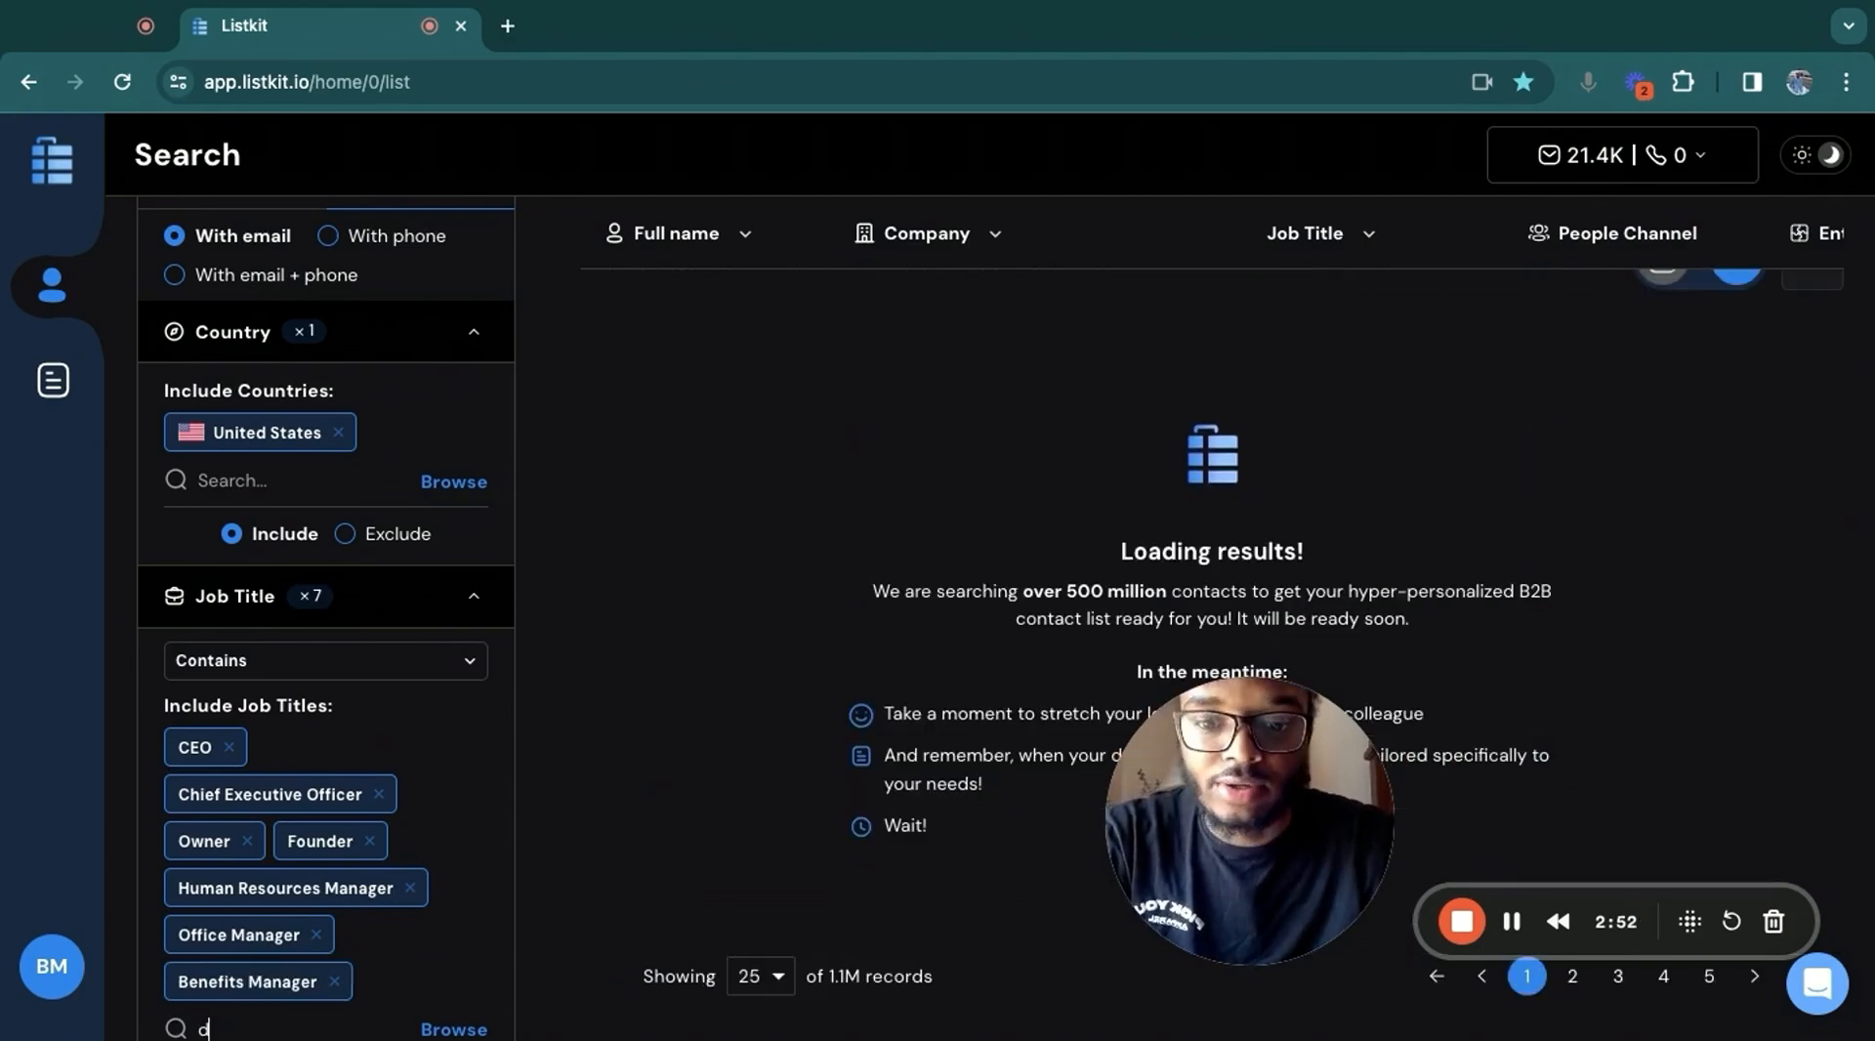
{"action": "type", "text": "irector of benefits"}
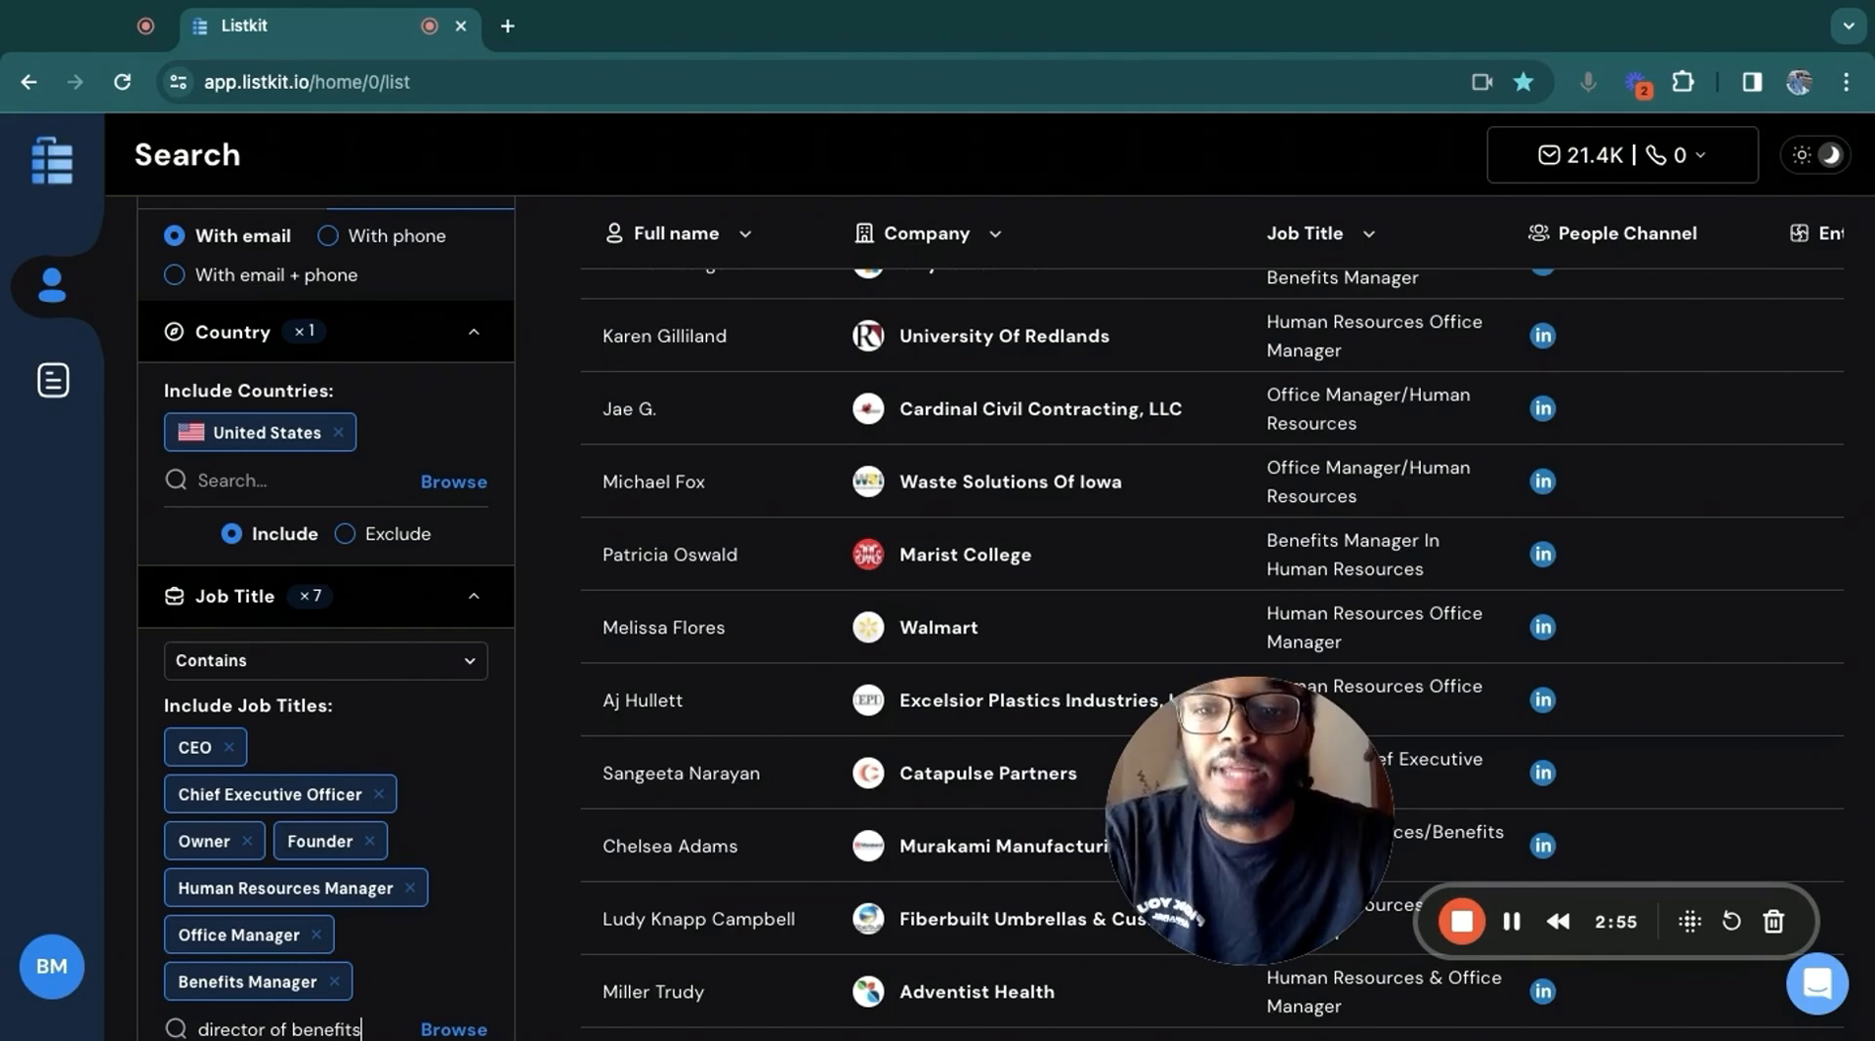
{"action": "key", "text": "Return"}
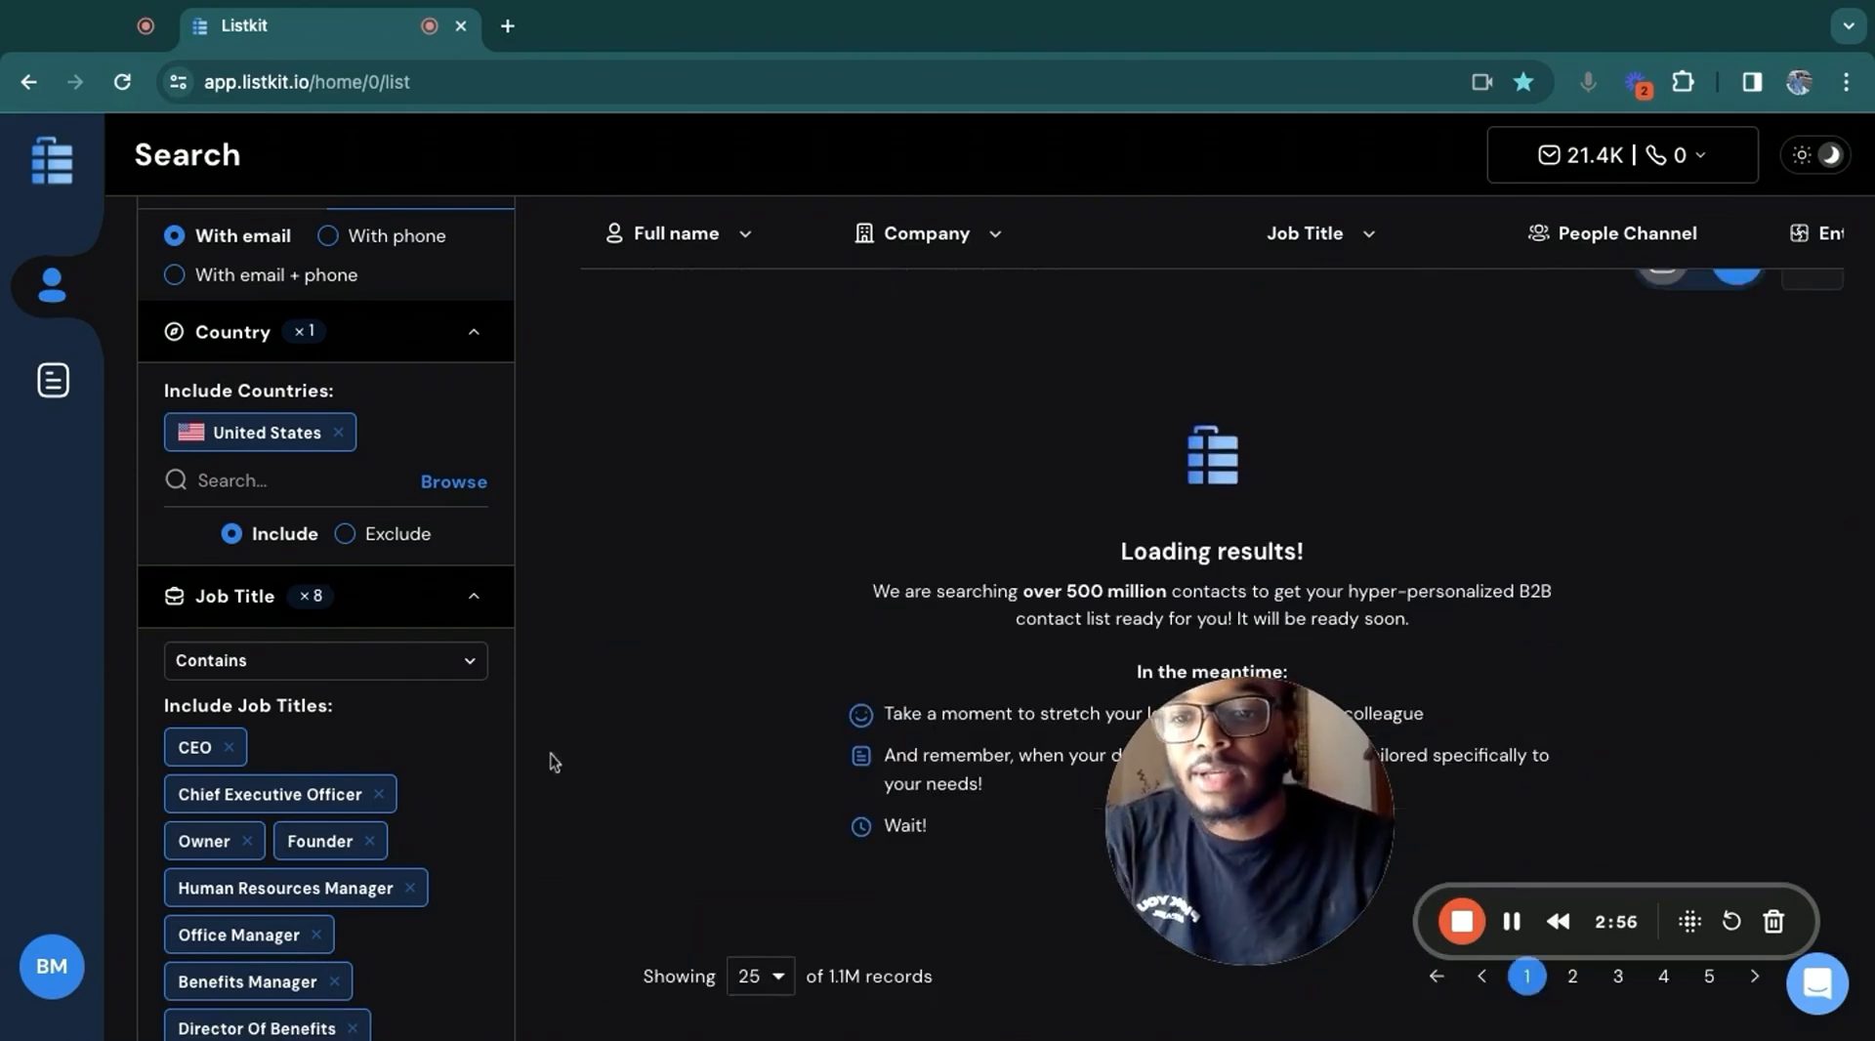
{"action": "left_click", "coordinate": [461, 667]}
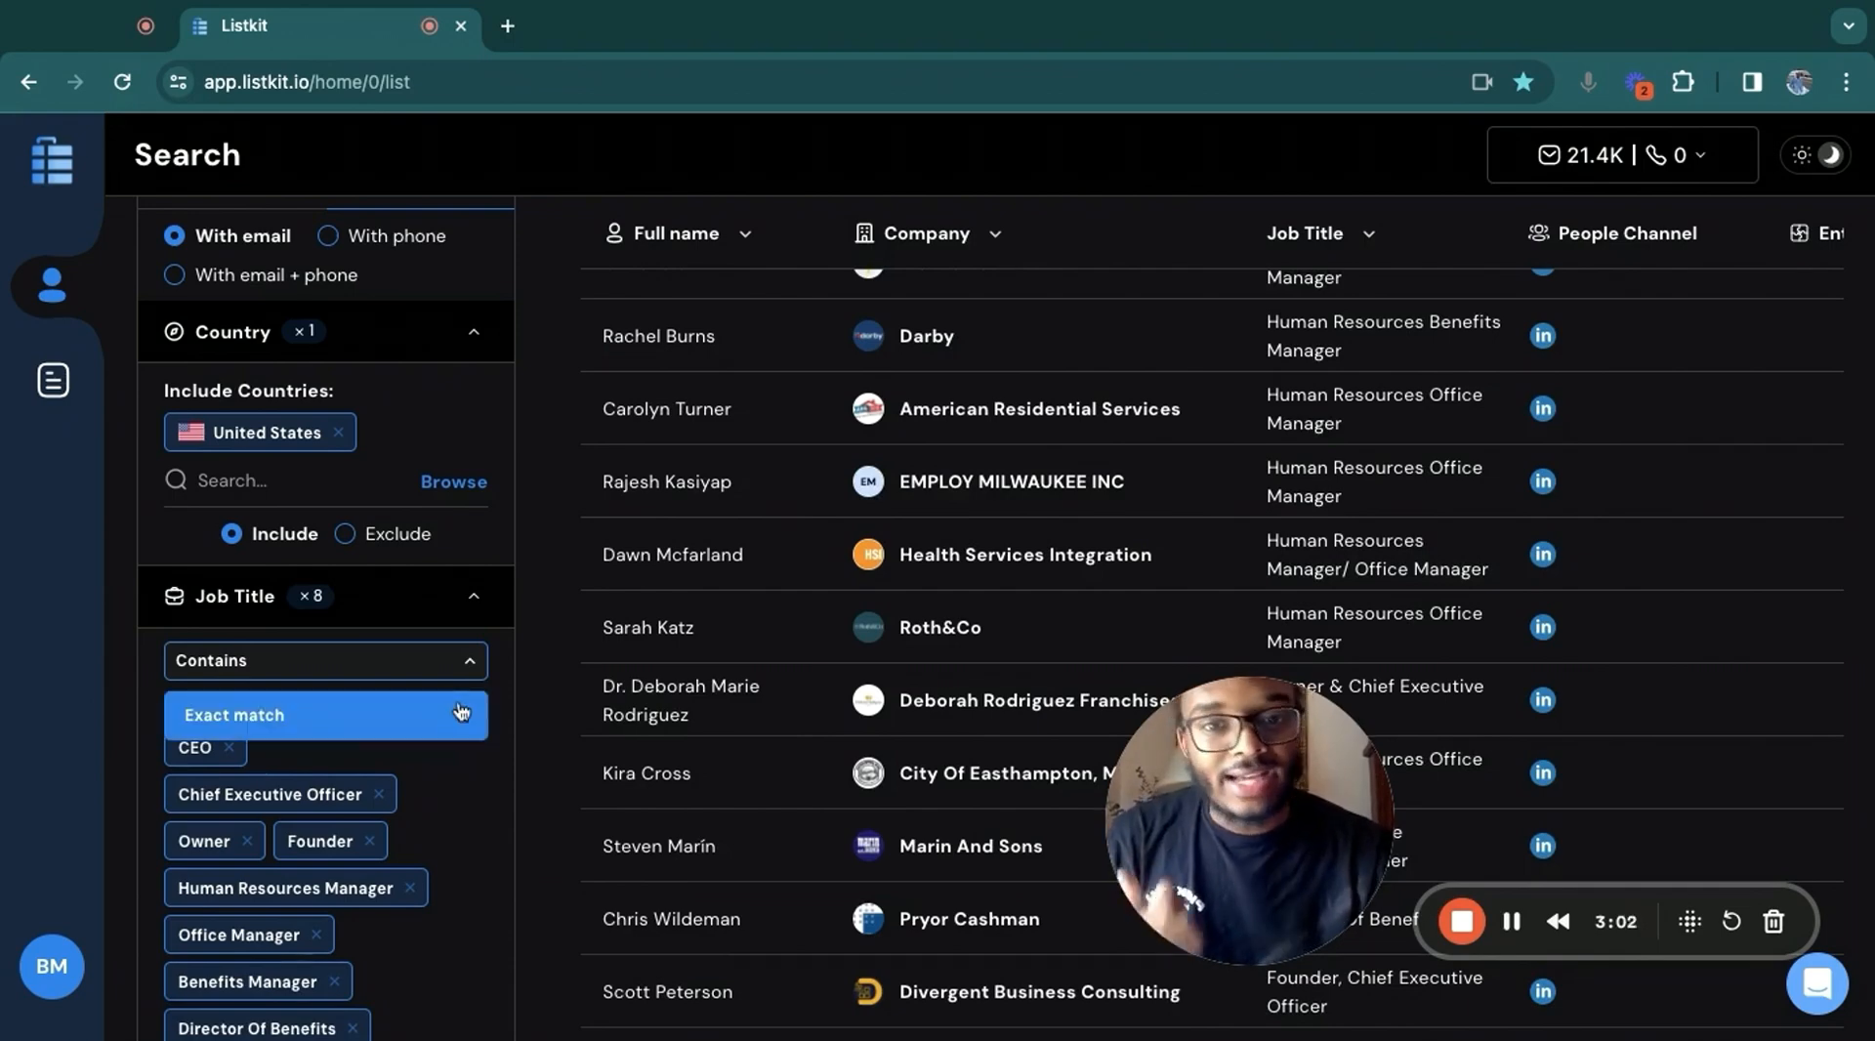
{"action": "left_click", "coordinate": [561, 699]}
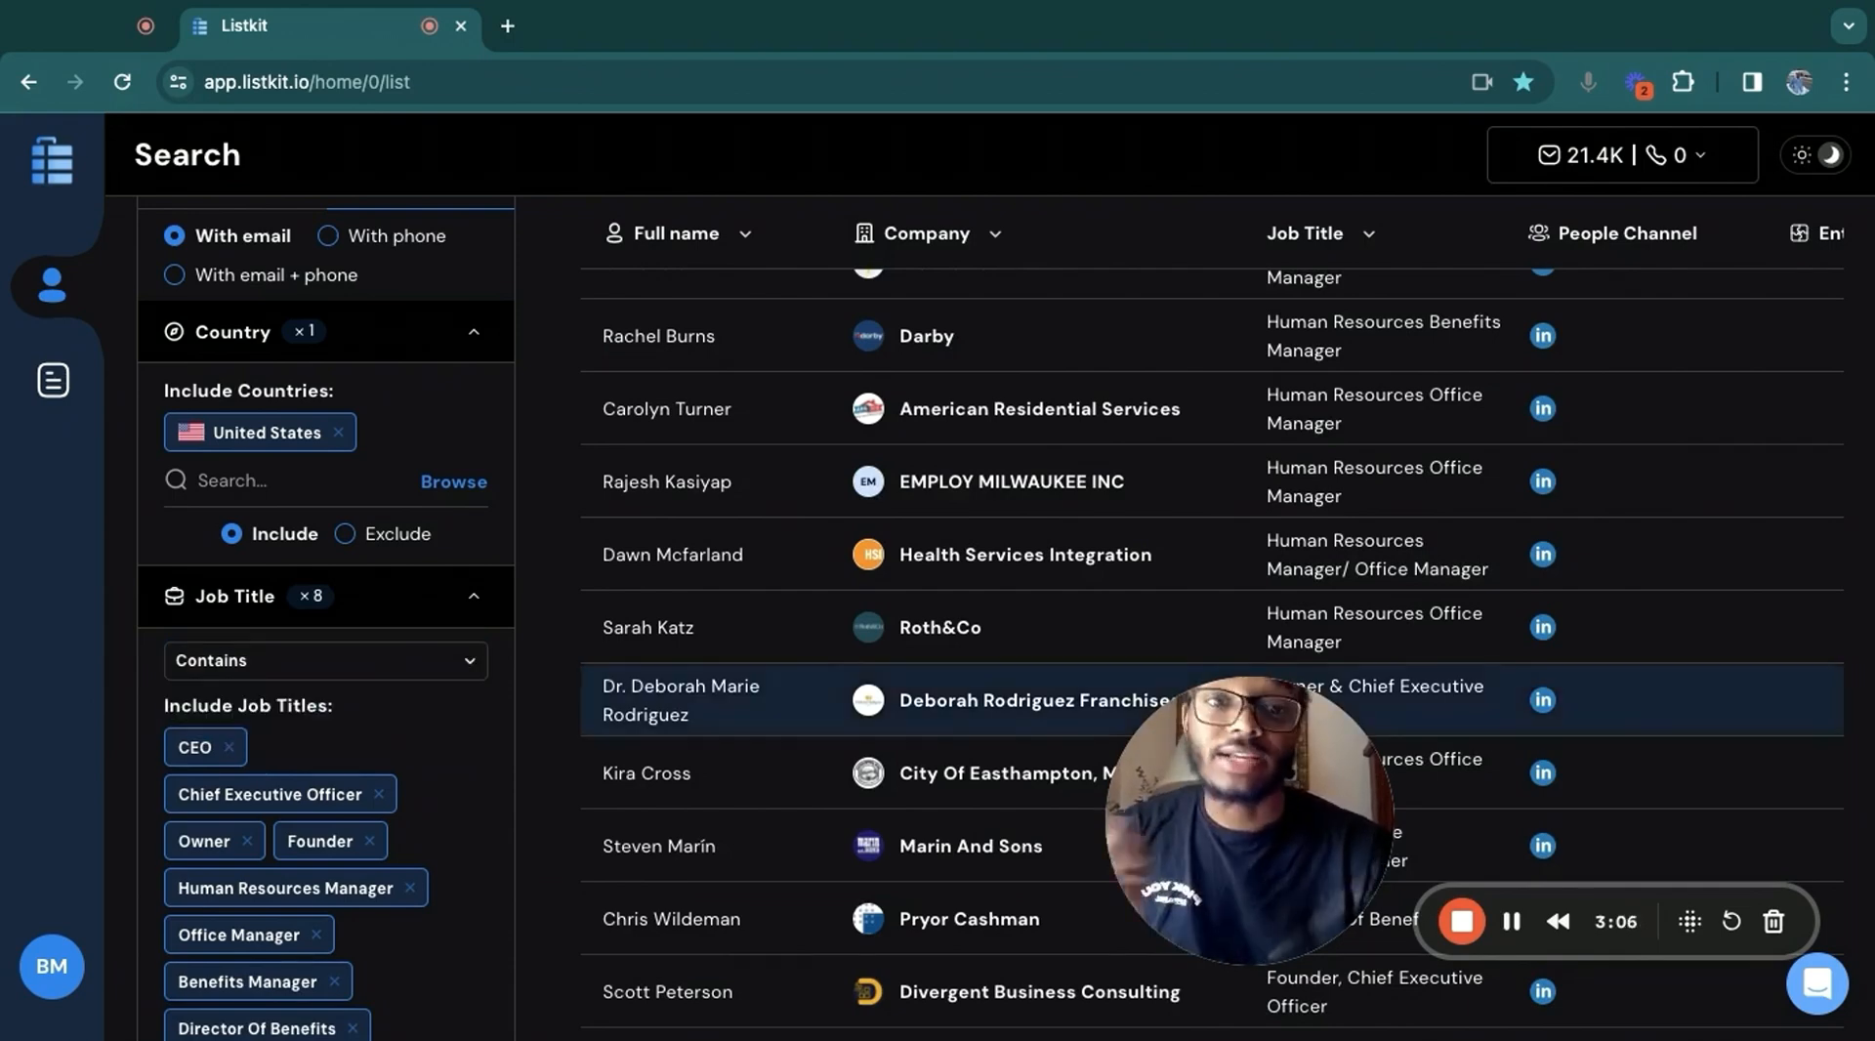
{"action": "scroll", "coordinate": [562, 637], "scroll_direction": "up", "scroll_amount": 3}
{"action": "scroll", "coordinate": [561, 636], "scroll_direction": "down", "scroll_amount": 4}
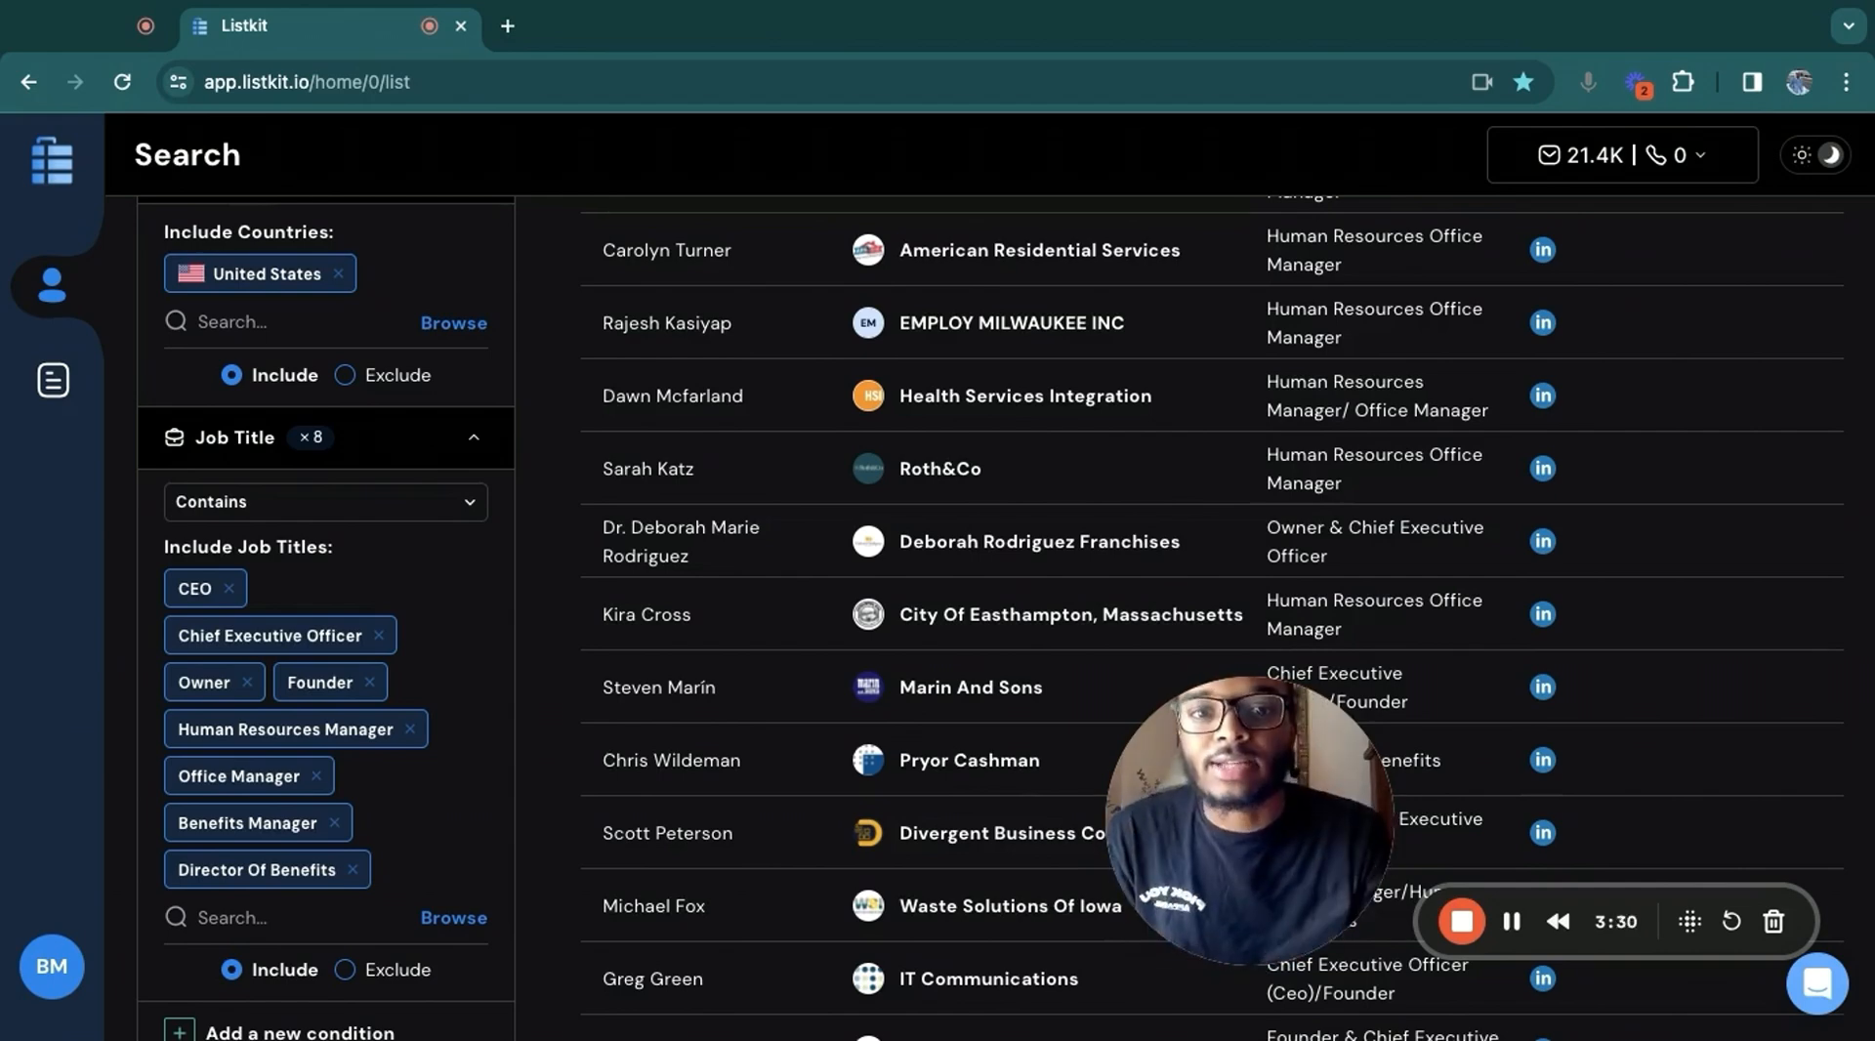
Try Exact Match as the Job Title matching mode and return it to Contains
{"action": "left_click", "coordinate": [430, 521]}
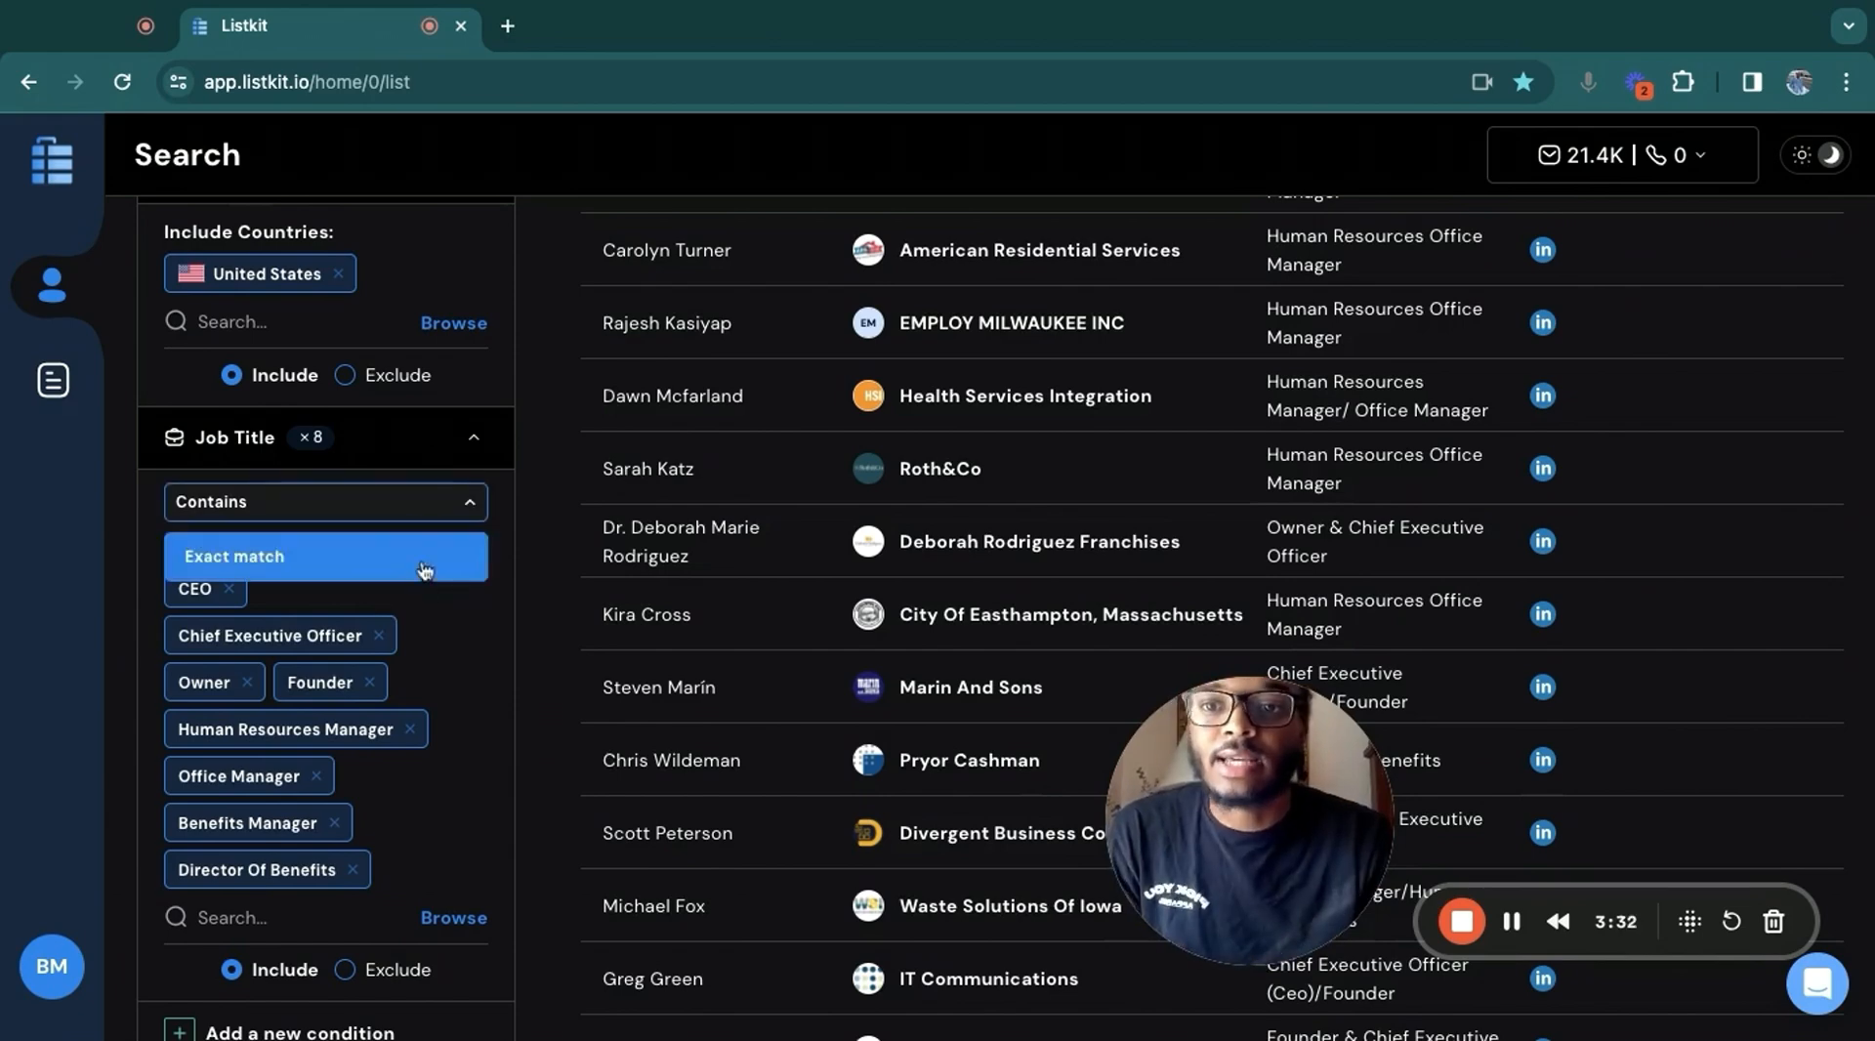
{"action": "left_click", "coordinate": [420, 556]}
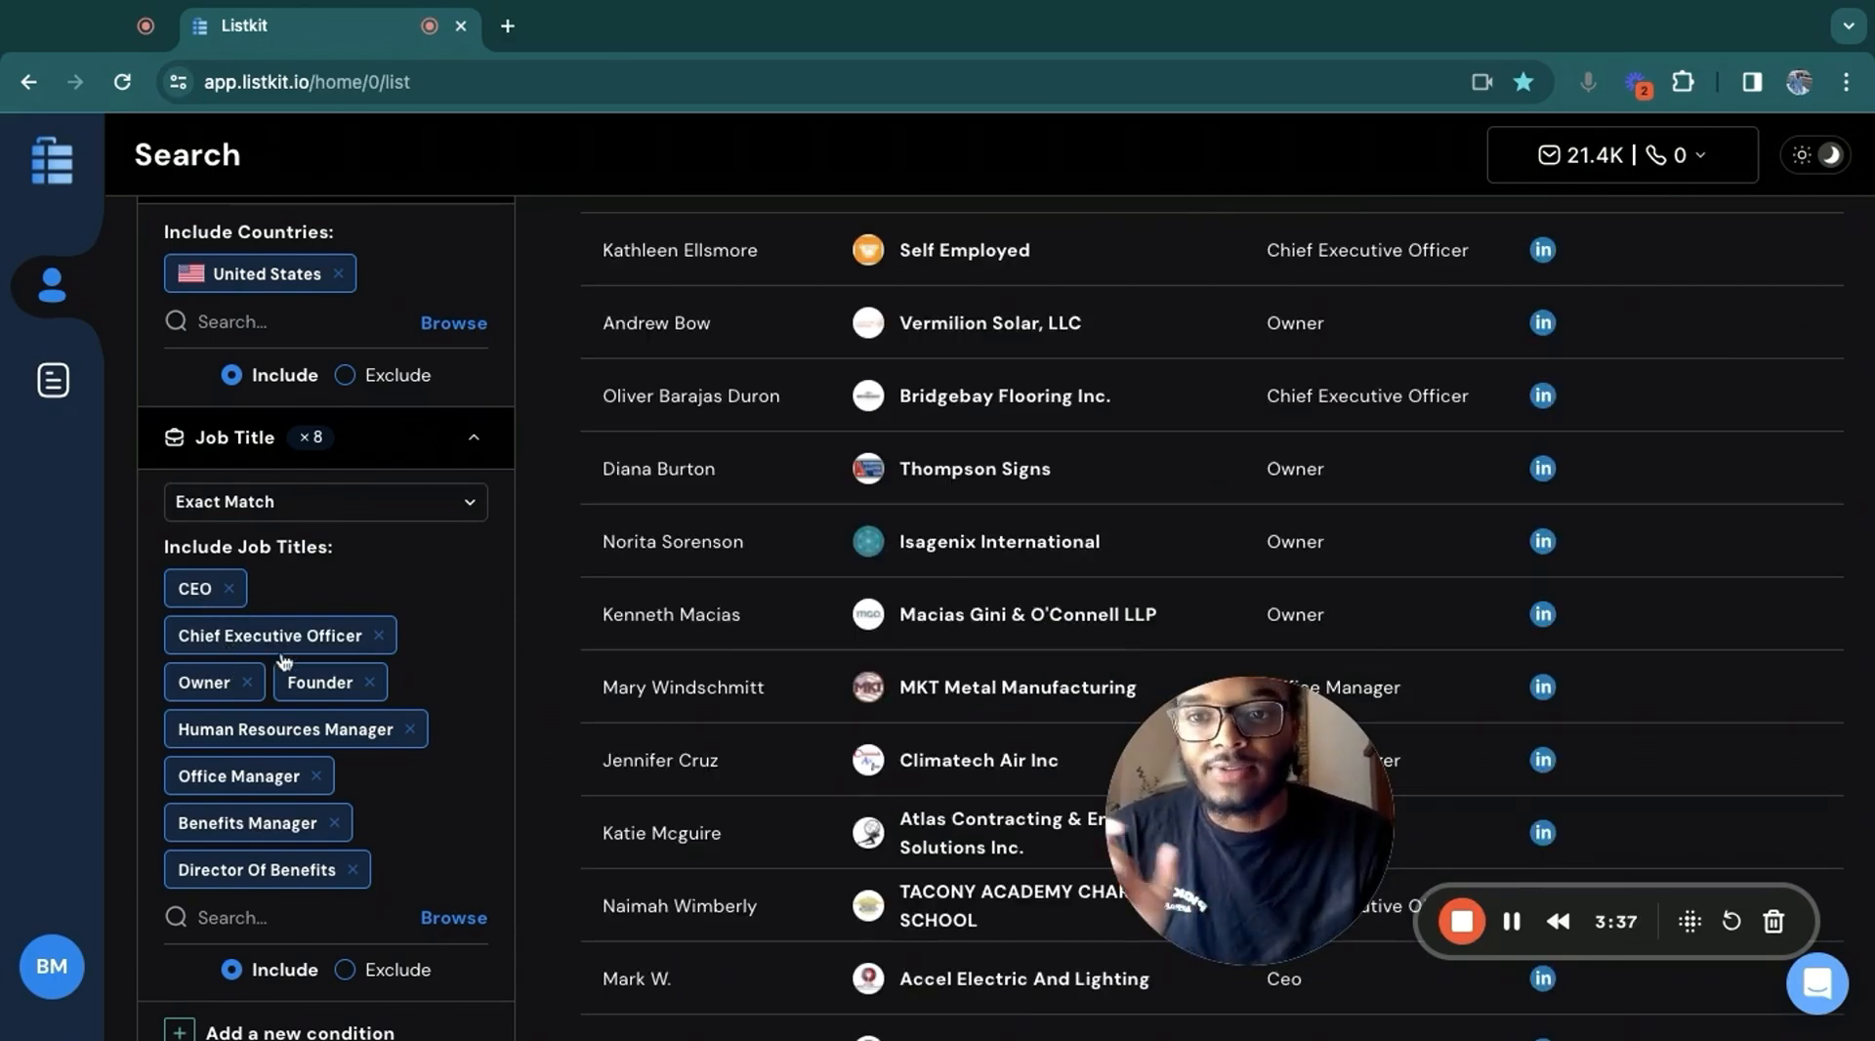
{"action": "left_click", "coordinate": [435, 502]}
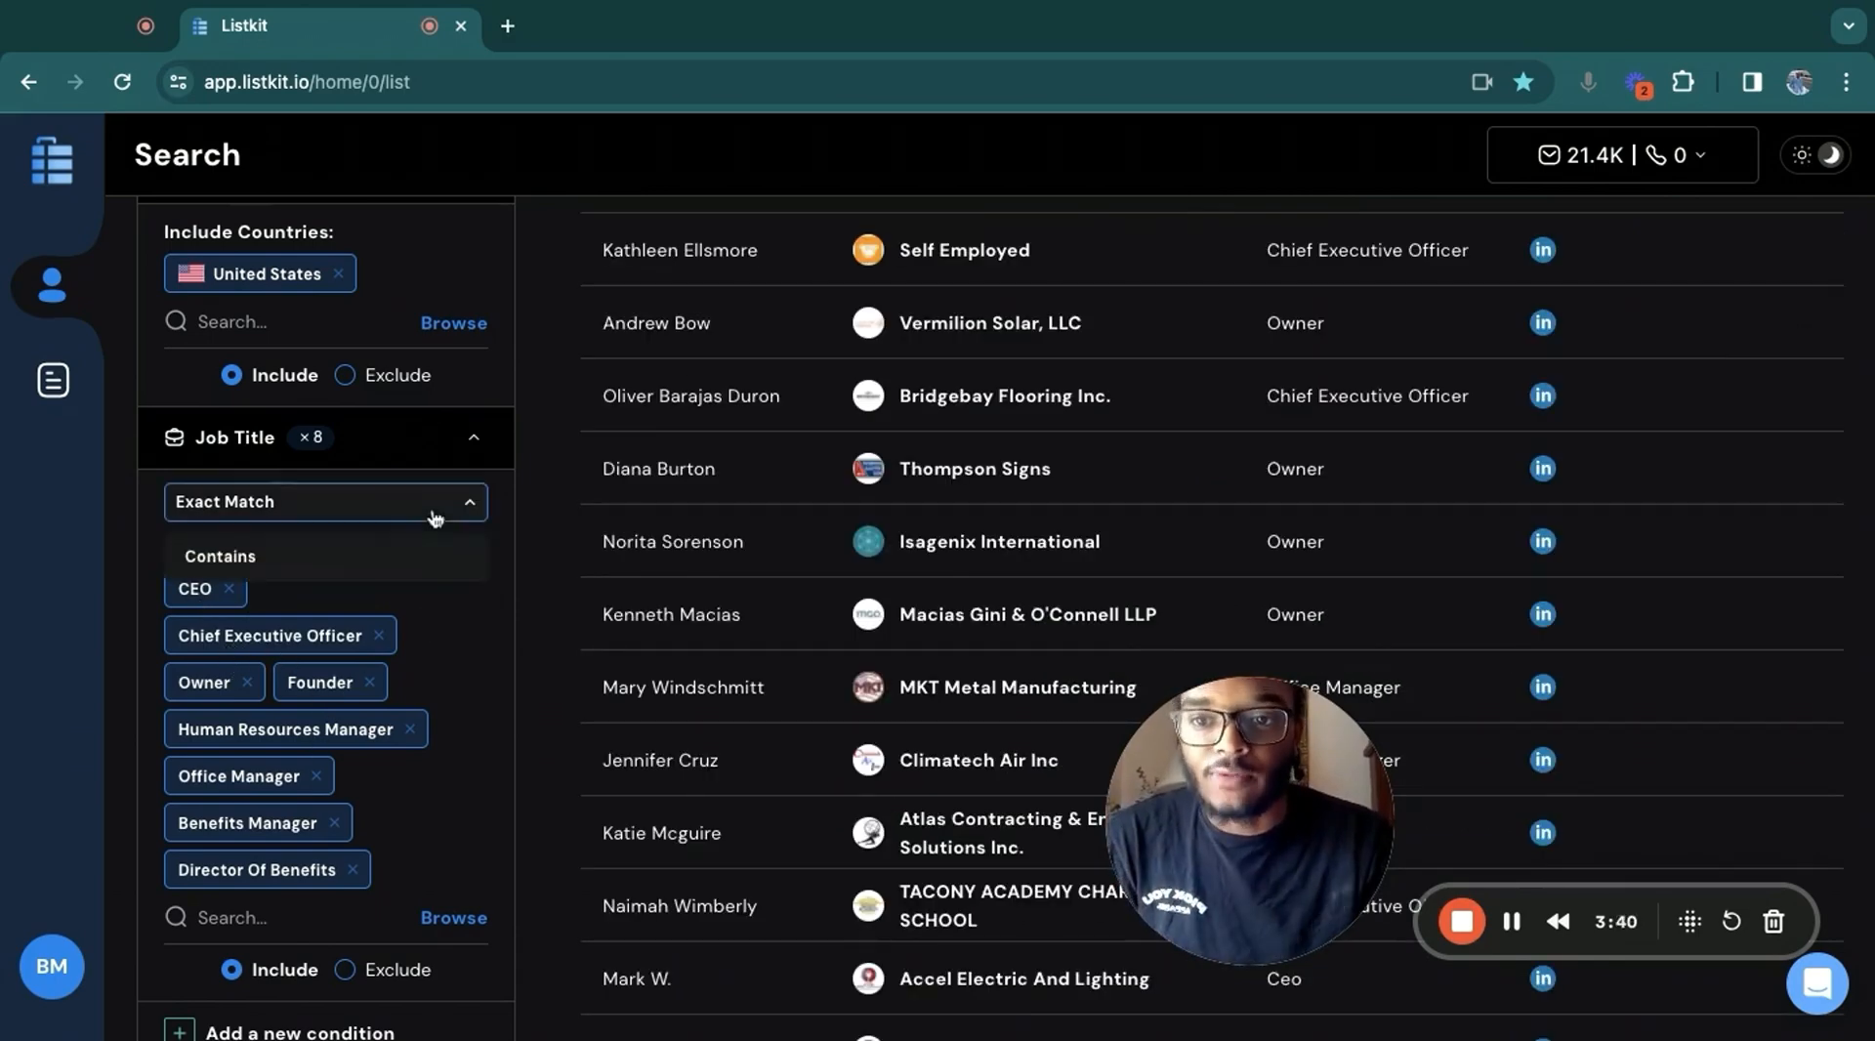
{"action": "left_click", "coordinate": [430, 553]}
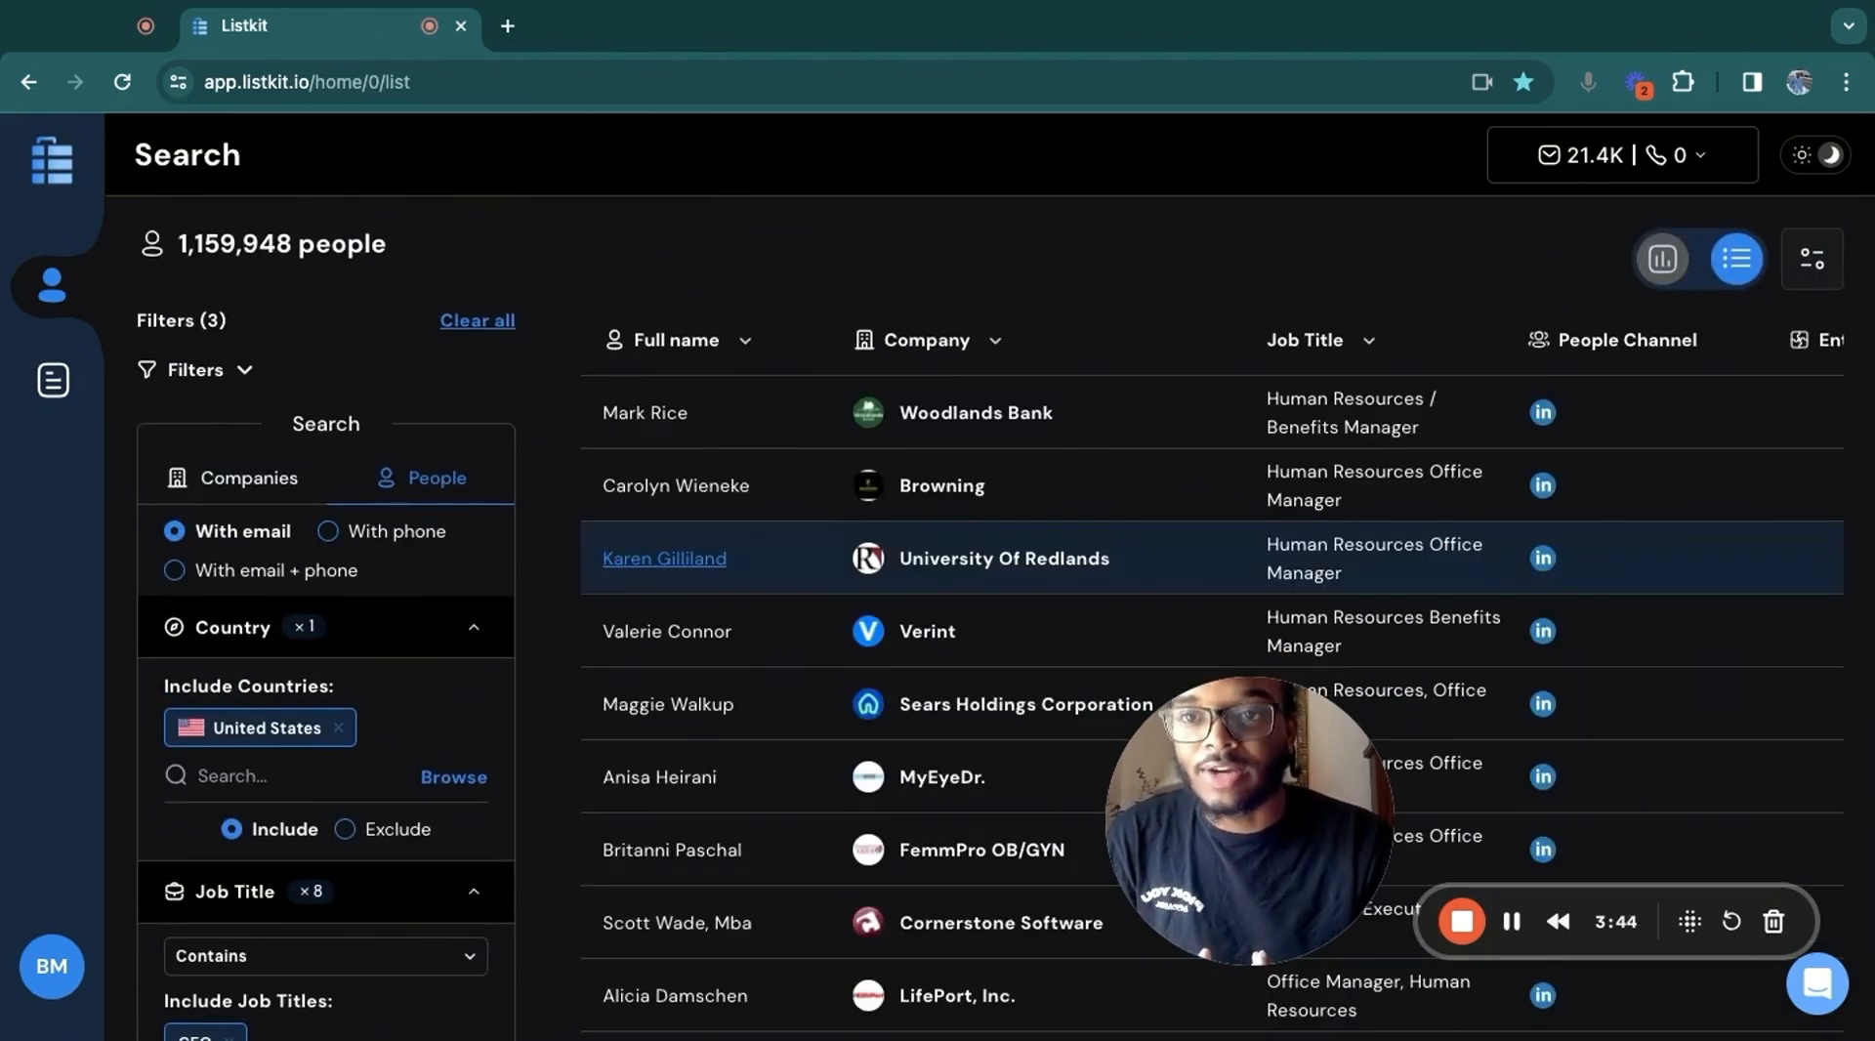
Set the Job Title condition's matching mode to Exact Match
{"action": "scroll", "coordinate": [439, 811], "scroll_direction": "down", "scroll_amount": 2}
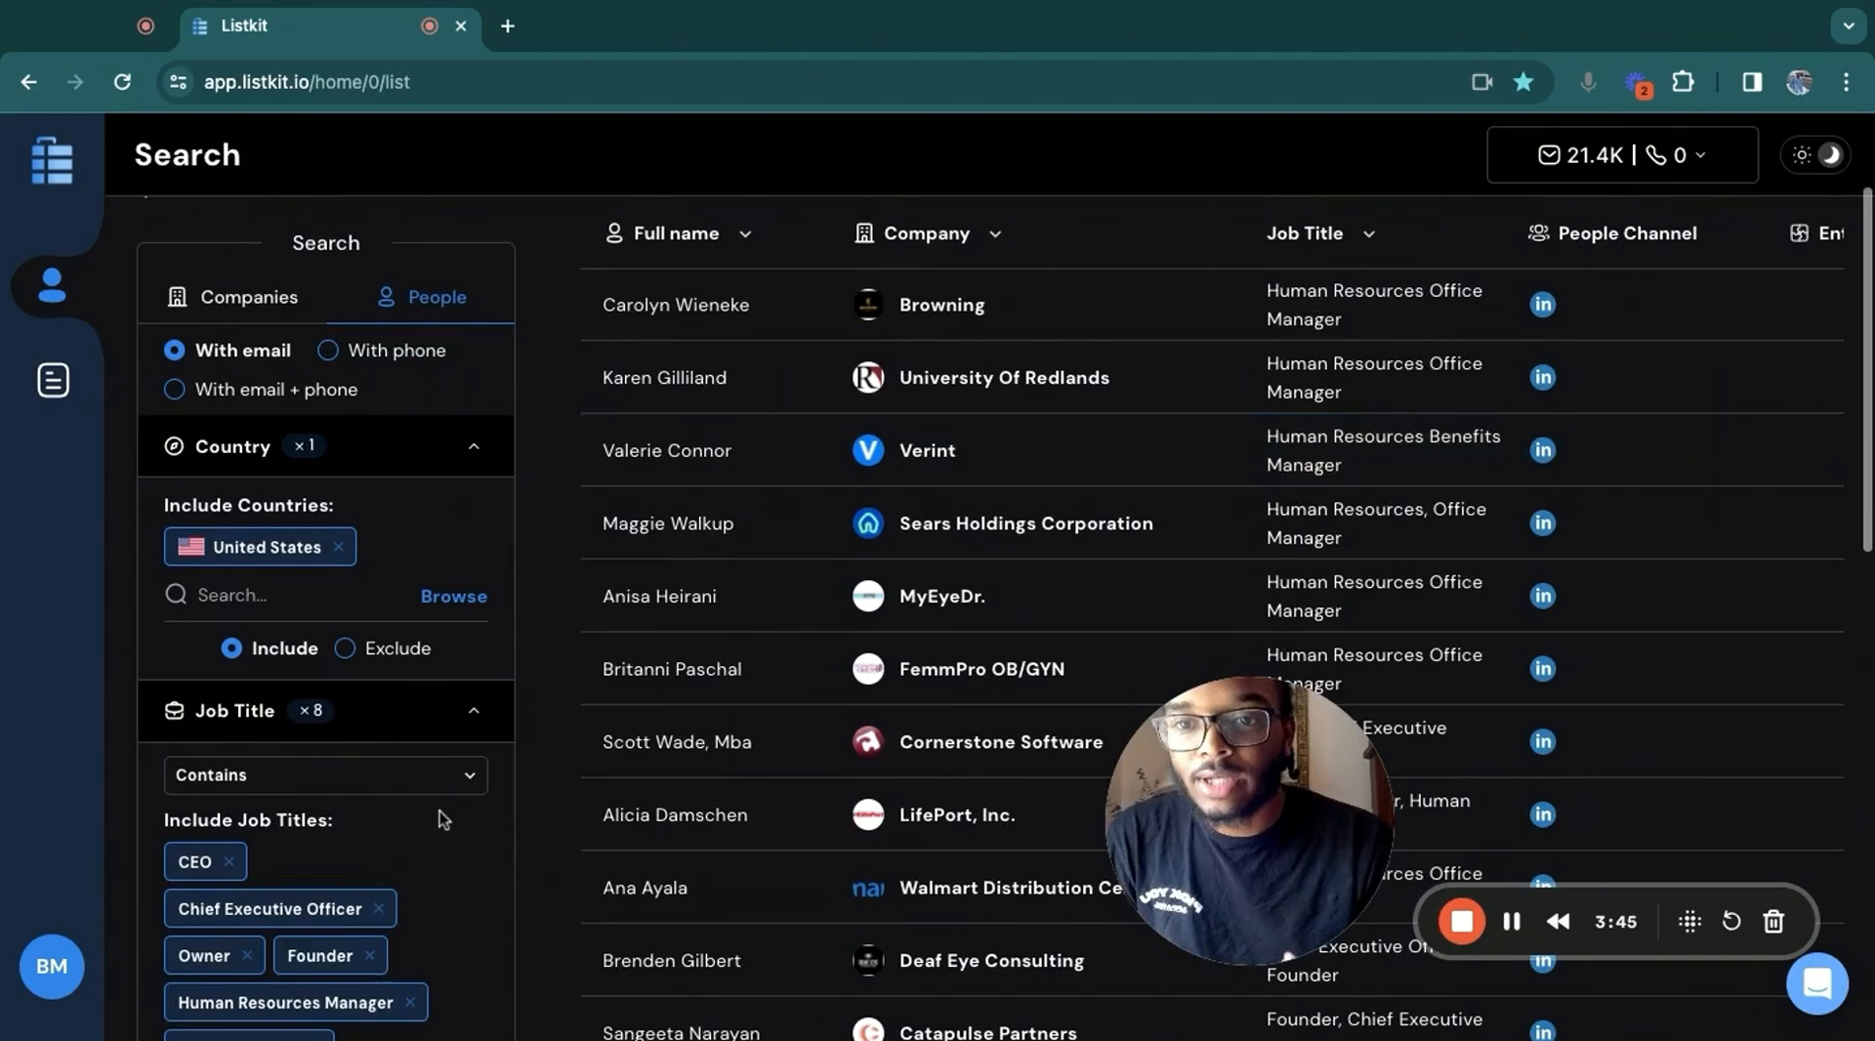
{"action": "left_click", "coordinate": [442, 781]}
{"action": "left_click", "coordinate": [441, 820]}
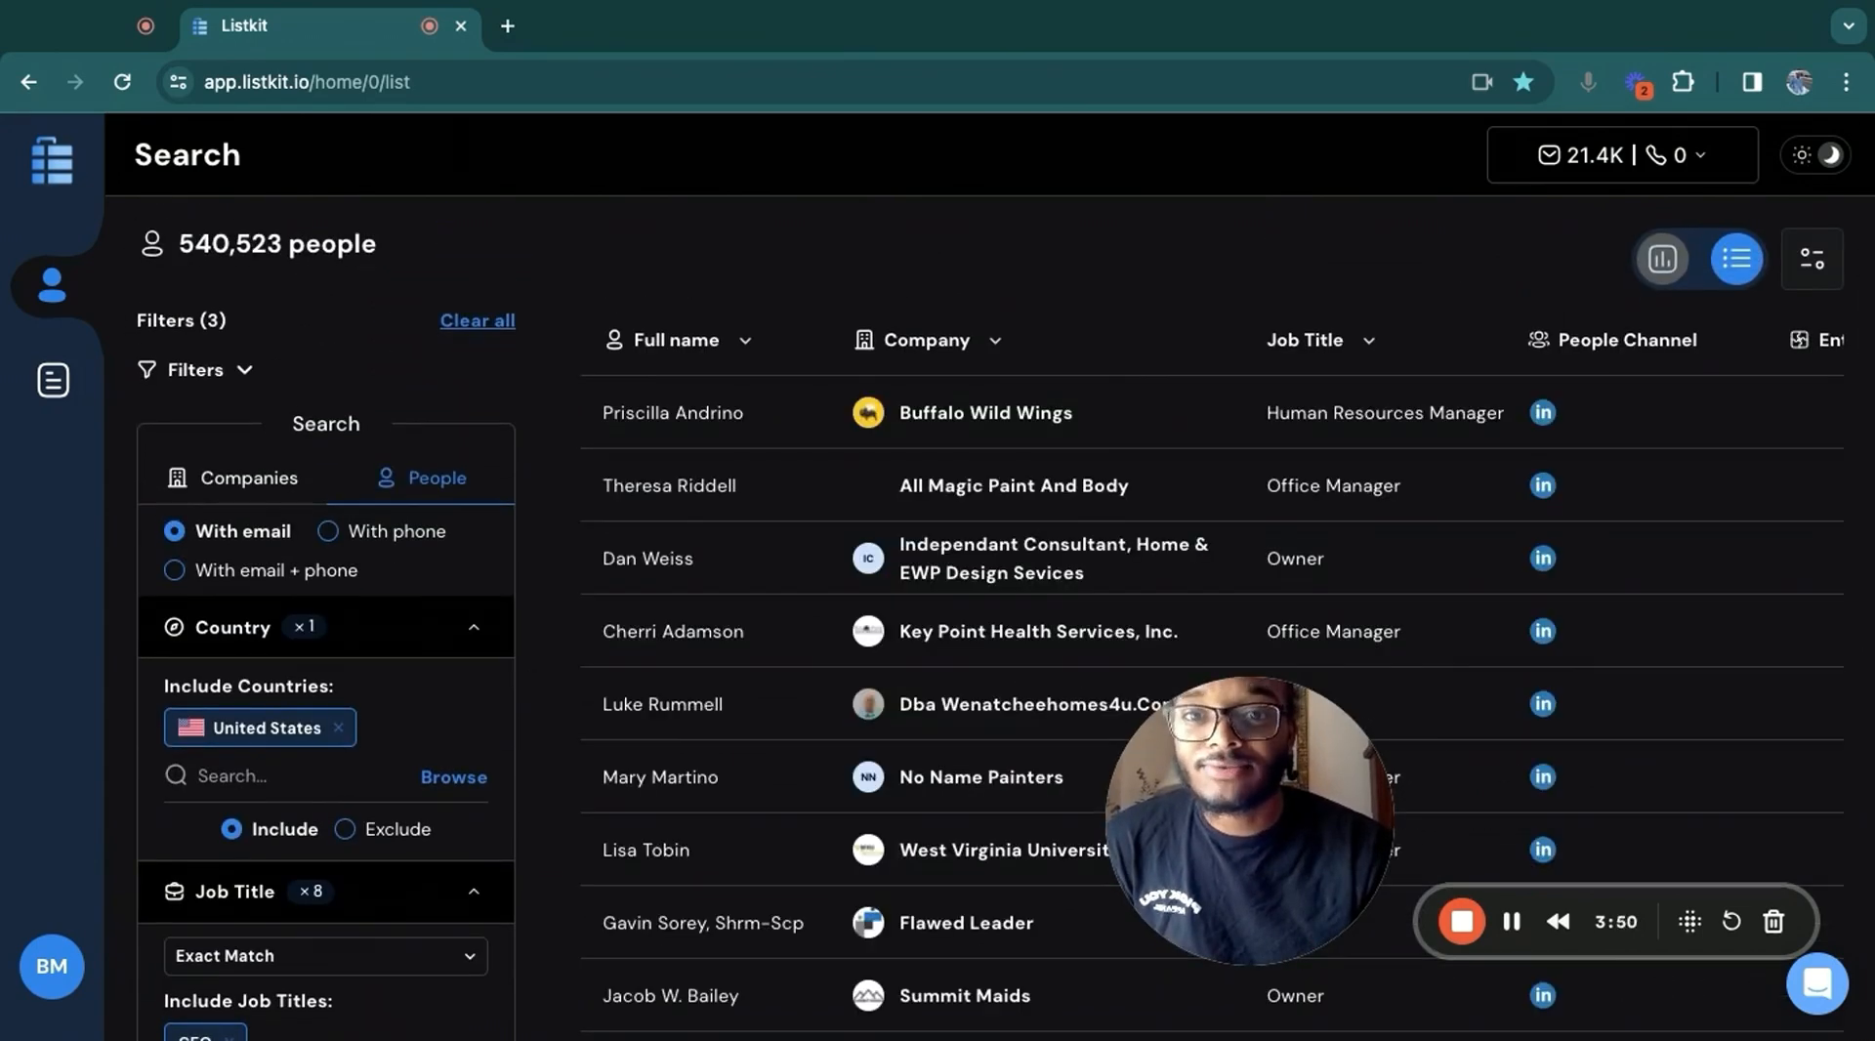
{"action": "scroll", "coordinate": [1005, 589], "scroll_direction": "down", "scroll_amount": 2}
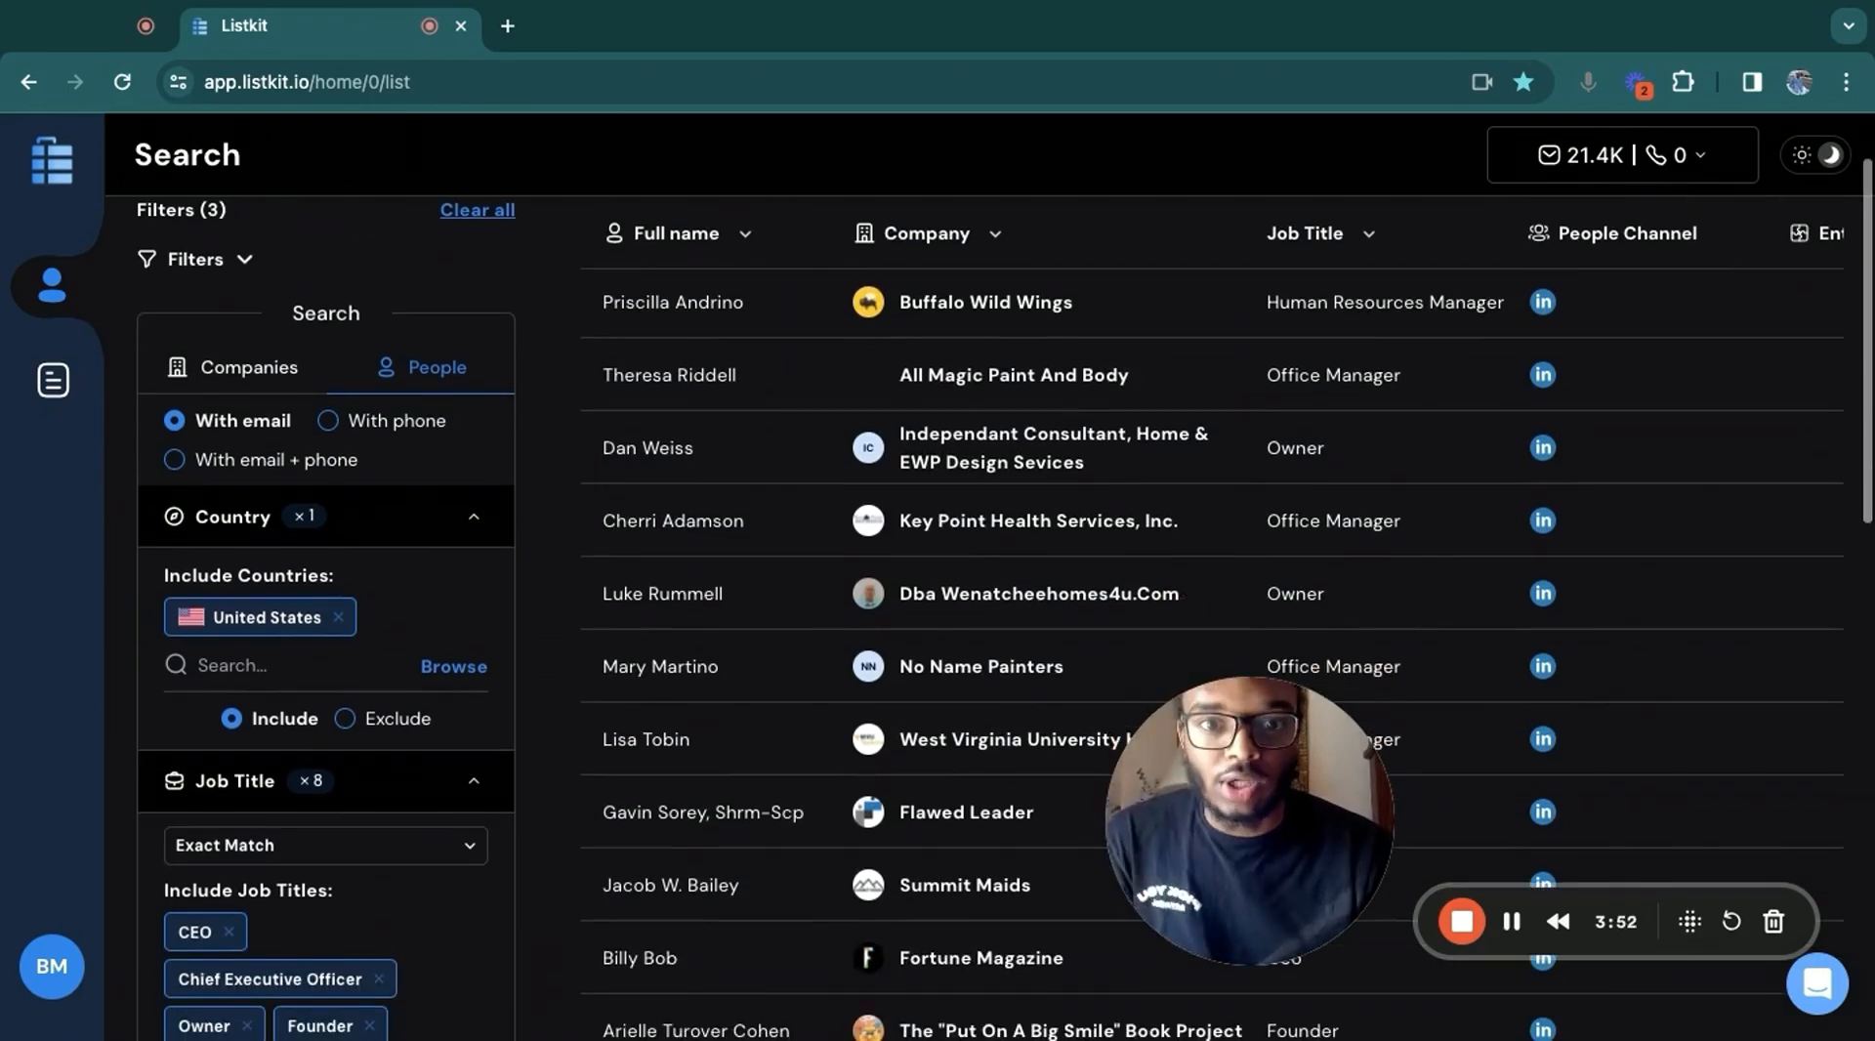
{"action": "scroll", "coordinate": [1005, 590], "scroll_direction": "down", "scroll_amount": 4}
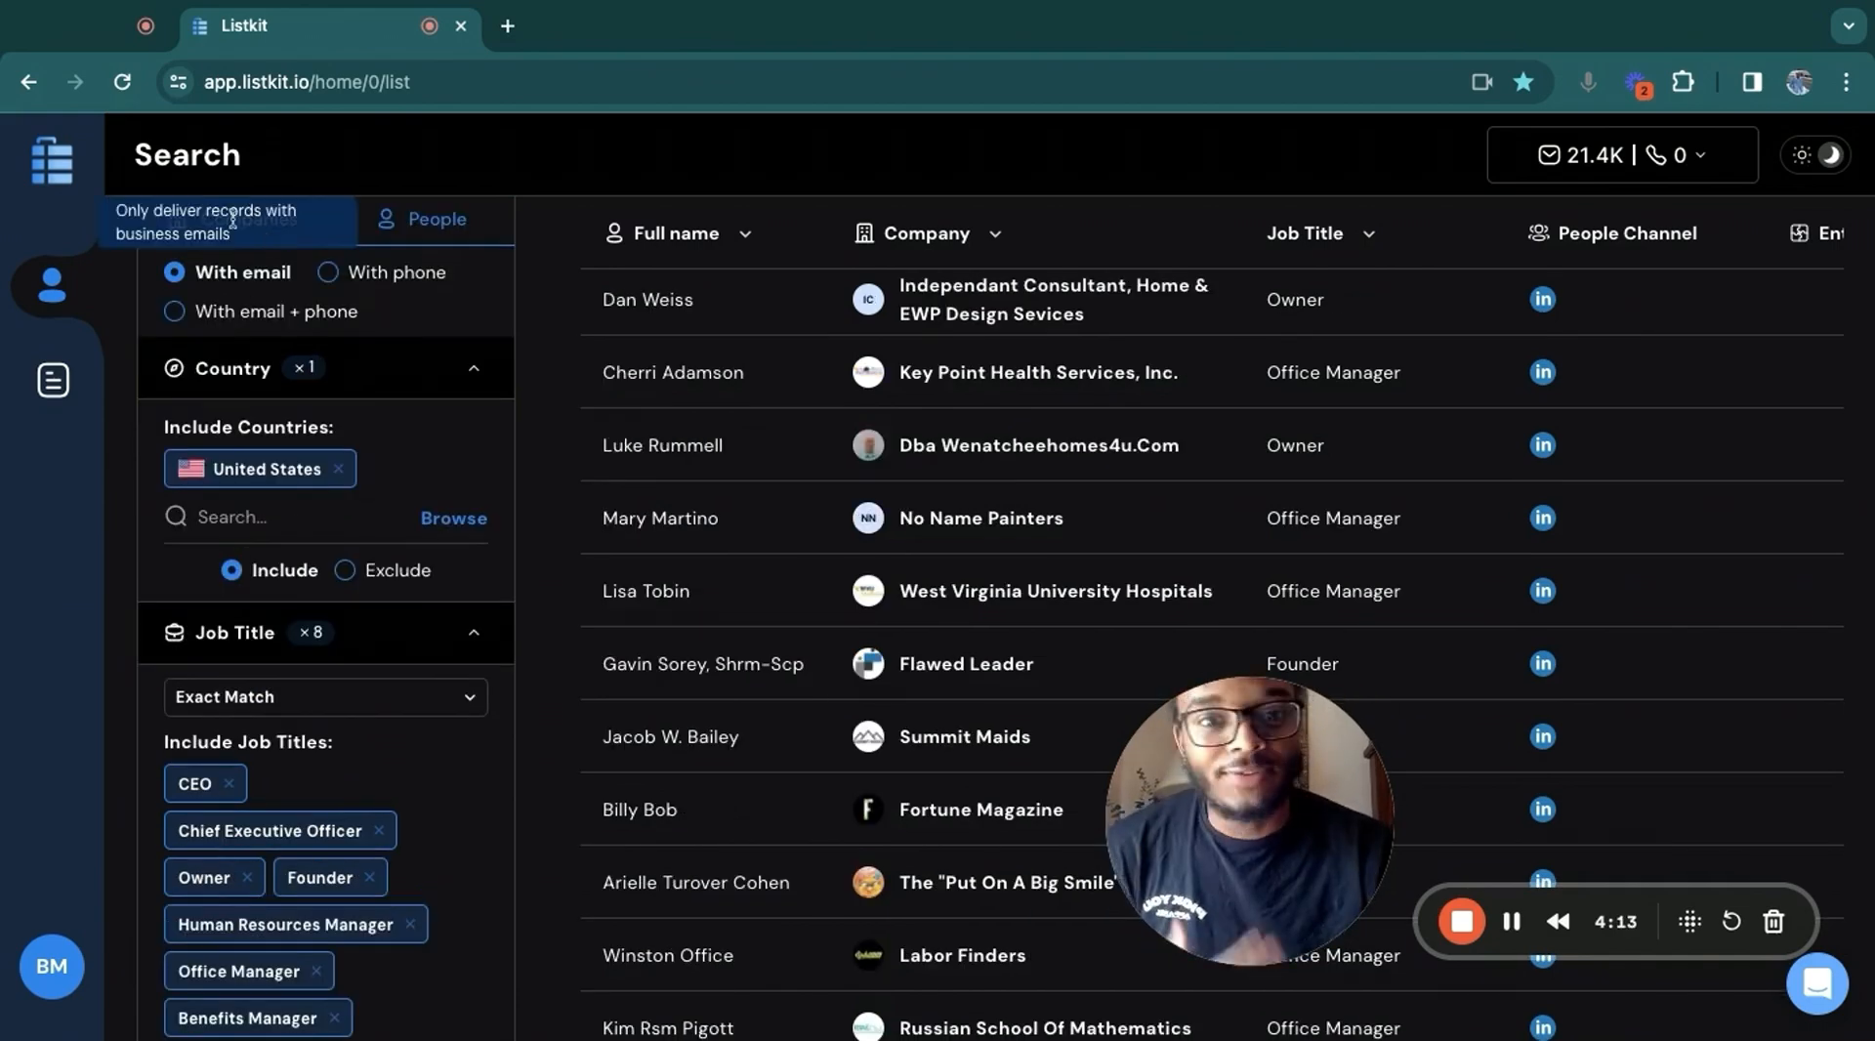
Add a Total Employees company condition with a range of 25 to 150 and apply it
{"action": "scroll", "coordinate": [232, 221], "scroll_direction": "up", "scroll_amount": 1}
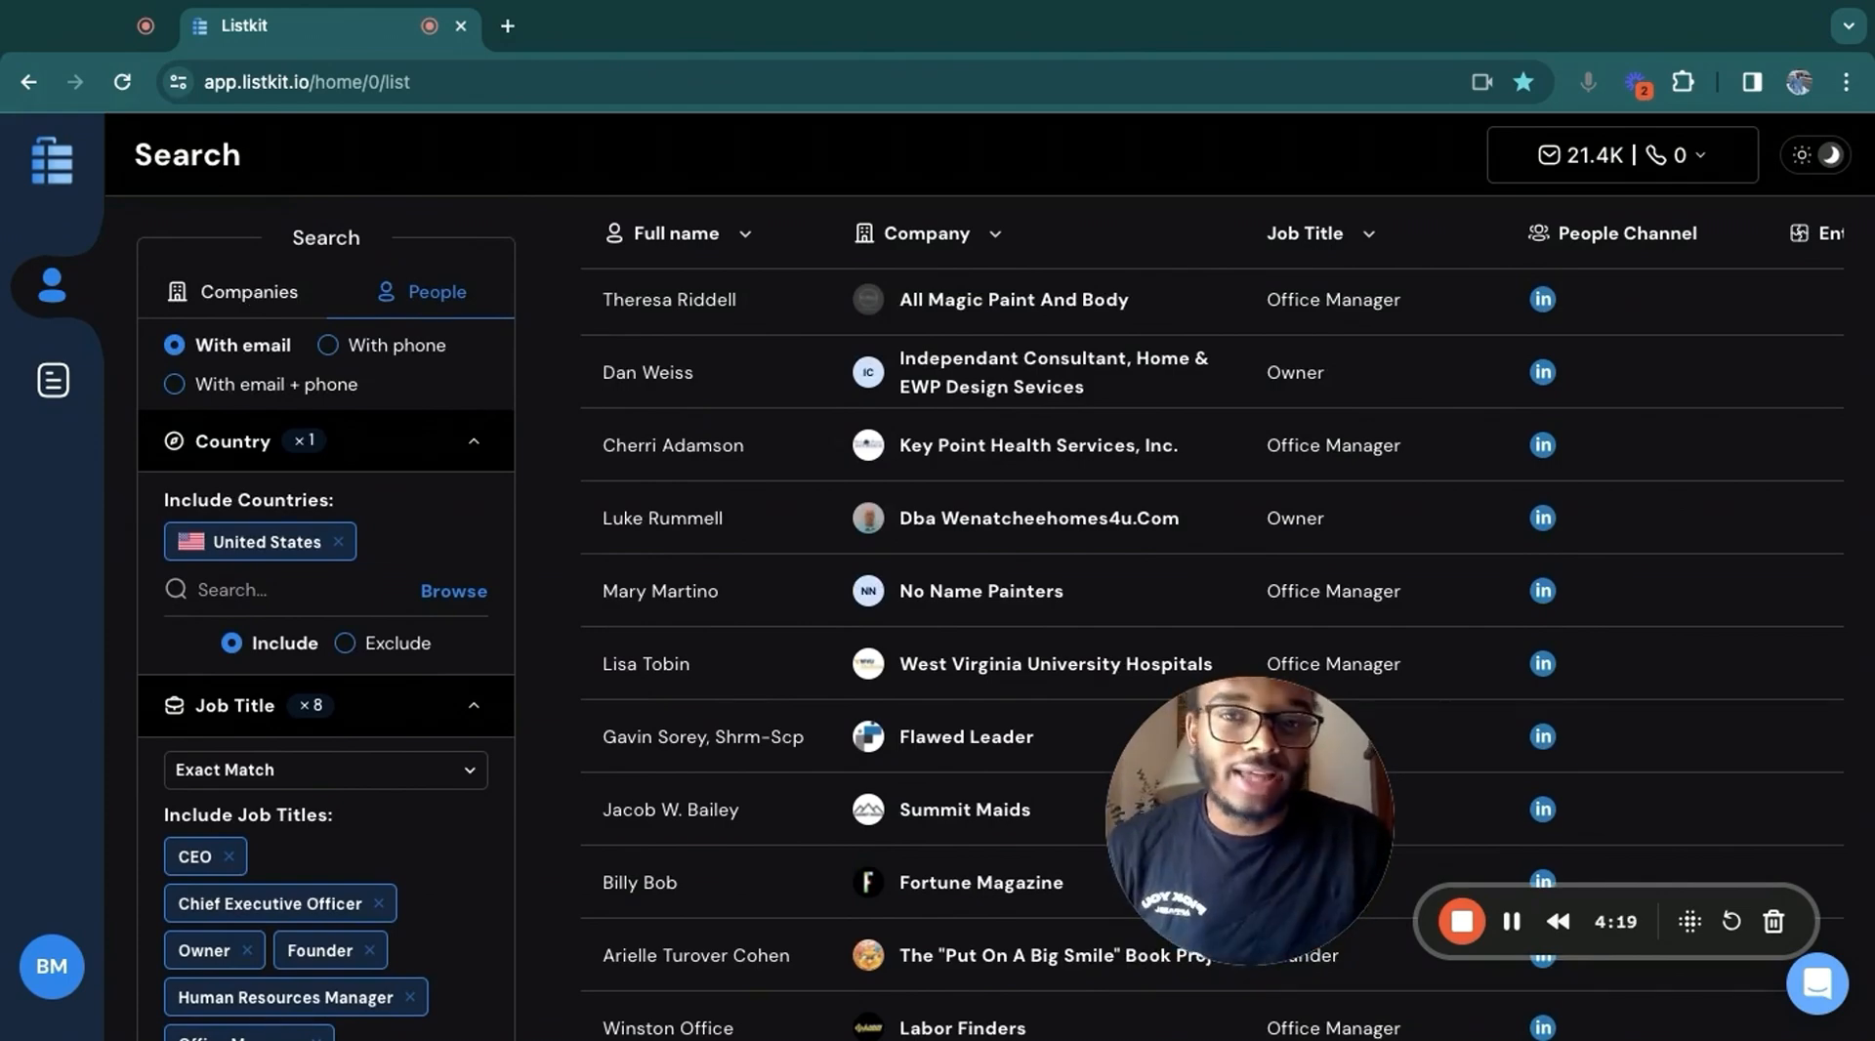
{"action": "left_click", "coordinate": [249, 291]}
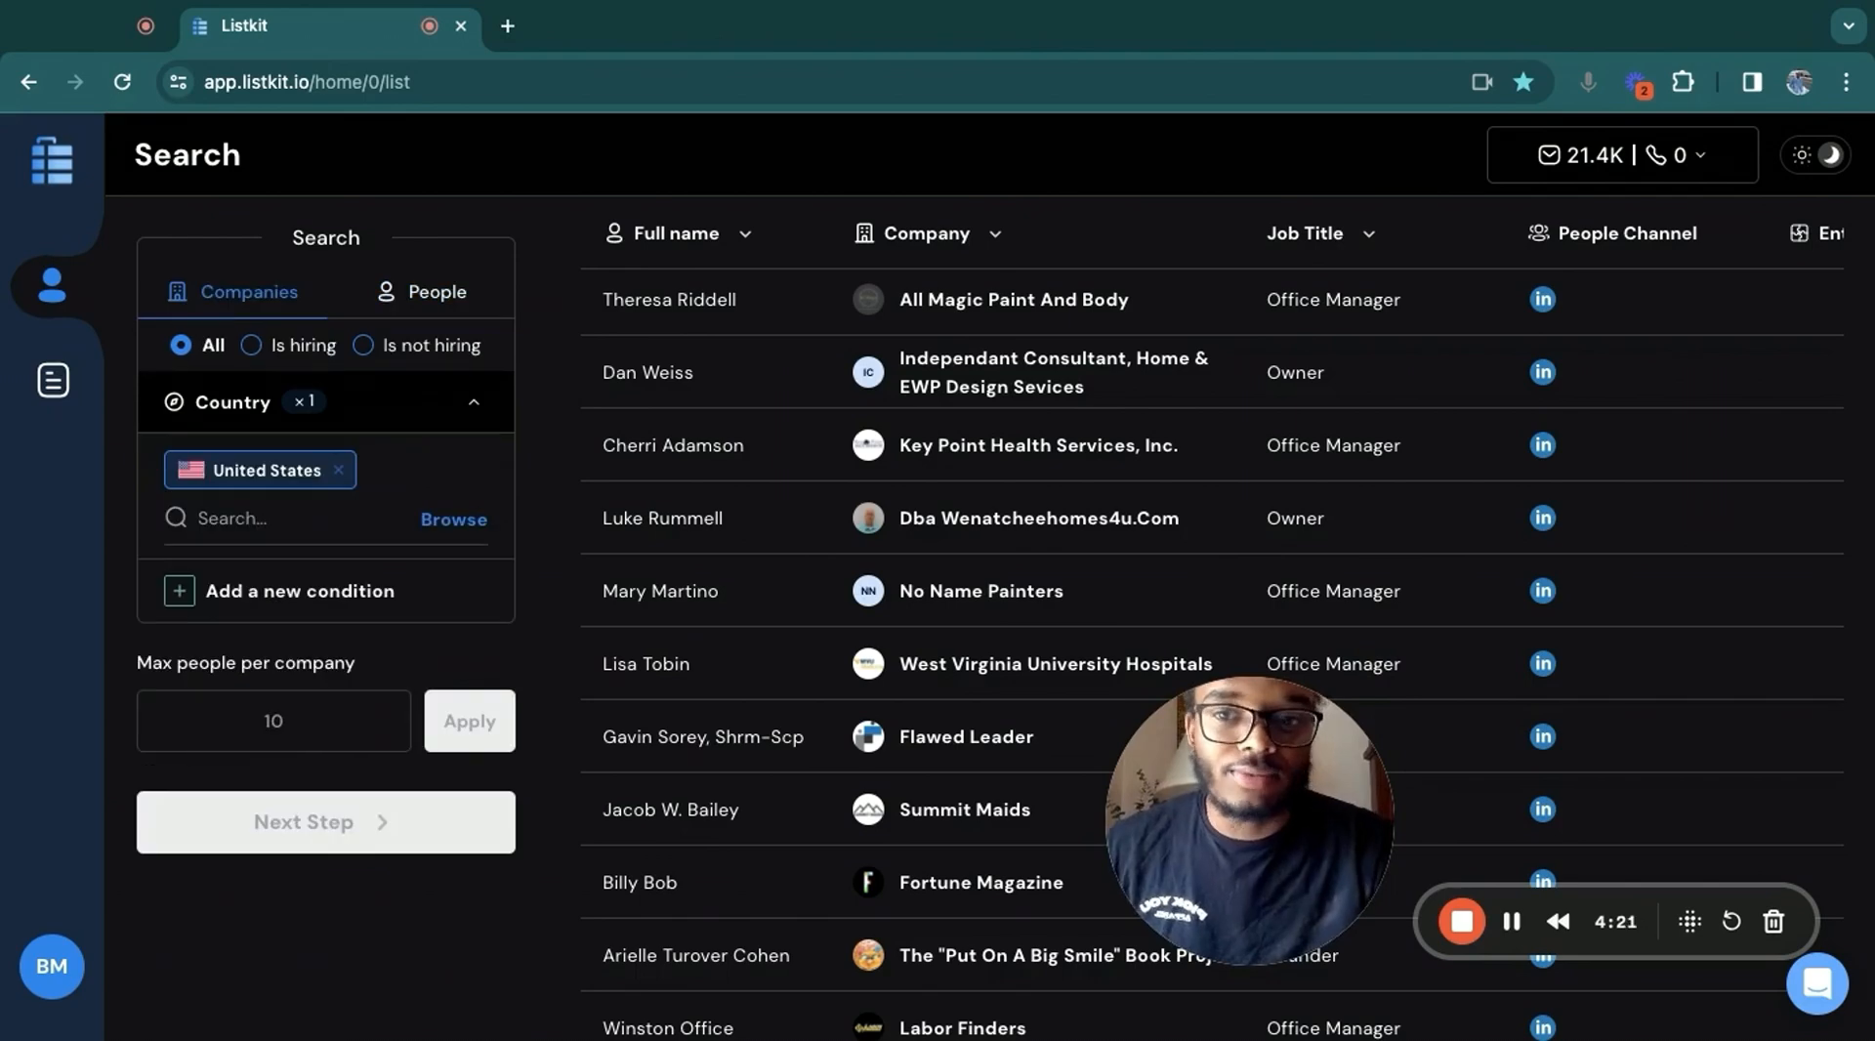
{"action": "left_click", "coordinate": [328, 625]}
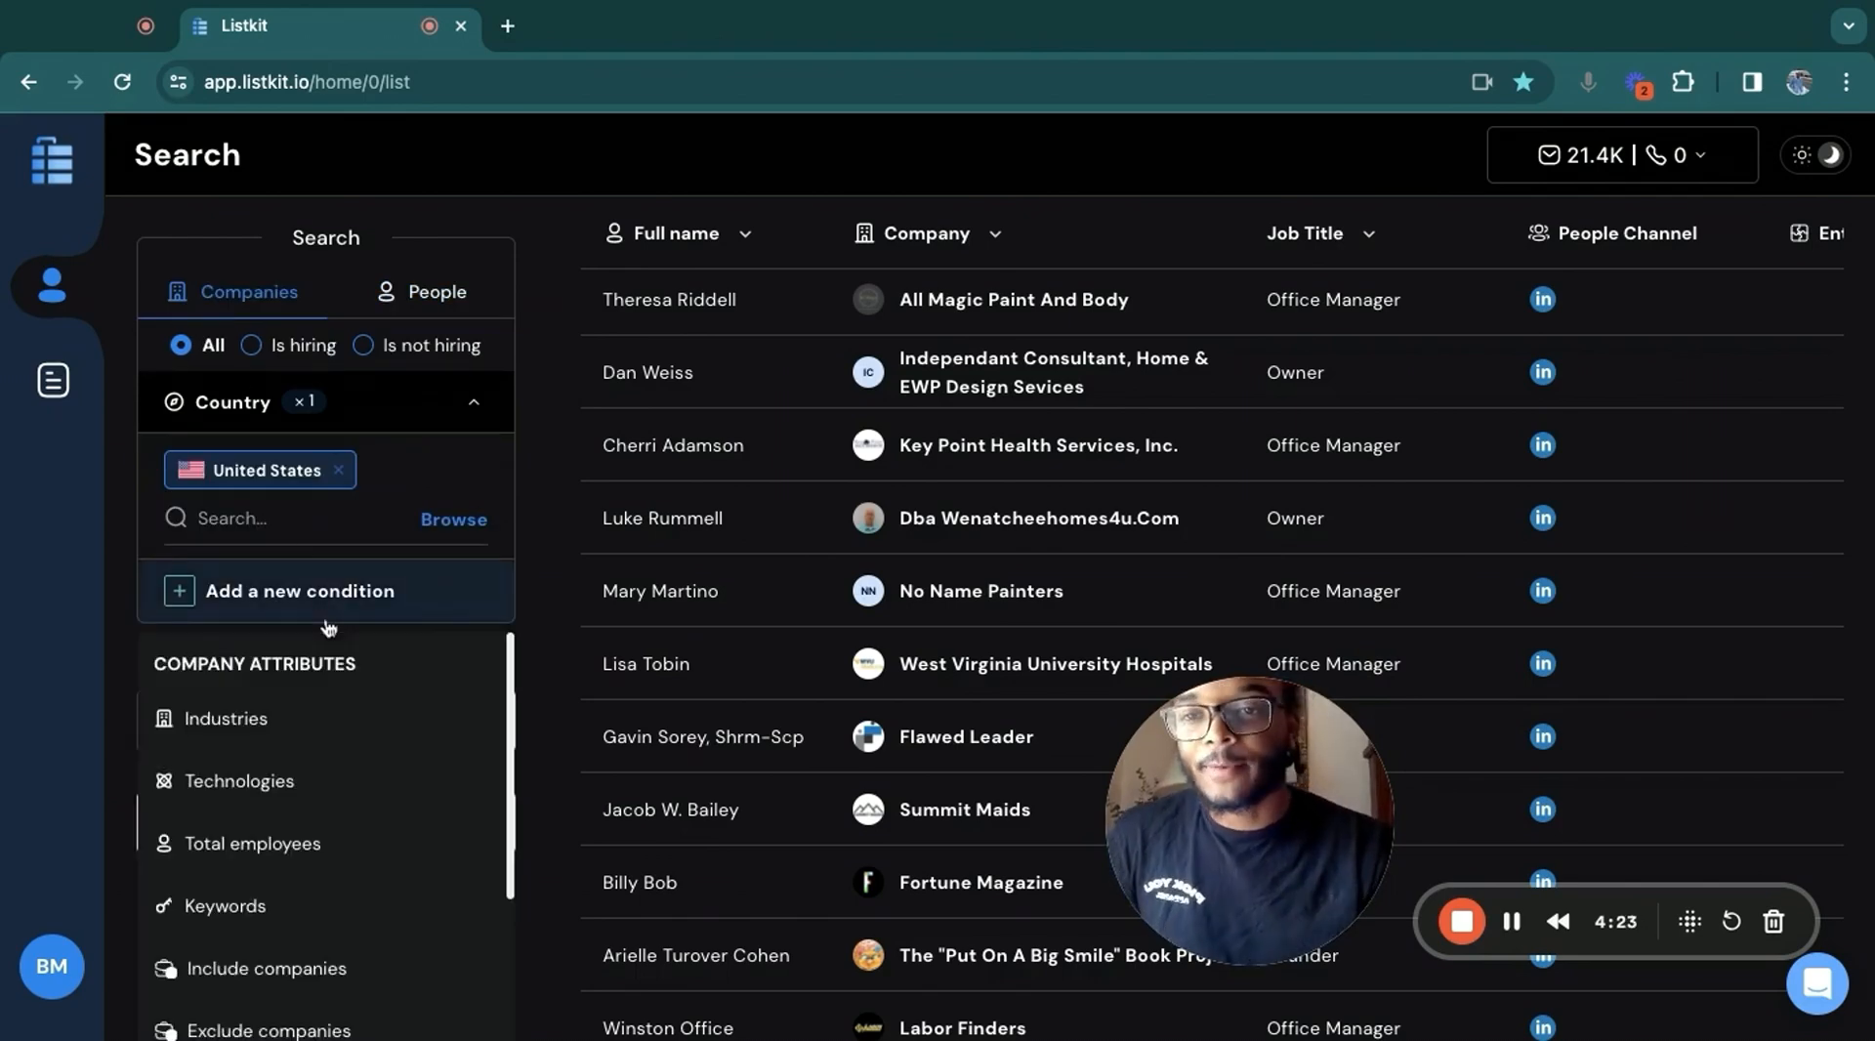
{"action": "scroll", "coordinate": [327, 635], "scroll_direction": "down", "scroll_amount": 1}
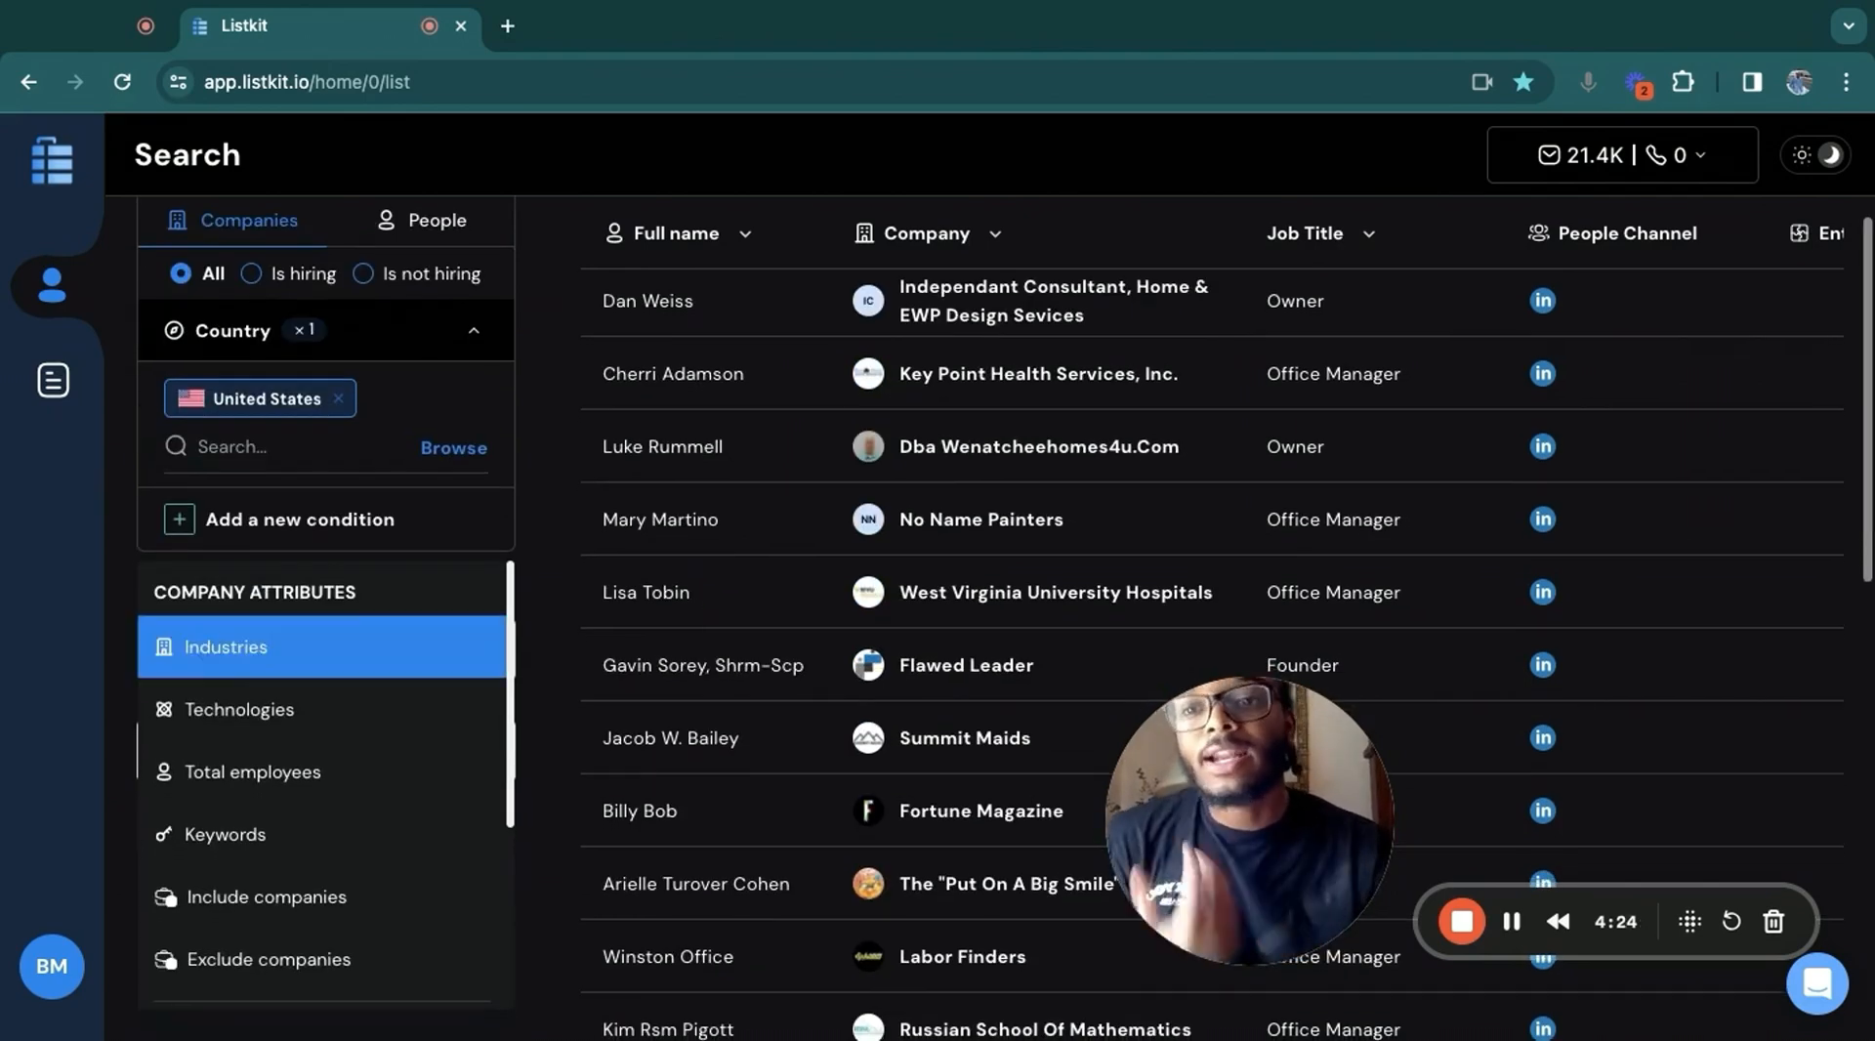
{"action": "left_click", "coordinate": [326, 772]}
{"action": "left_click", "coordinate": [245, 654]}
{"action": "type", "text": "25"}
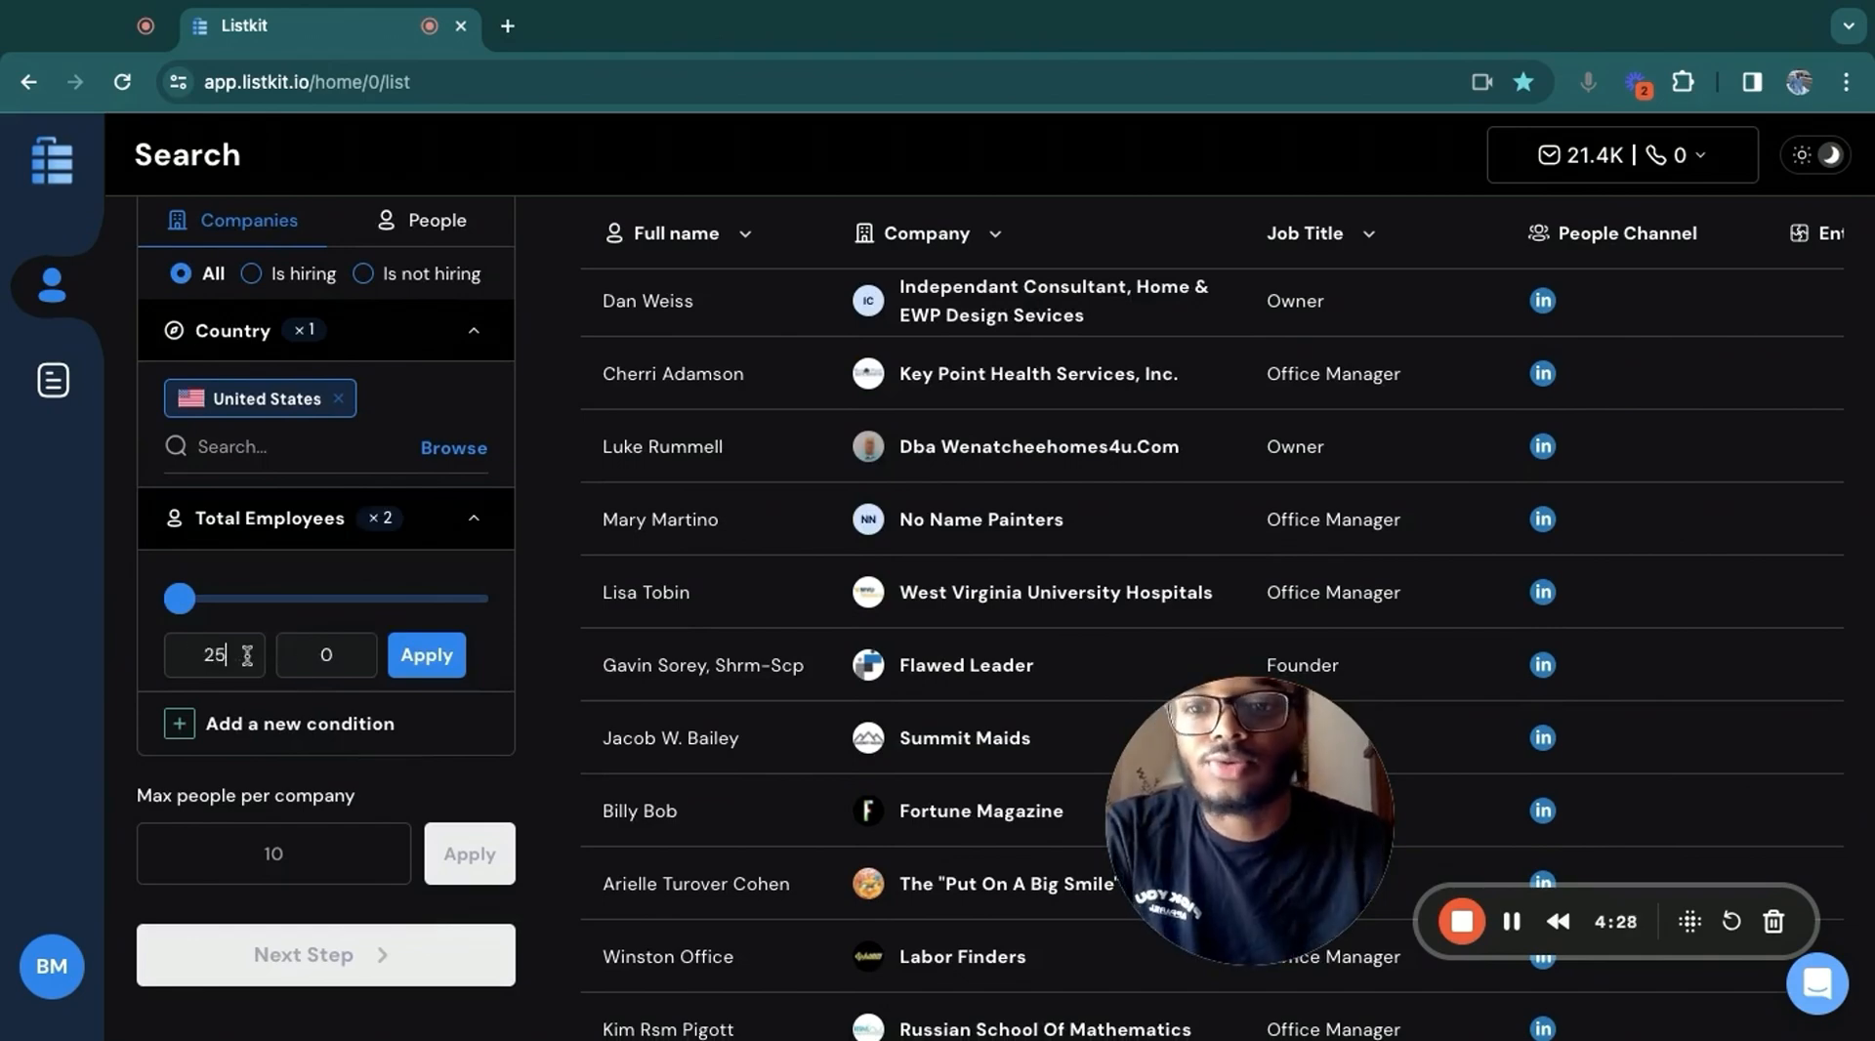
{"action": "left_click", "coordinate": [313, 652]}
{"action": "type", "text": "15"}
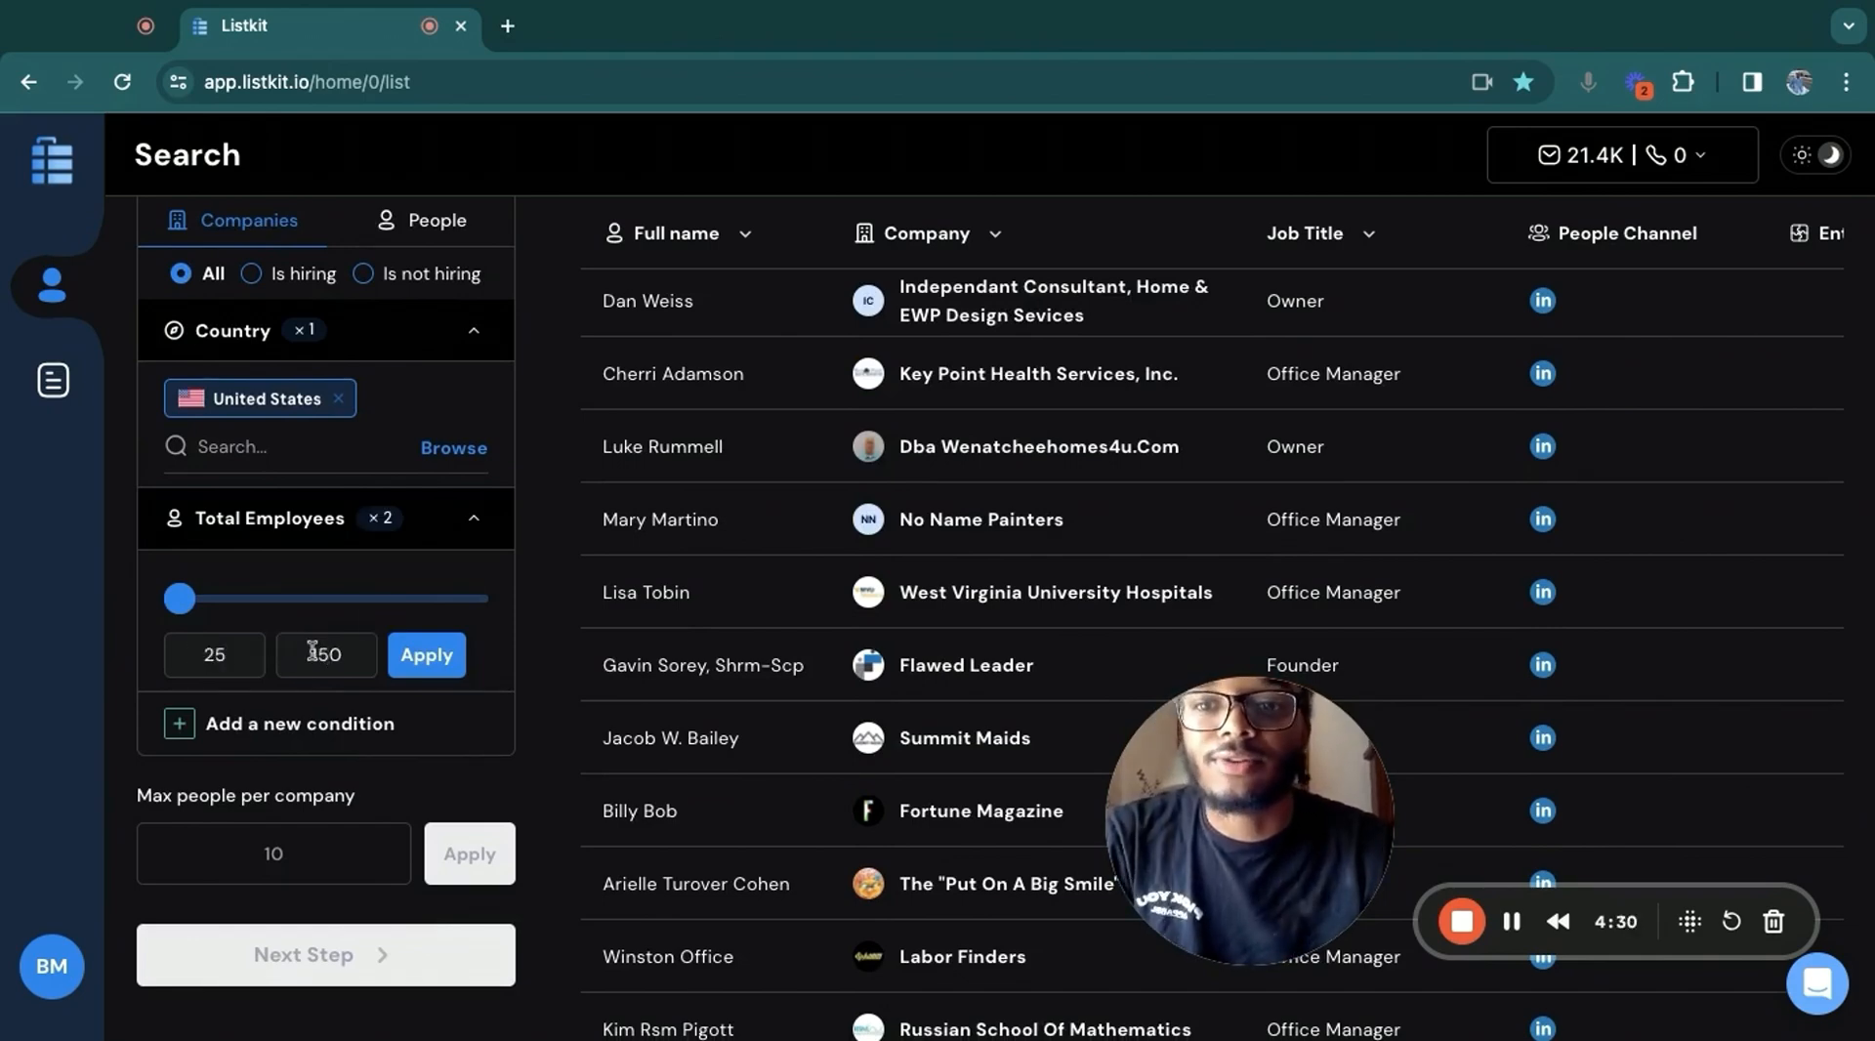
{"action": "left_click", "coordinate": [430, 652]}
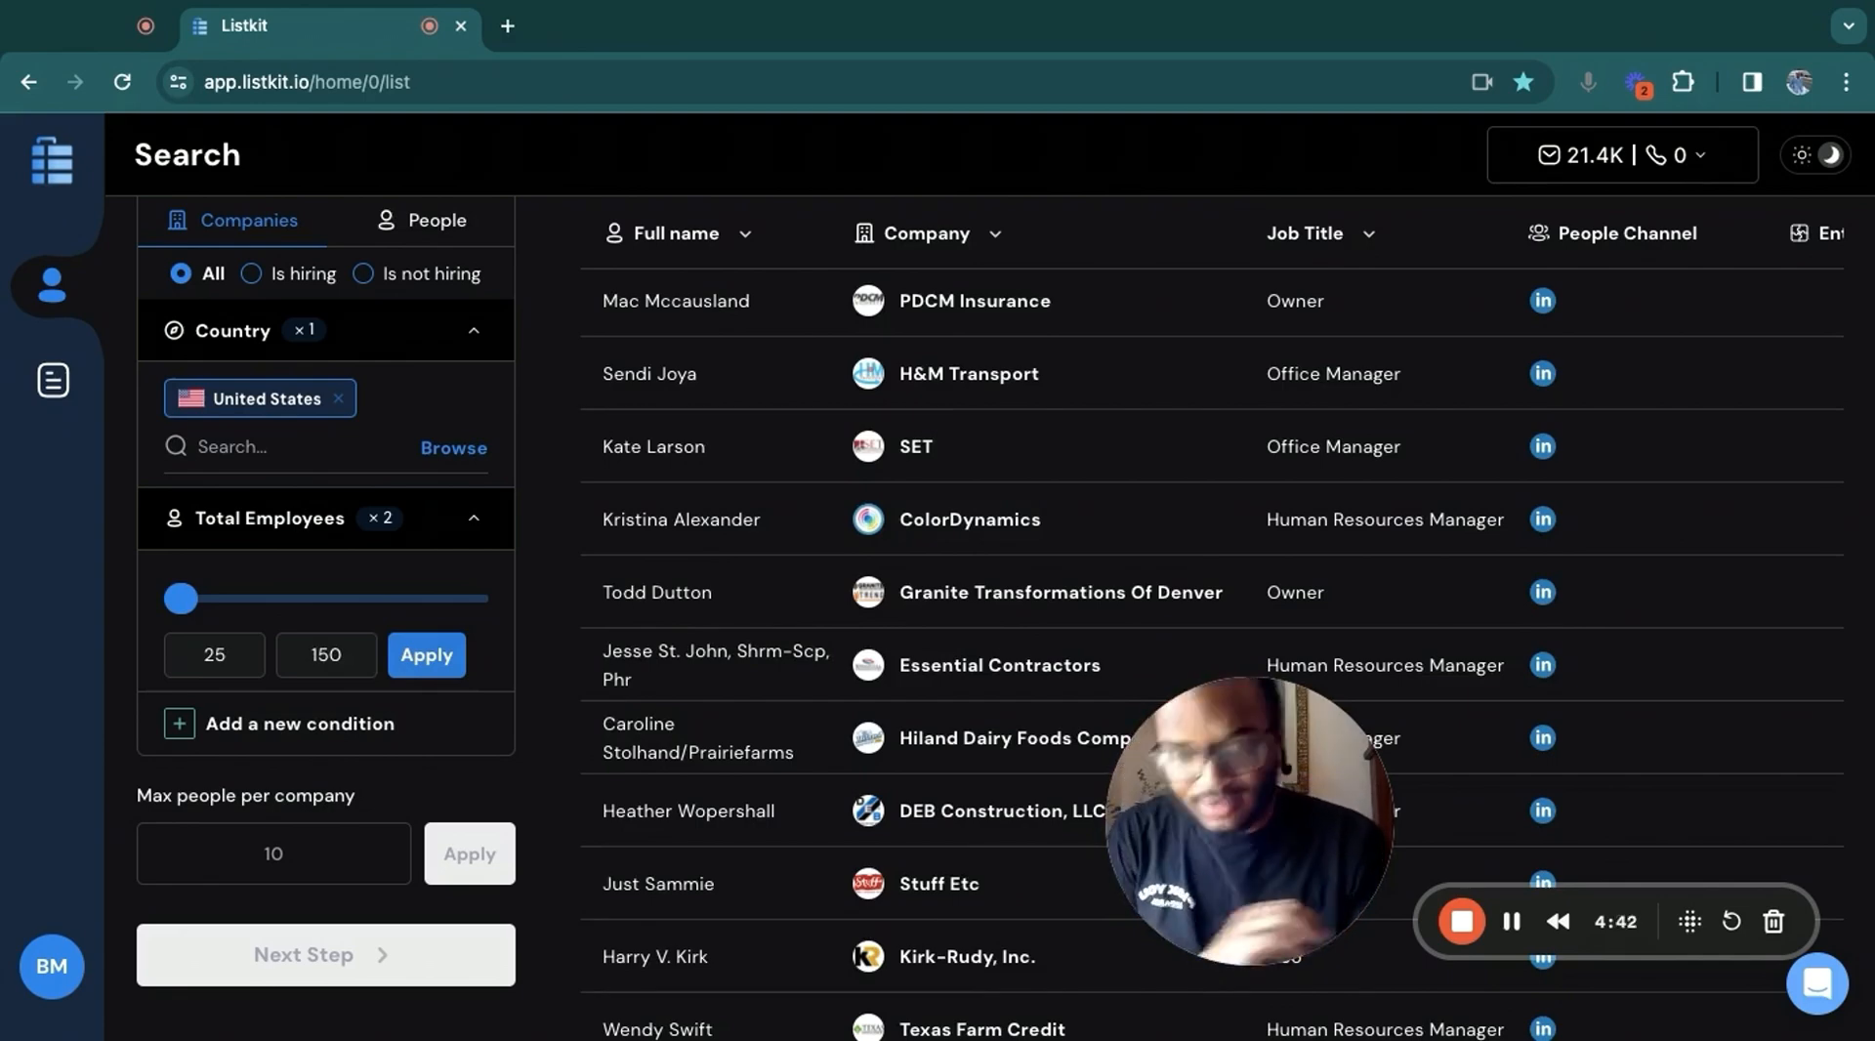
Add an Industries condition that excludes Insurance and Insurance Agencies And Brokerages
{"action": "left_click", "coordinate": [415, 712]}
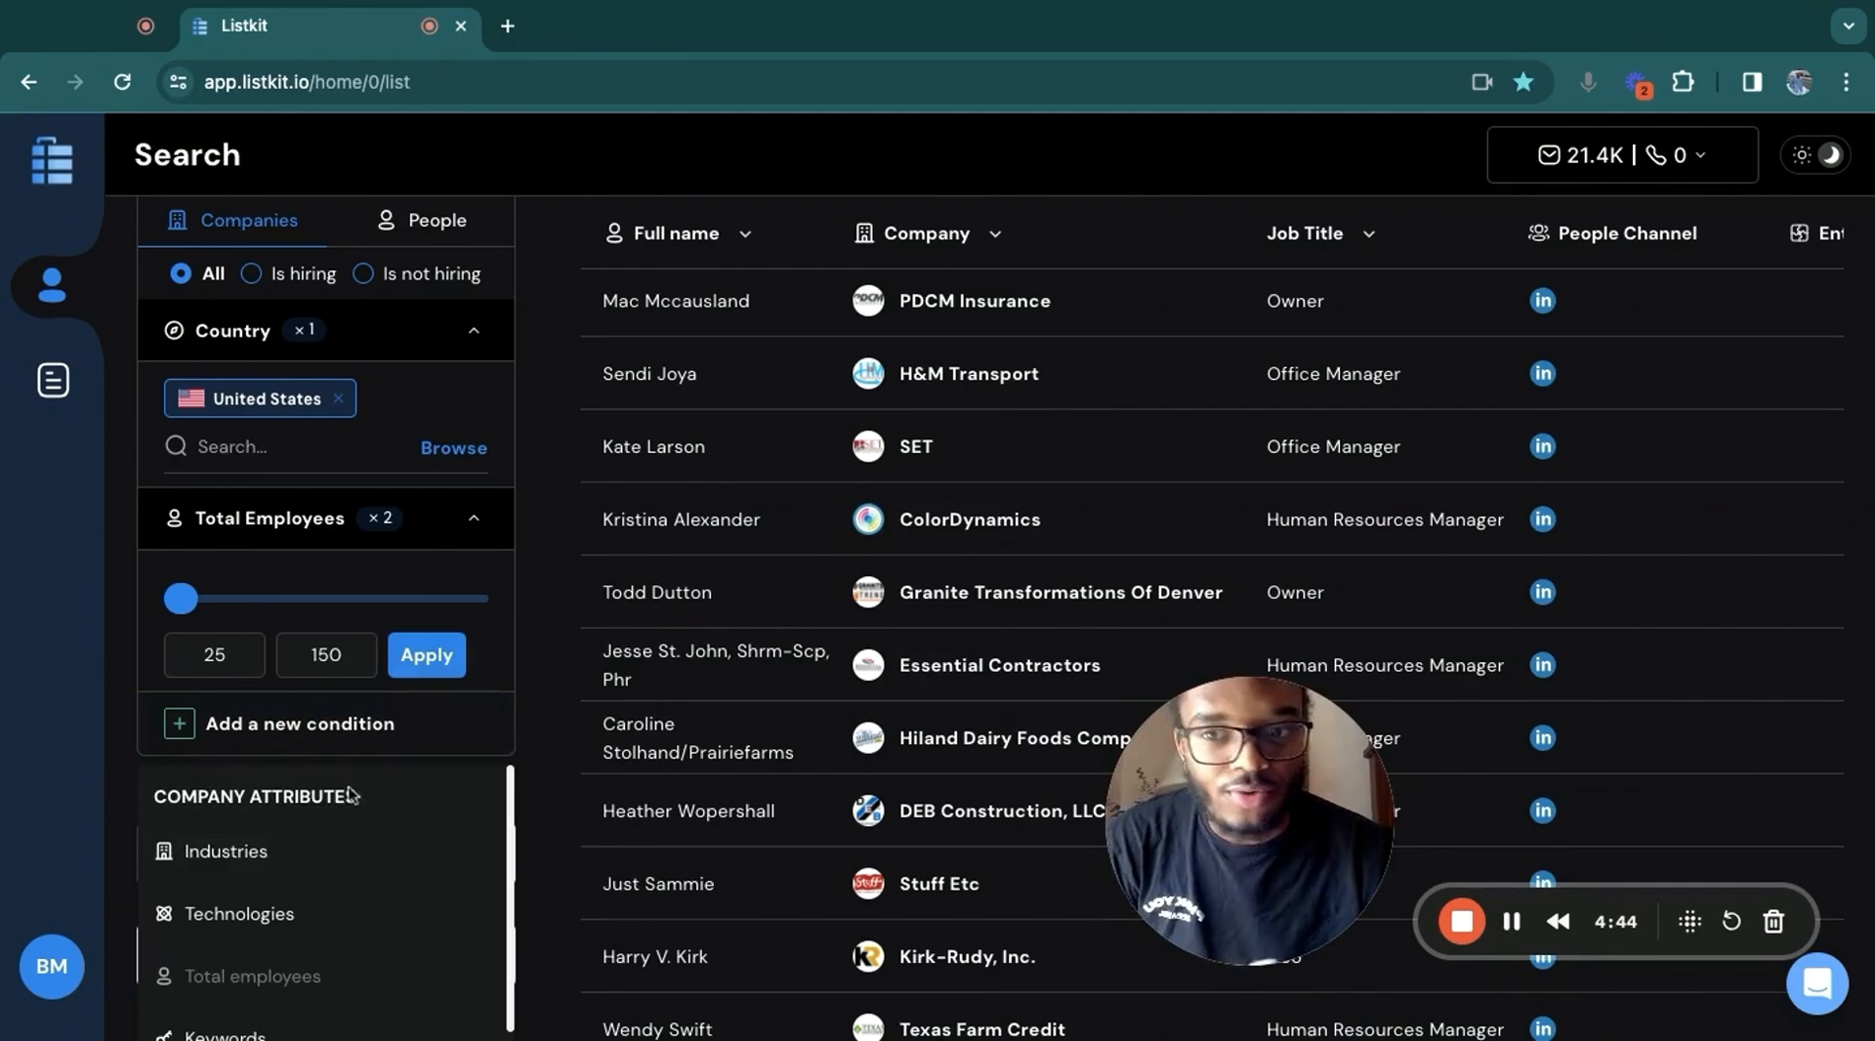
{"action": "left_click", "coordinate": [339, 840]}
{"action": "left_click", "coordinate": [381, 848]}
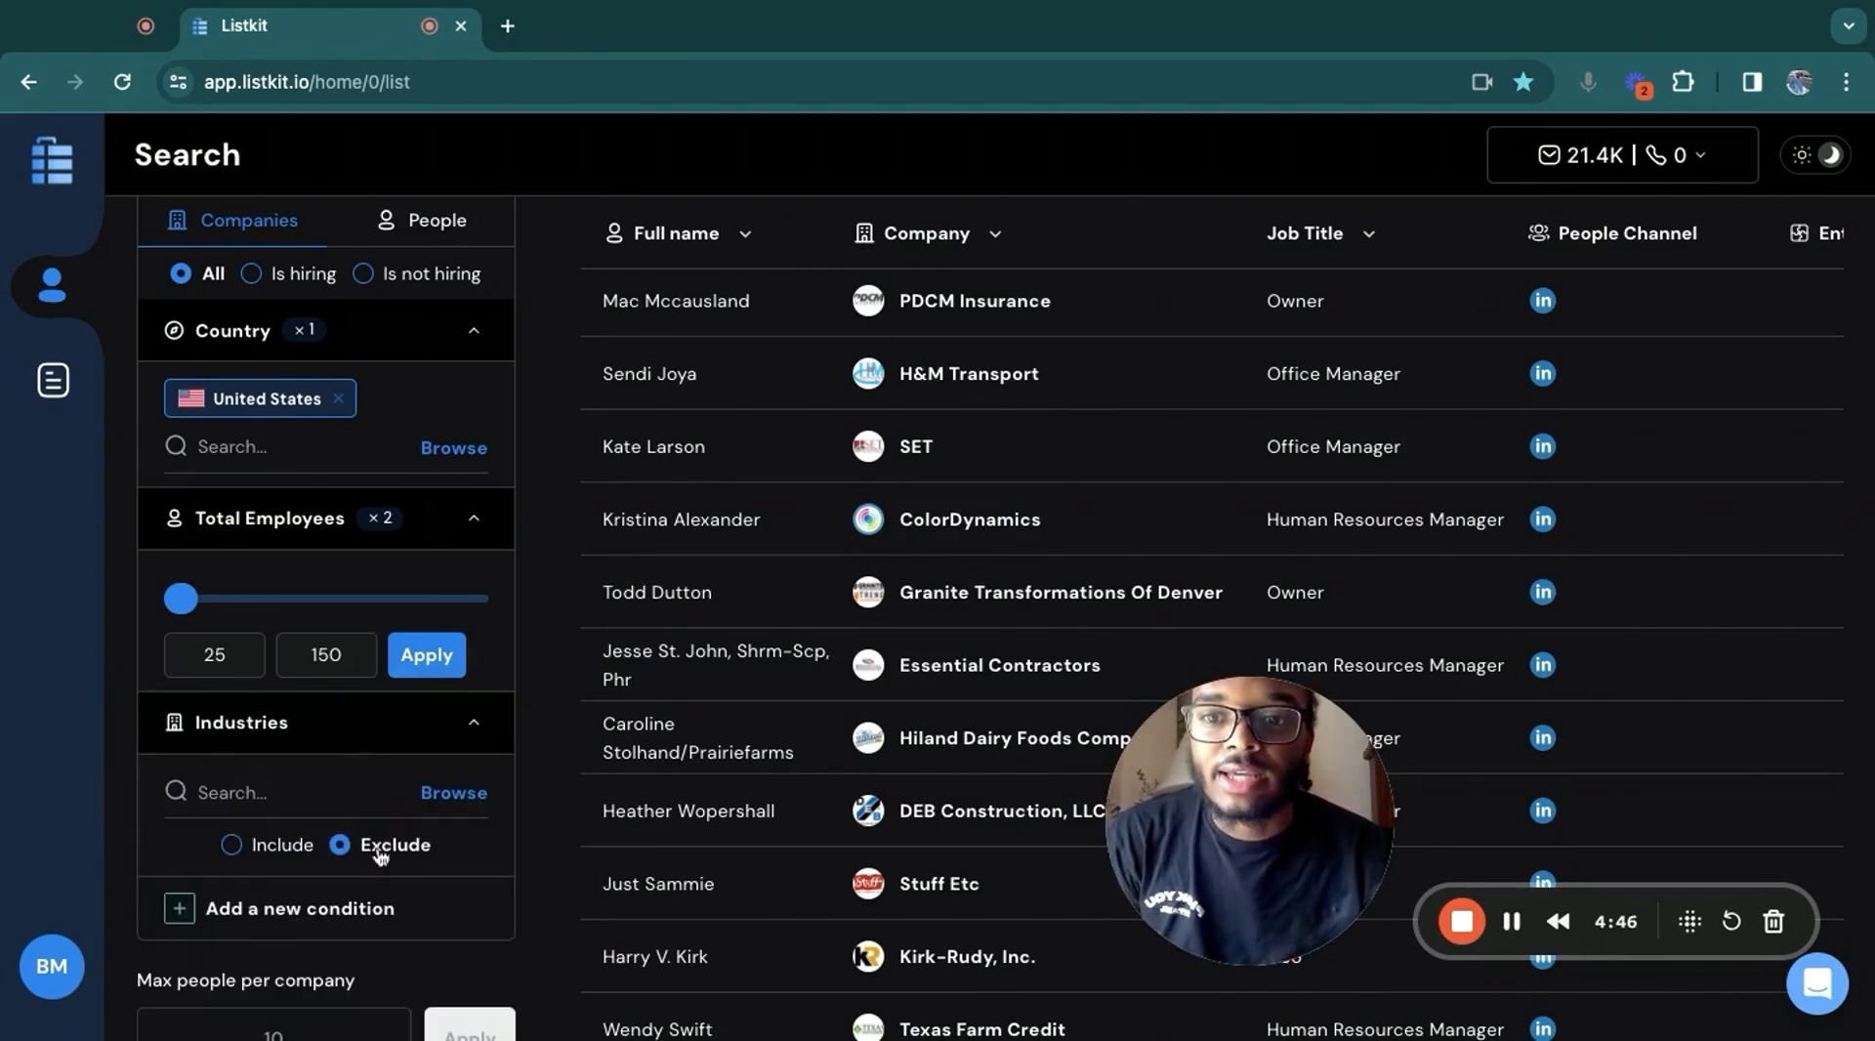
{"action": "left_click", "coordinate": [325, 799]}
{"action": "type", "text": "insuran"}
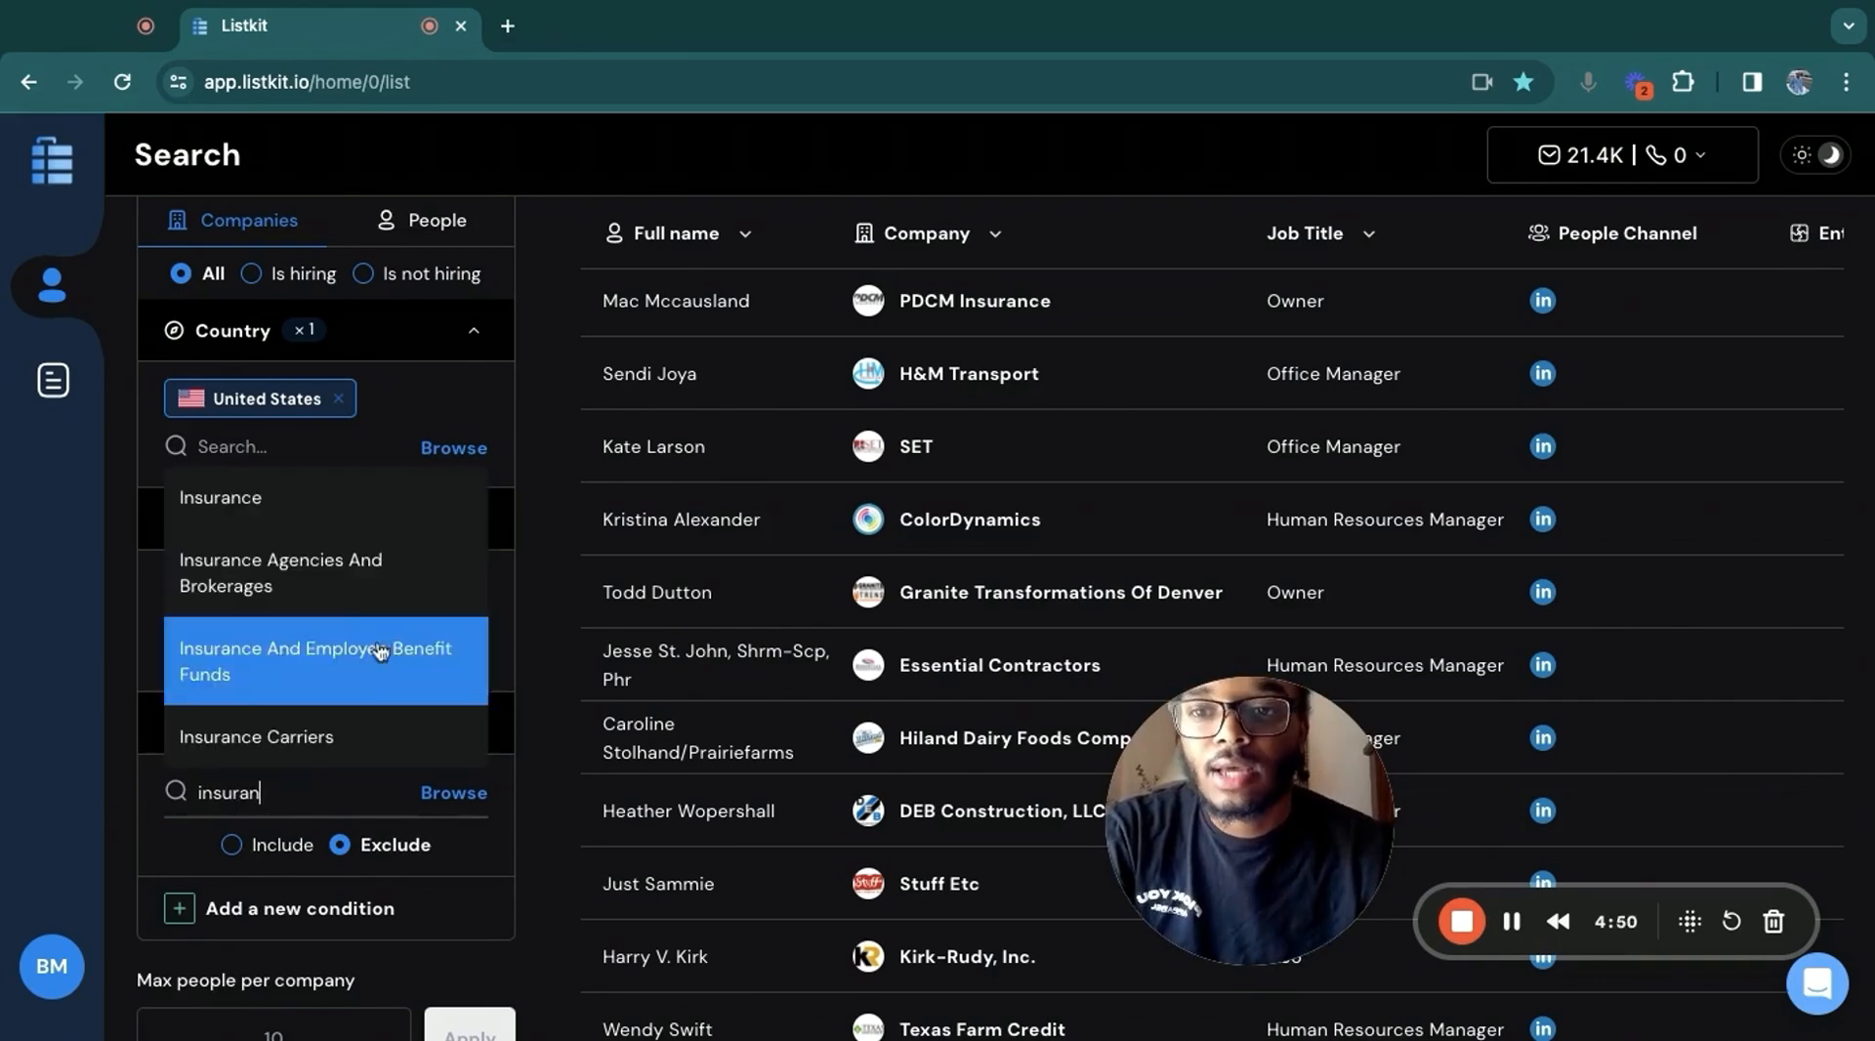
{"action": "left_click", "coordinate": [337, 523]}
{"action": "type", "text": "insuran"}
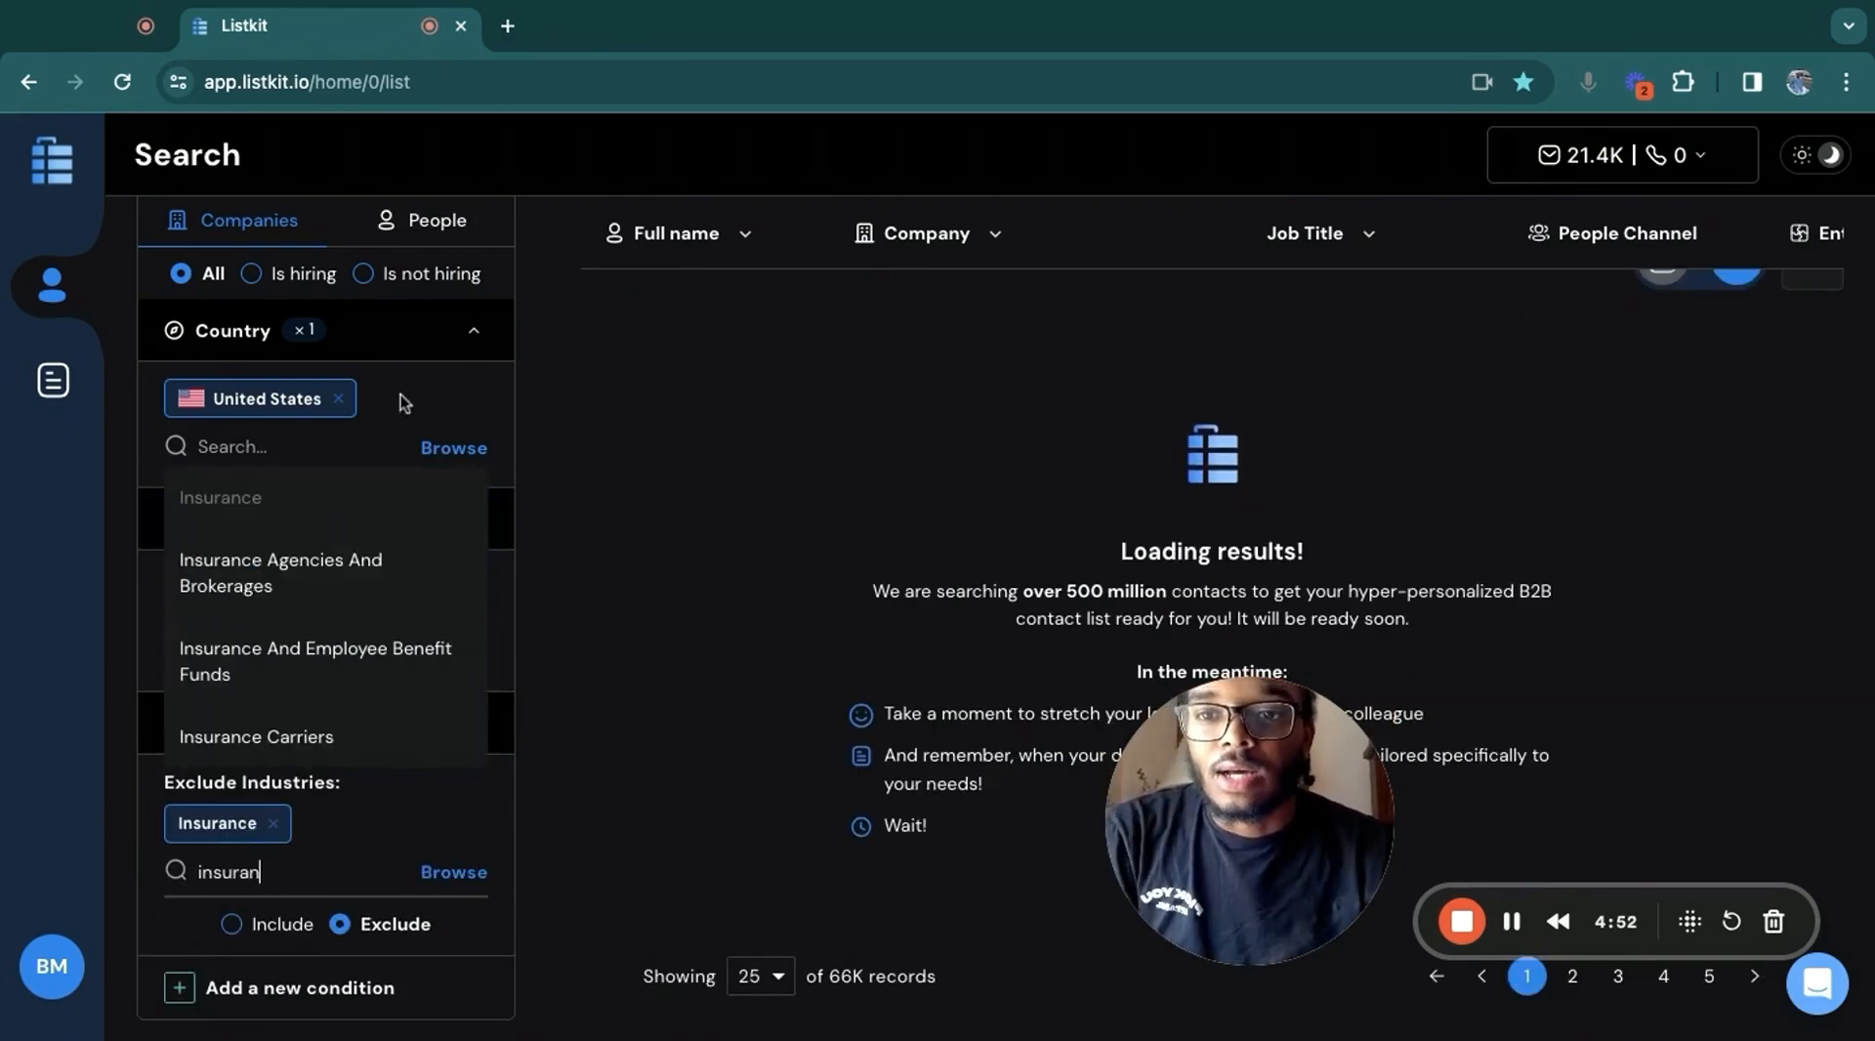
{"action": "left_click", "coordinate": [377, 579]}
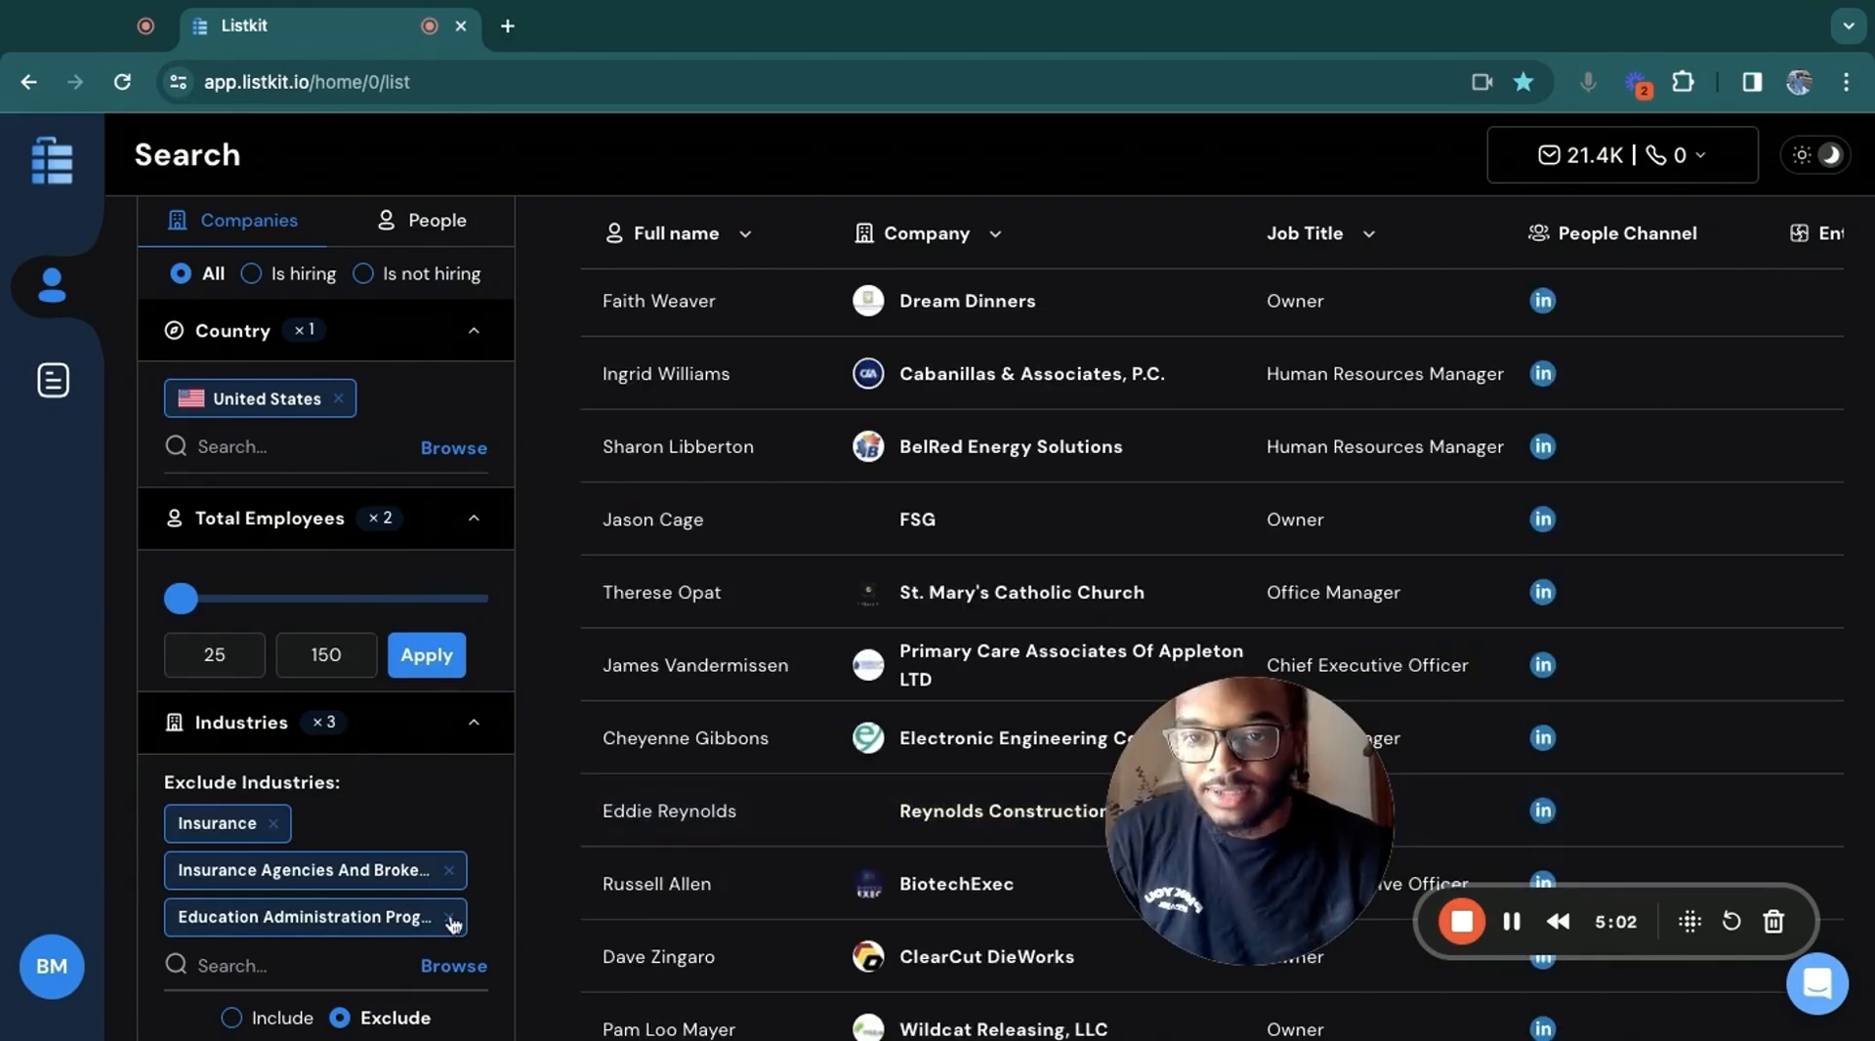
Replace the excluded industry Education Administration Programs with Education
{"action": "left_click", "coordinate": [449, 920]}
{"action": "left_click", "coordinate": [340, 920]}
{"action": "type", "text": "educ"}
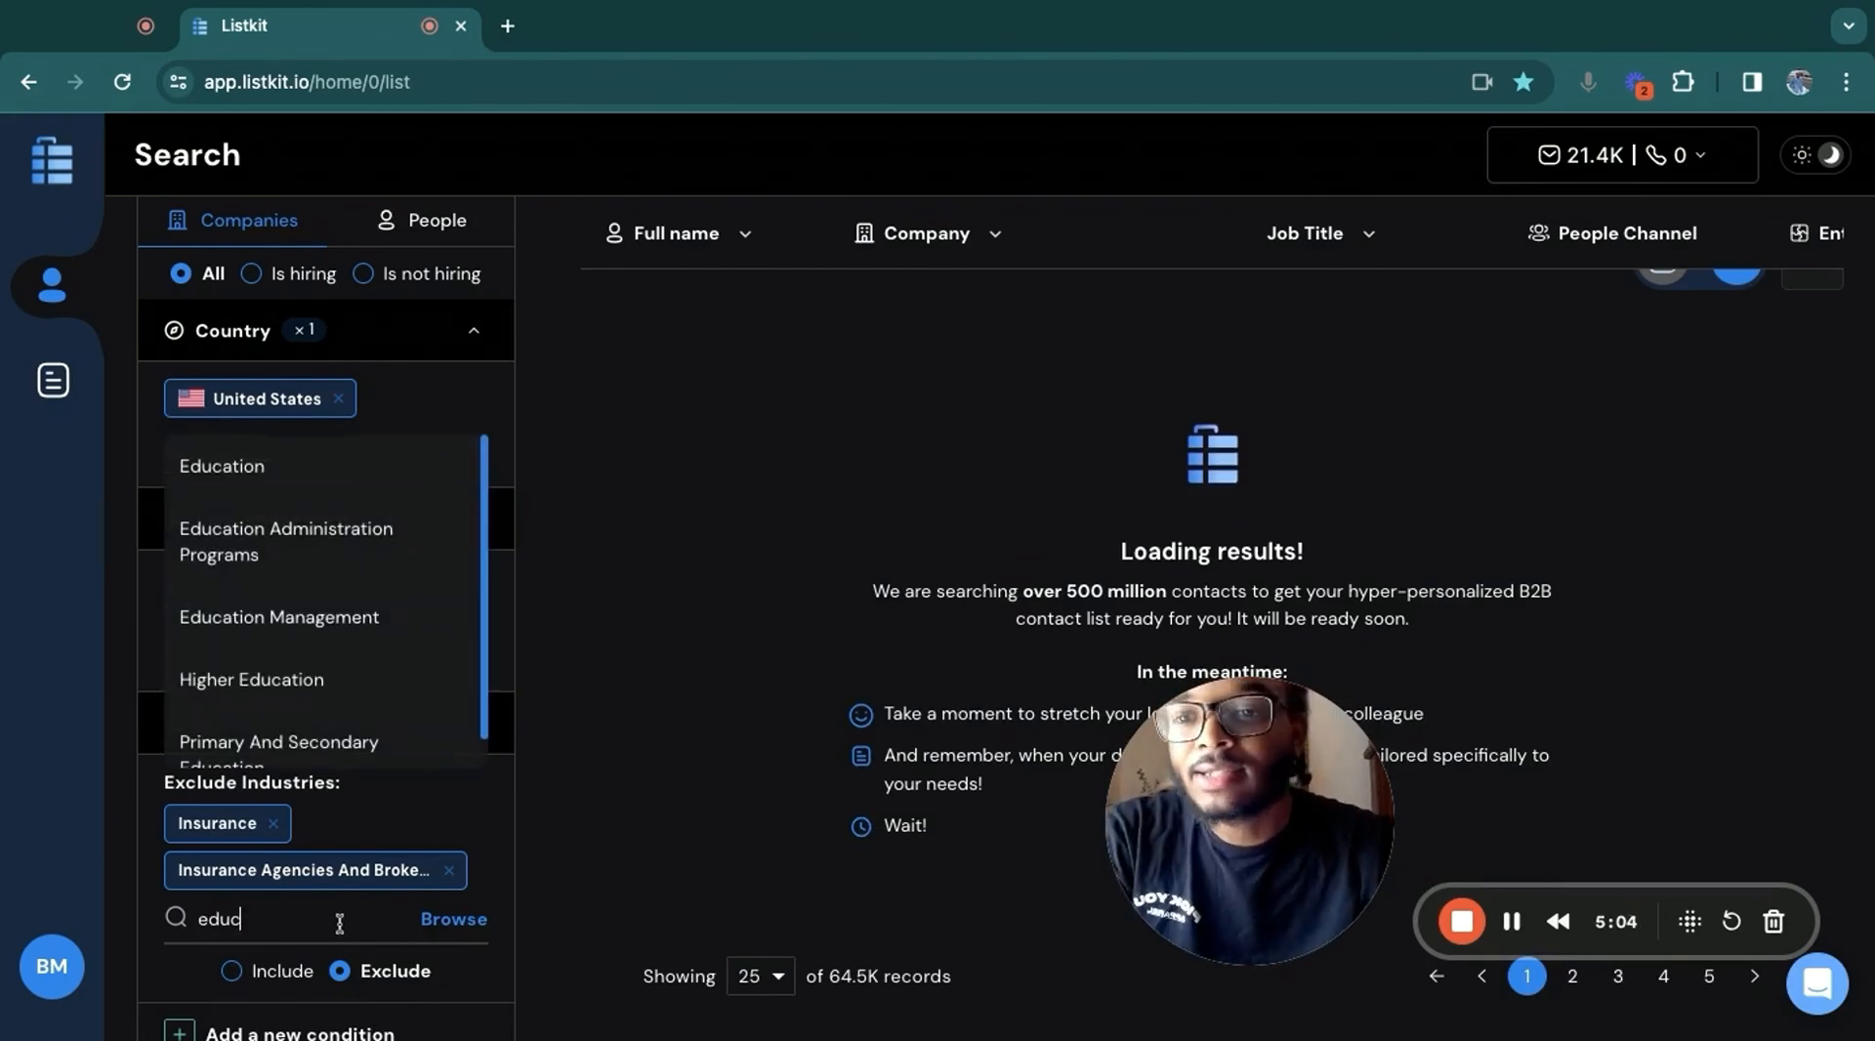
{"action": "left_click", "coordinate": [355, 483]}
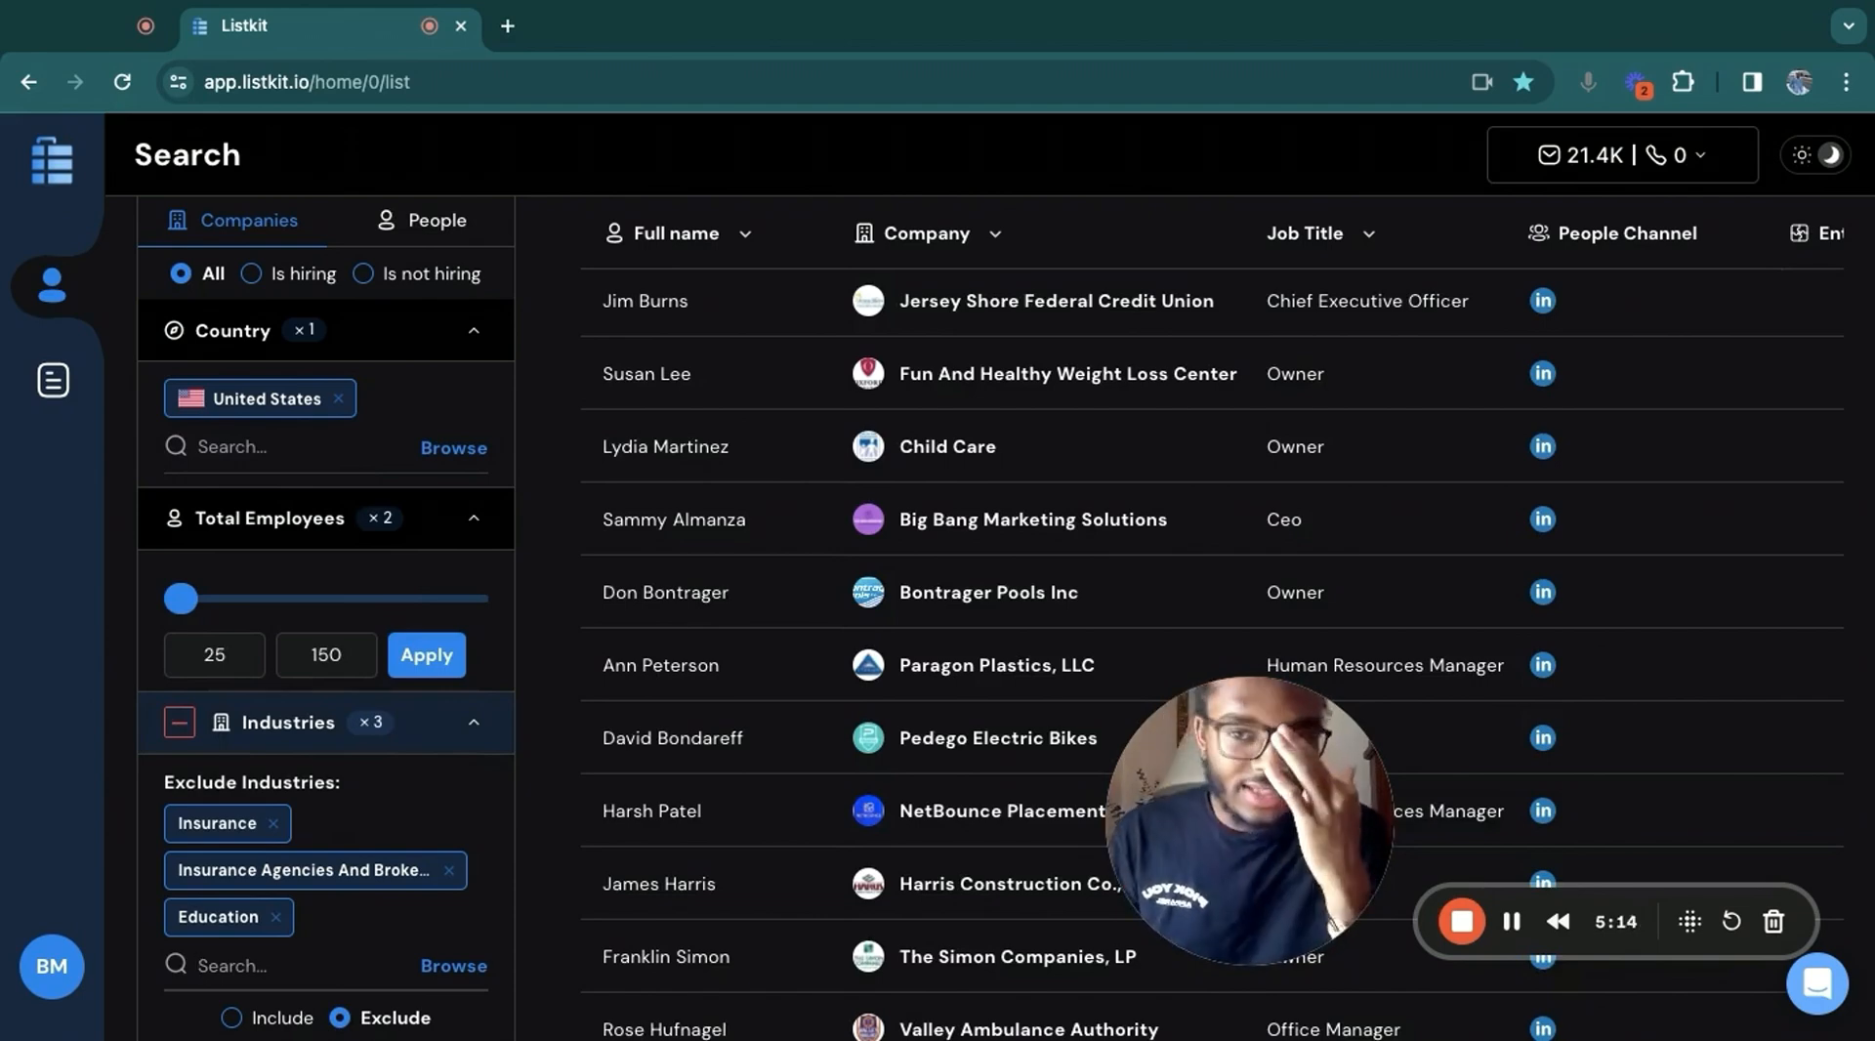
Add Government Administration to the excluded industries
{"action": "scroll", "coordinate": [357, 861], "scroll_direction": "down", "scroll_amount": 1}
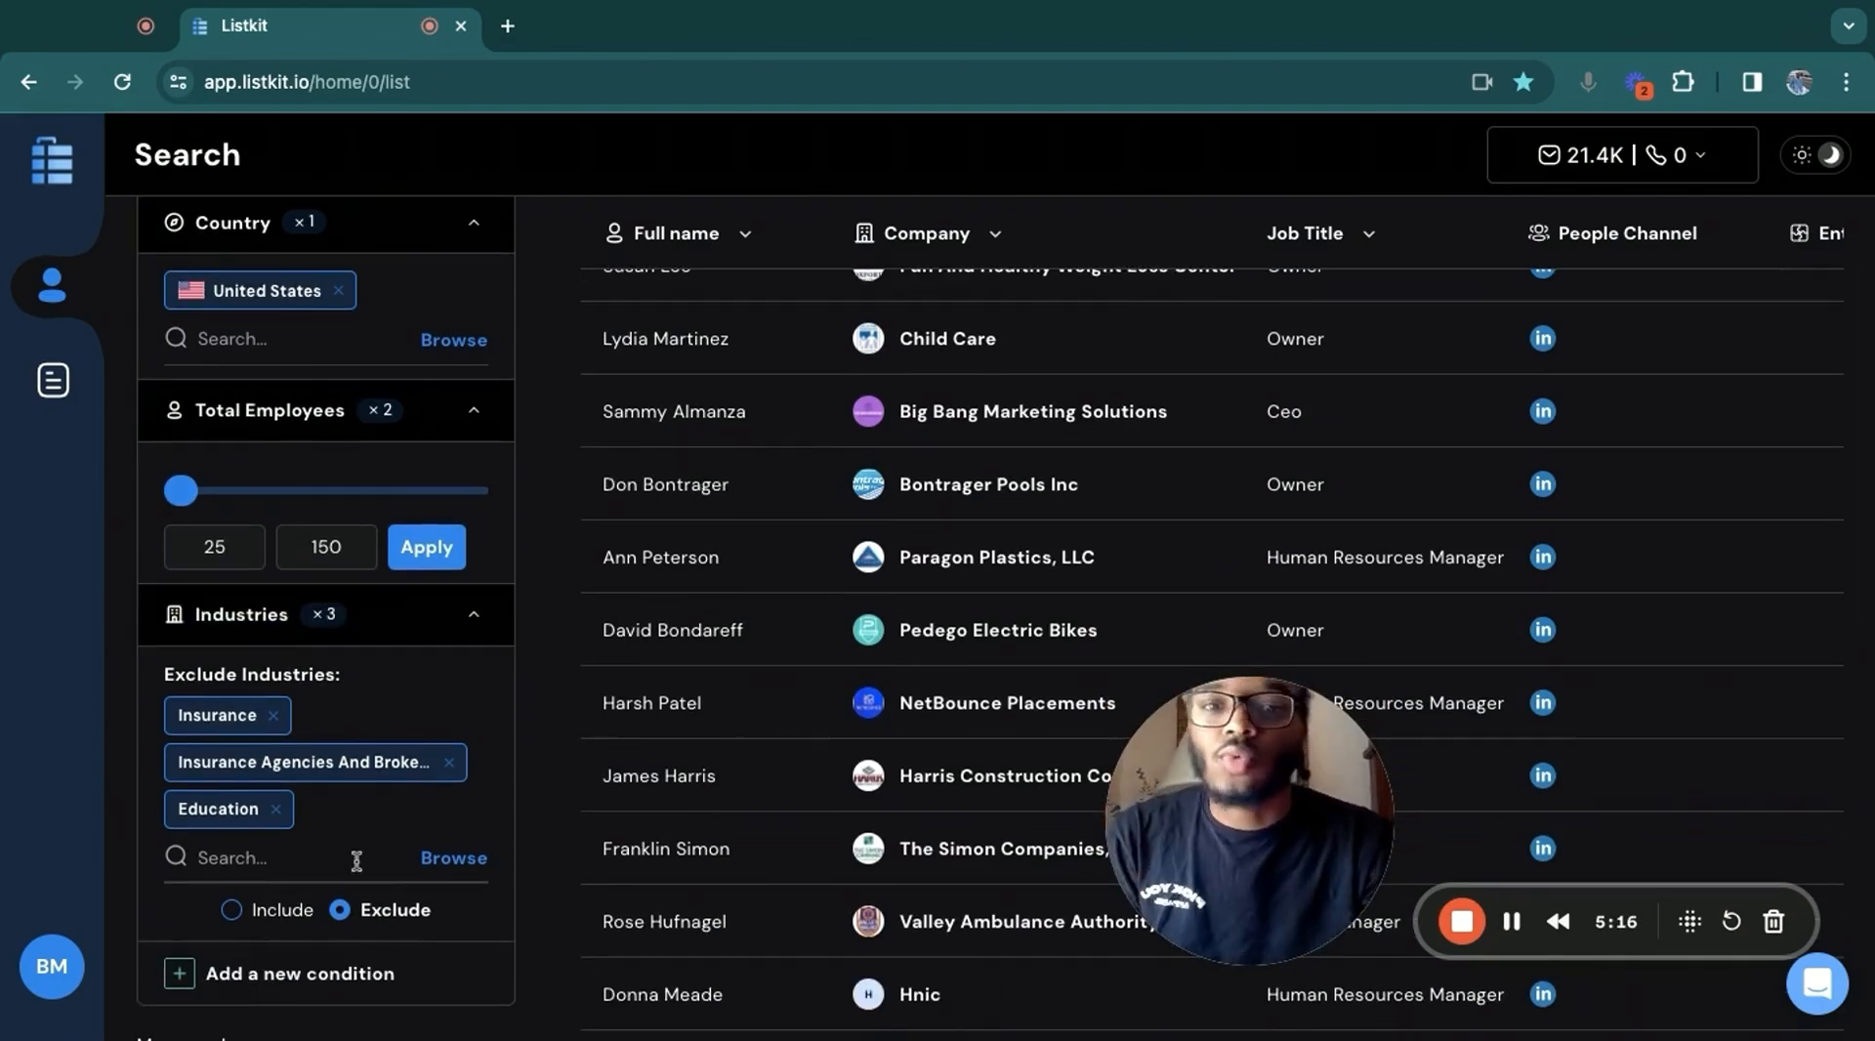
{"action": "type", "text": "governem"}
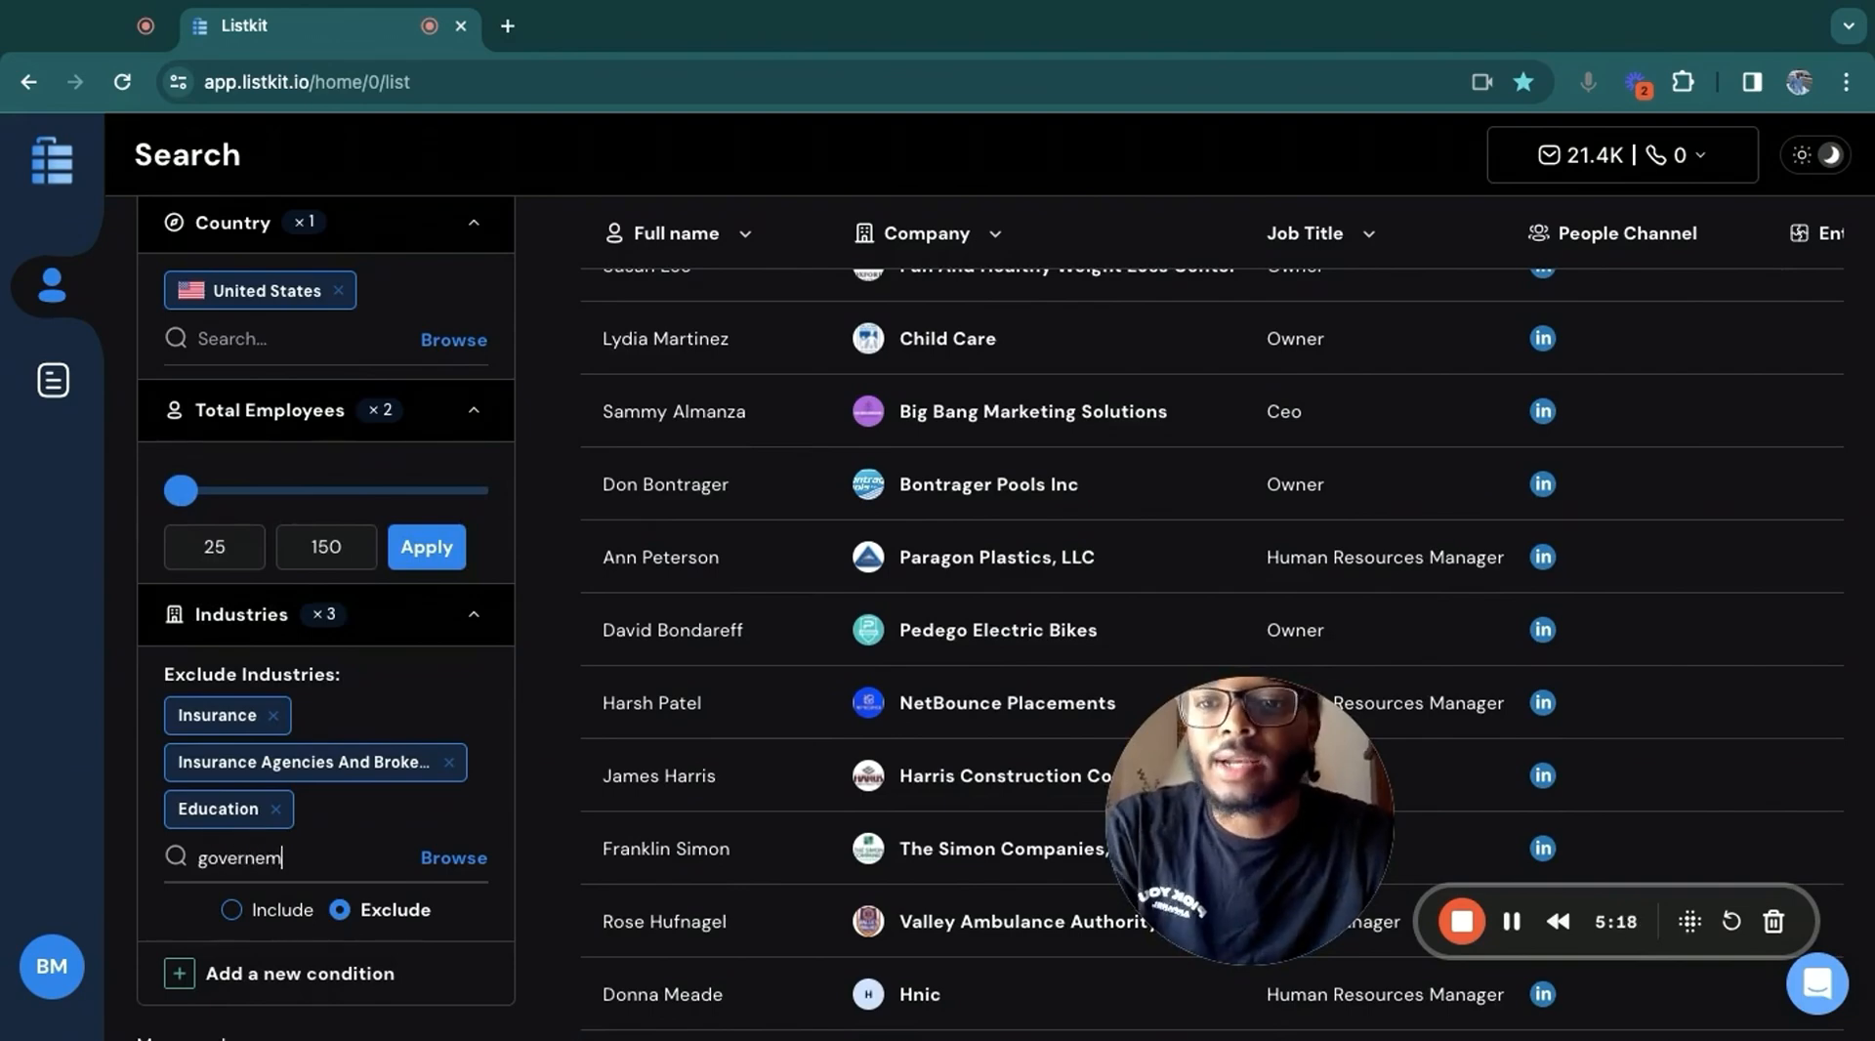
{"action": "key", "text": "BackSpace"}
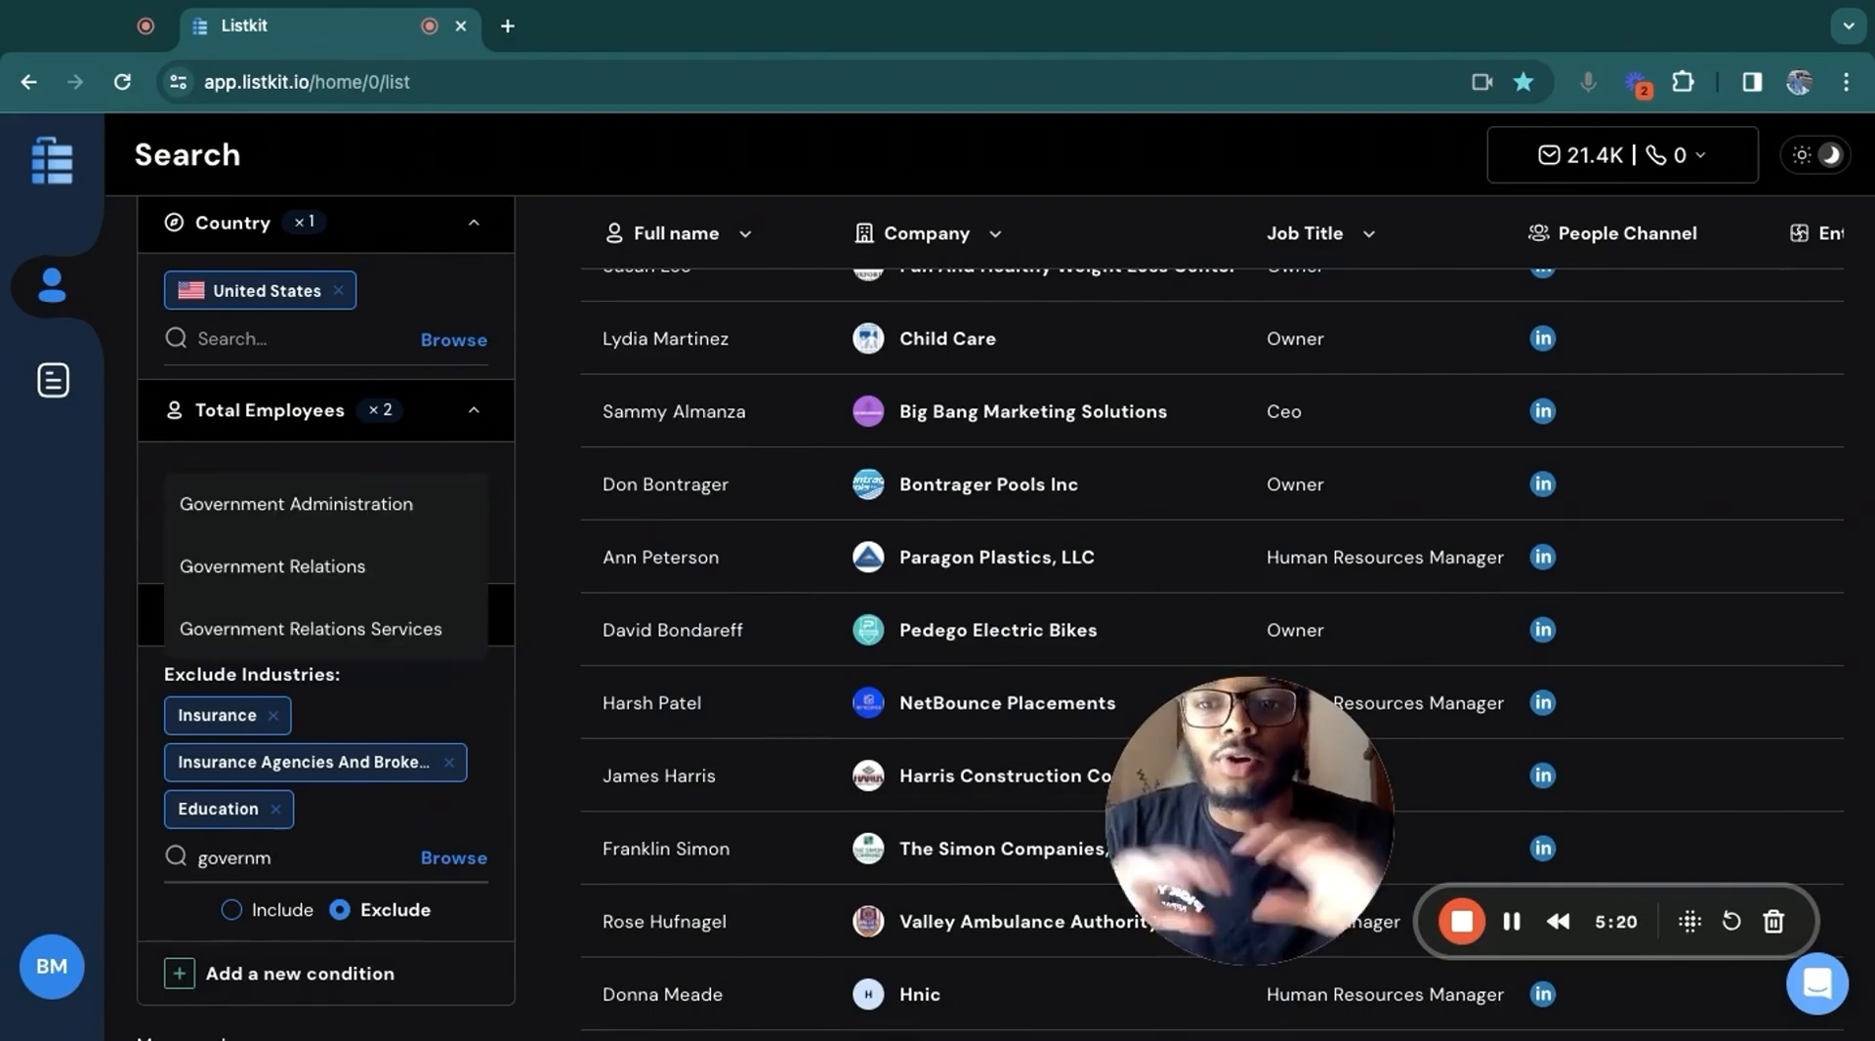
{"action": "left_click", "coordinate": [371, 503]}
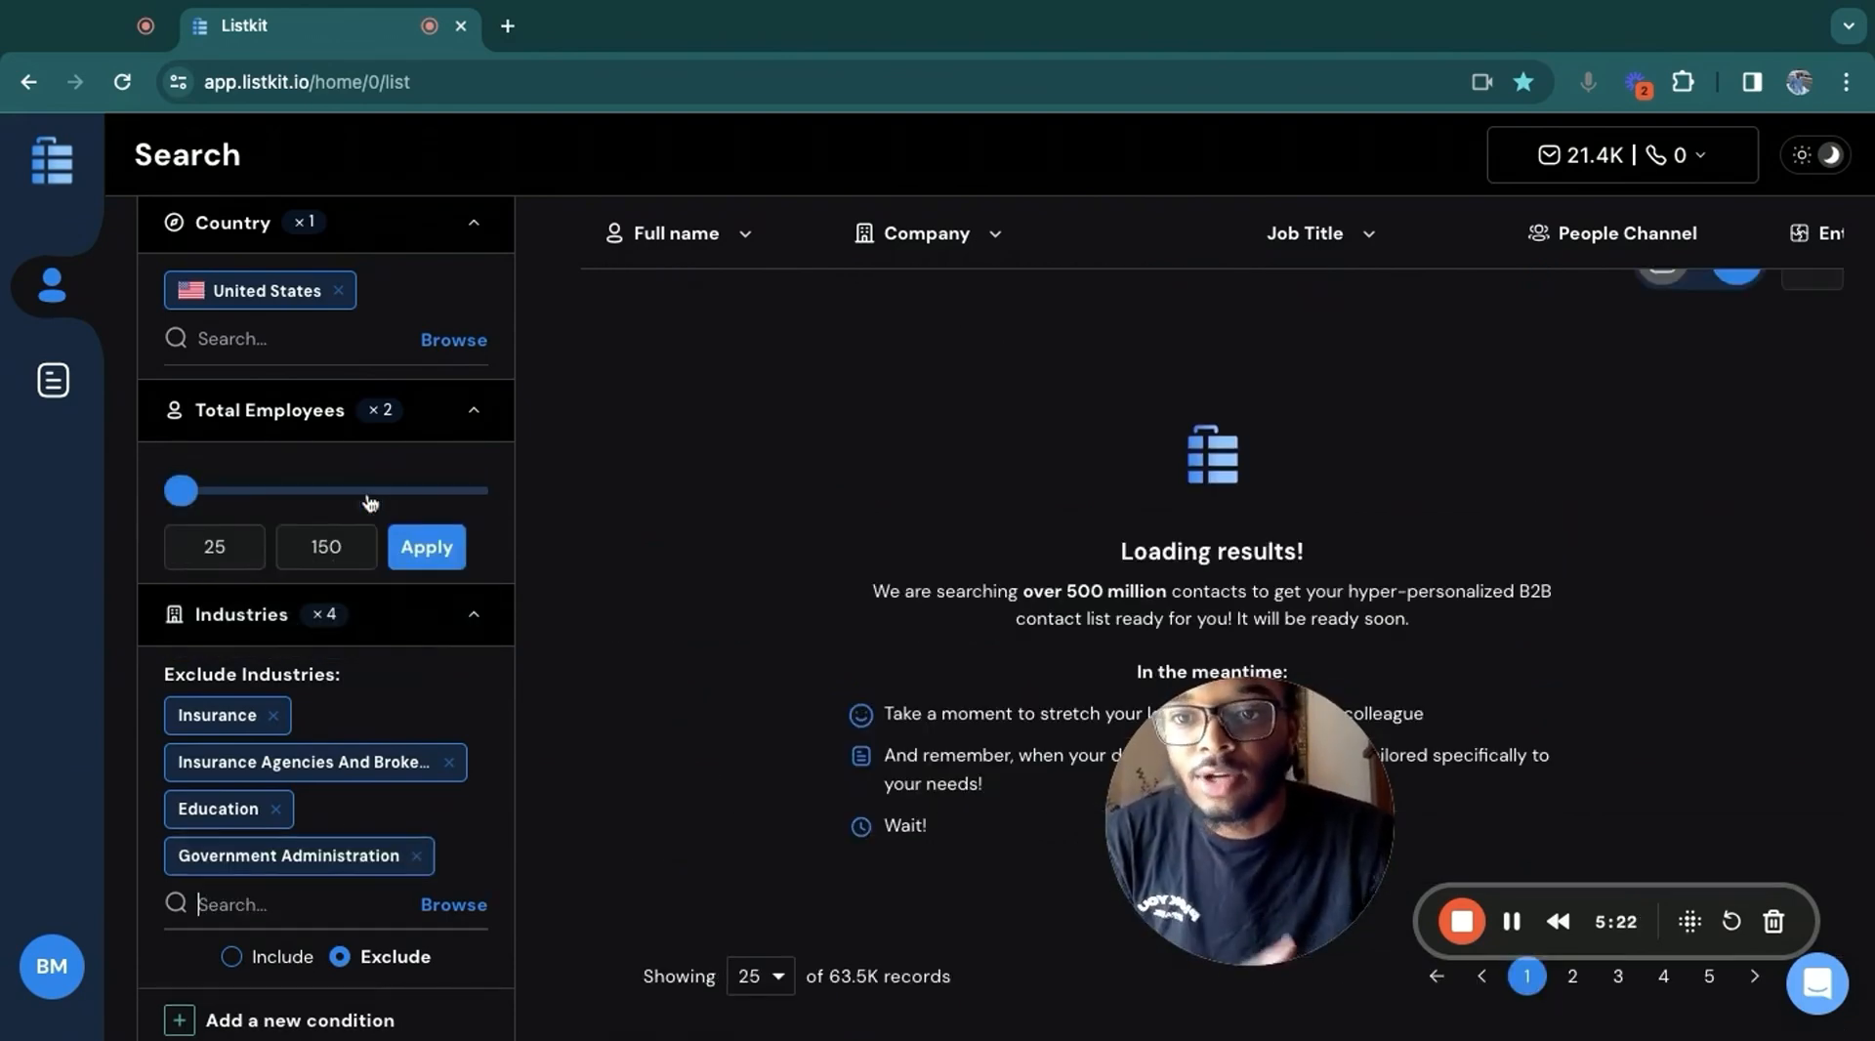
Add a company Keywords condition that excludes the keyword Insurance
{"action": "scroll", "coordinate": [420, 830], "scroll_direction": "down", "scroll_amount": 1}
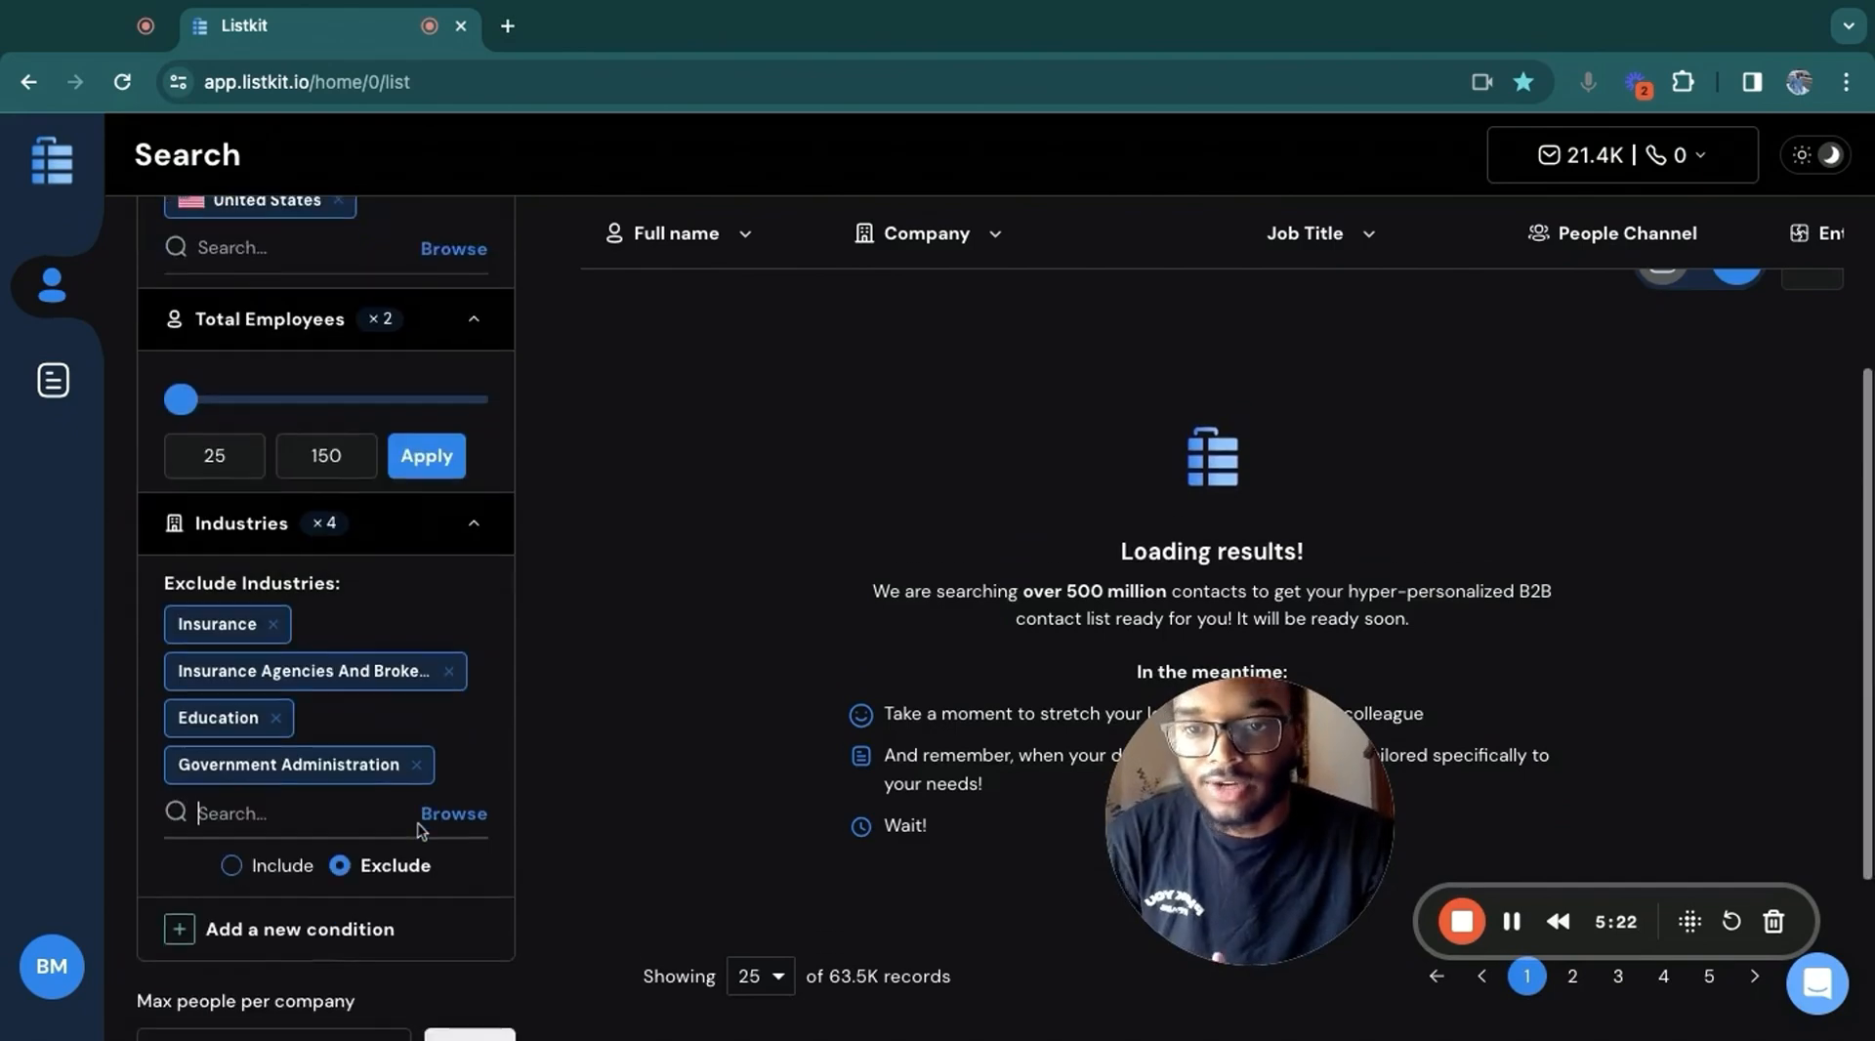
{"action": "left_click", "coordinate": [386, 945]}
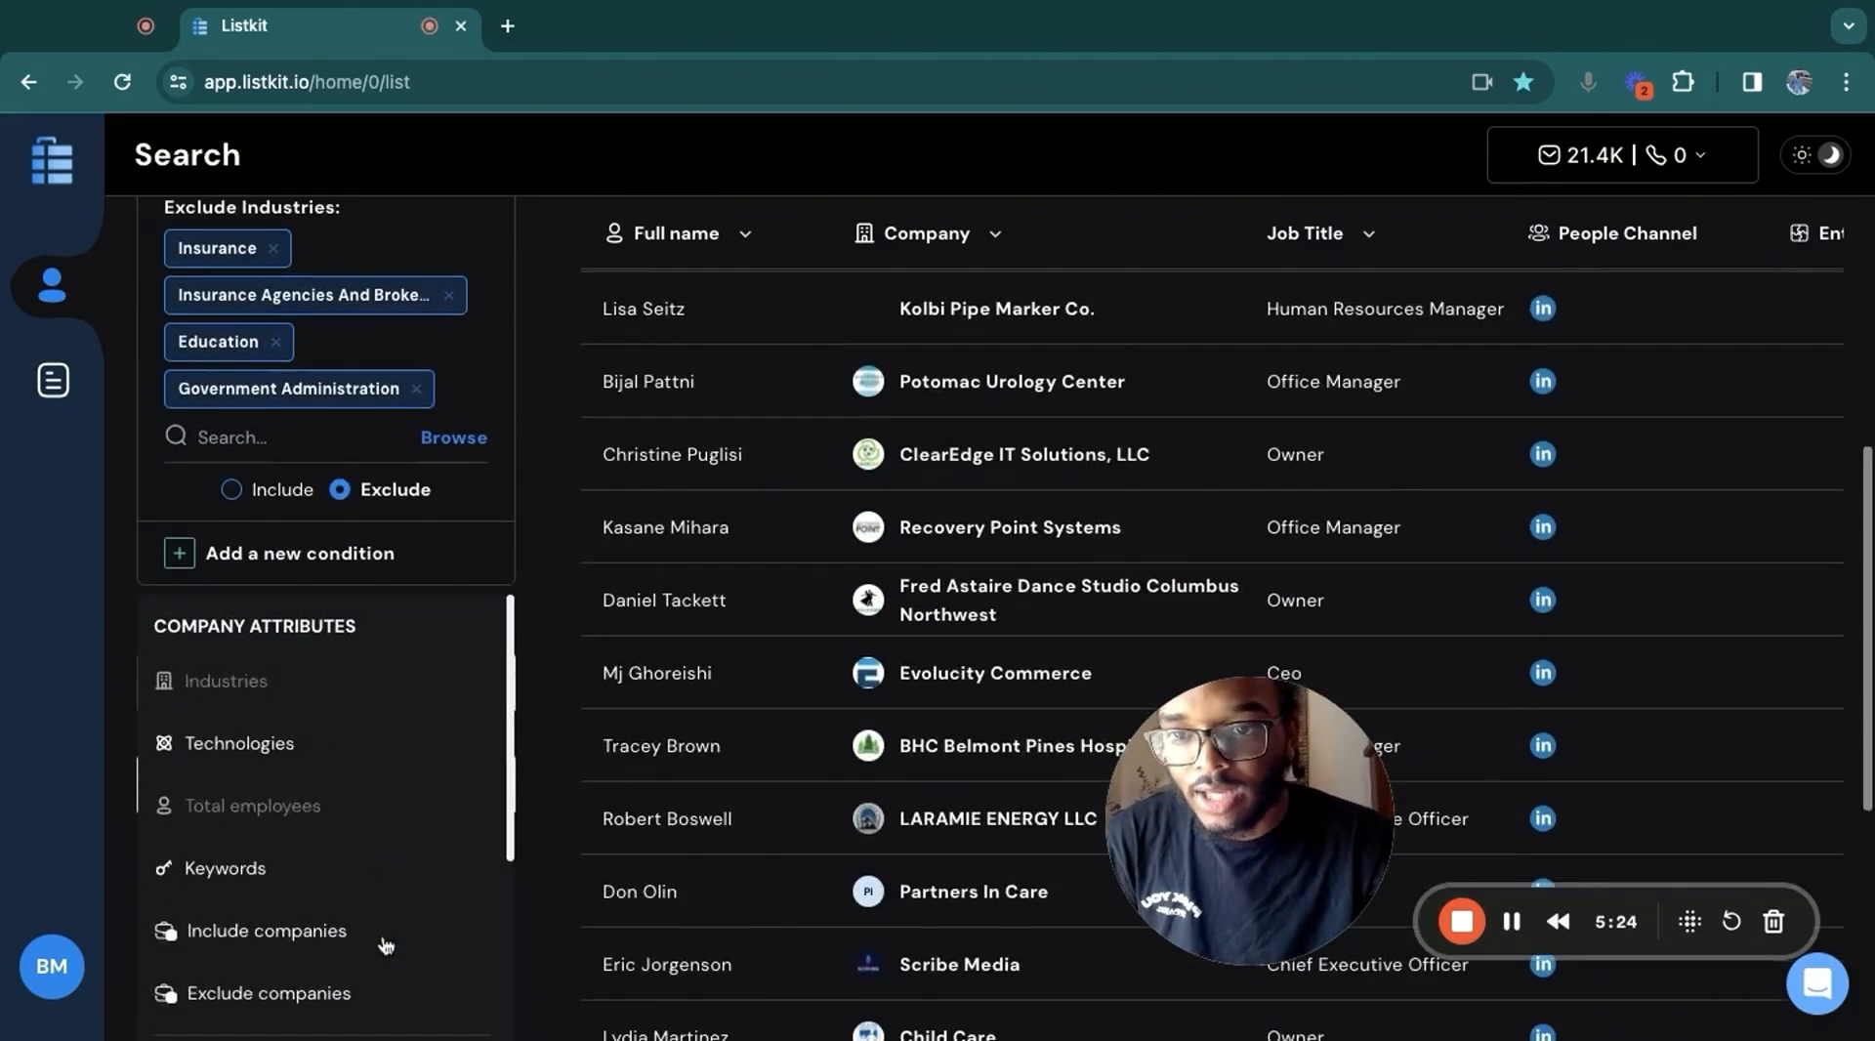
{"action": "left_click", "coordinate": [363, 889]}
{"action": "left_click", "coordinate": [369, 681]}
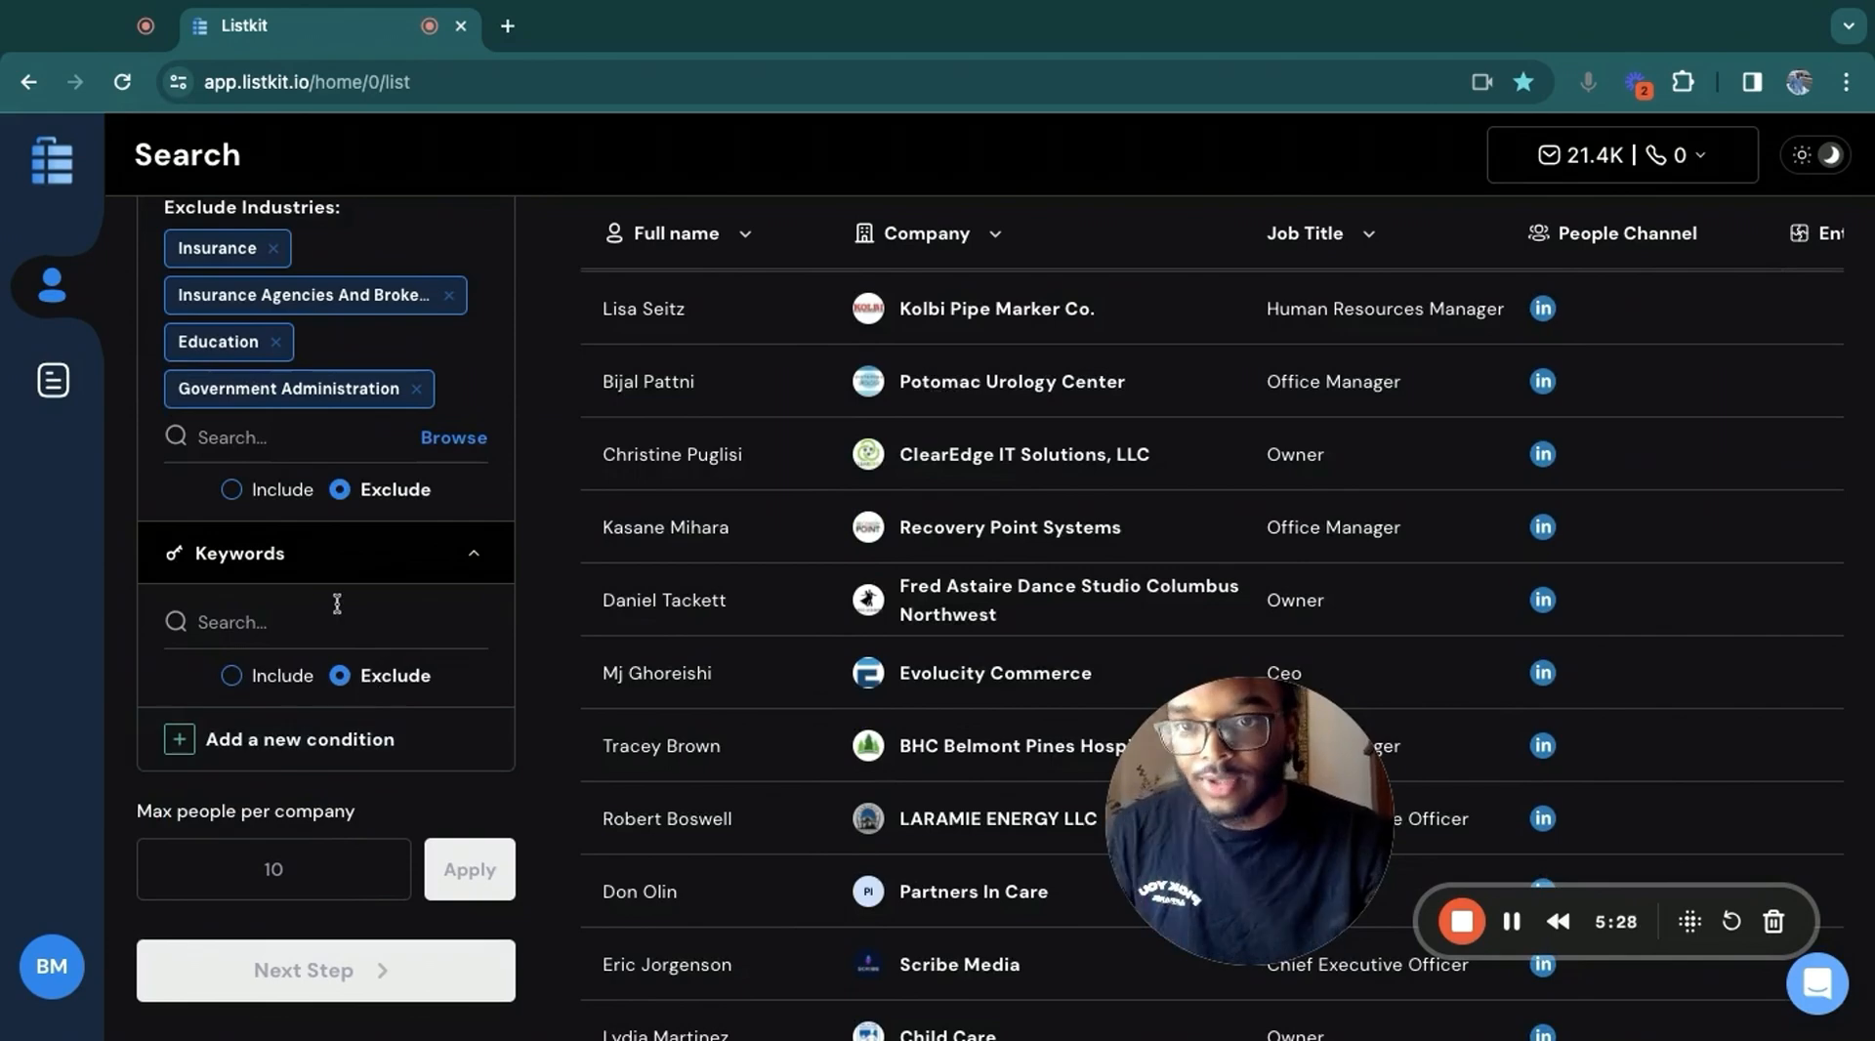
{"action": "left_click", "coordinate": [337, 604]}
{"action": "type", "text": "Insurance"}
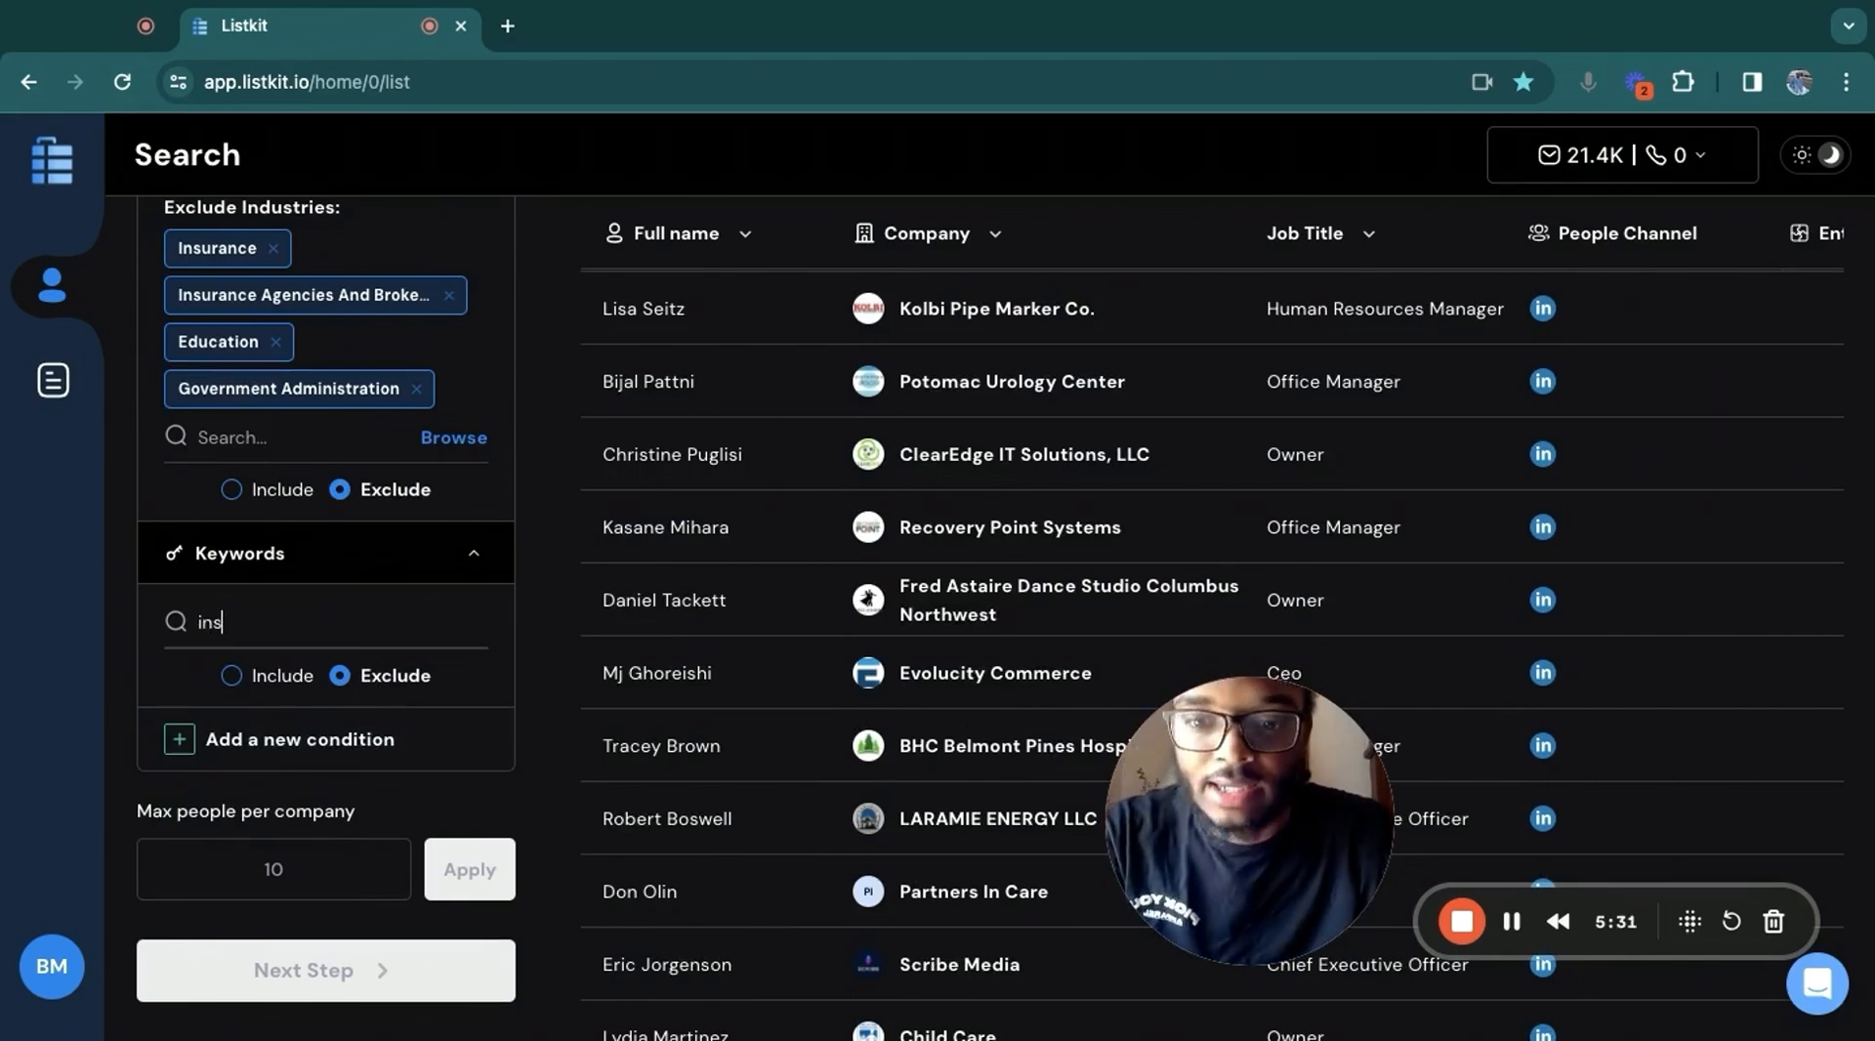
{"action": "key", "text": "Return"}
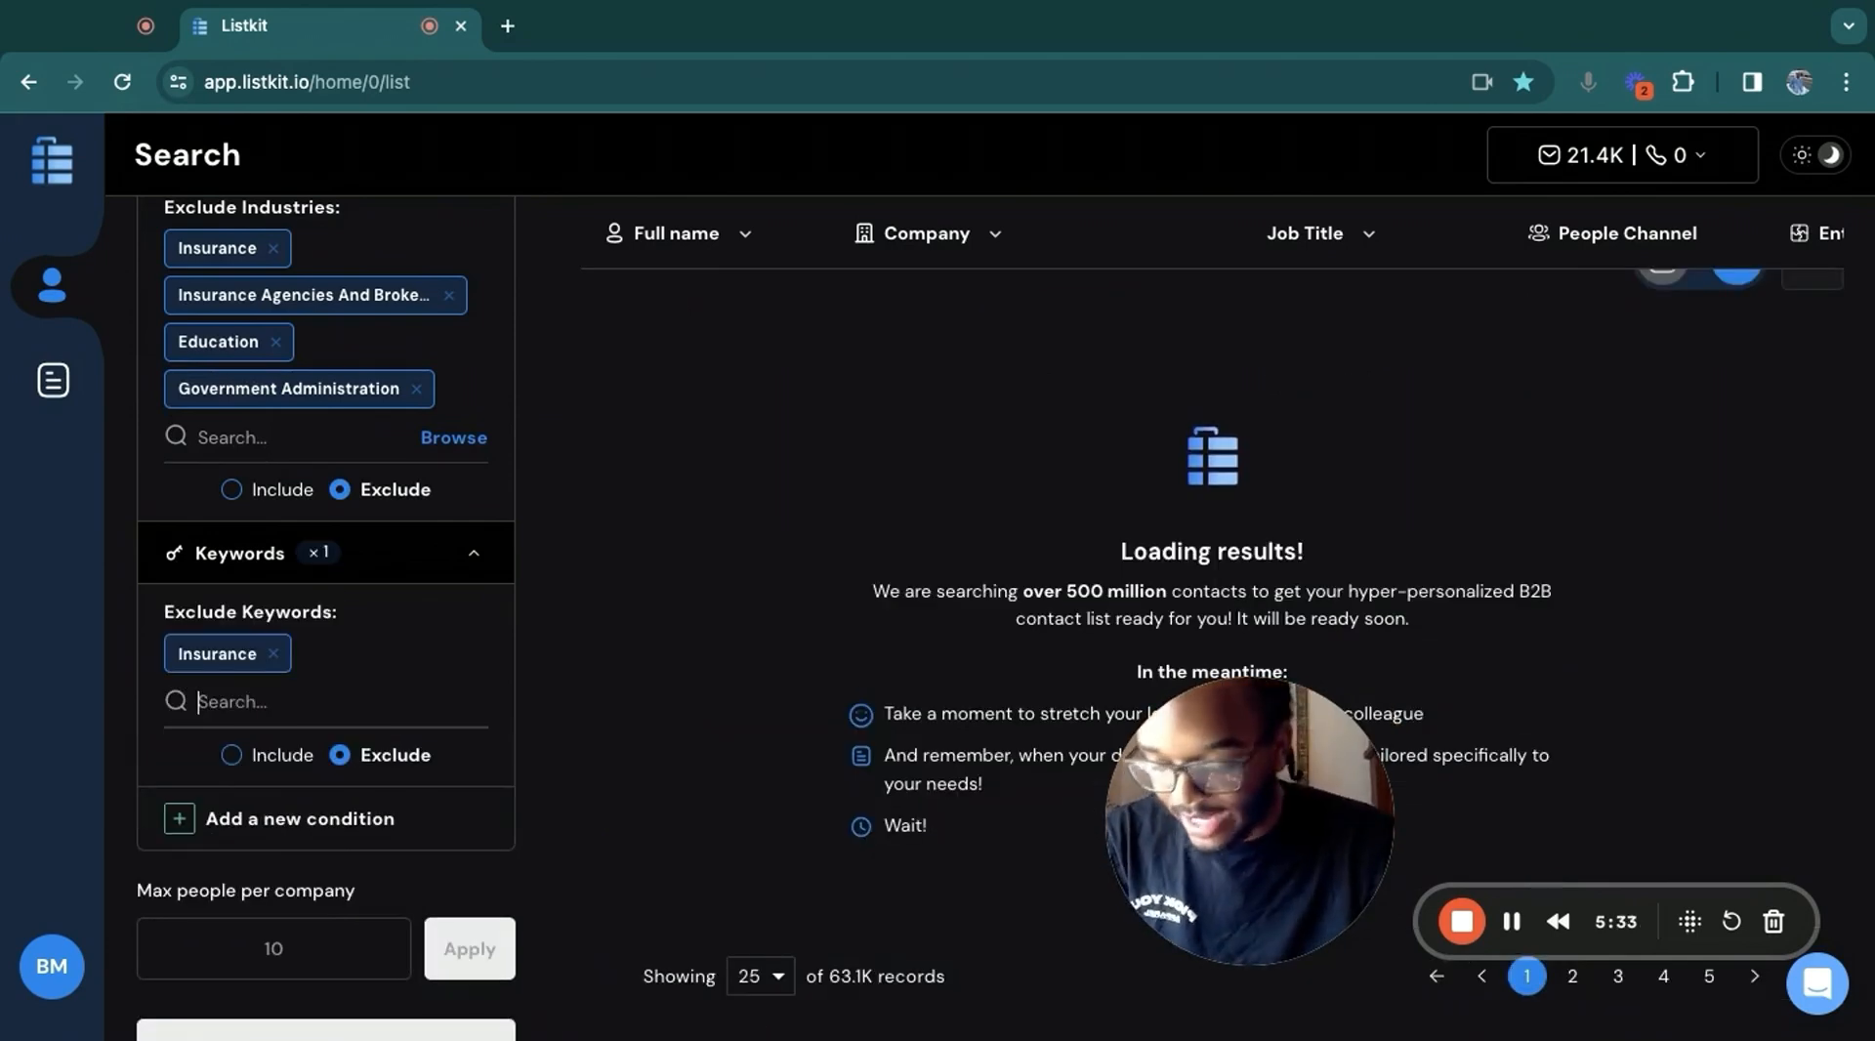
Add Center, Ymca, Spa and Health to the excluded keywords
{"action": "type", "text": "center"}
{"action": "key", "text": "Return"}
{"action": "type", "text": "ymca"}
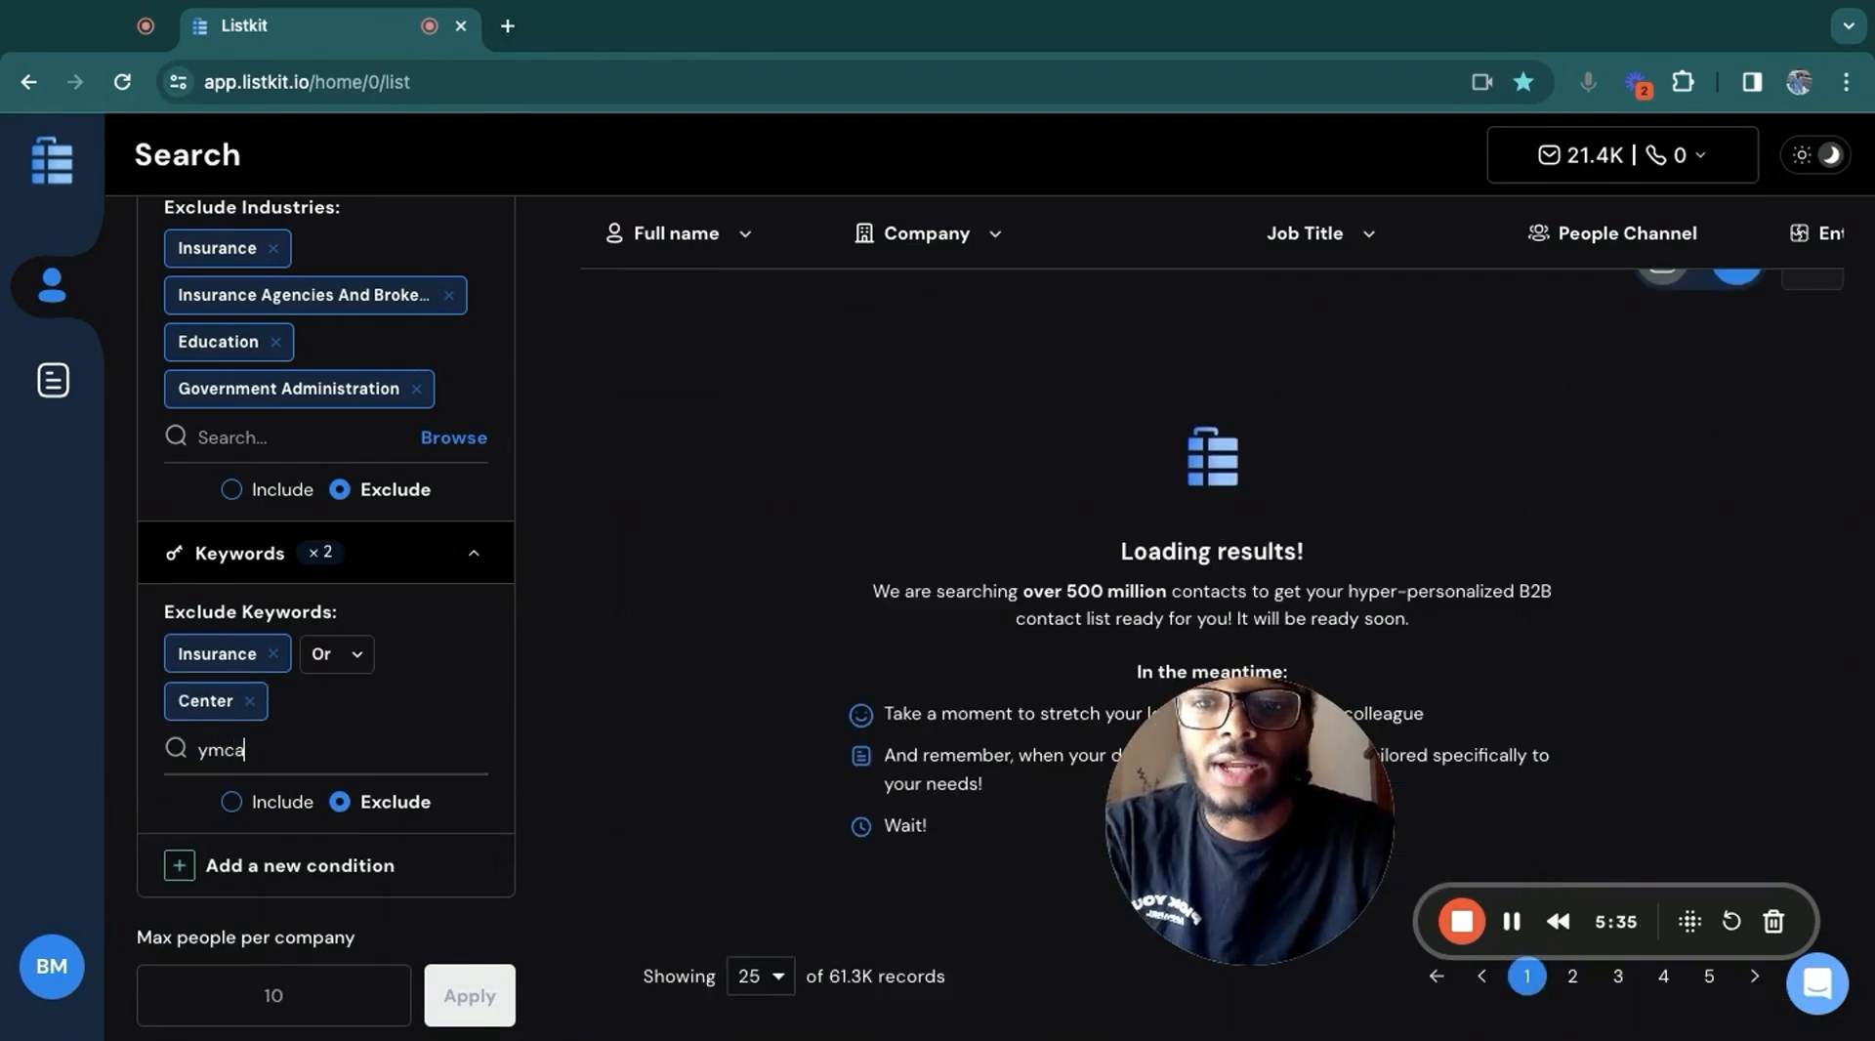
{"action": "key", "text": "Return"}
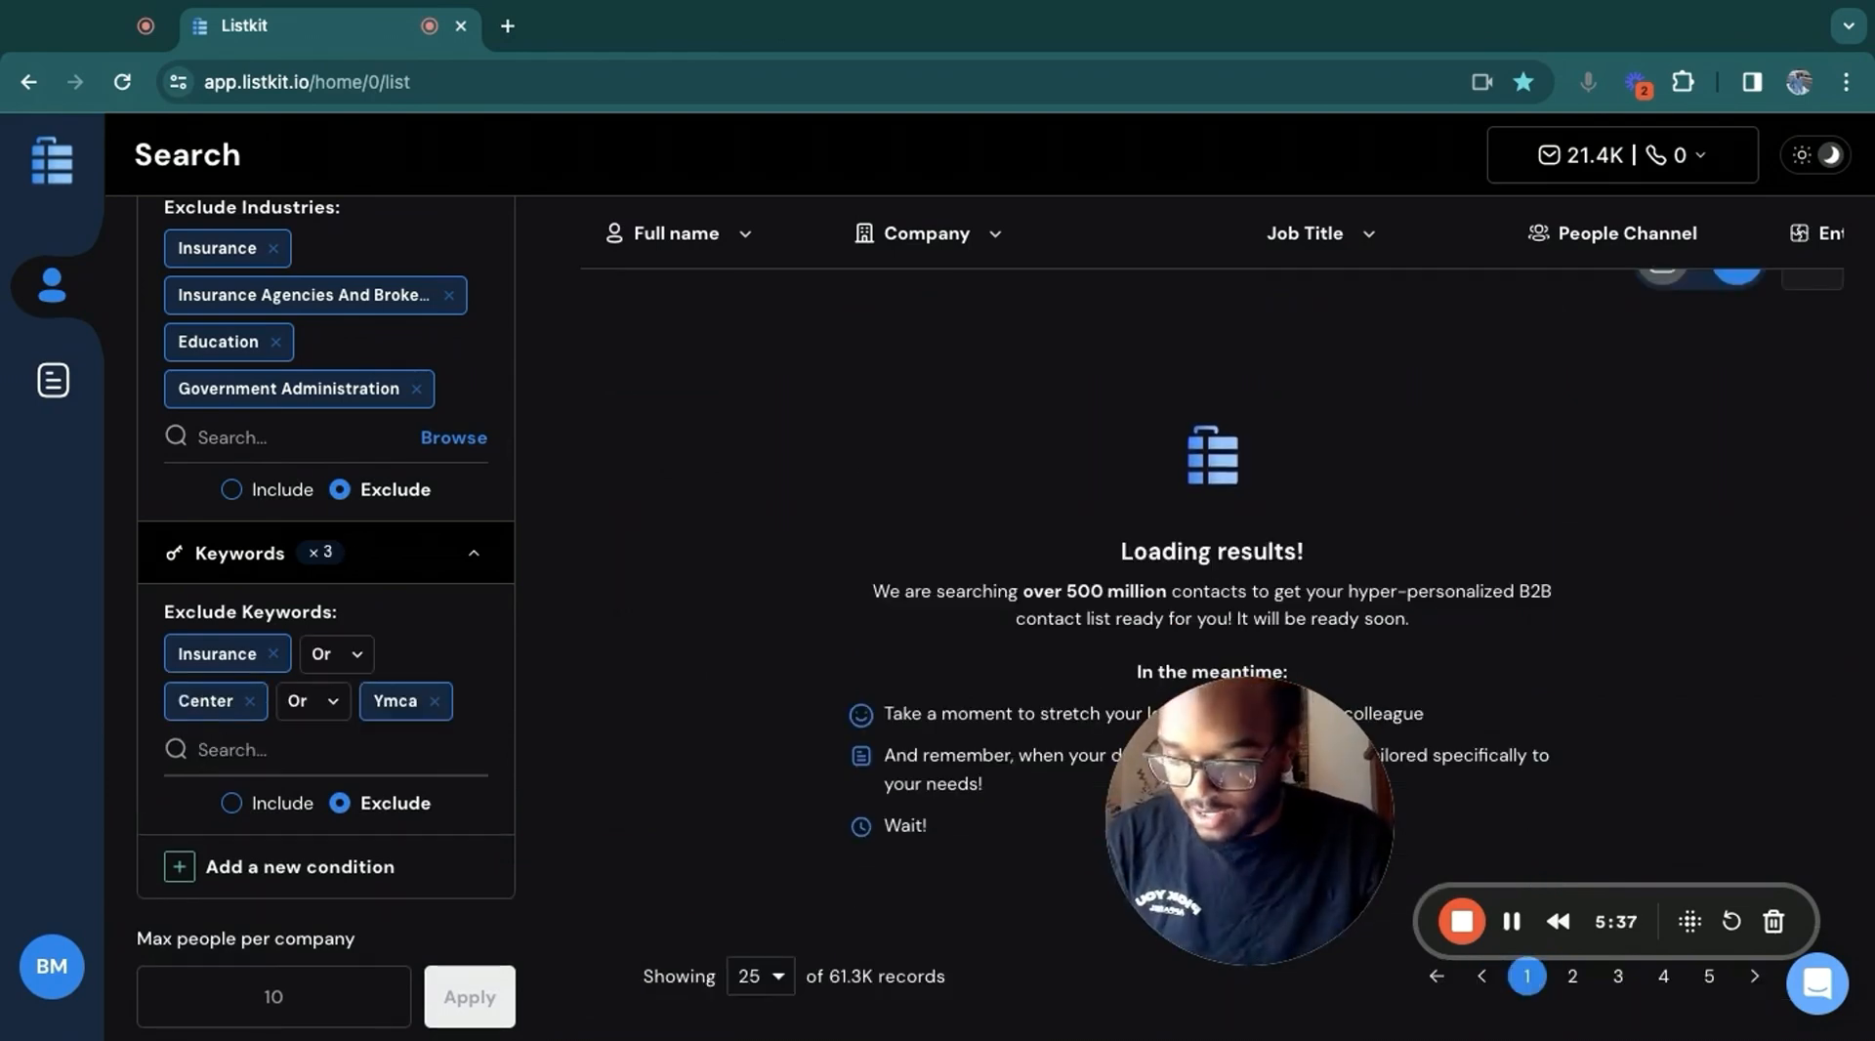
{"action": "type", "text": "spa"}
{"action": "key", "text": "Return"}
{"action": "type", "text": "health"}
{"action": "key", "text": "Return"}
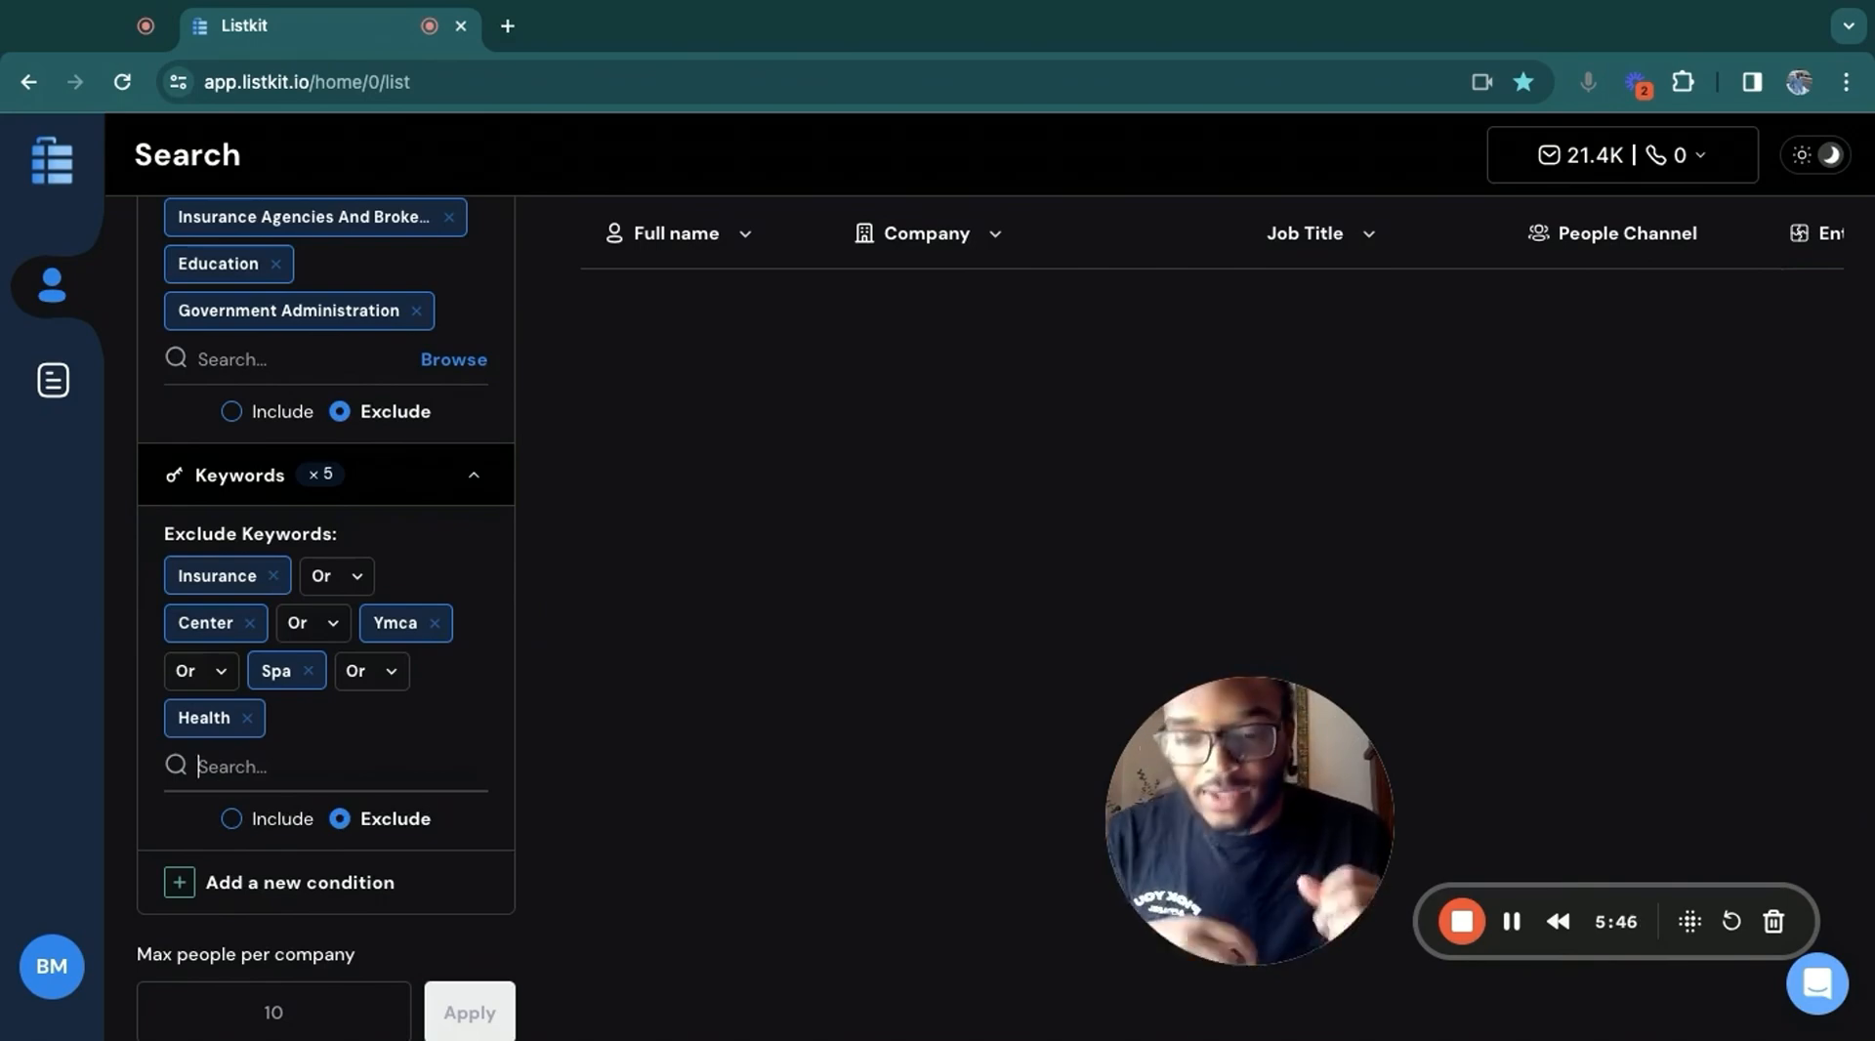
Add Restaurant and Consulting to the excluded keywords
{"action": "type", "text": "restaur"}
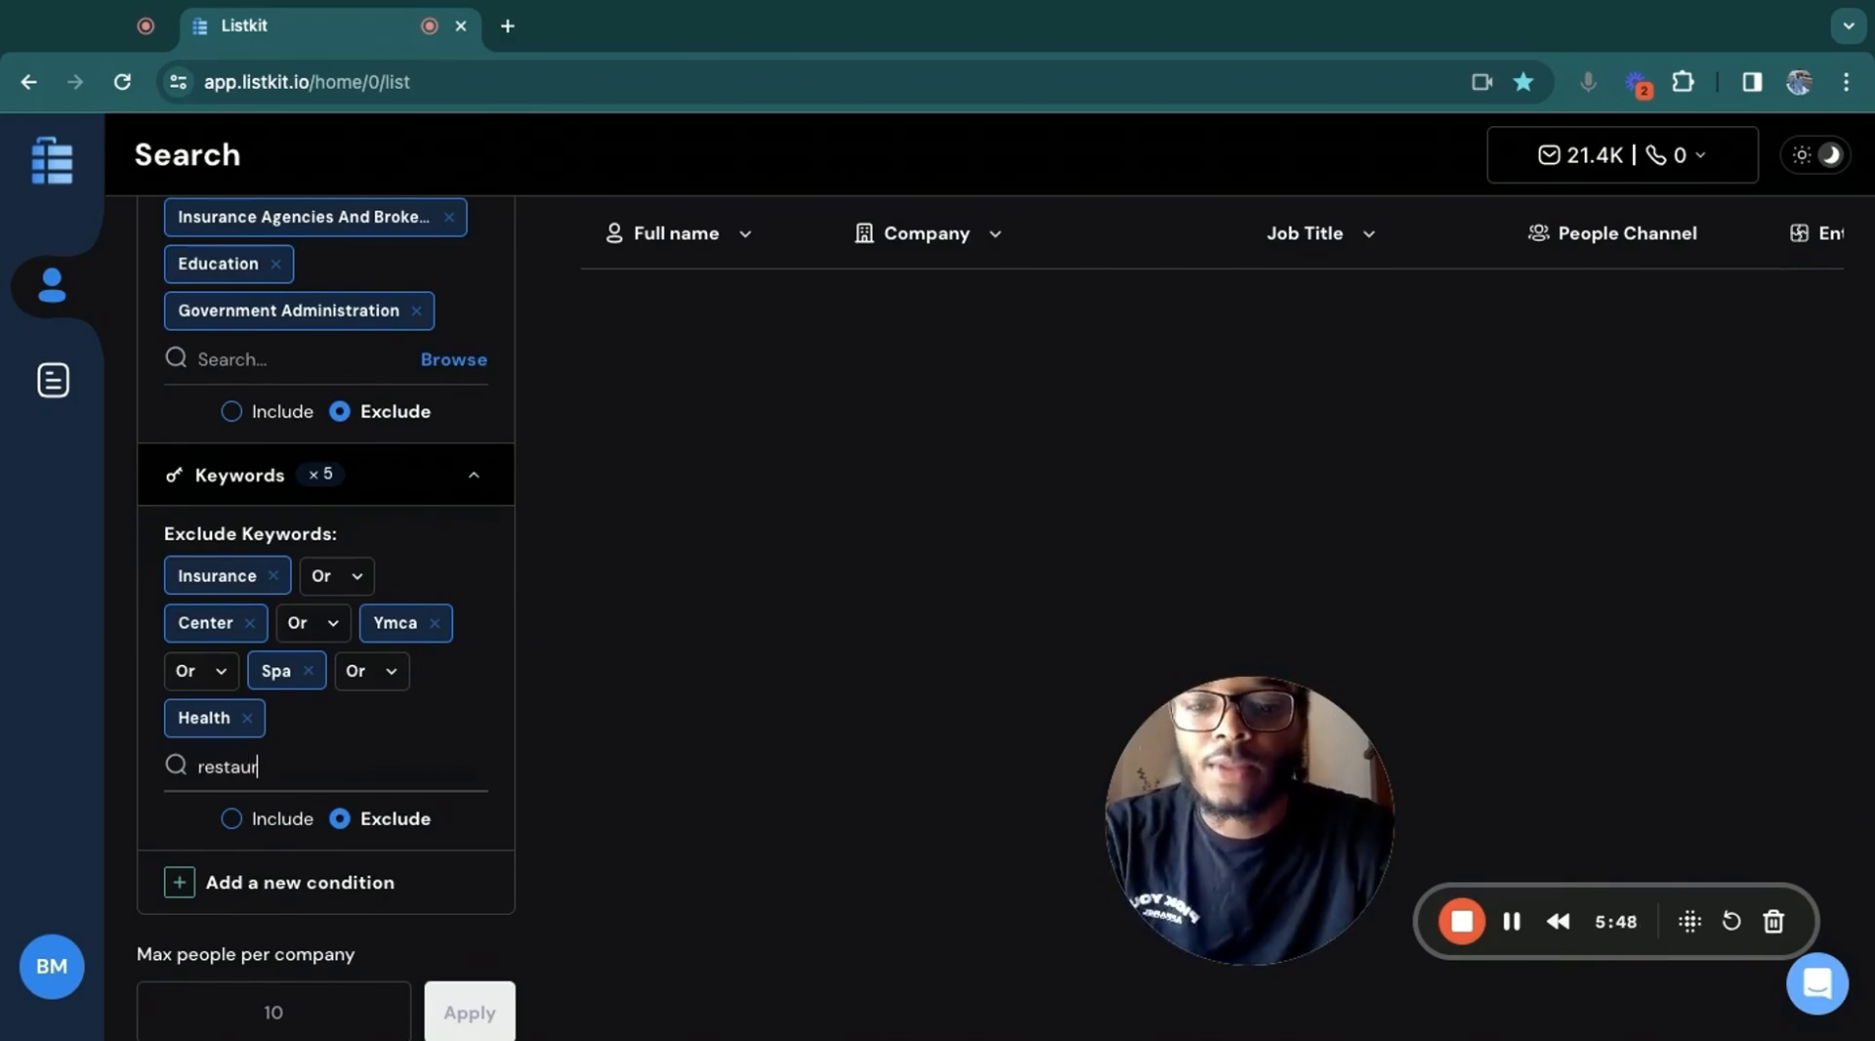
{"action": "type", "text": "ant"}
{"action": "key", "text": "Return"}
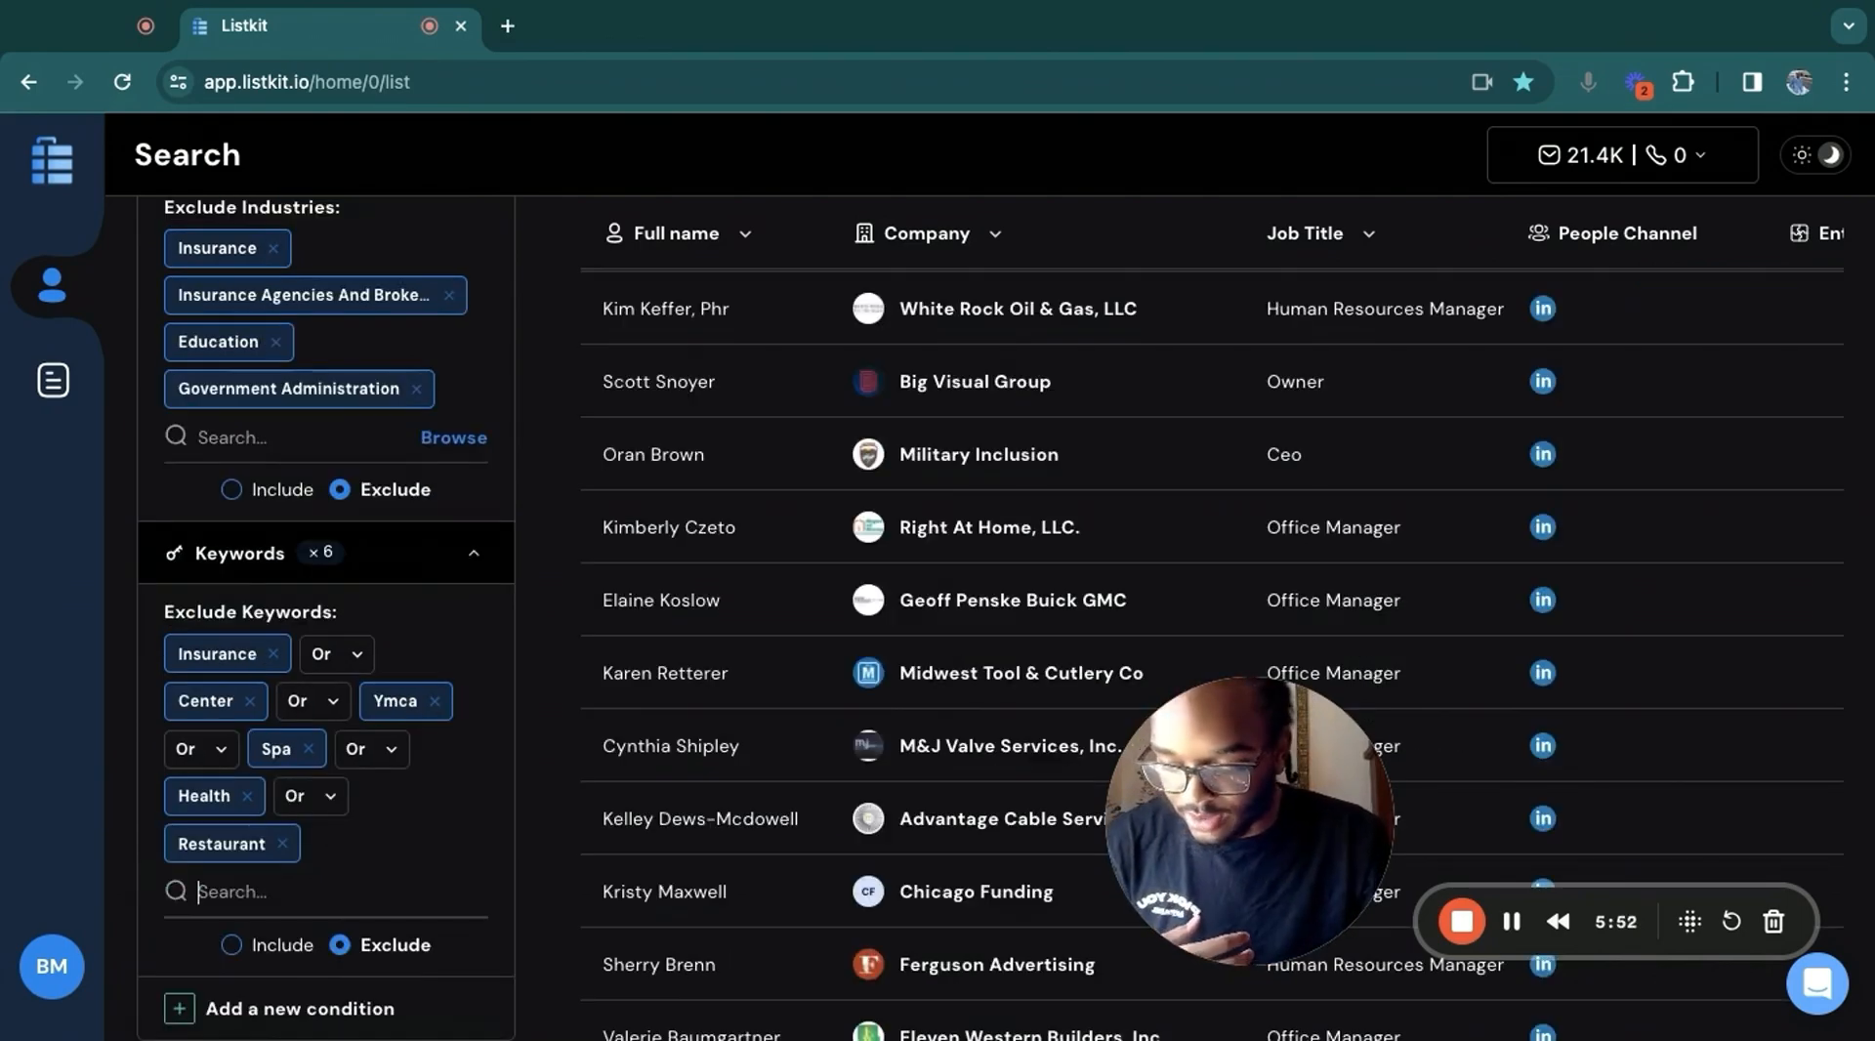
{"action": "type", "text": "cosu"}
{"action": "key", "text": "BackSpace"}
{"action": "key", "text": "BackSpace"}
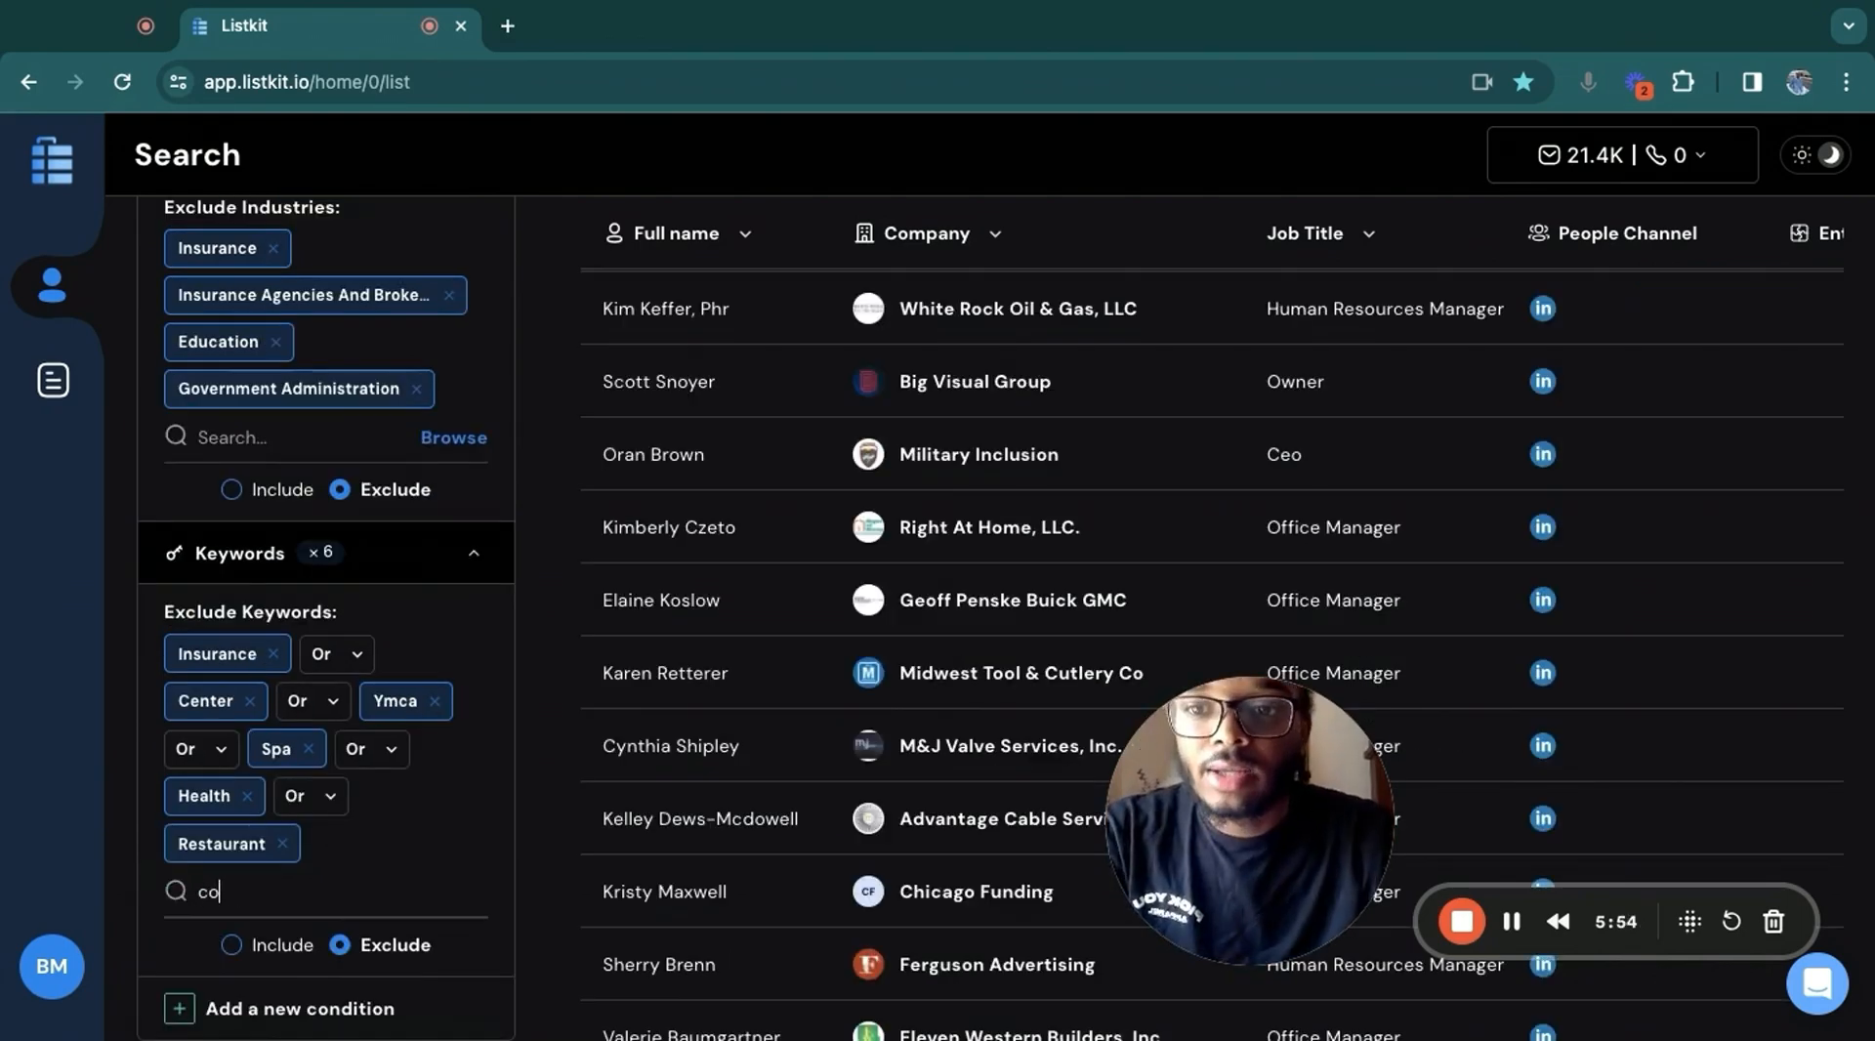
{"action": "type", "text": "nsulting"}
{"action": "key", "text": "Return"}
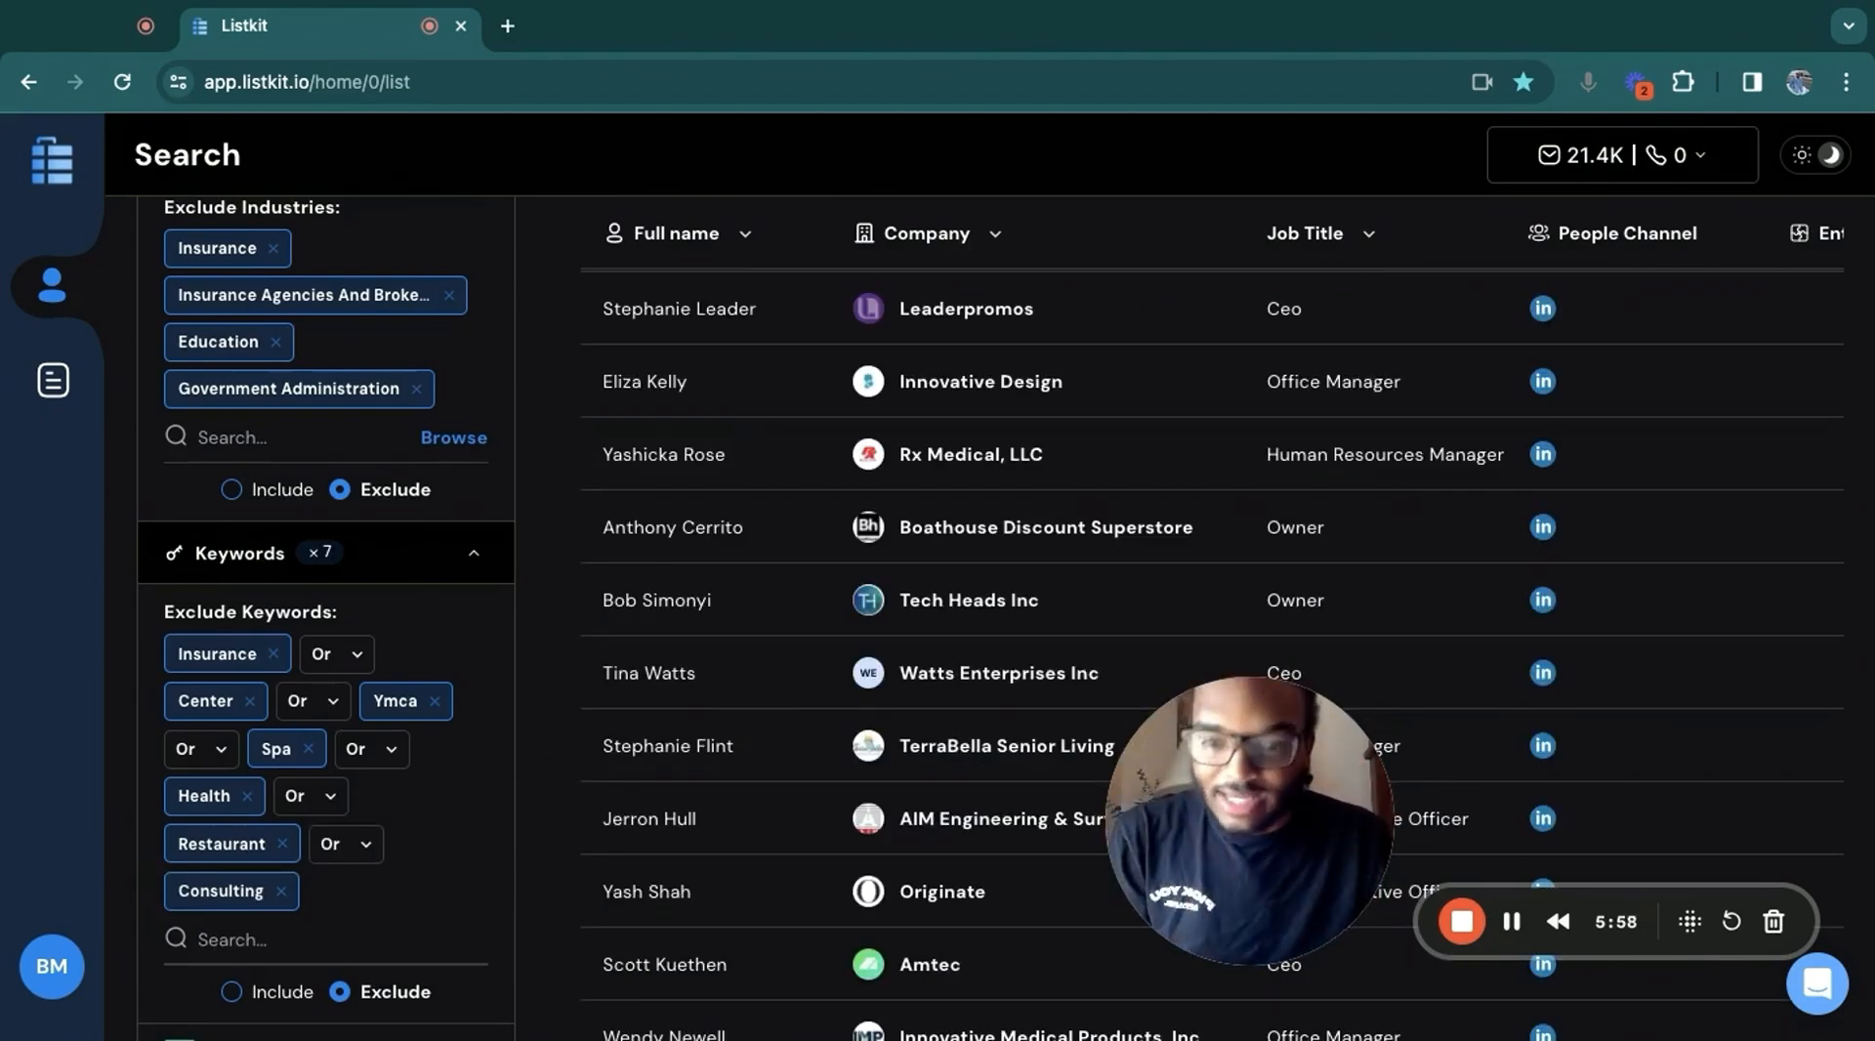
Add Agency and Self Owned to the excluded keywords
{"action": "type", "text": "agency"}
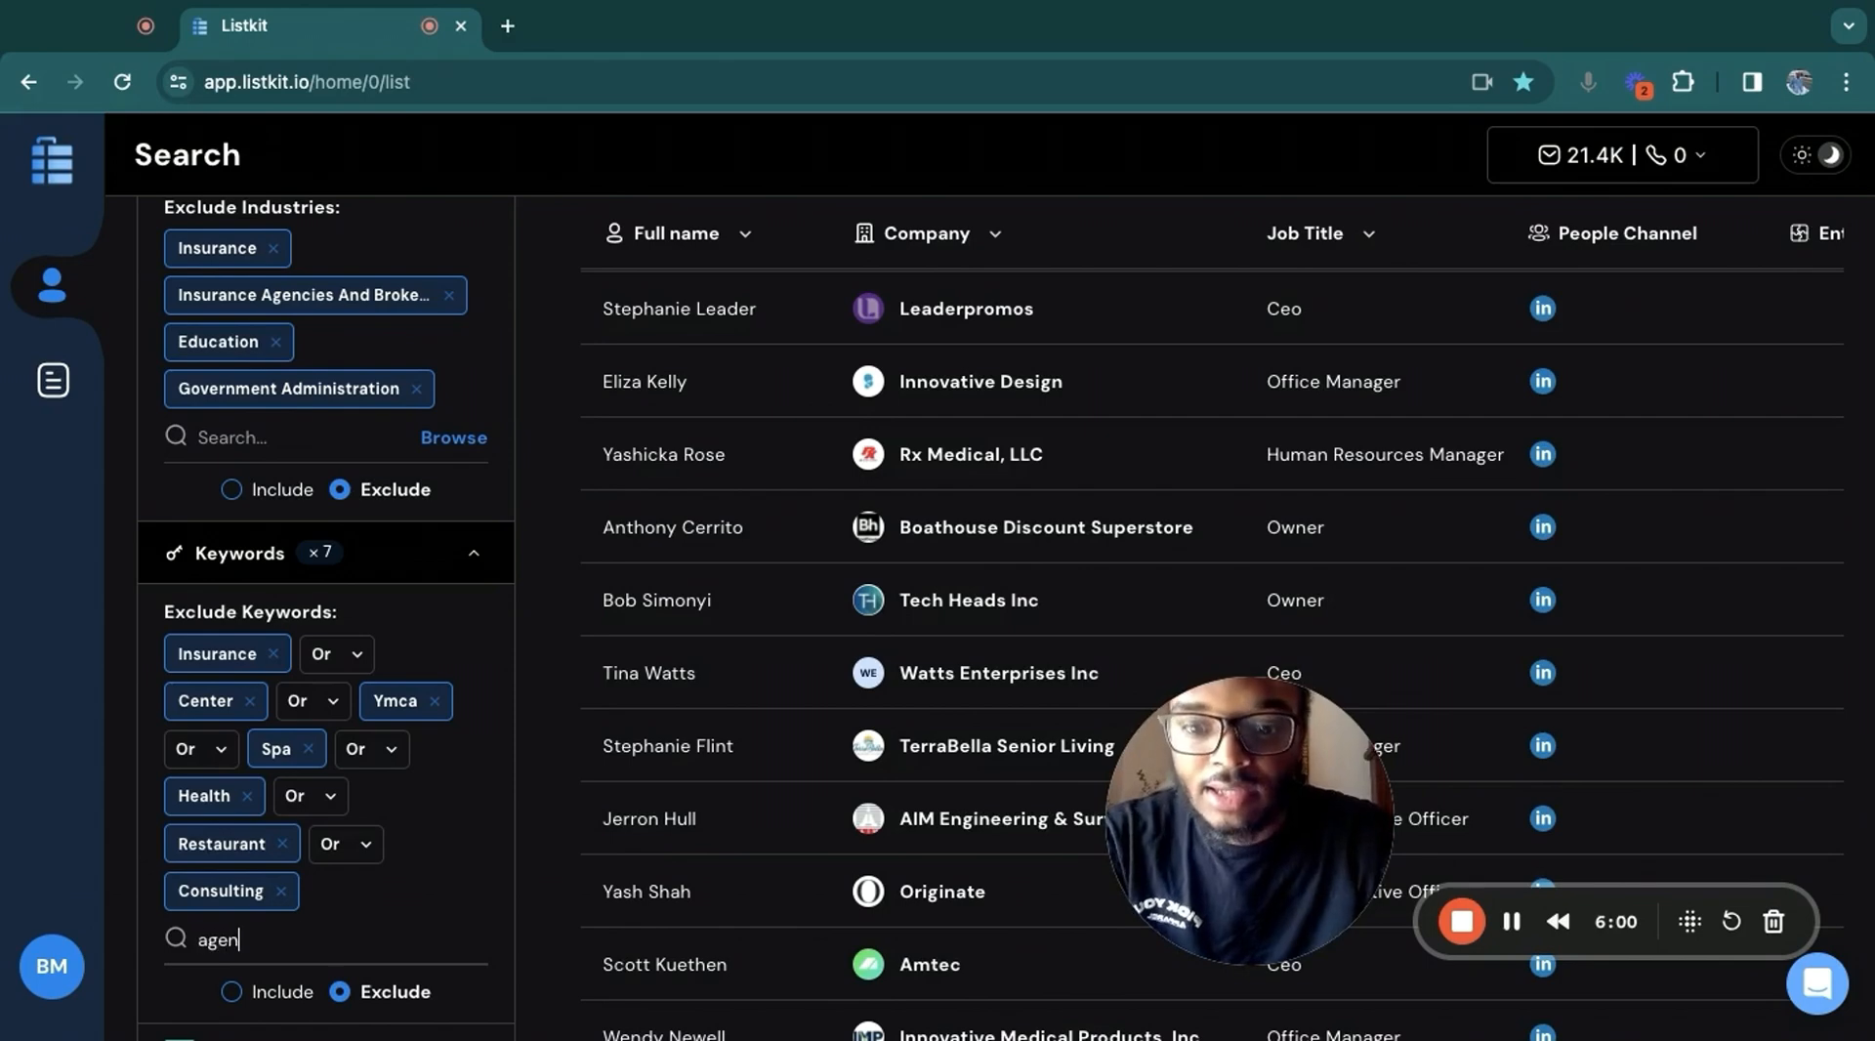
{"action": "key", "text": "Return"}
{"action": "type", "text": "self owned"}
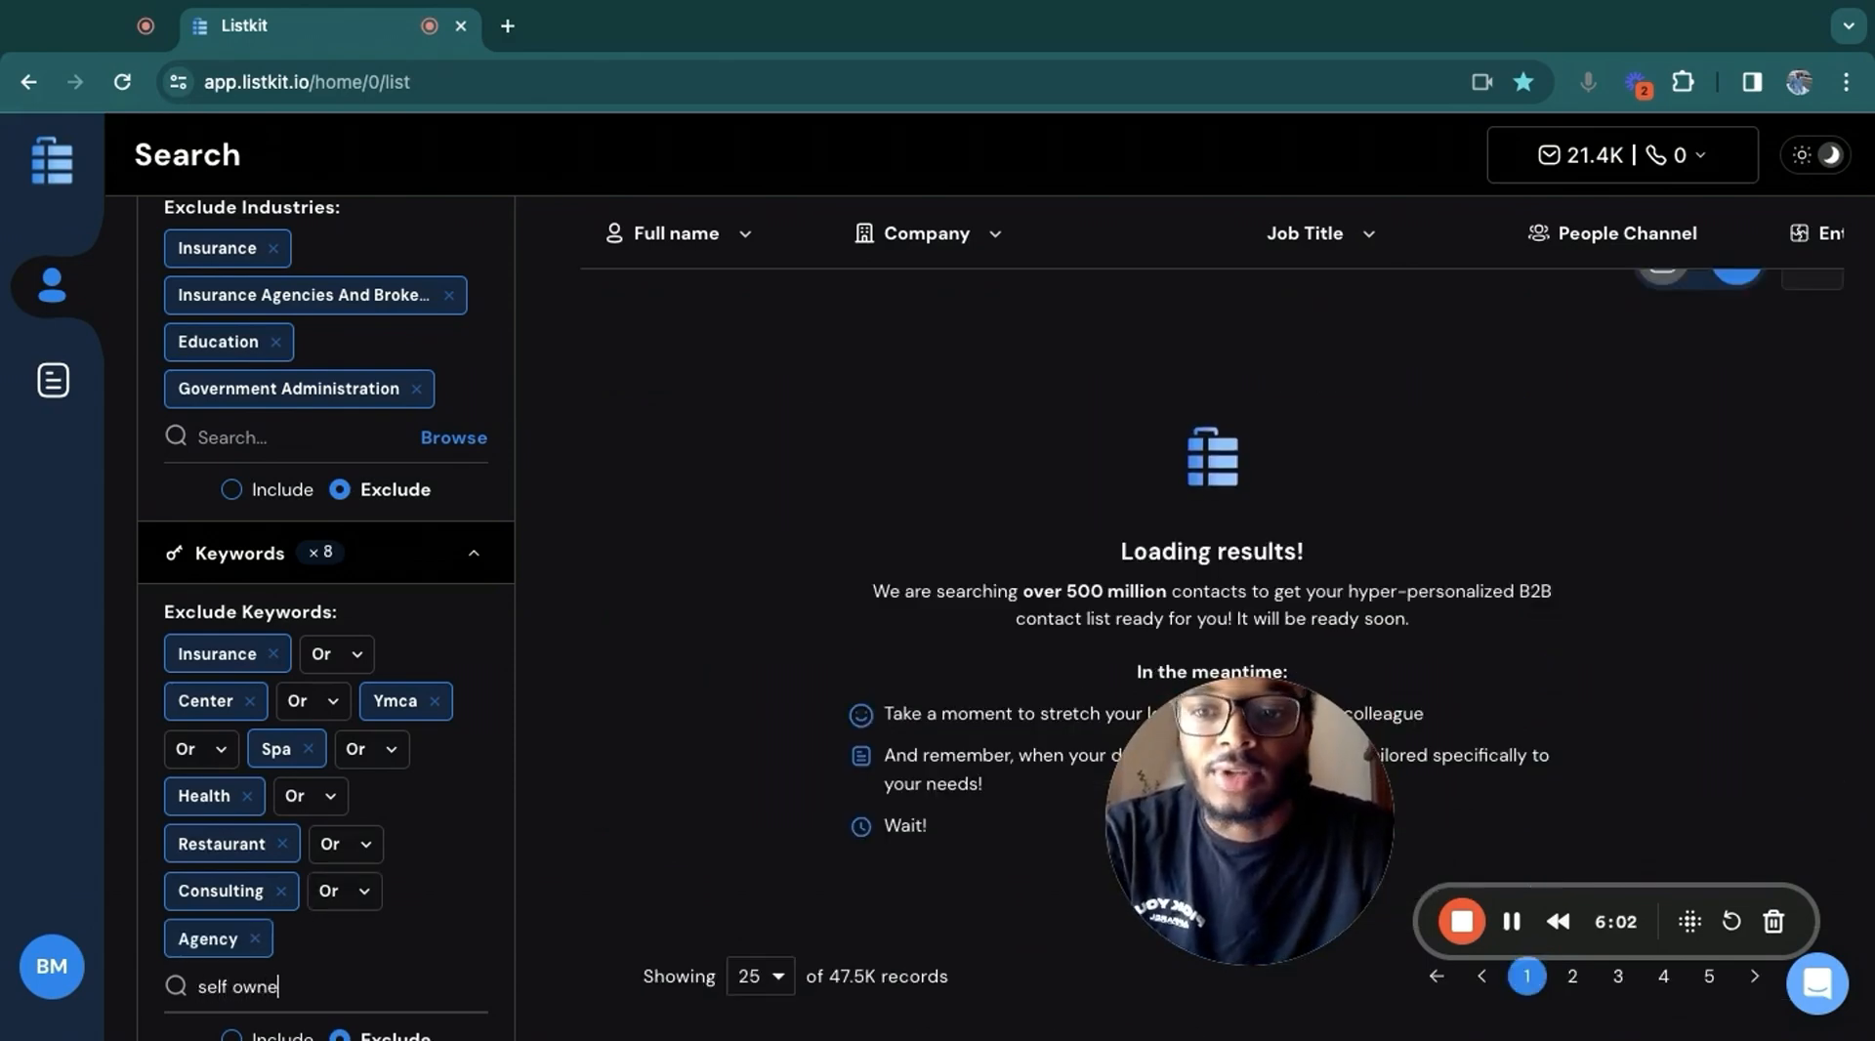
{"action": "key", "text": "Return"}
Add Government, School and Payroll to the excluded keywords
{"action": "type", "text": "governe"}
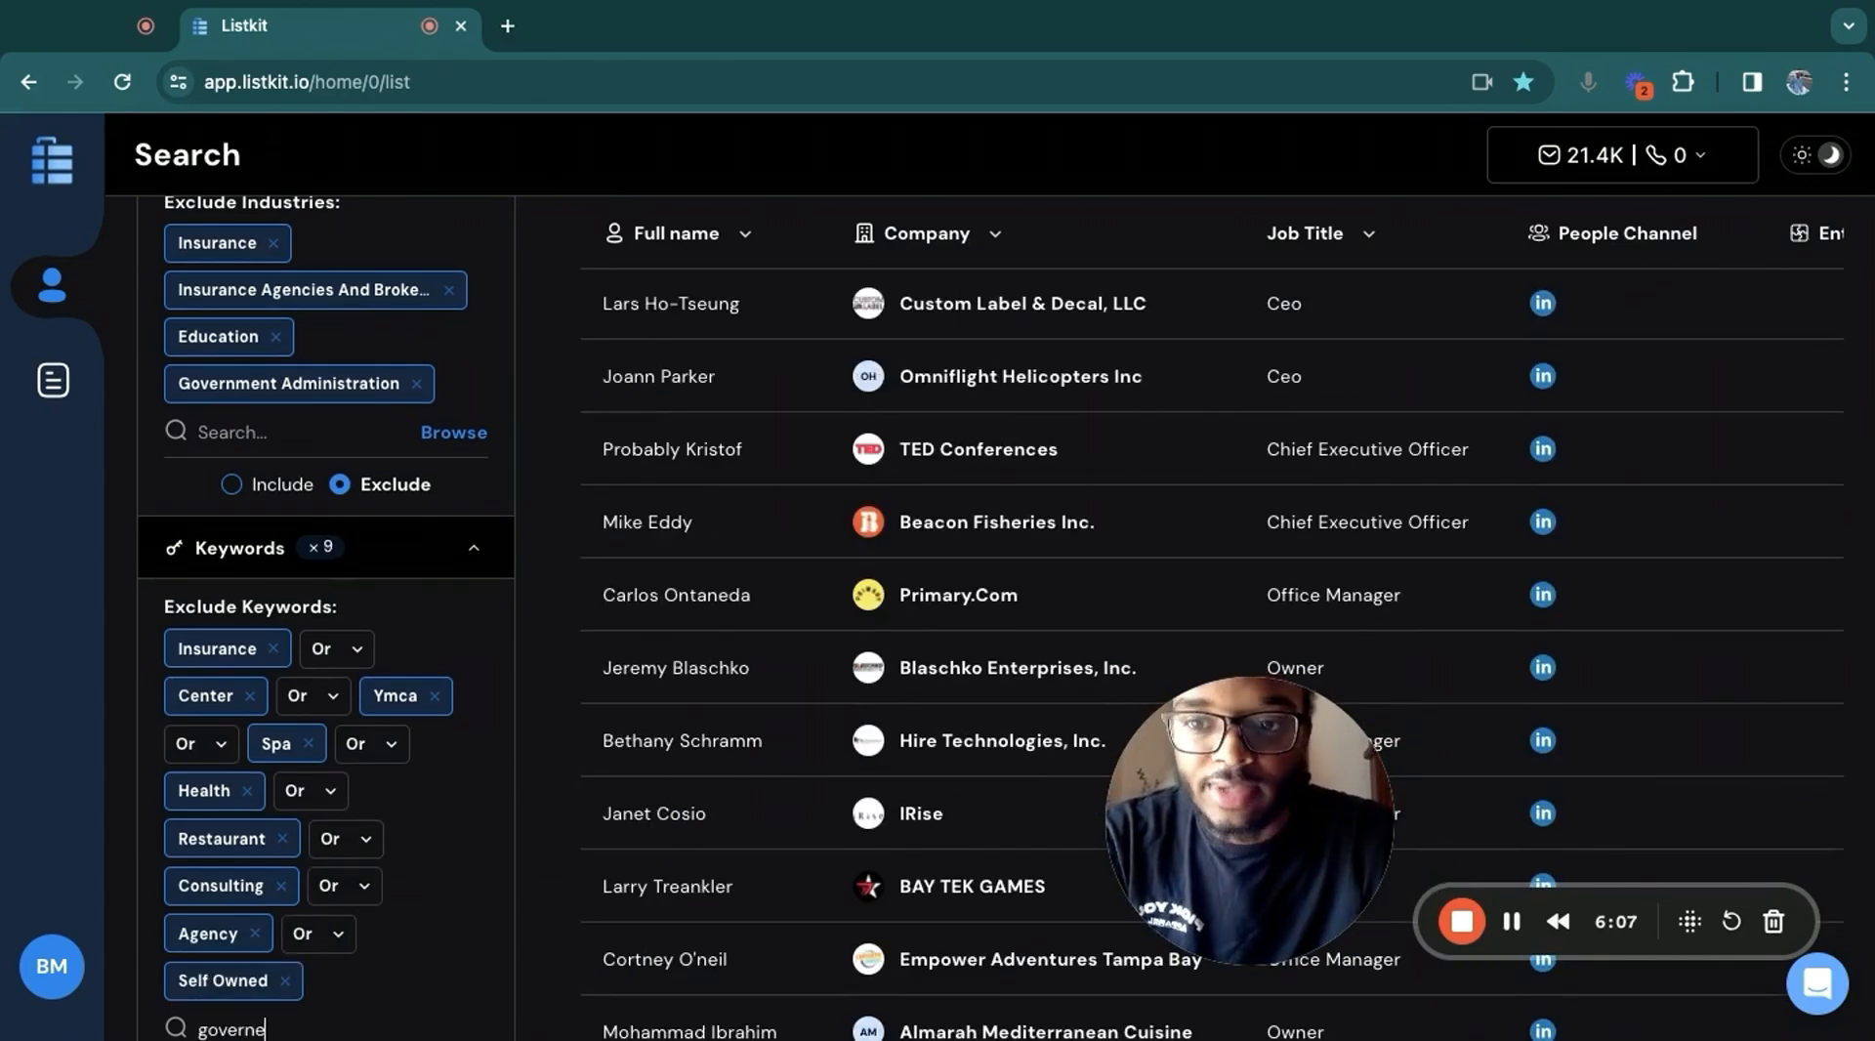
{"action": "key", "text": "BackSpace"}
{"action": "type", "text": "ment"}
{"action": "key", "text": "Return"}
{"action": "type", "text": "school"}
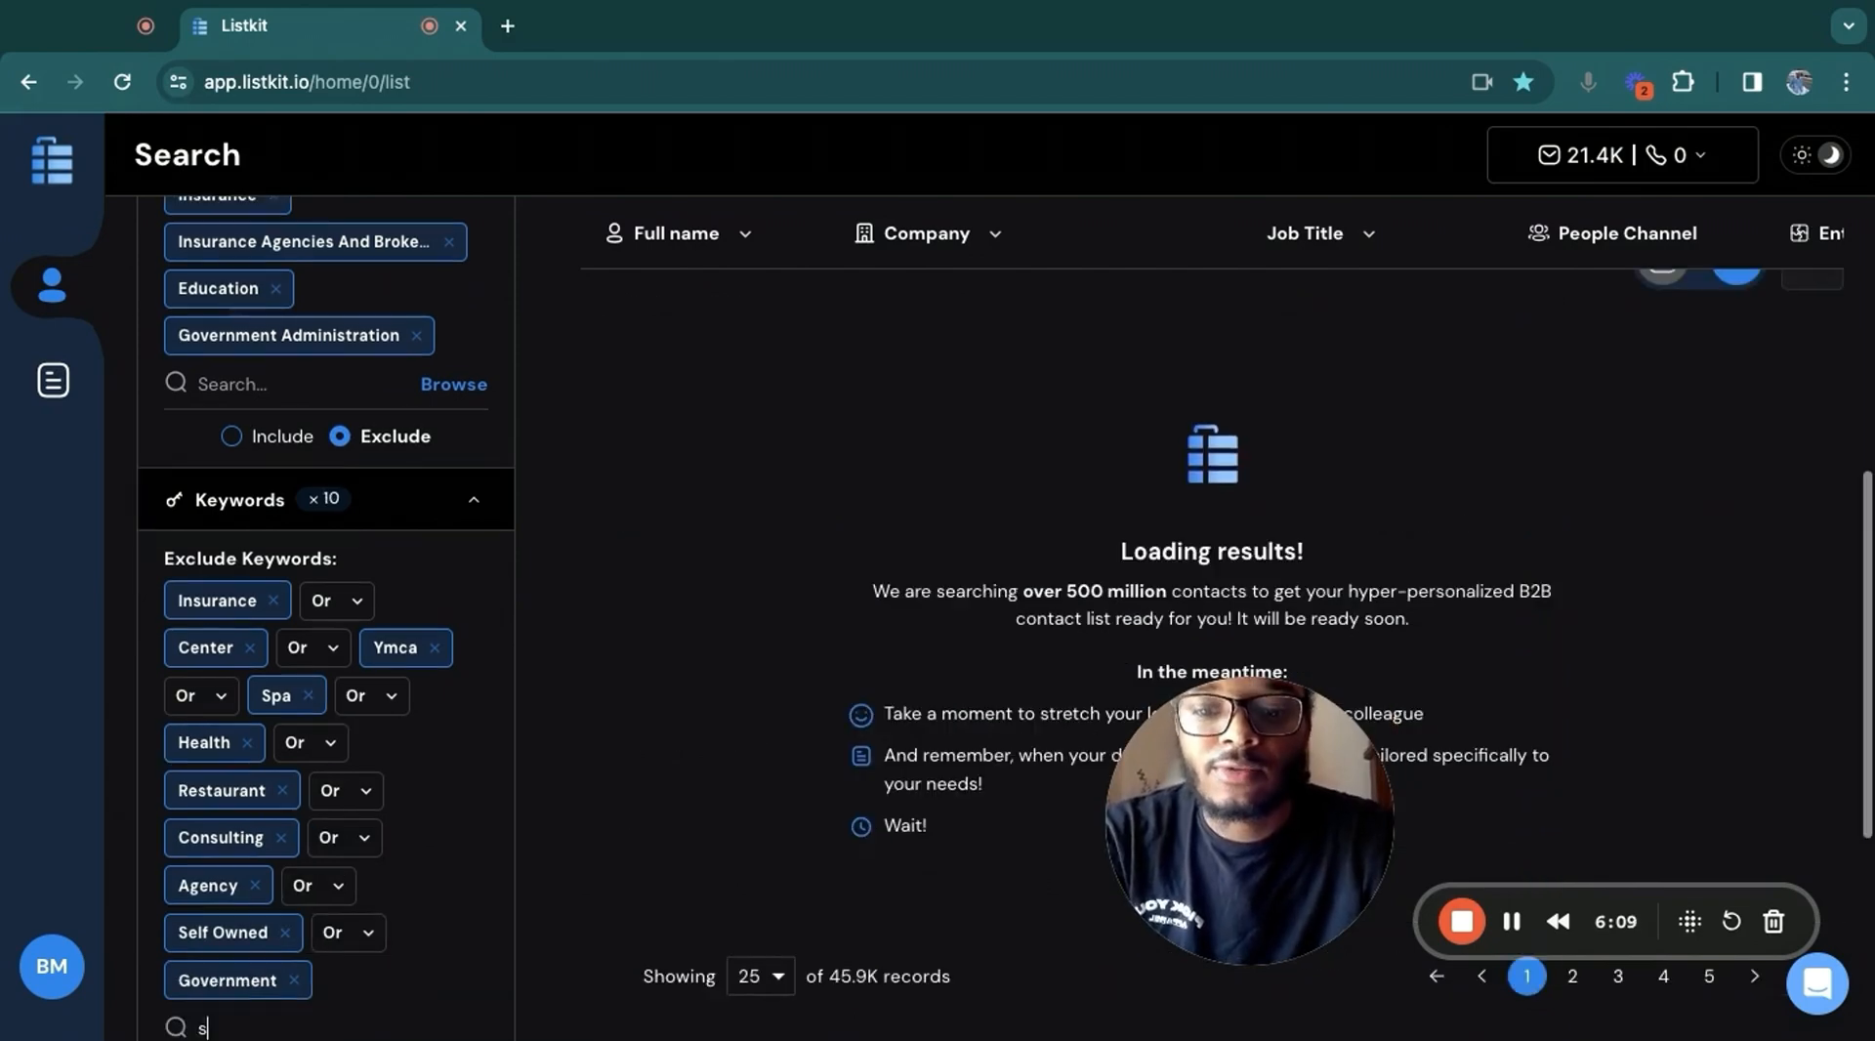
{"action": "key", "text": "Return"}
{"action": "type", "text": "payroll"}
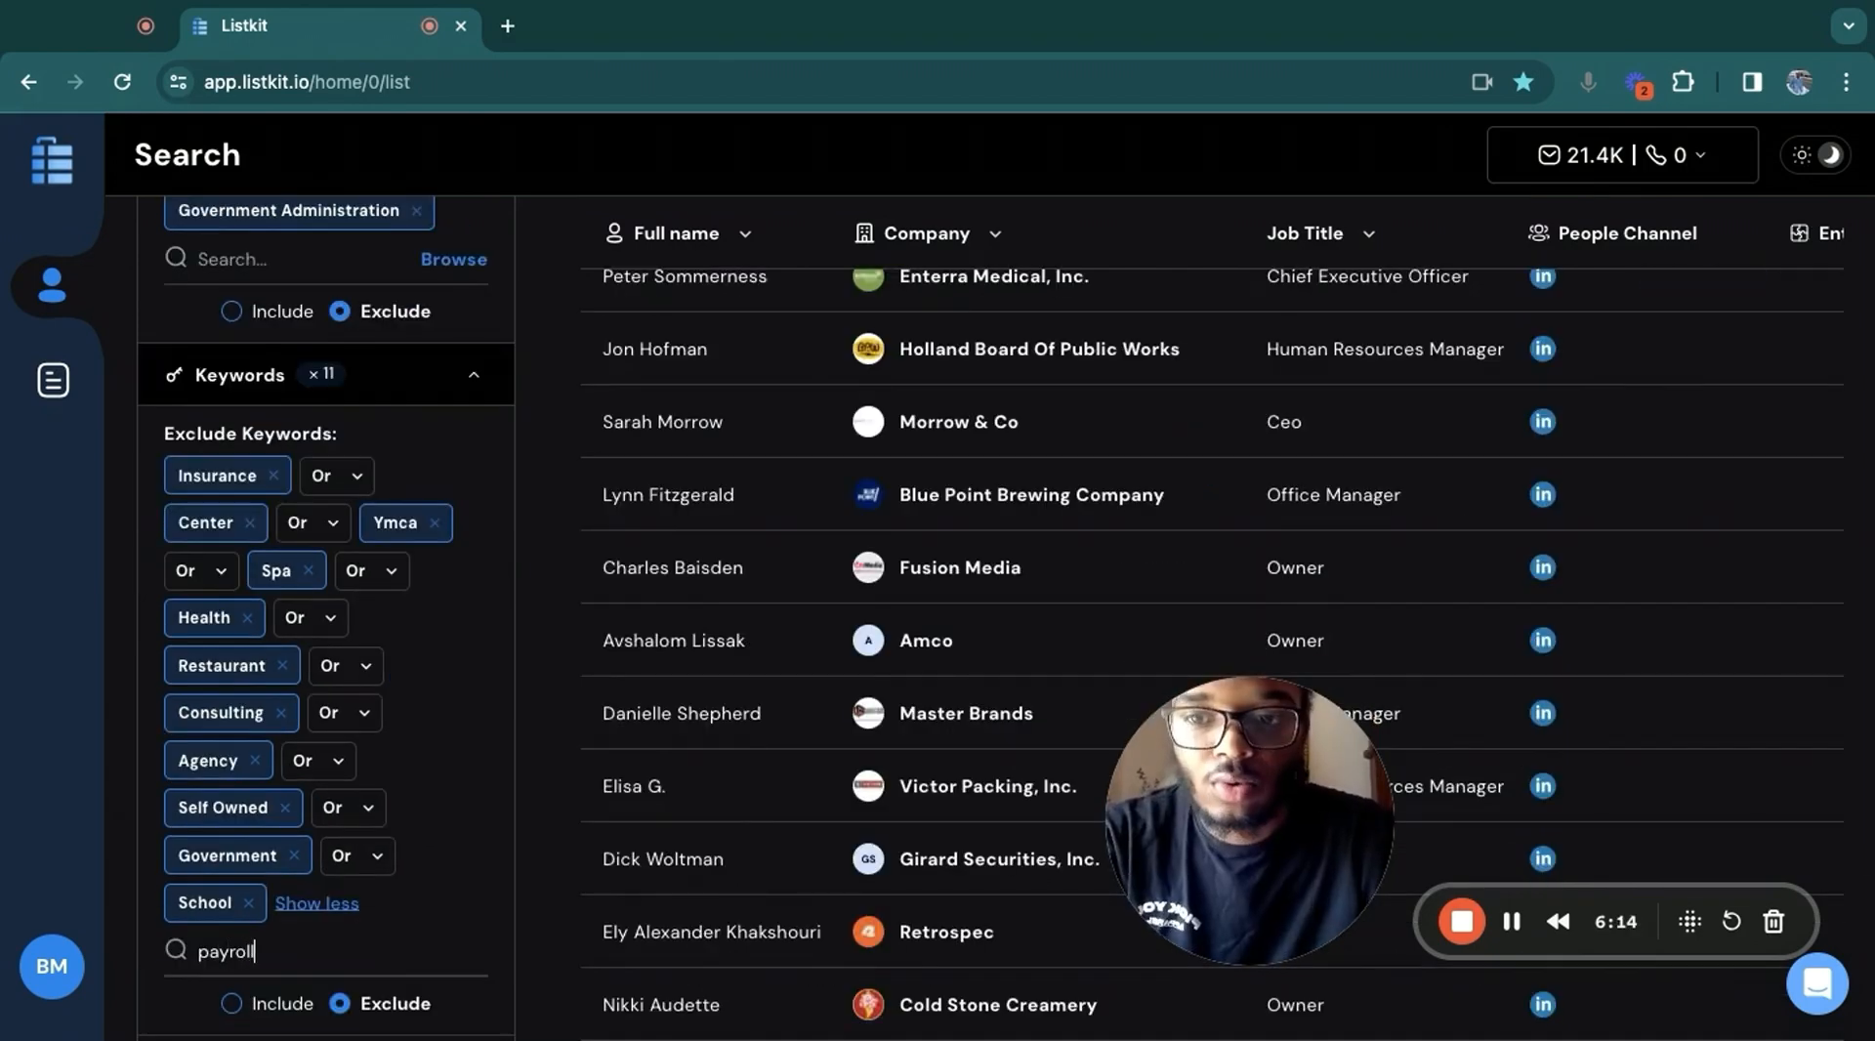
{"action": "key", "text": "Return"}
{"action": "type", "text": "human resourcea"}
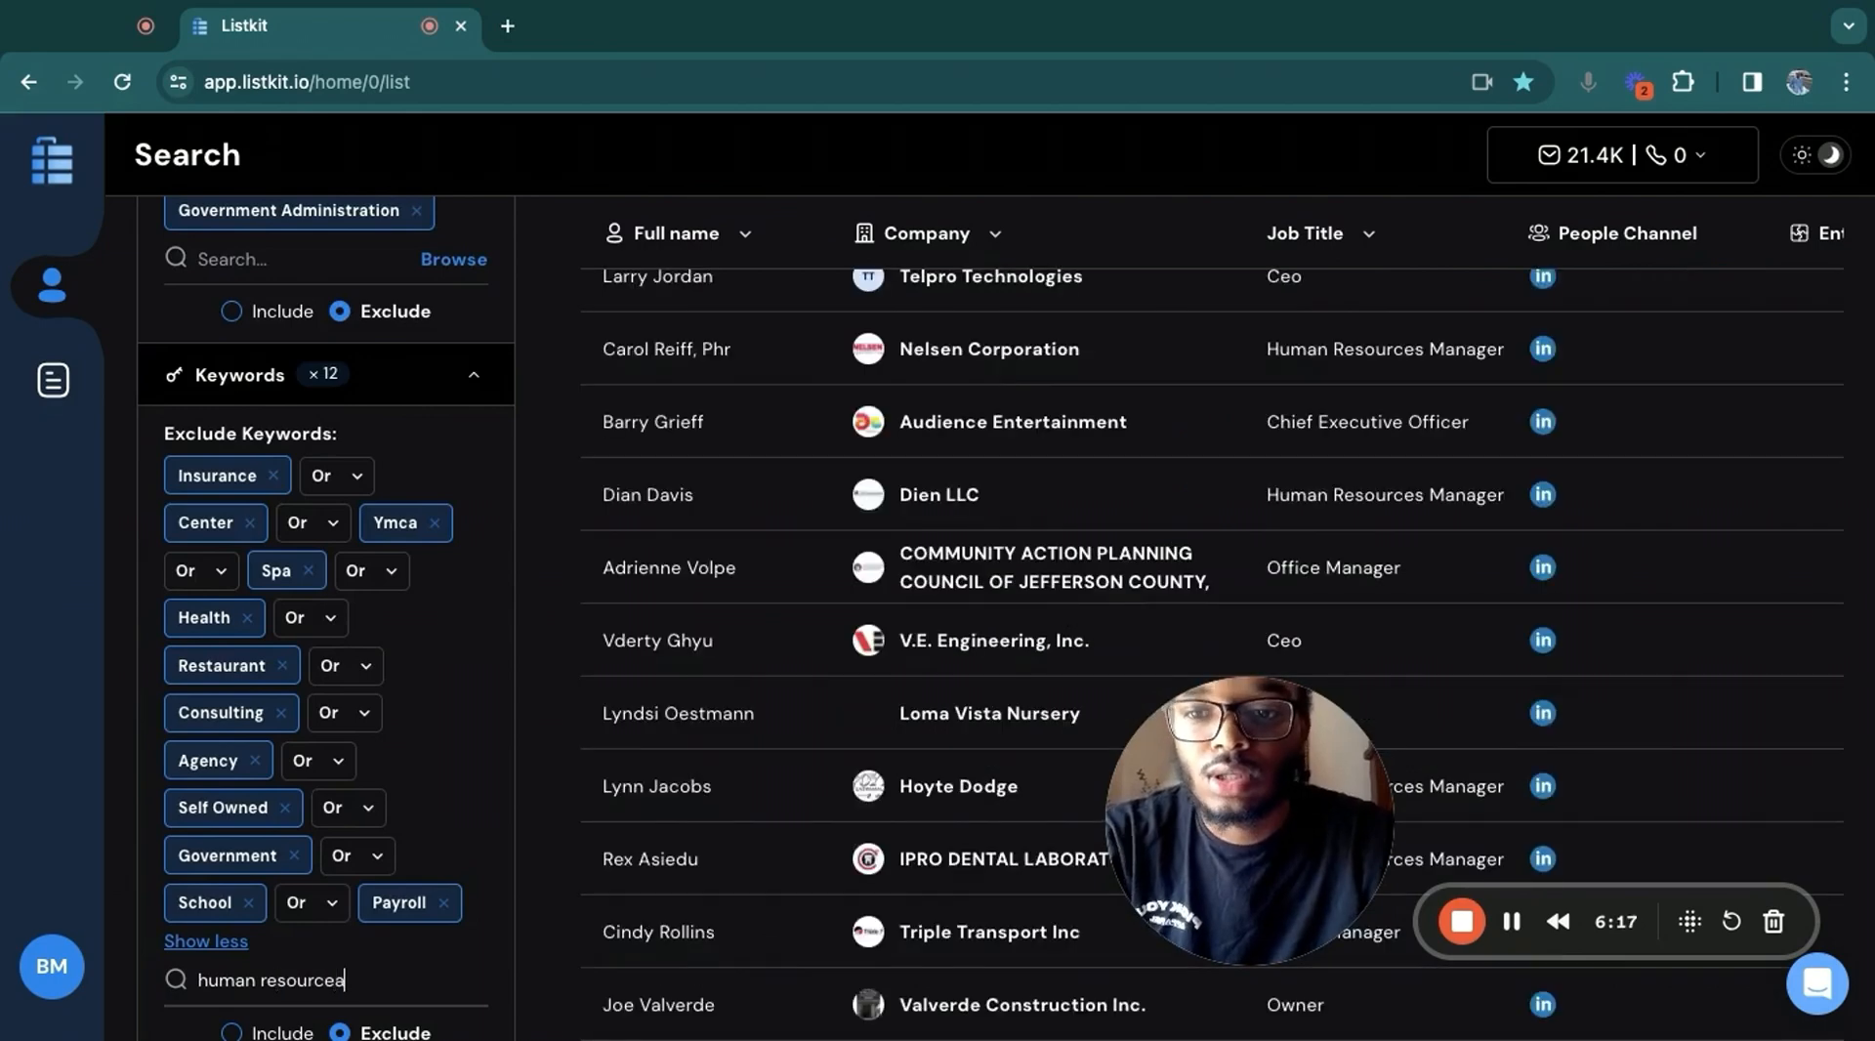
{"action": "key", "text": "Return"}
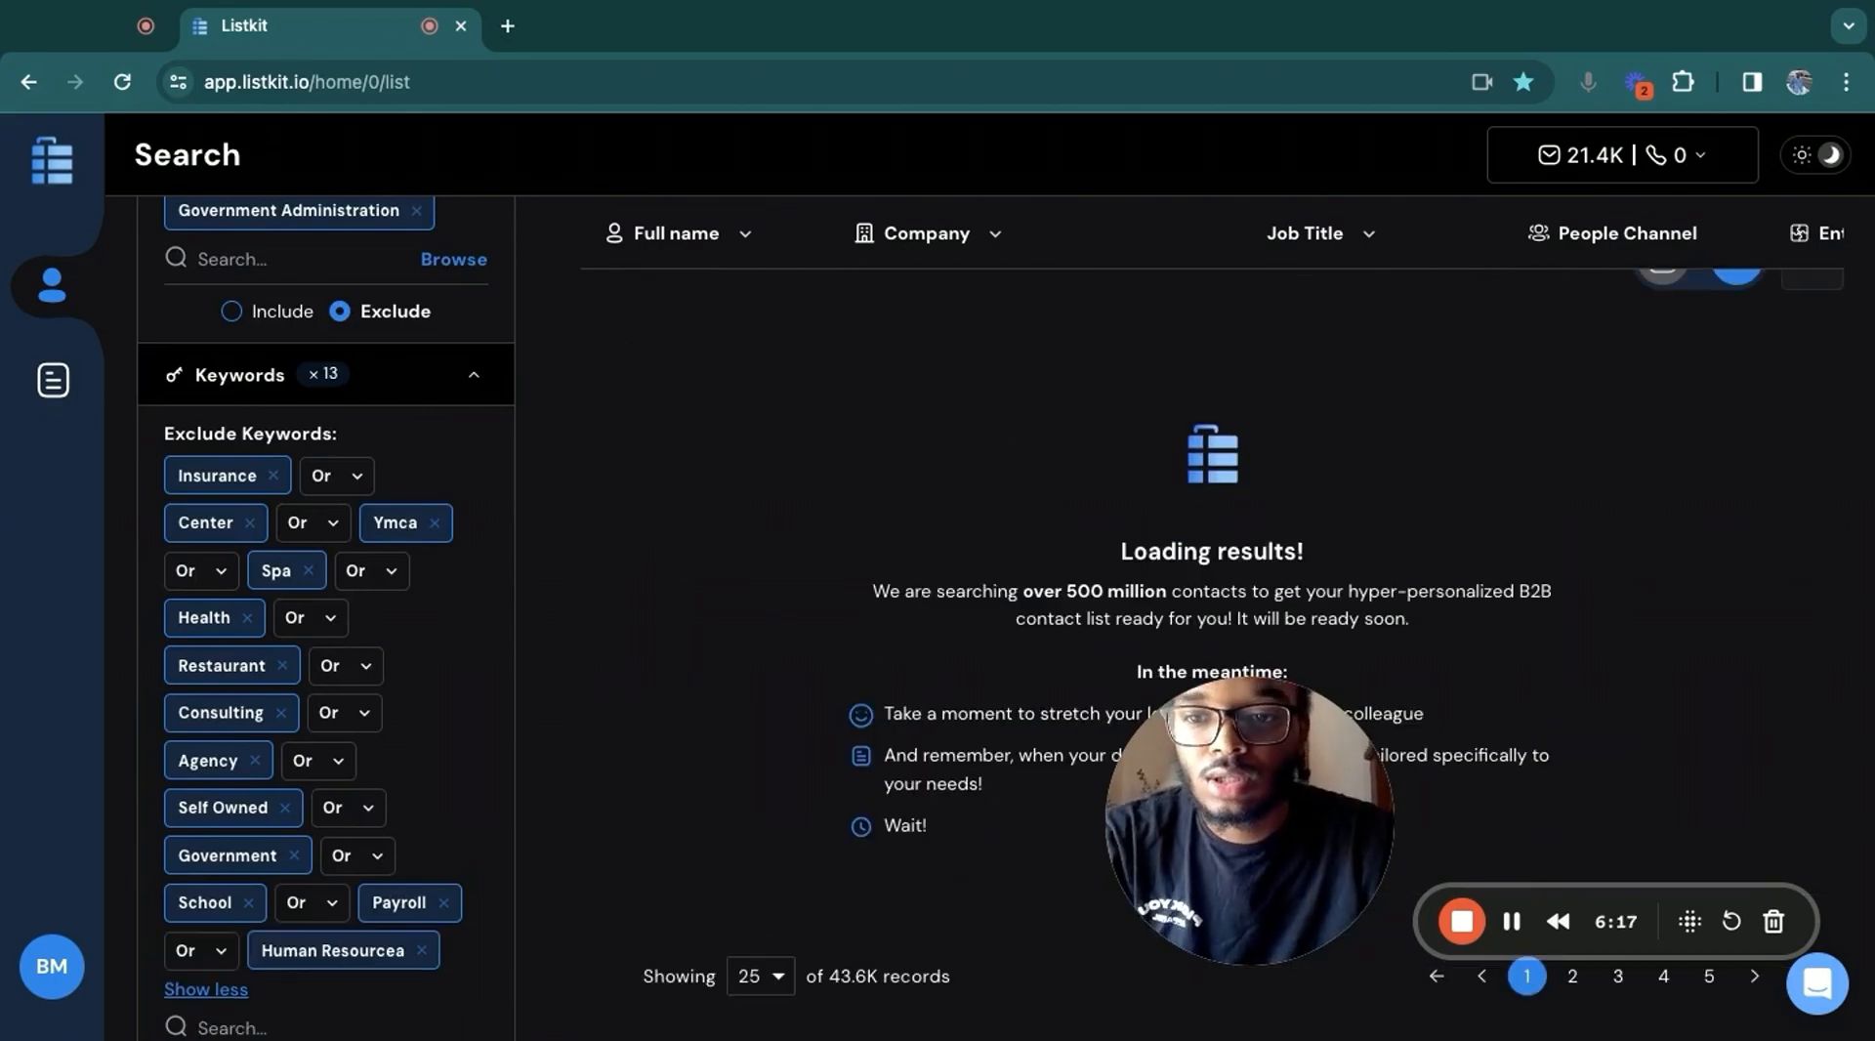
{"action": "left_click", "coordinate": [422, 953]}
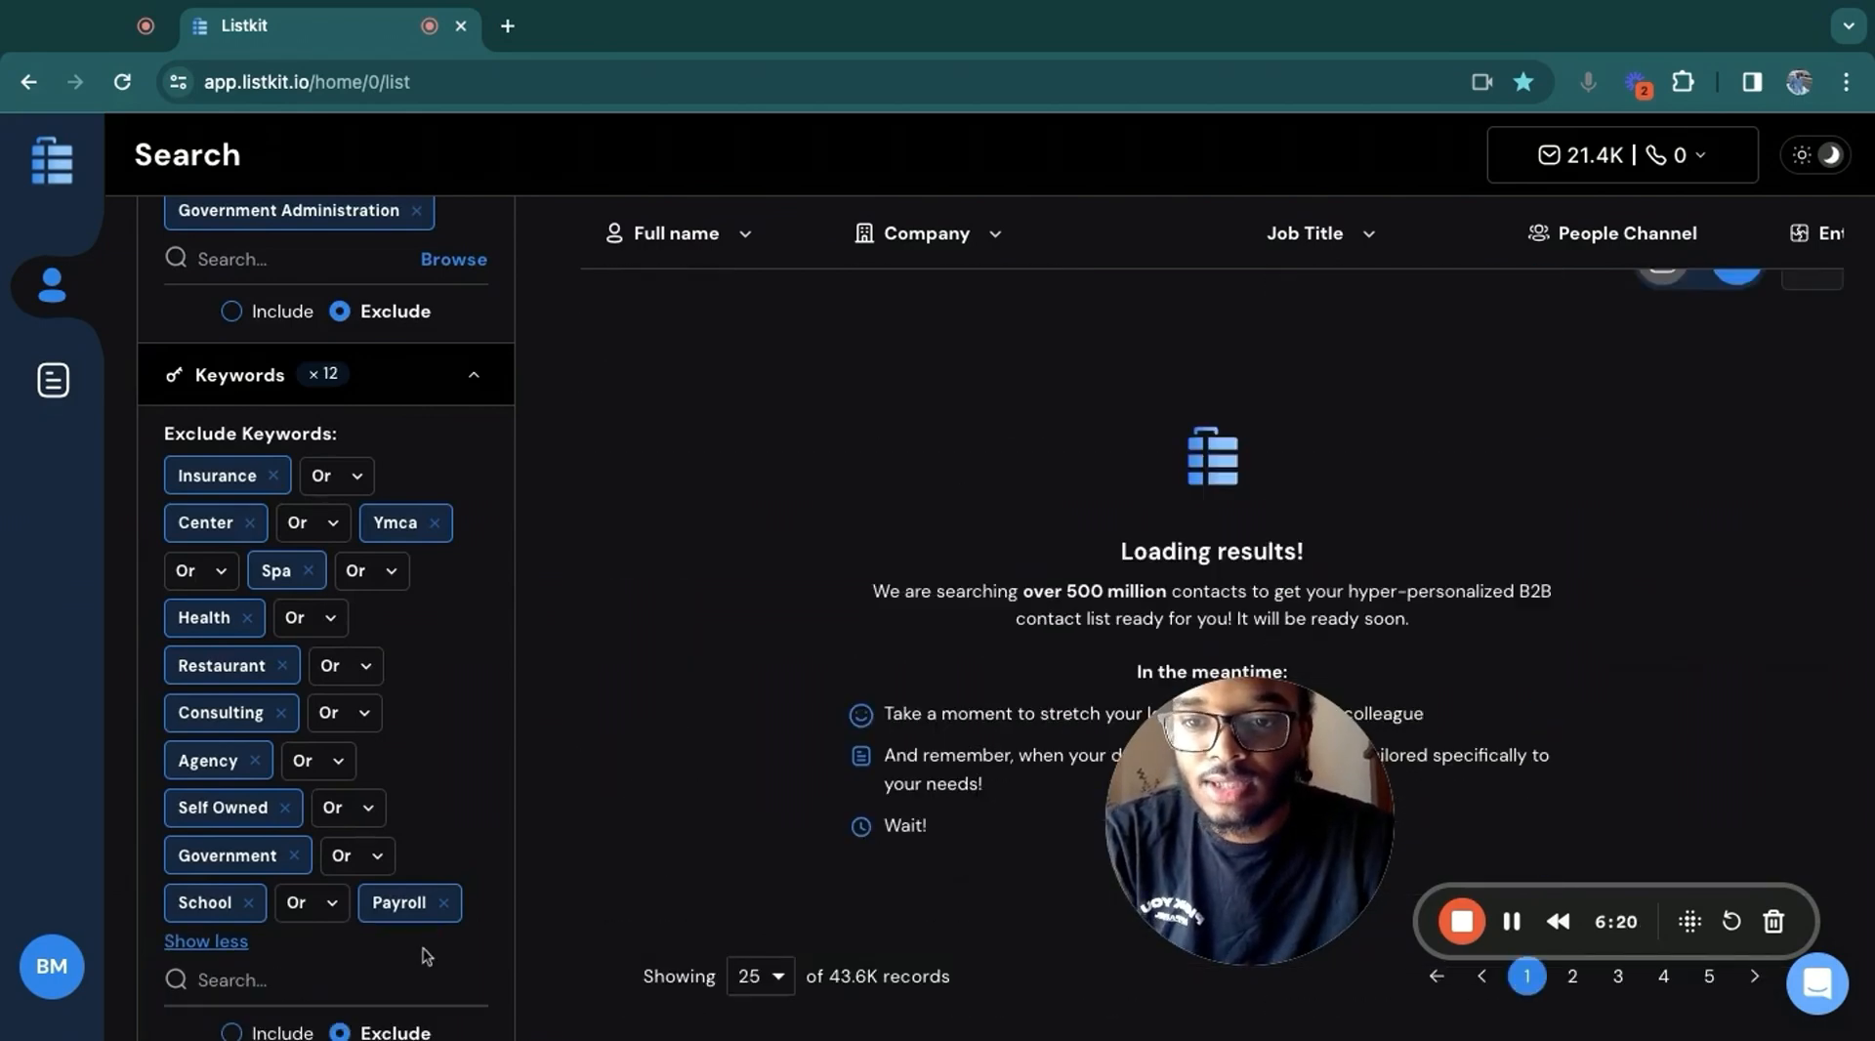
Add Human Resoucres and Benefits to the excluded keywords
{"action": "type", "text": "hum"}
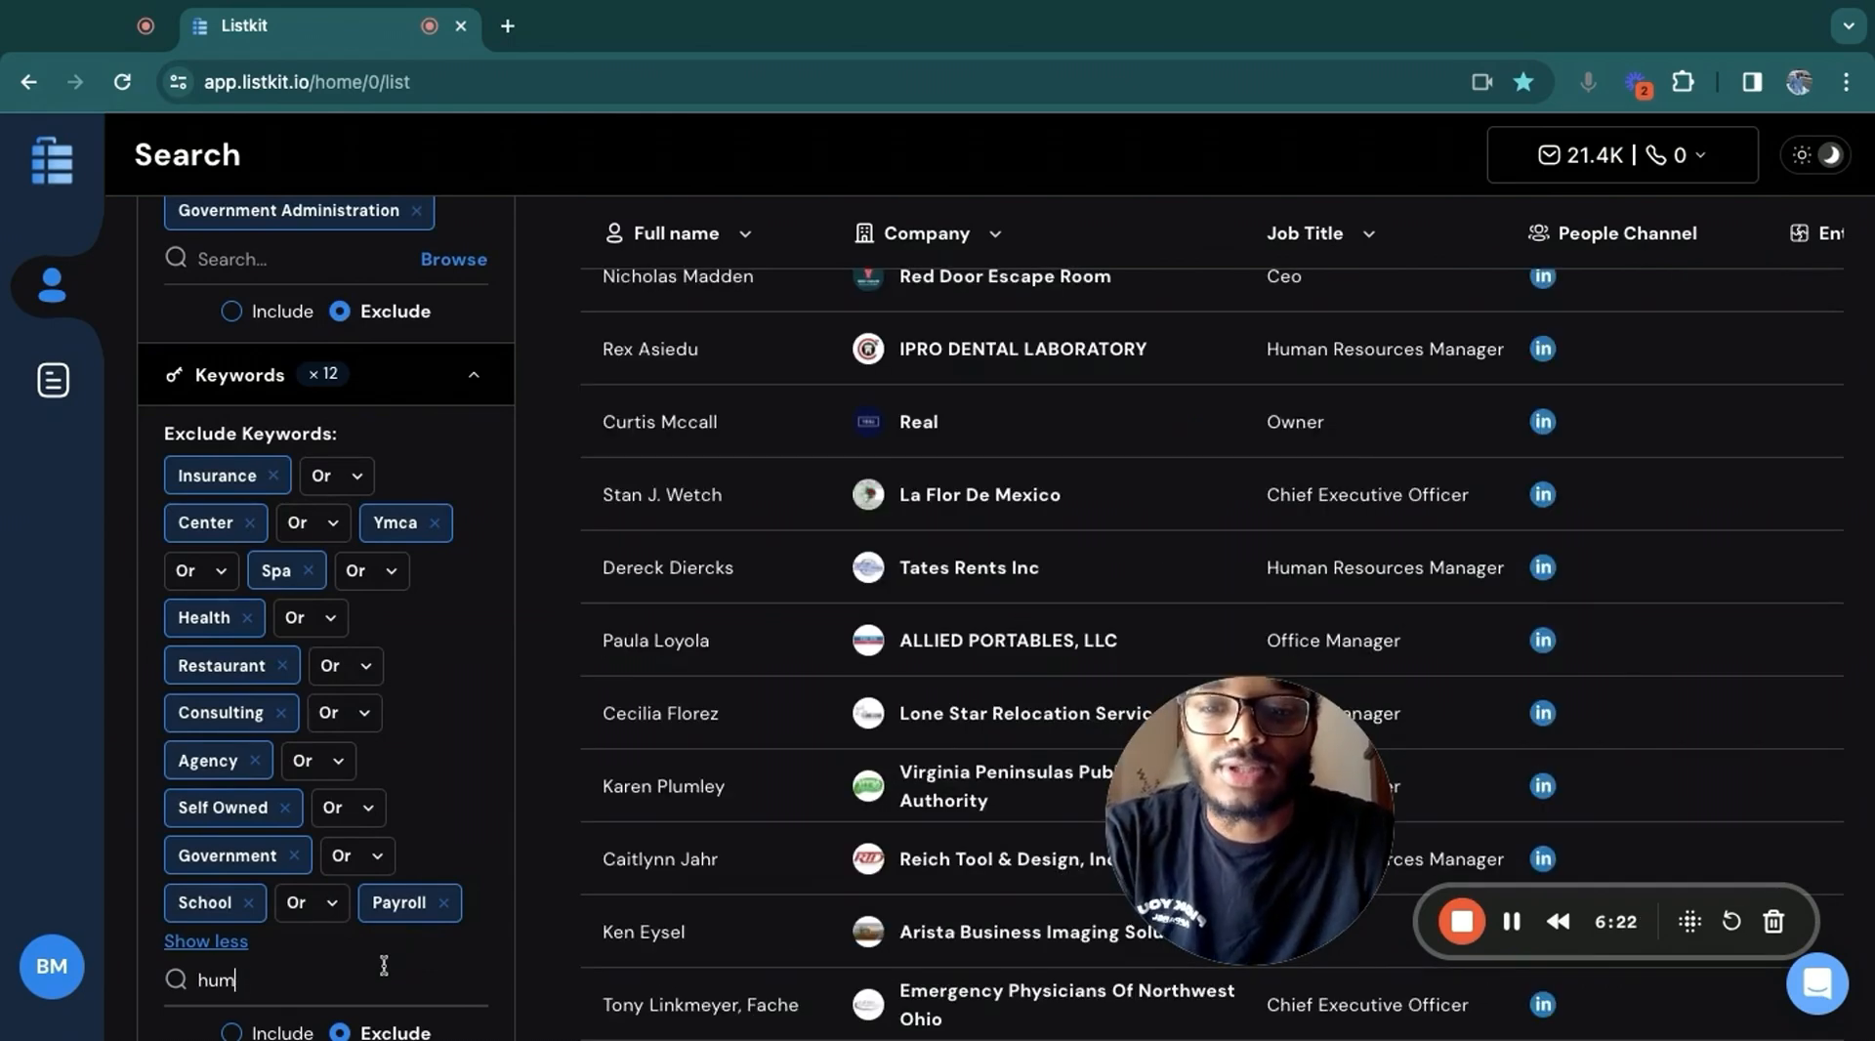
{"action": "type", "text": "an resources"}
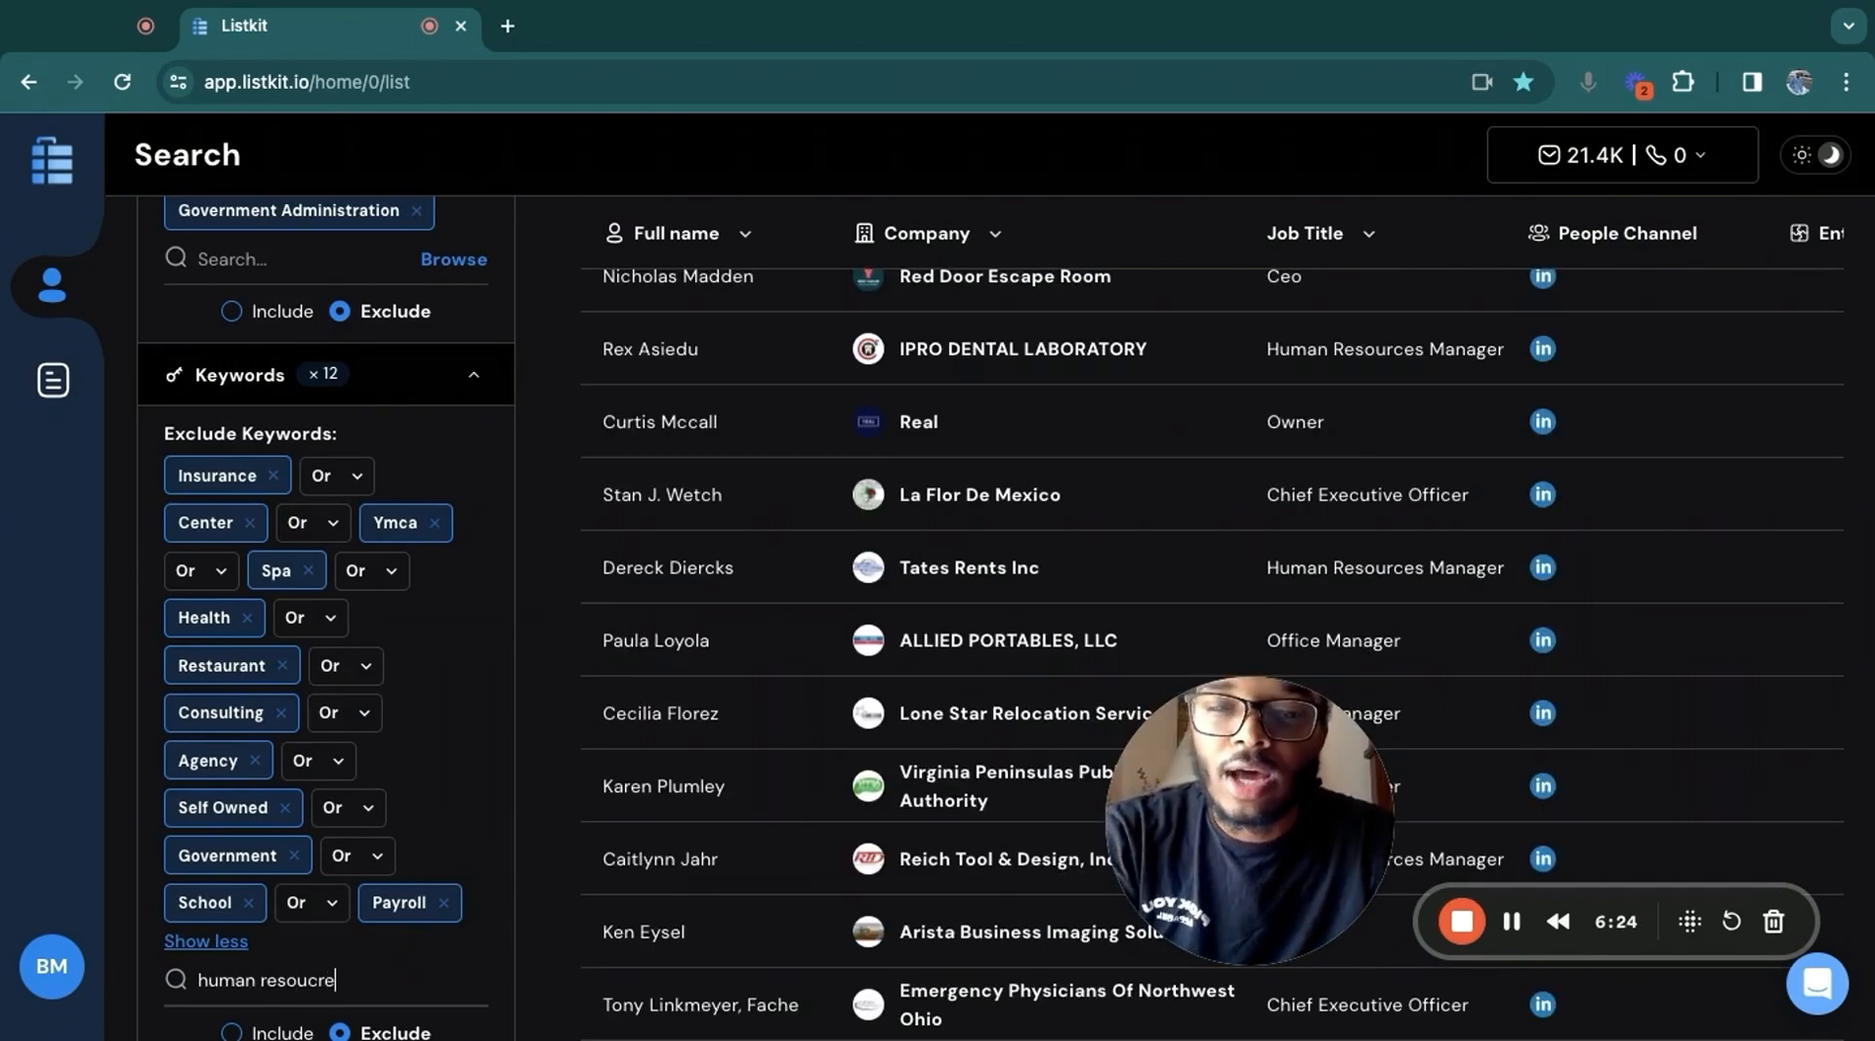
{"action": "key", "text": "Return"}
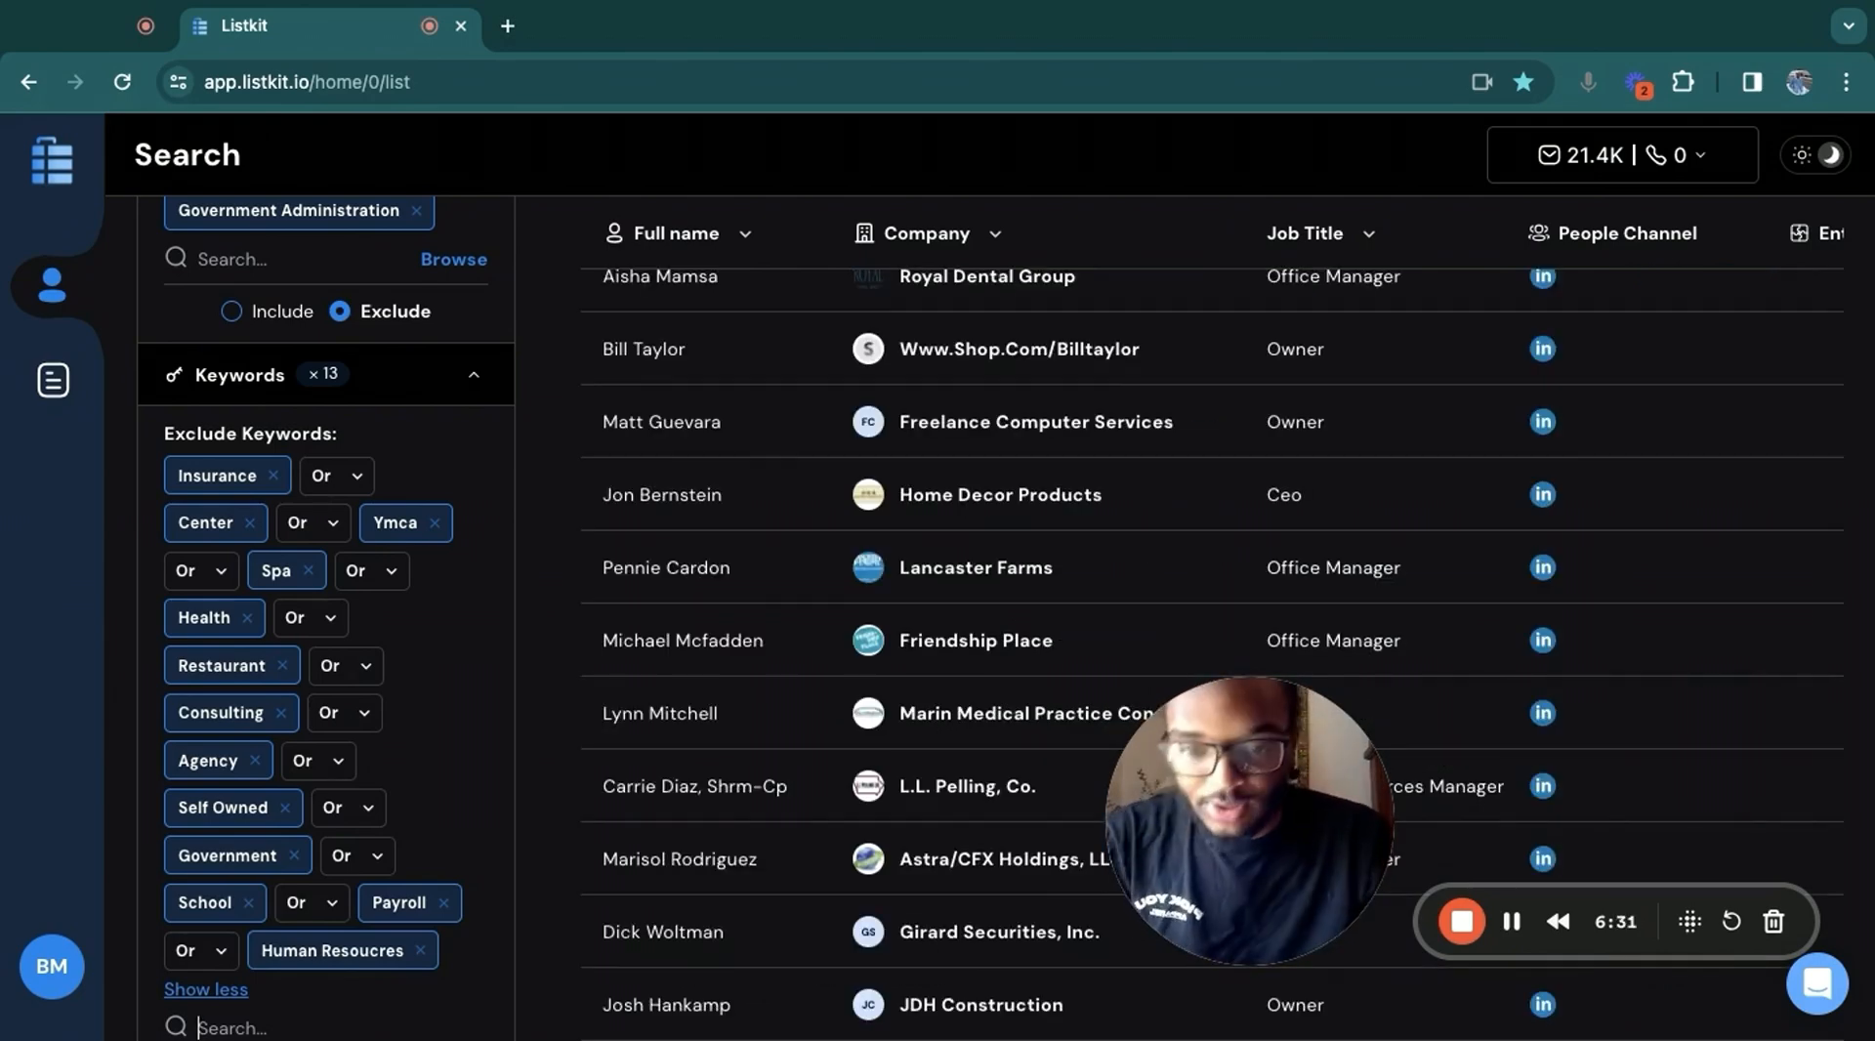
{"action": "type", "text": "beennefits"}
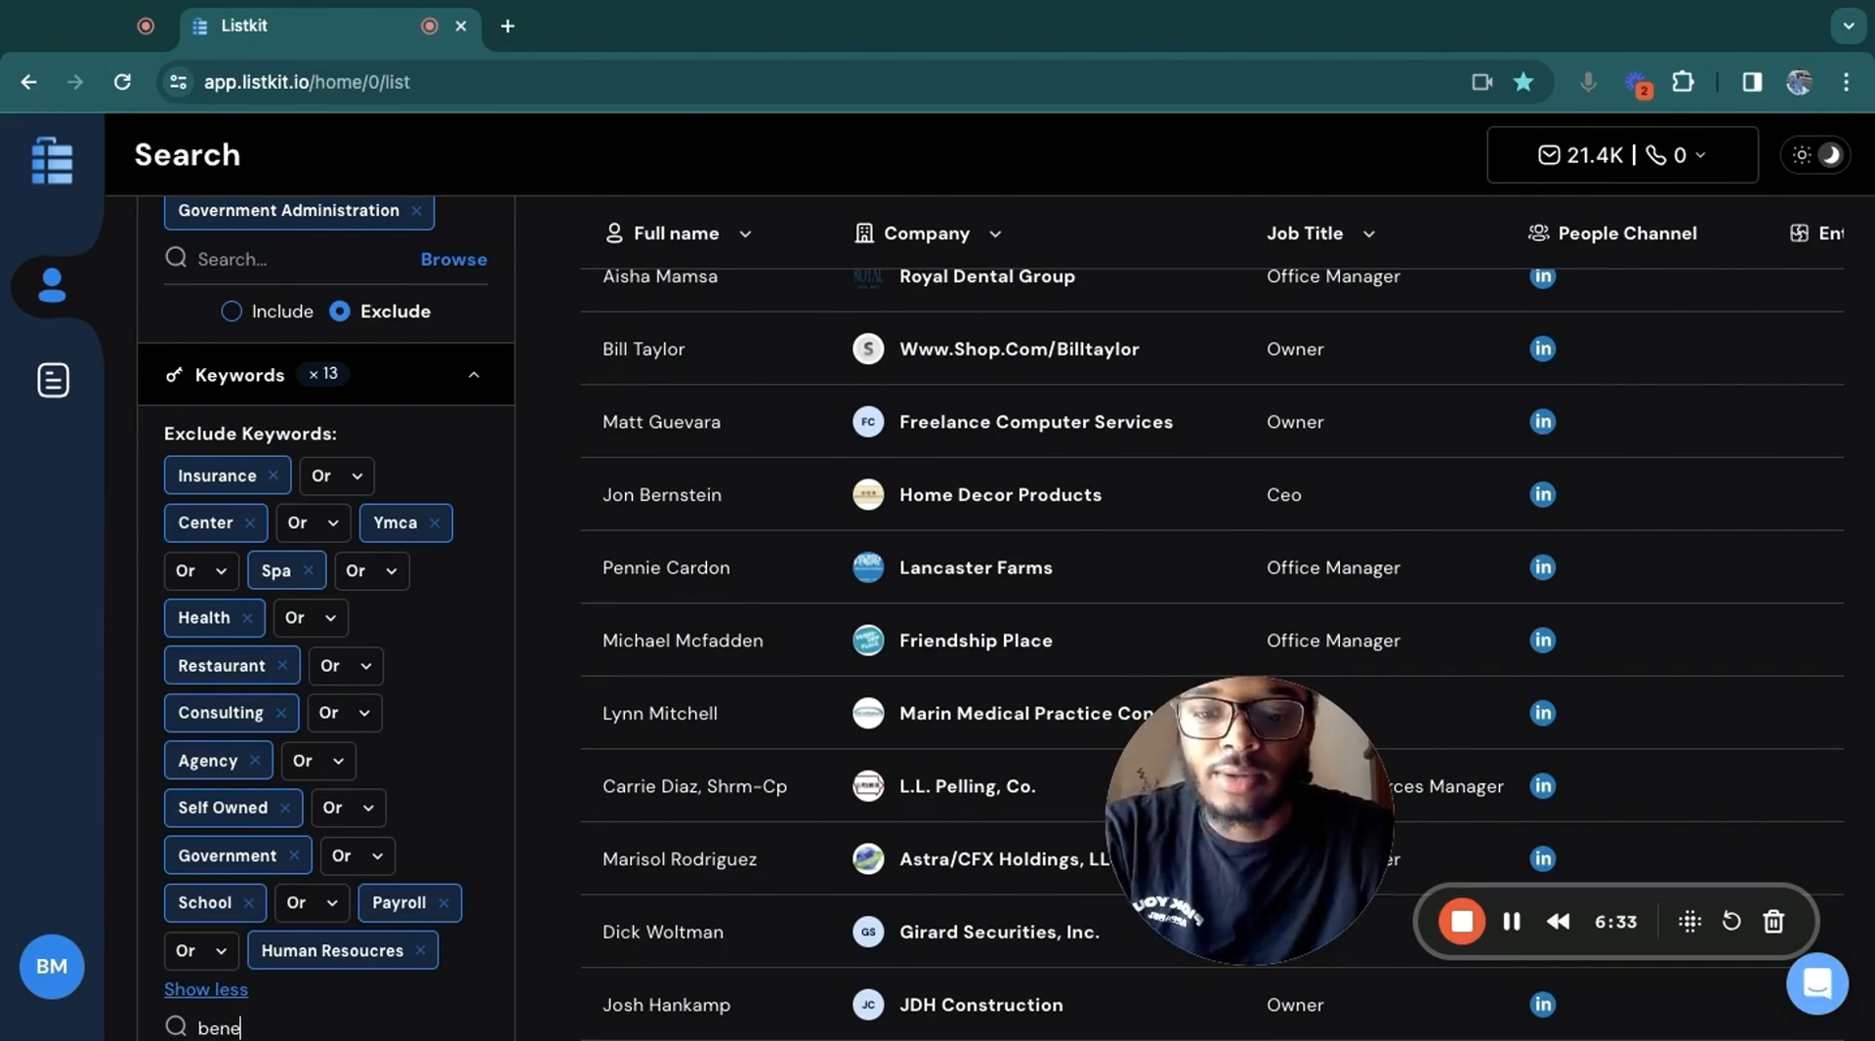
{"action": "key", "text": "Return"}
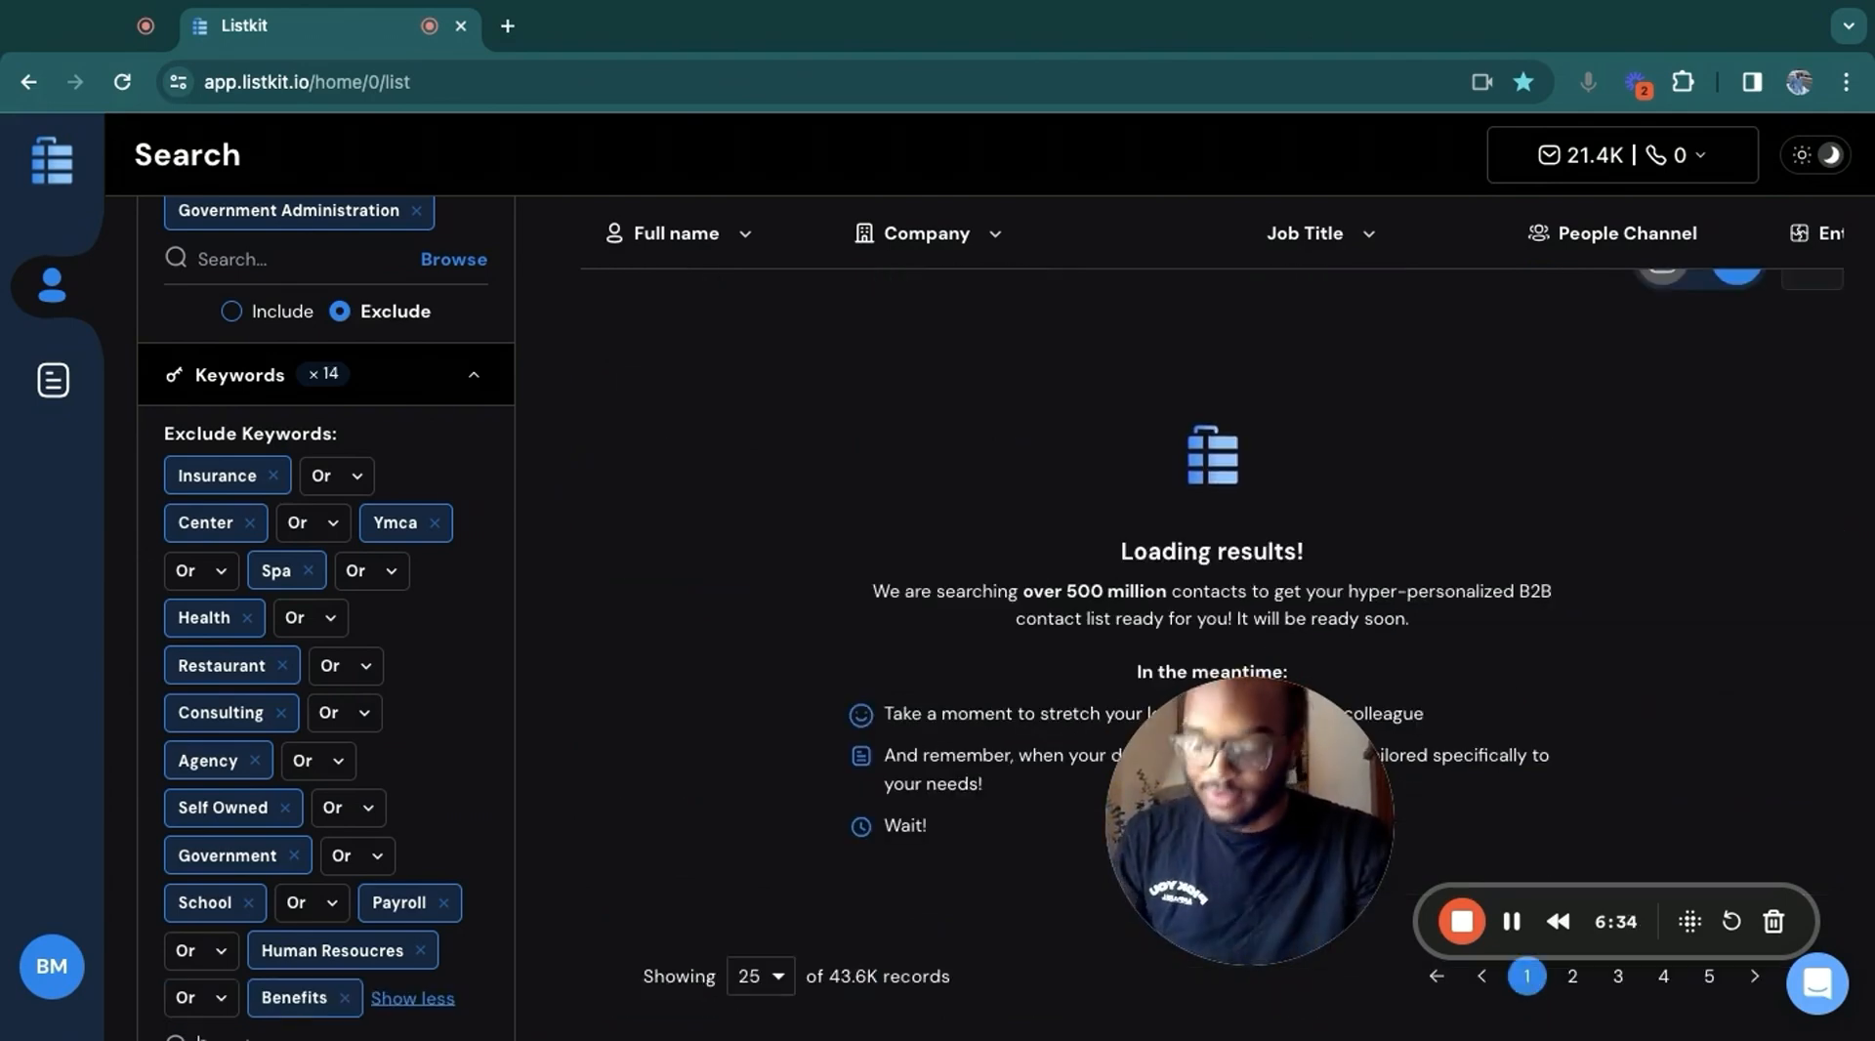
Add Investment, Investing and Investments to the excluded keywords
{"action": "scroll", "coordinate": [418, 904], "scroll_direction": "down", "scroll_amount": 1}
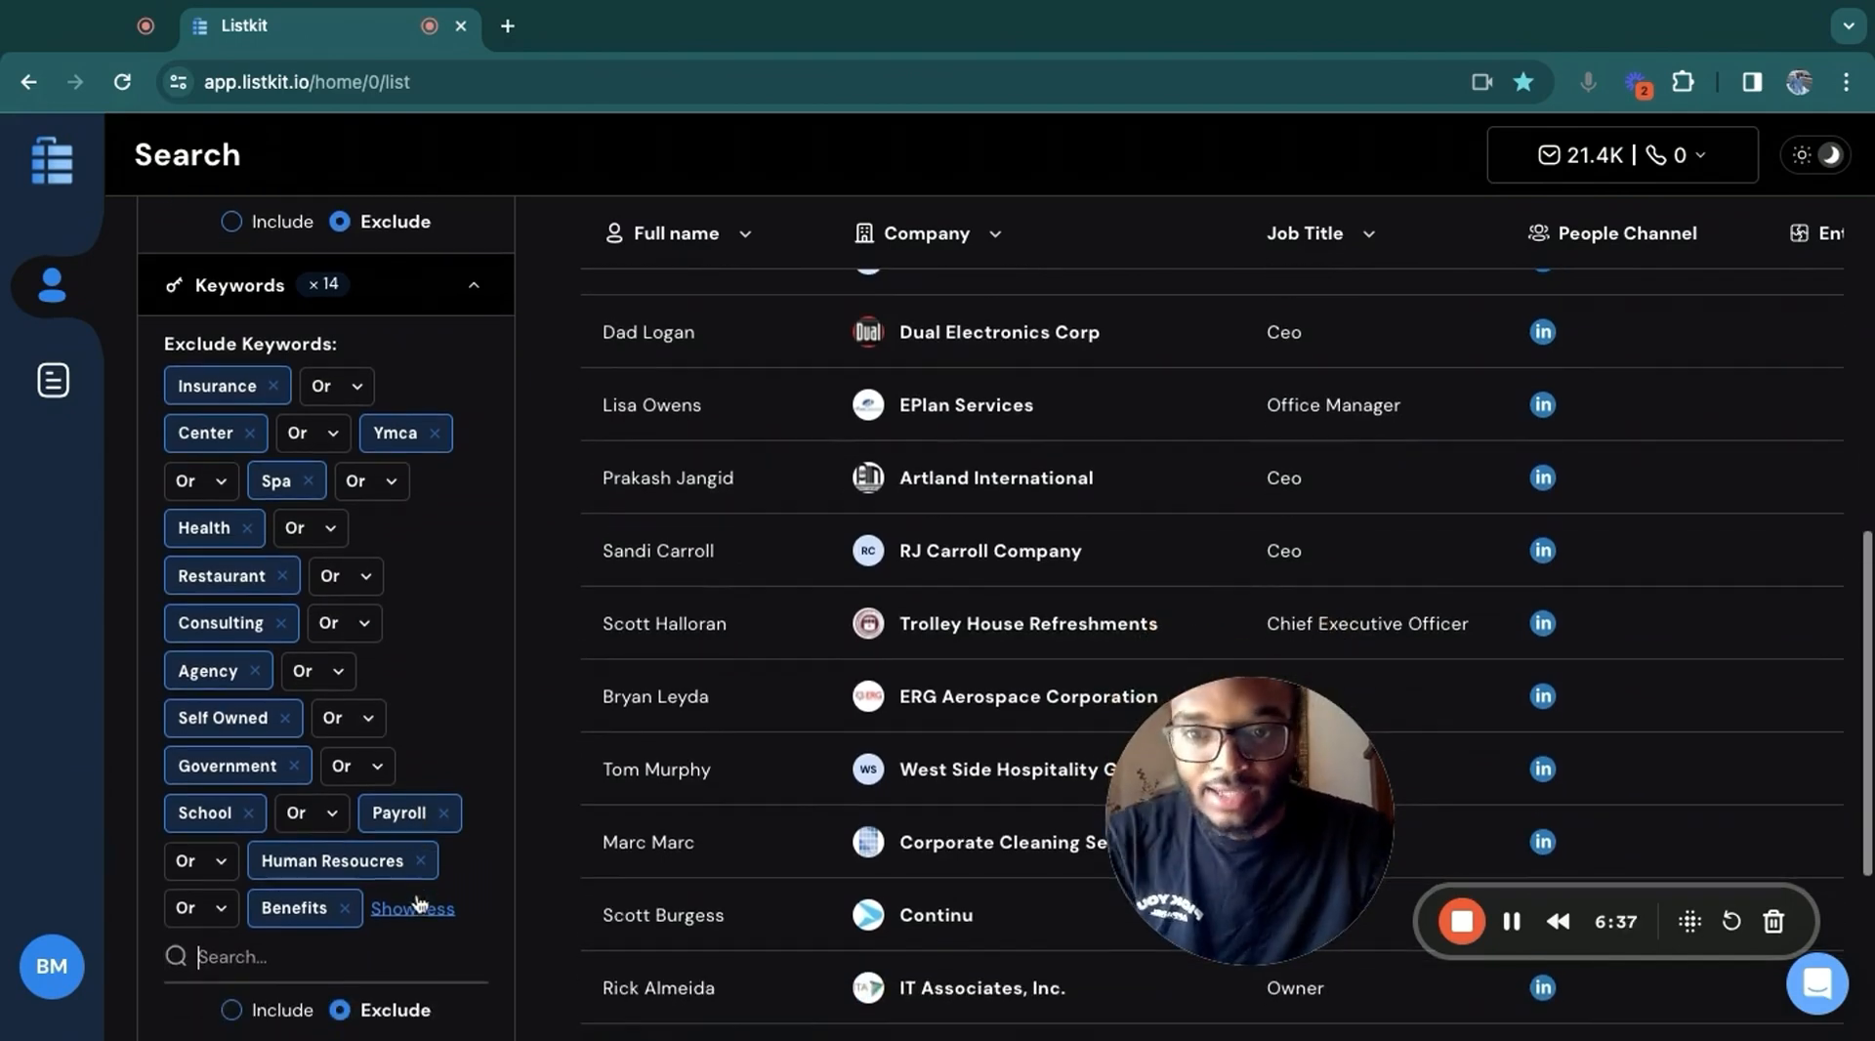
{"action": "type", "text": "investment"}
{"action": "key", "text": "Return"}
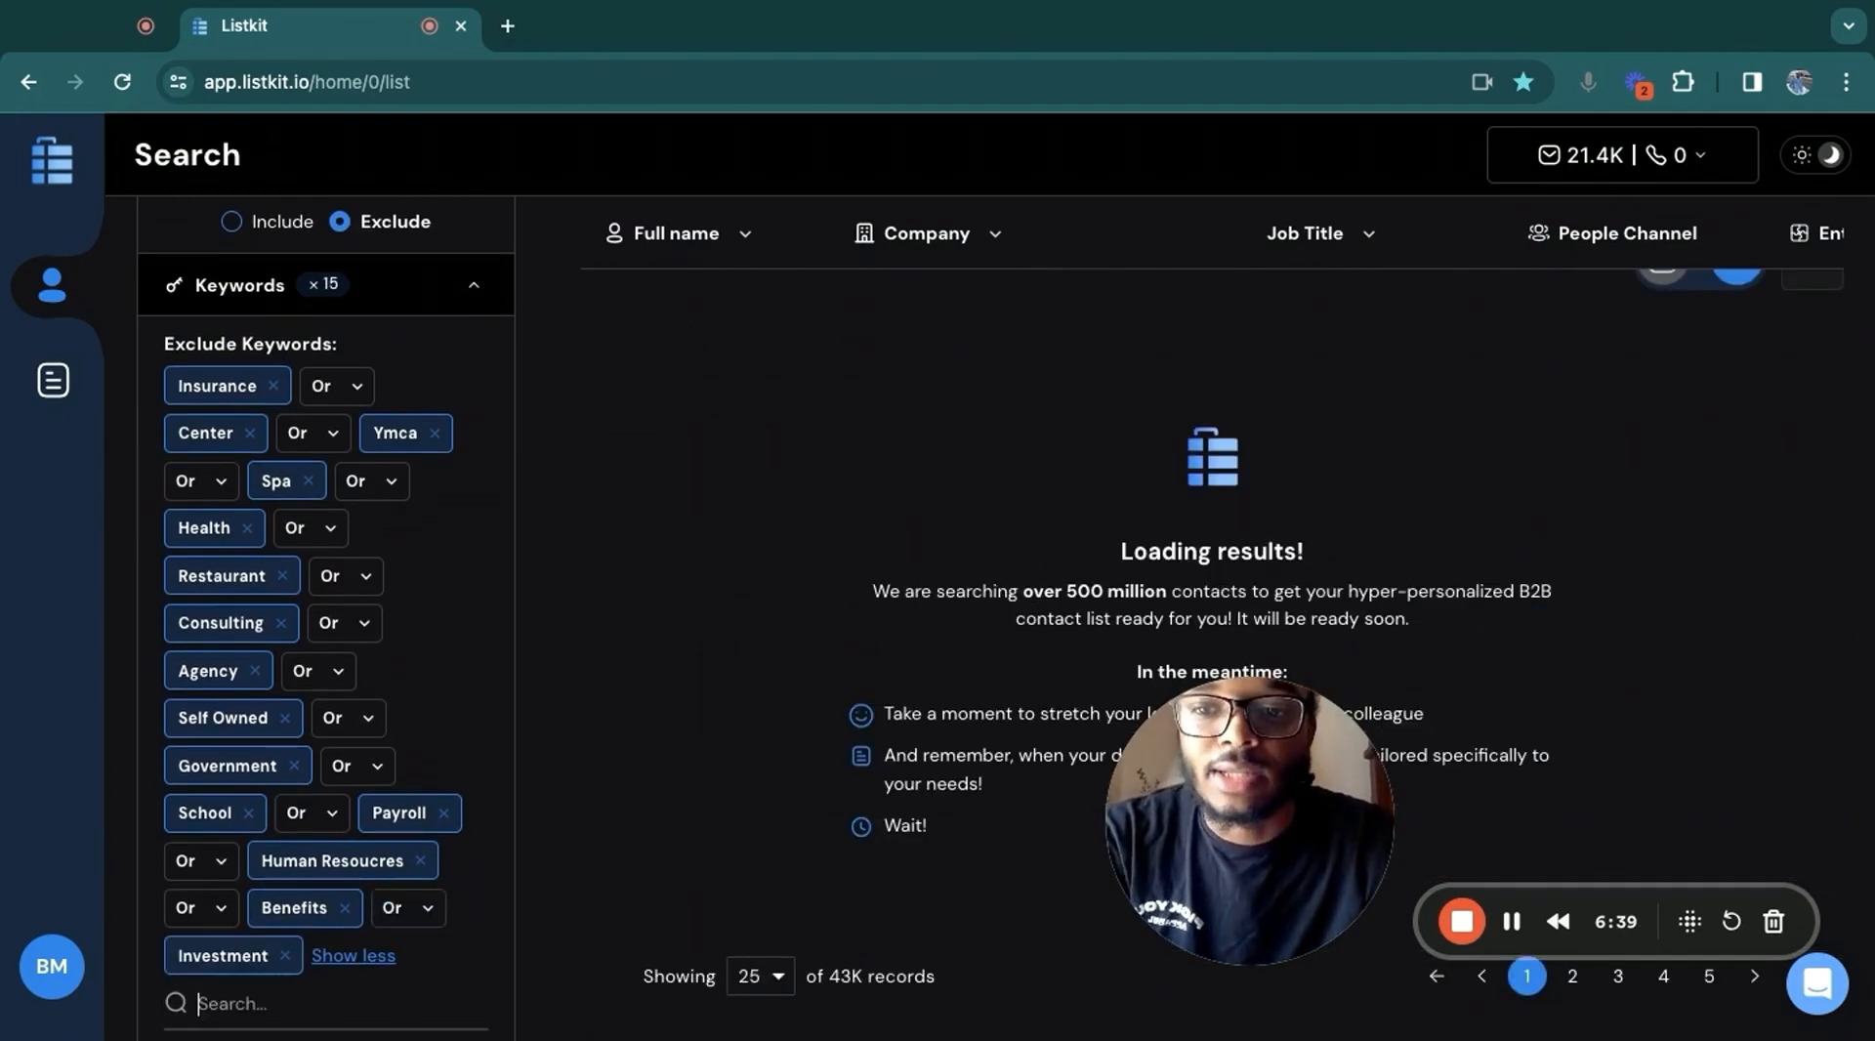
{"action": "type", "text": "investing"}
{"action": "key", "text": "Return"}
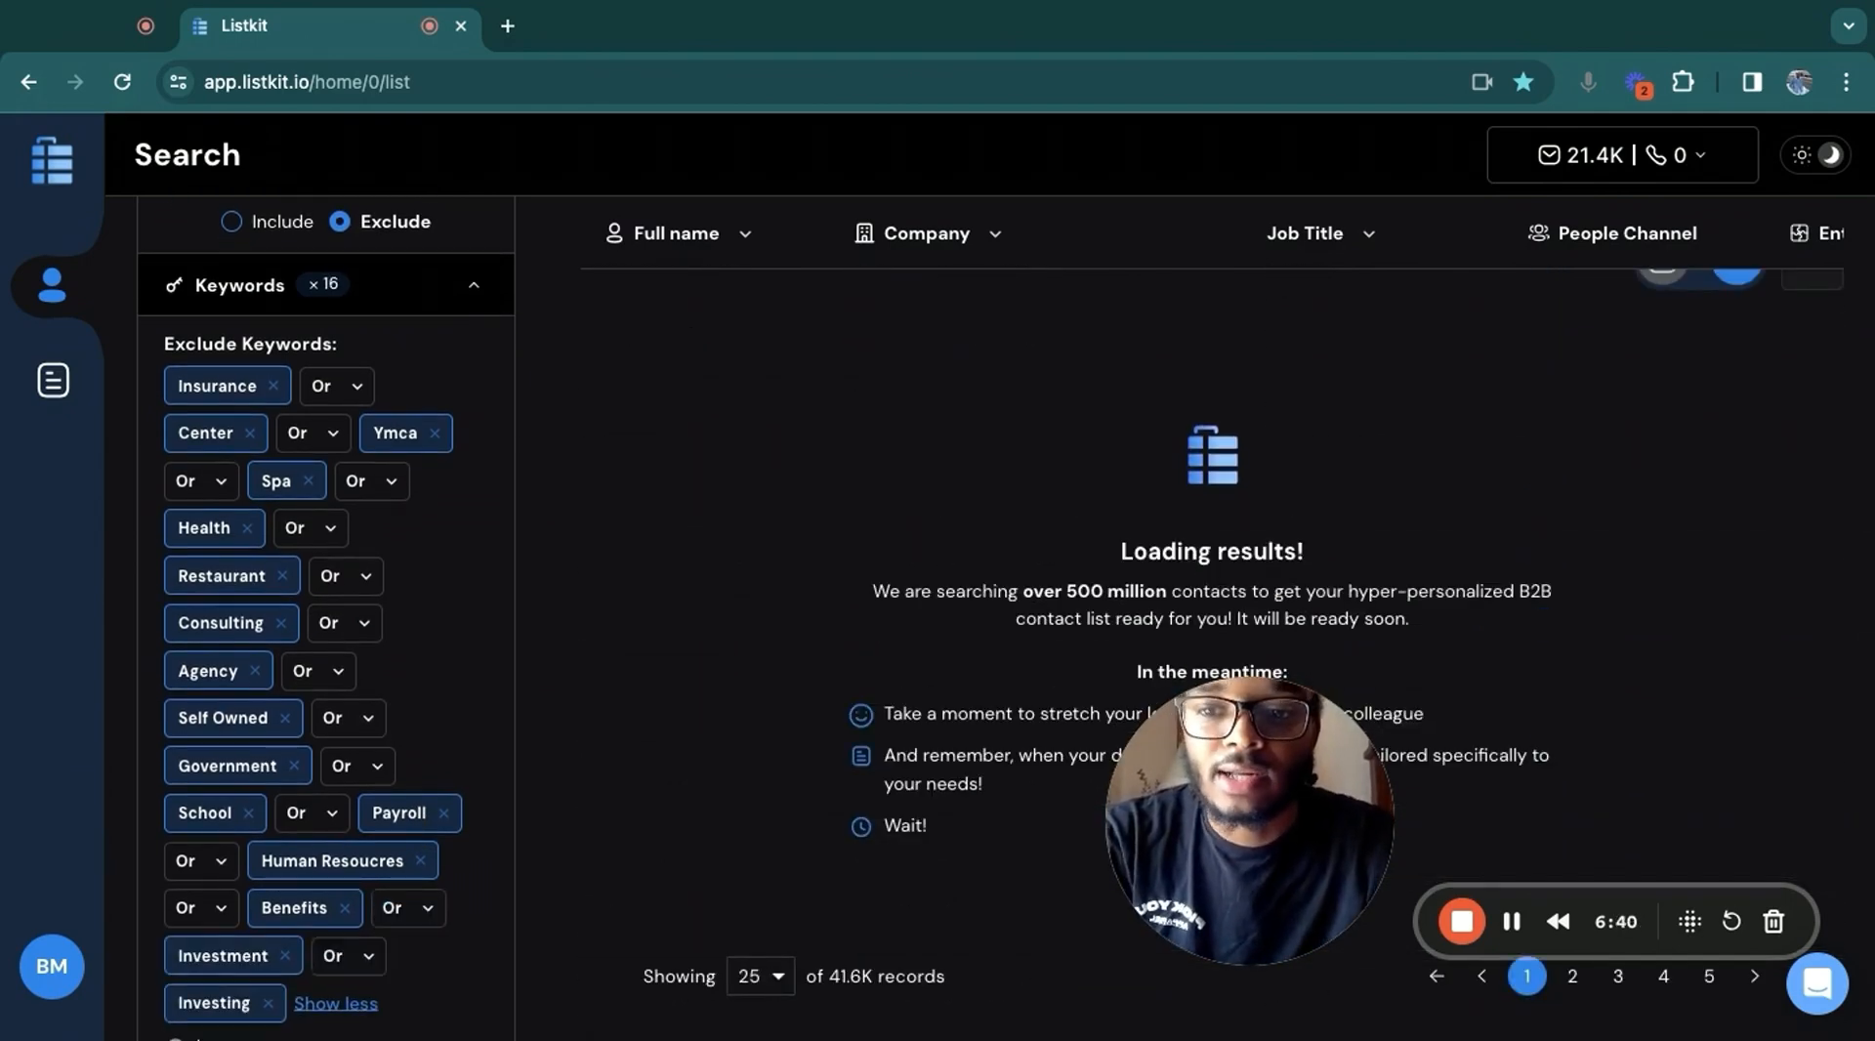
{"action": "type", "text": "investments"}
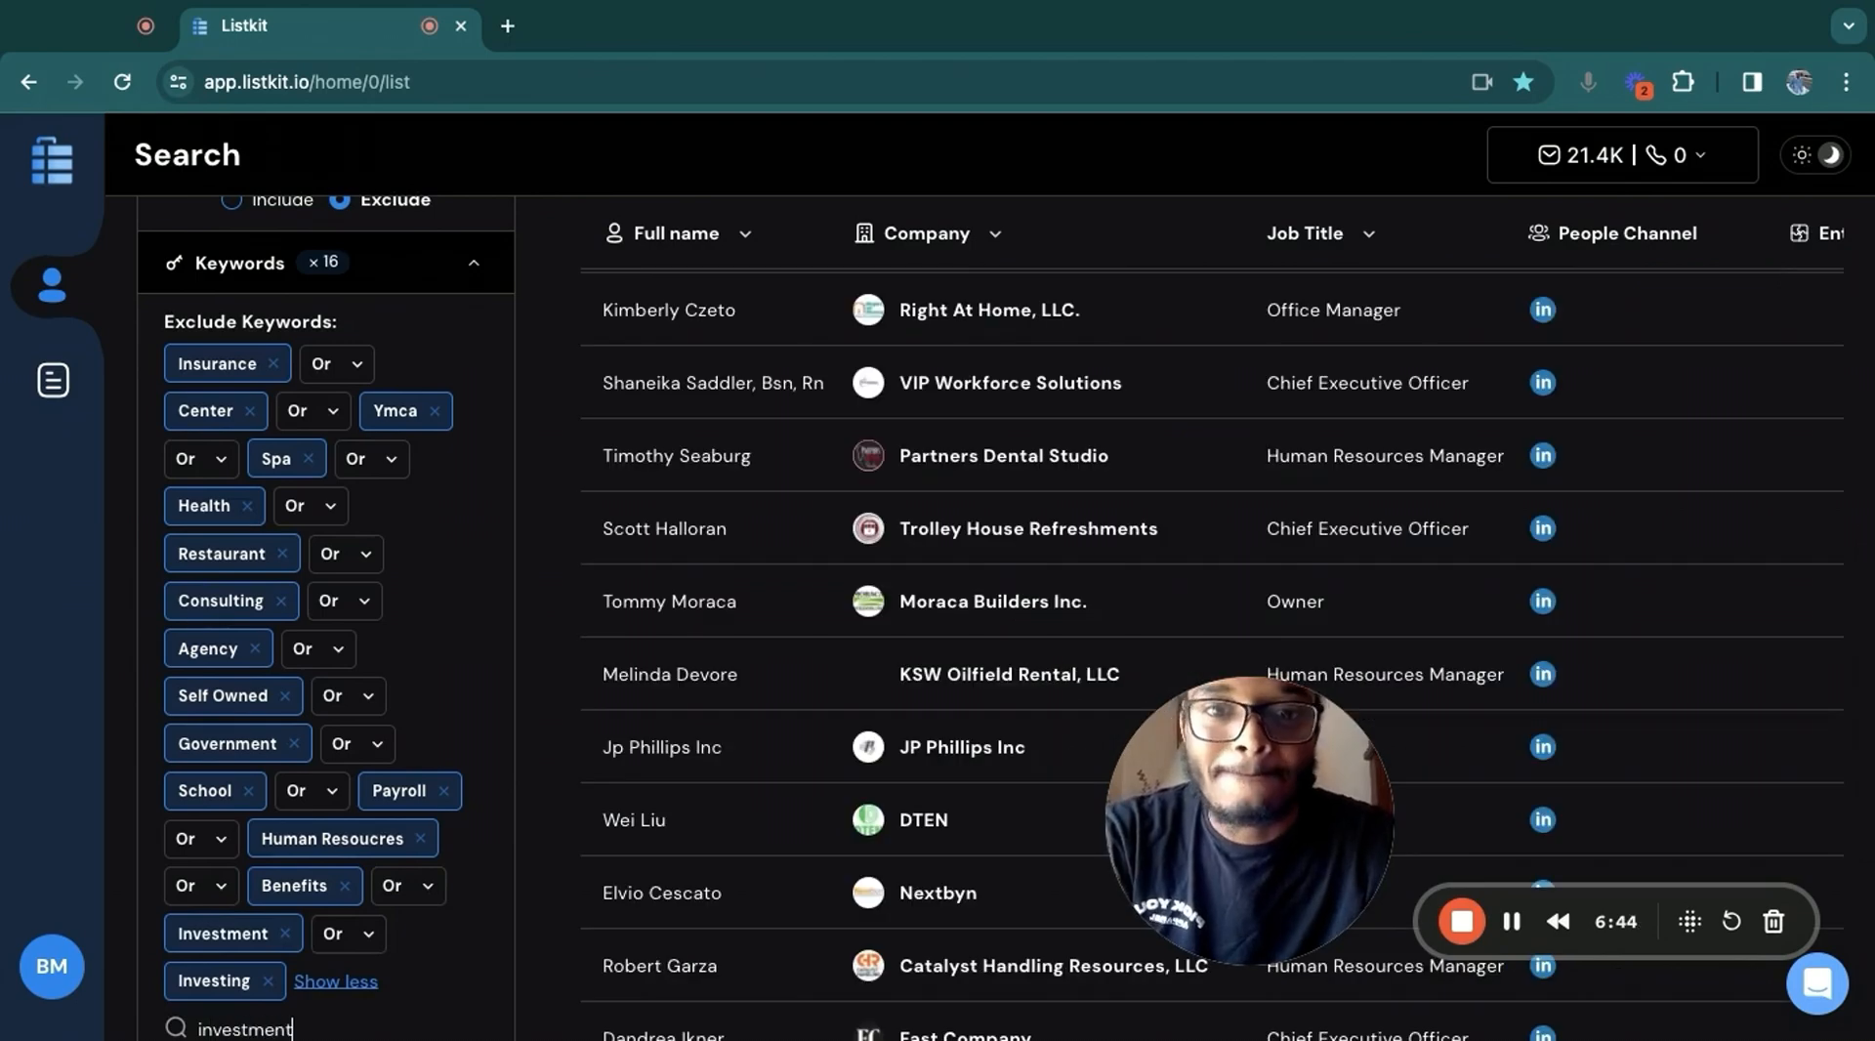
{"action": "key", "text": "Return"}
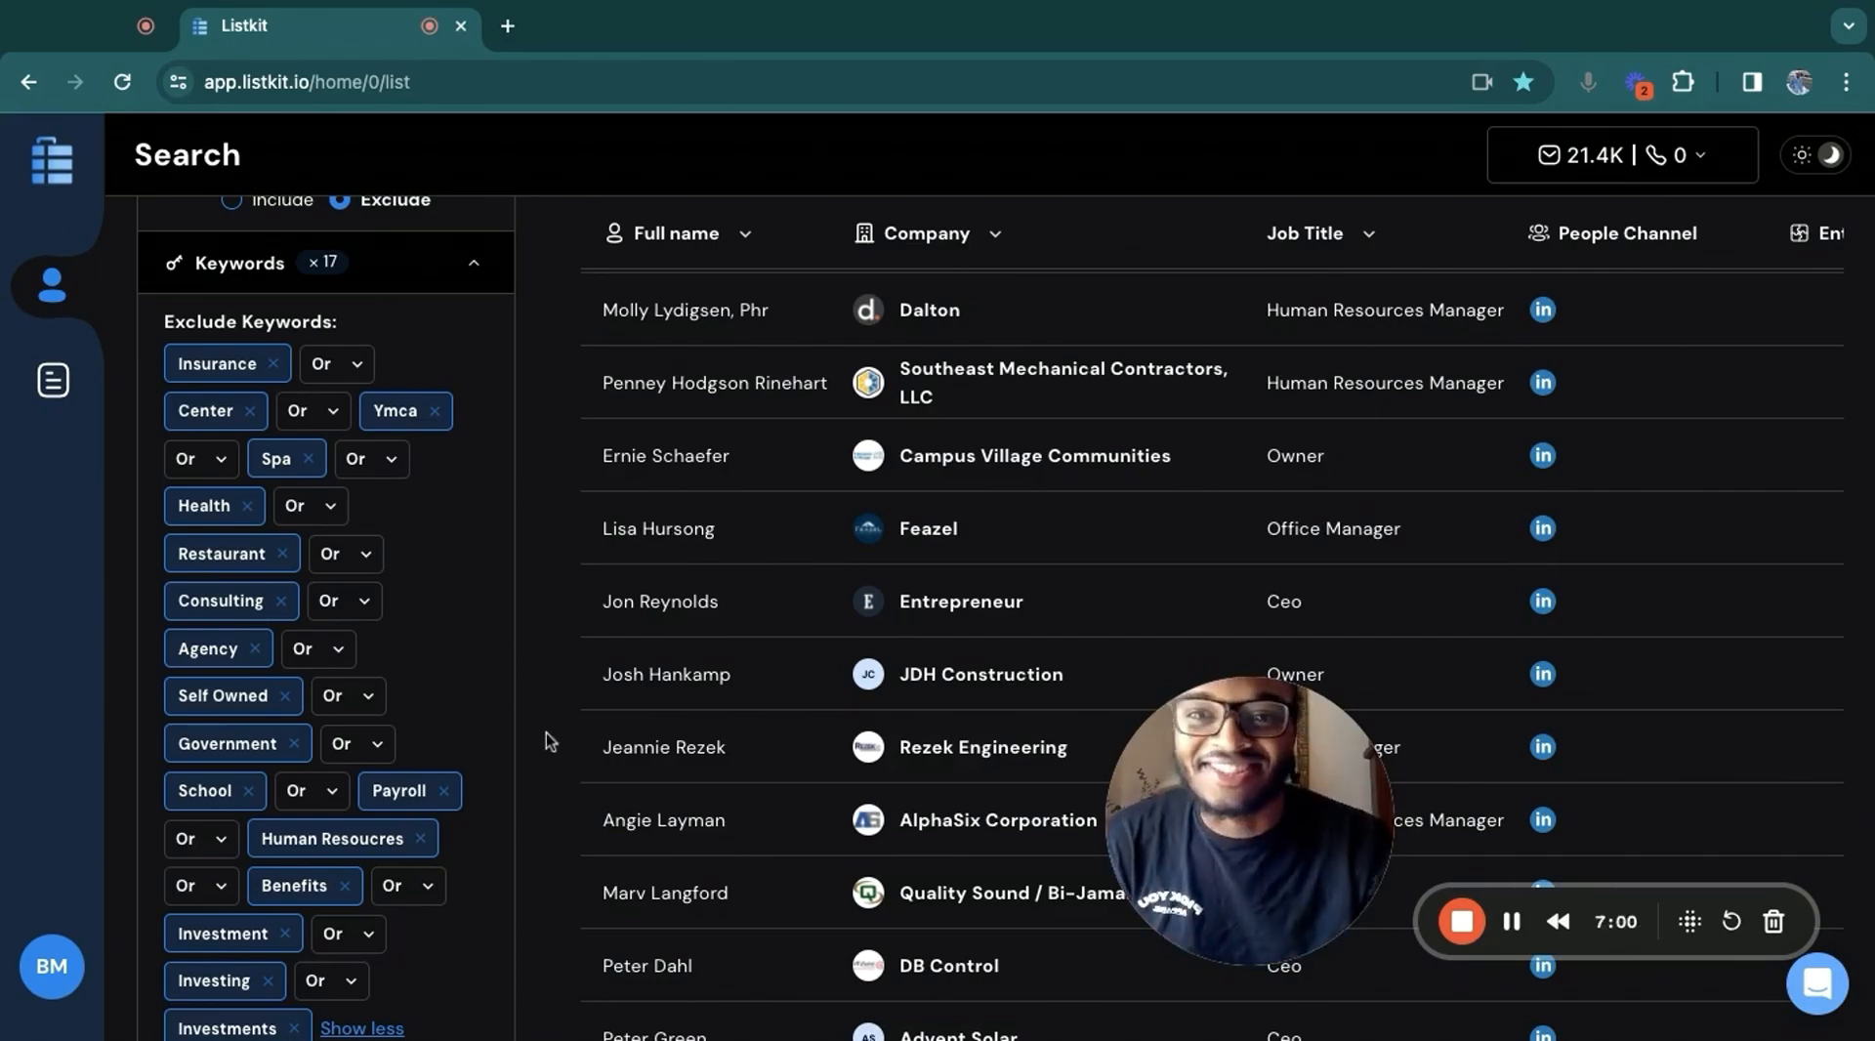
Check the people and company counts of the filtered results
{"action": "scroll", "coordinate": [546, 734], "scroll_direction": "up", "scroll_amount": 15}
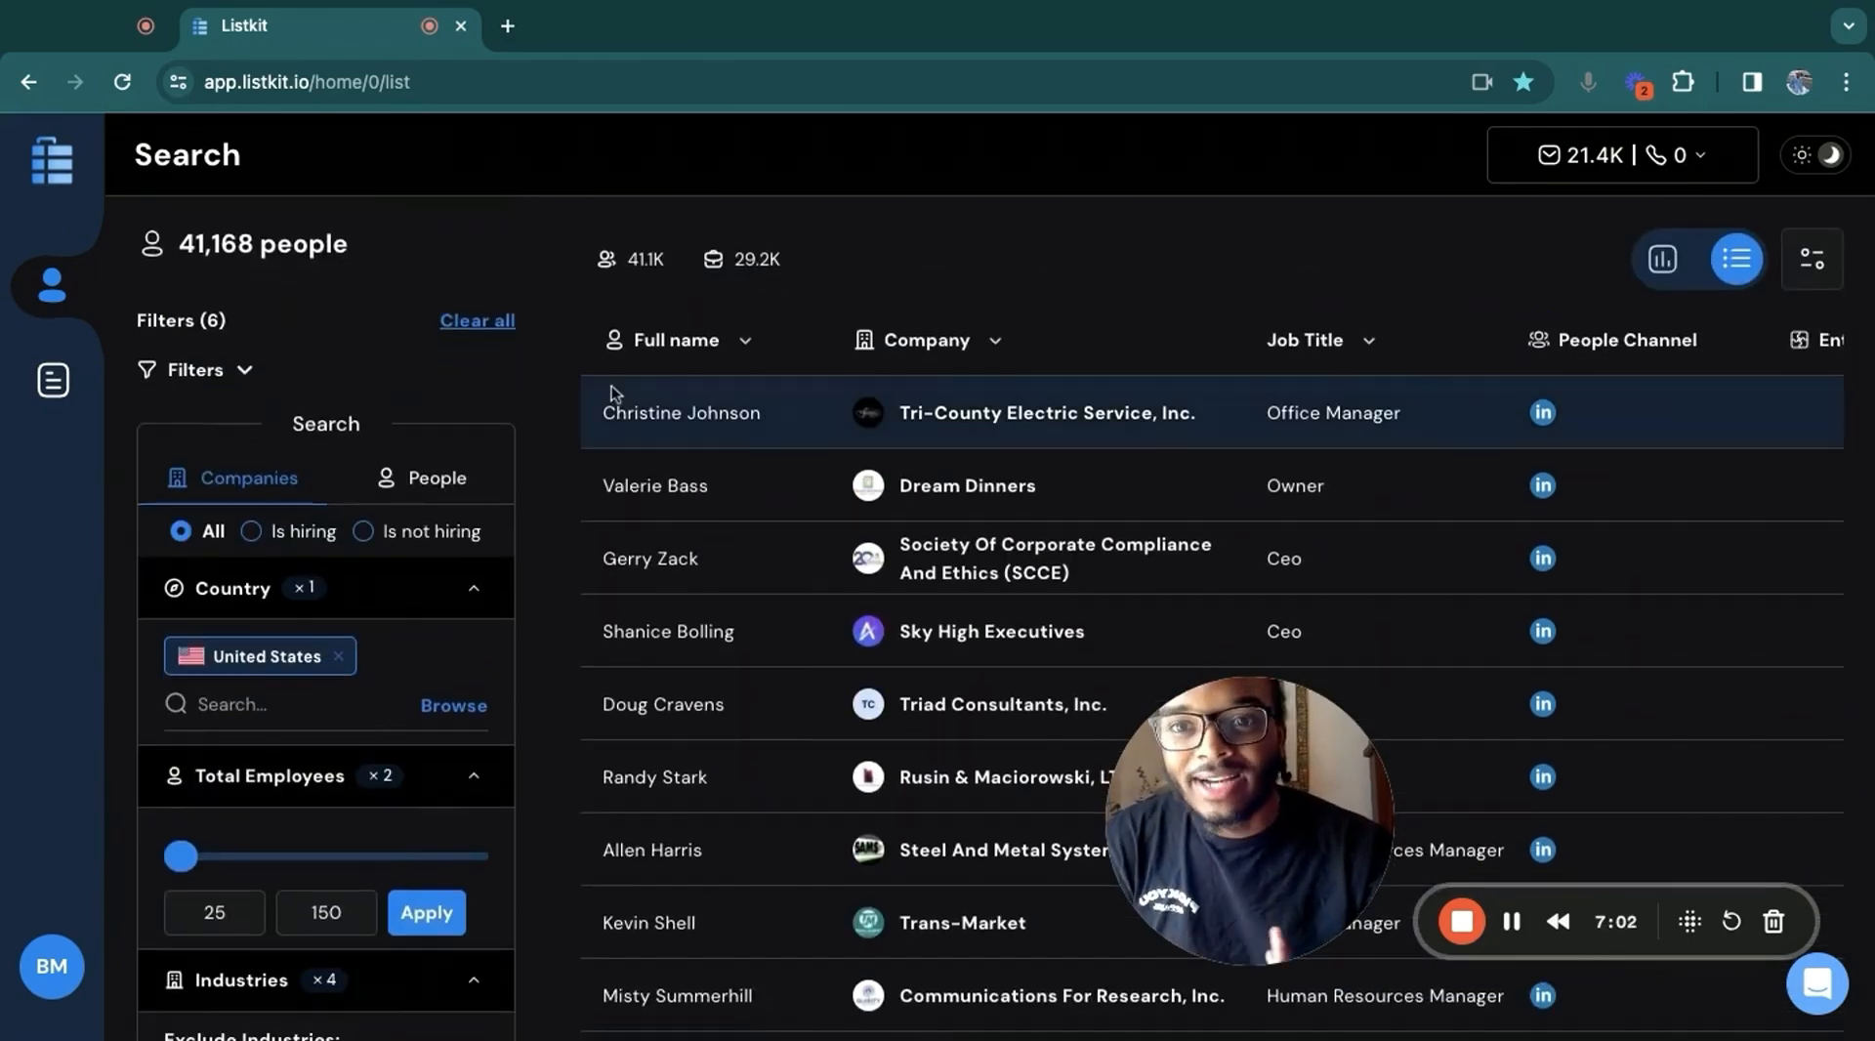
{"action": "double_click", "coordinate": [640, 259]}
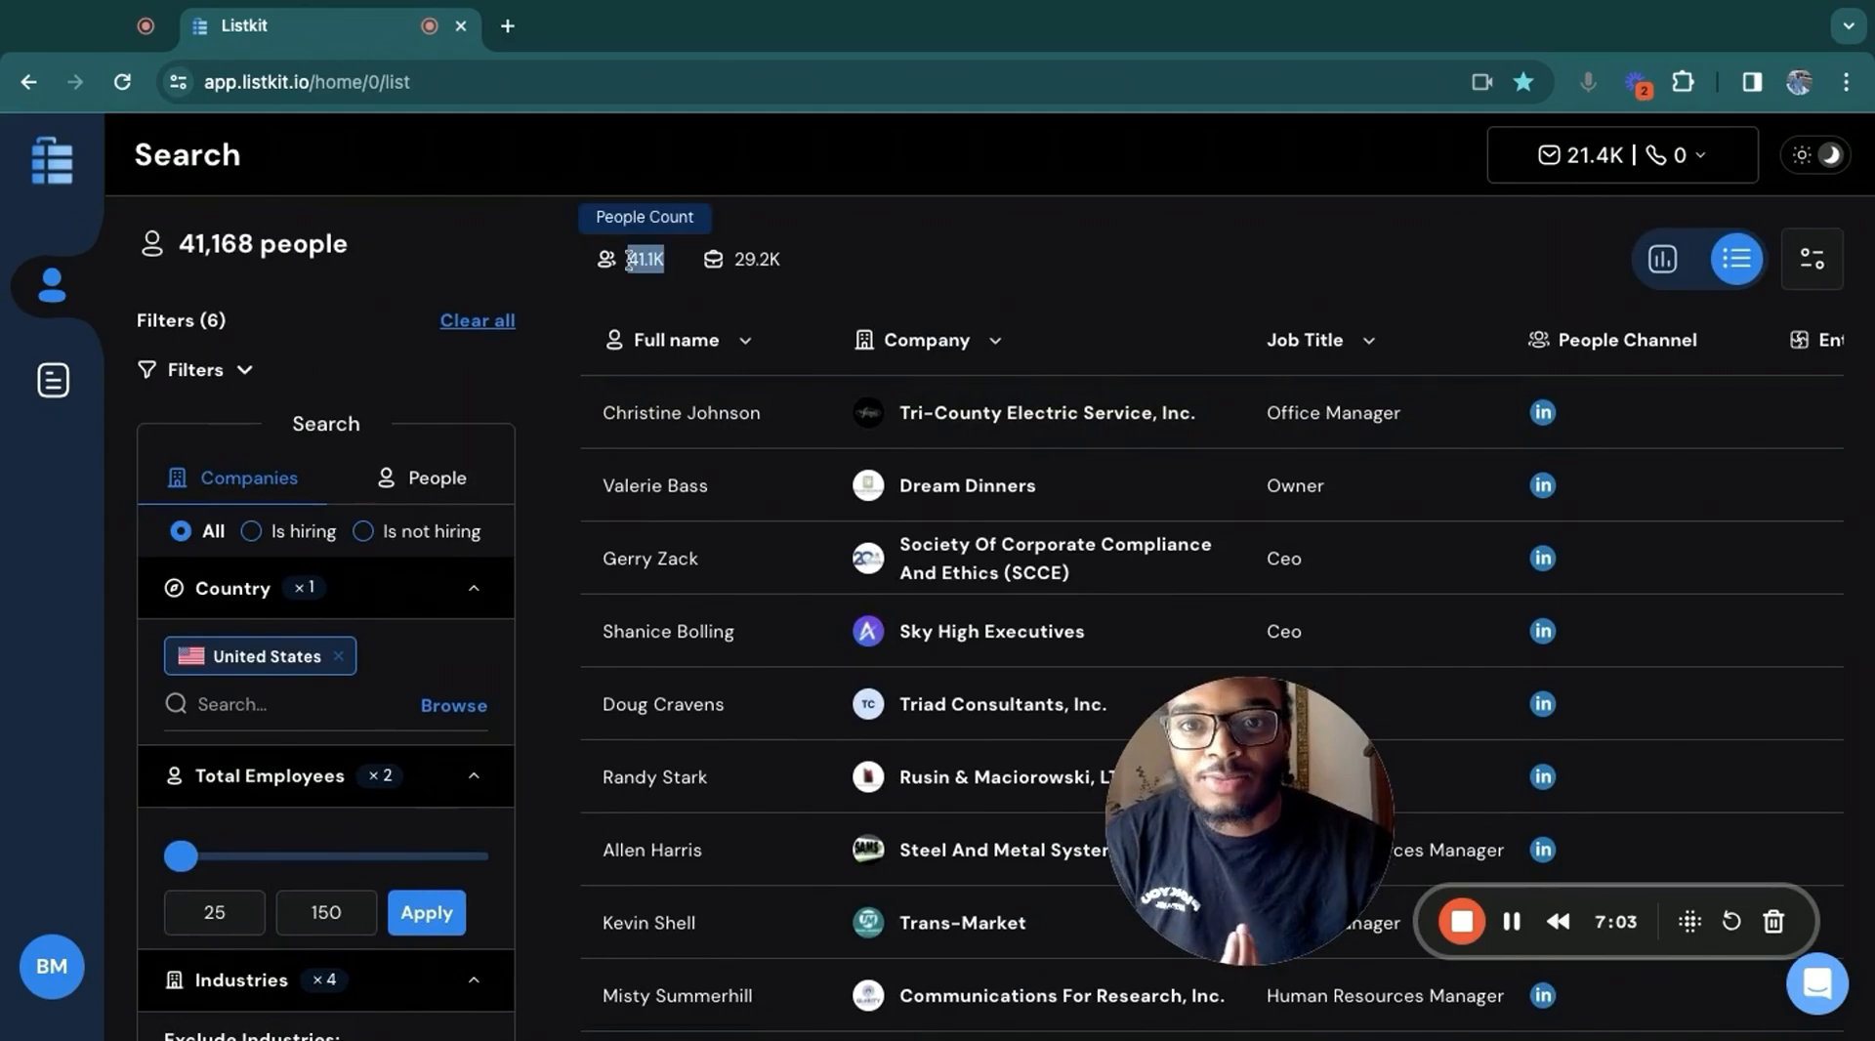
{"action": "left_click", "coordinate": [727, 261]}
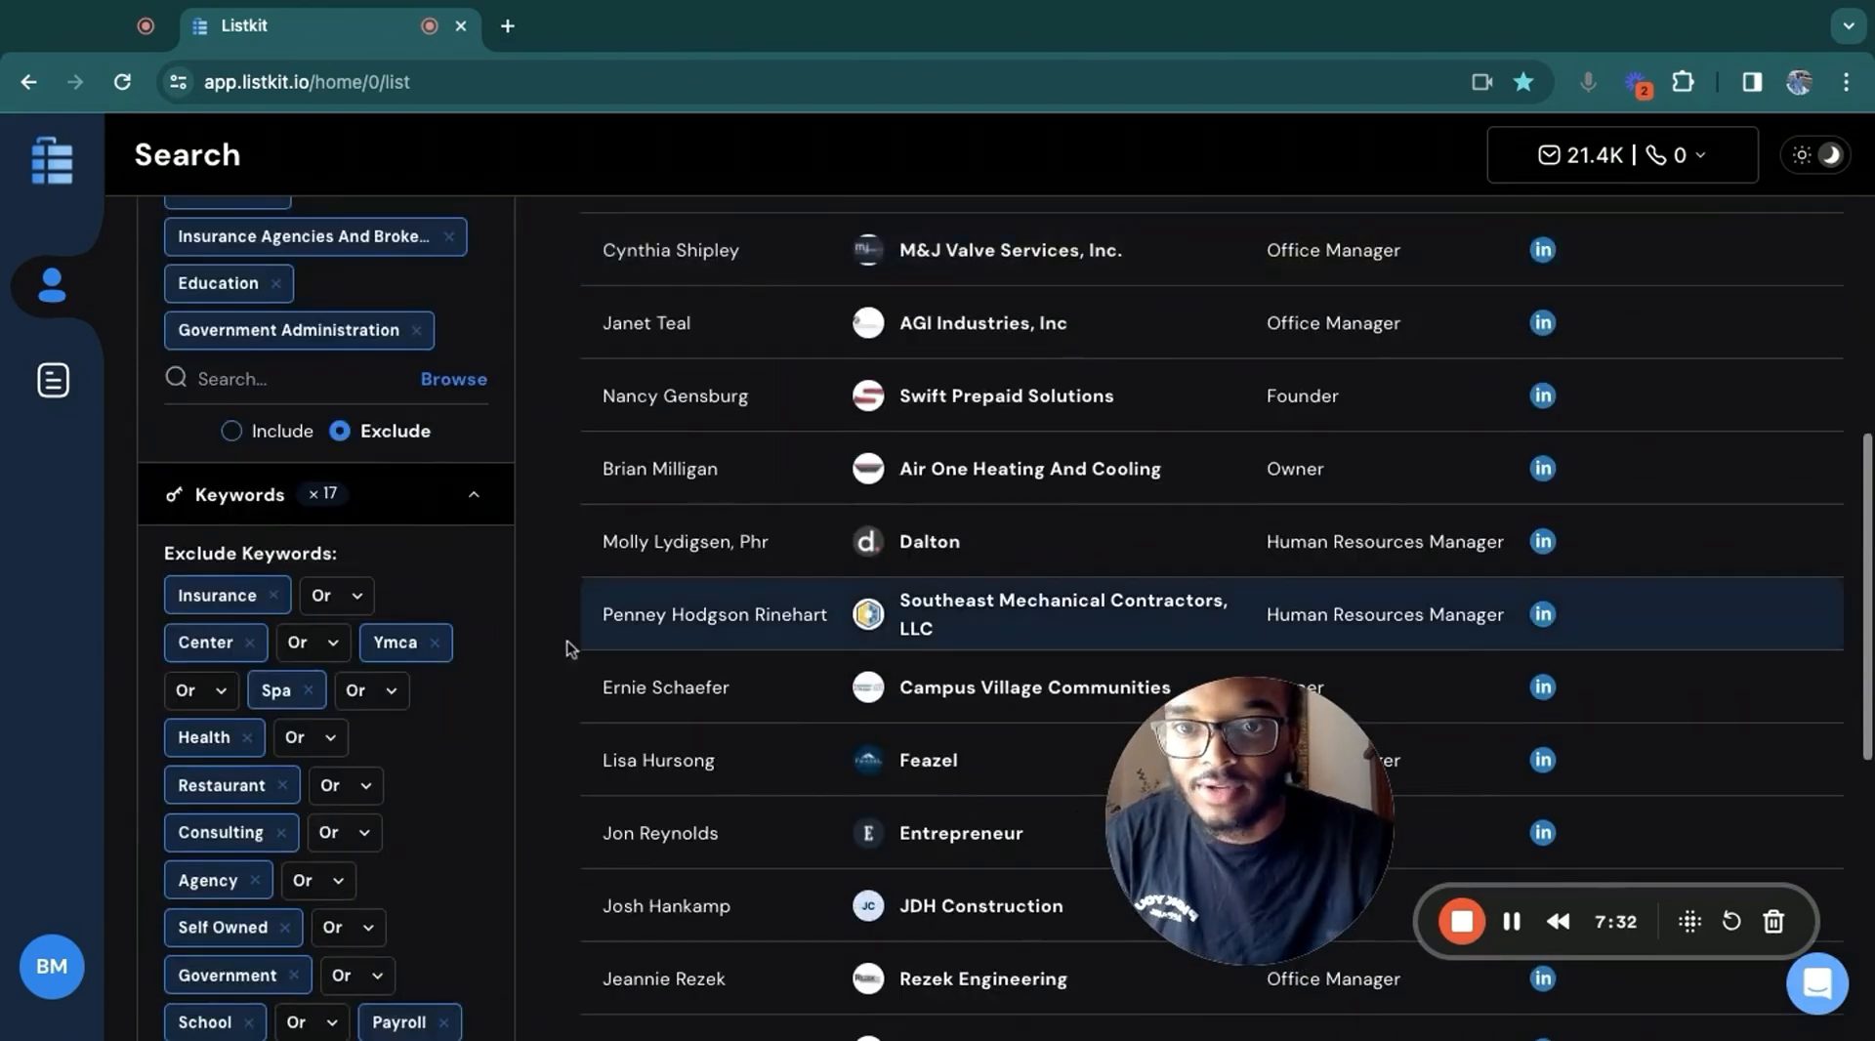
Limit the results to a maximum of 1 person per company and apply the limit
{"action": "scroll", "coordinate": [566, 605], "scroll_direction": "down", "scroll_amount": 7}
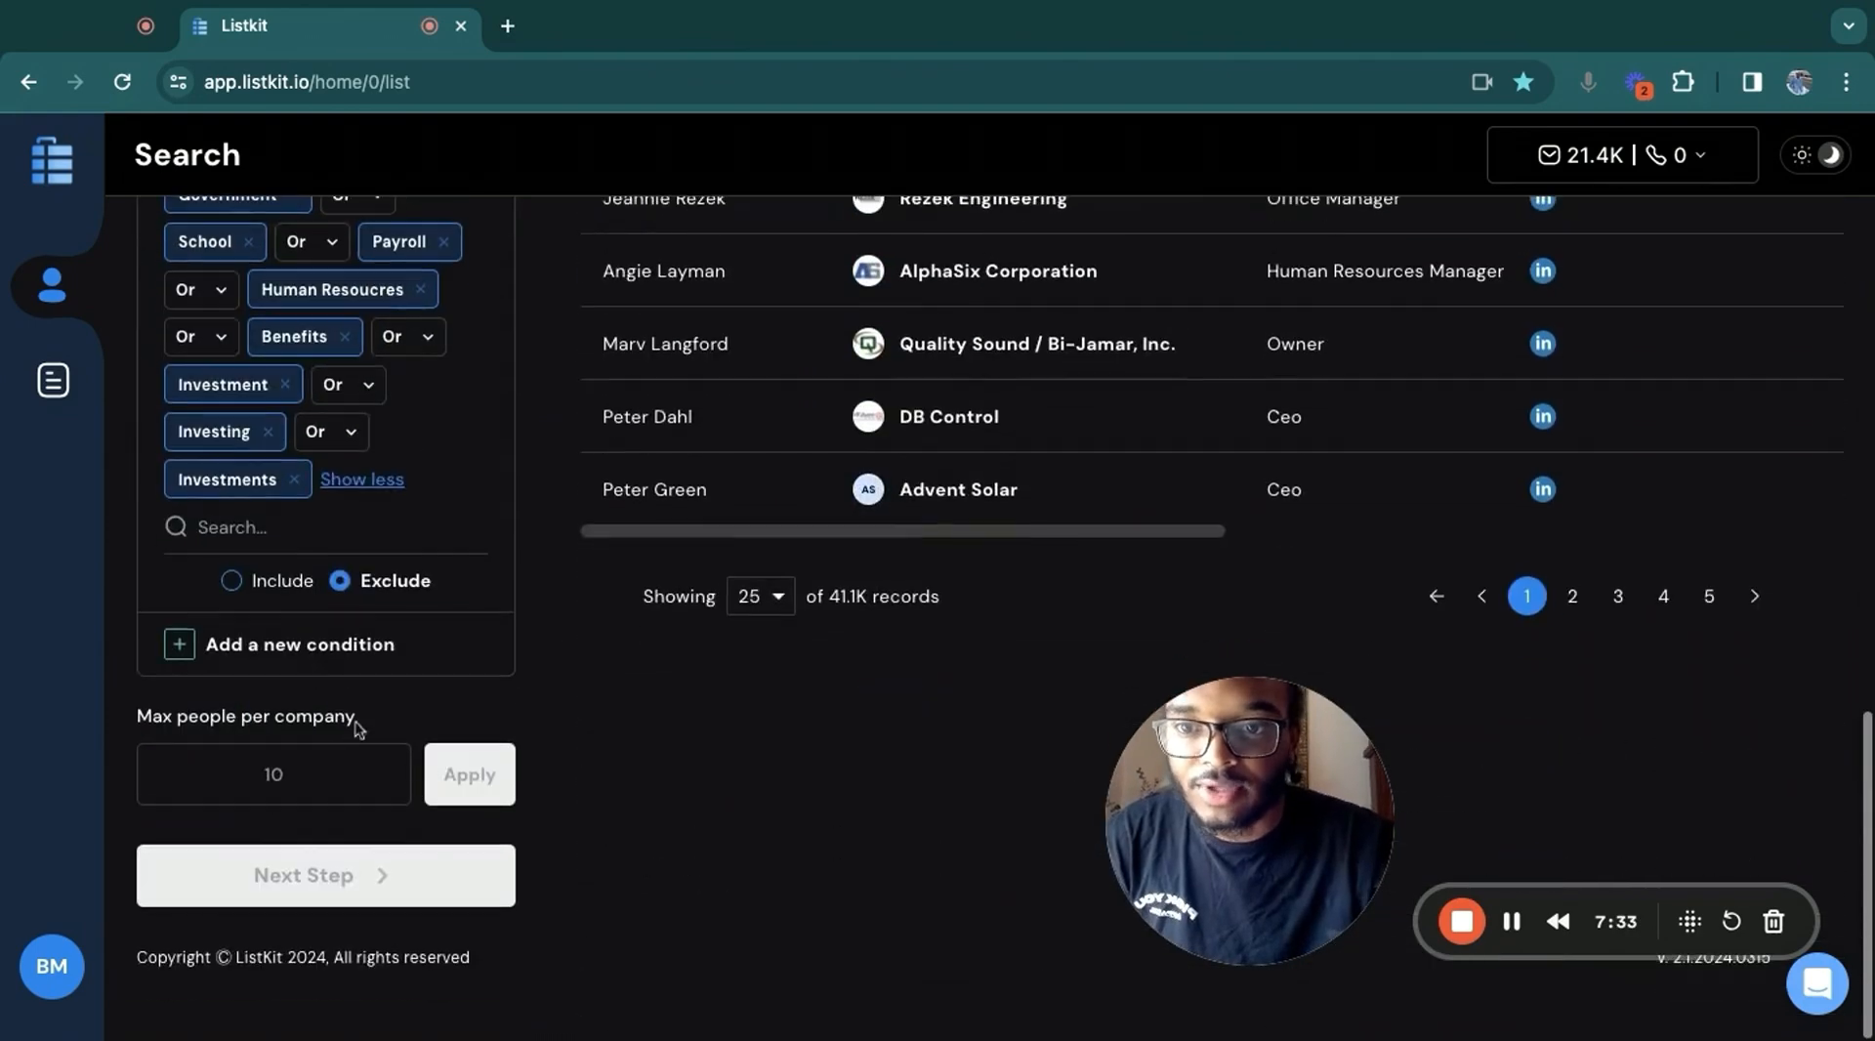
{"action": "left_click", "coordinate": [328, 748]}
{"action": "type", "text": "1"}
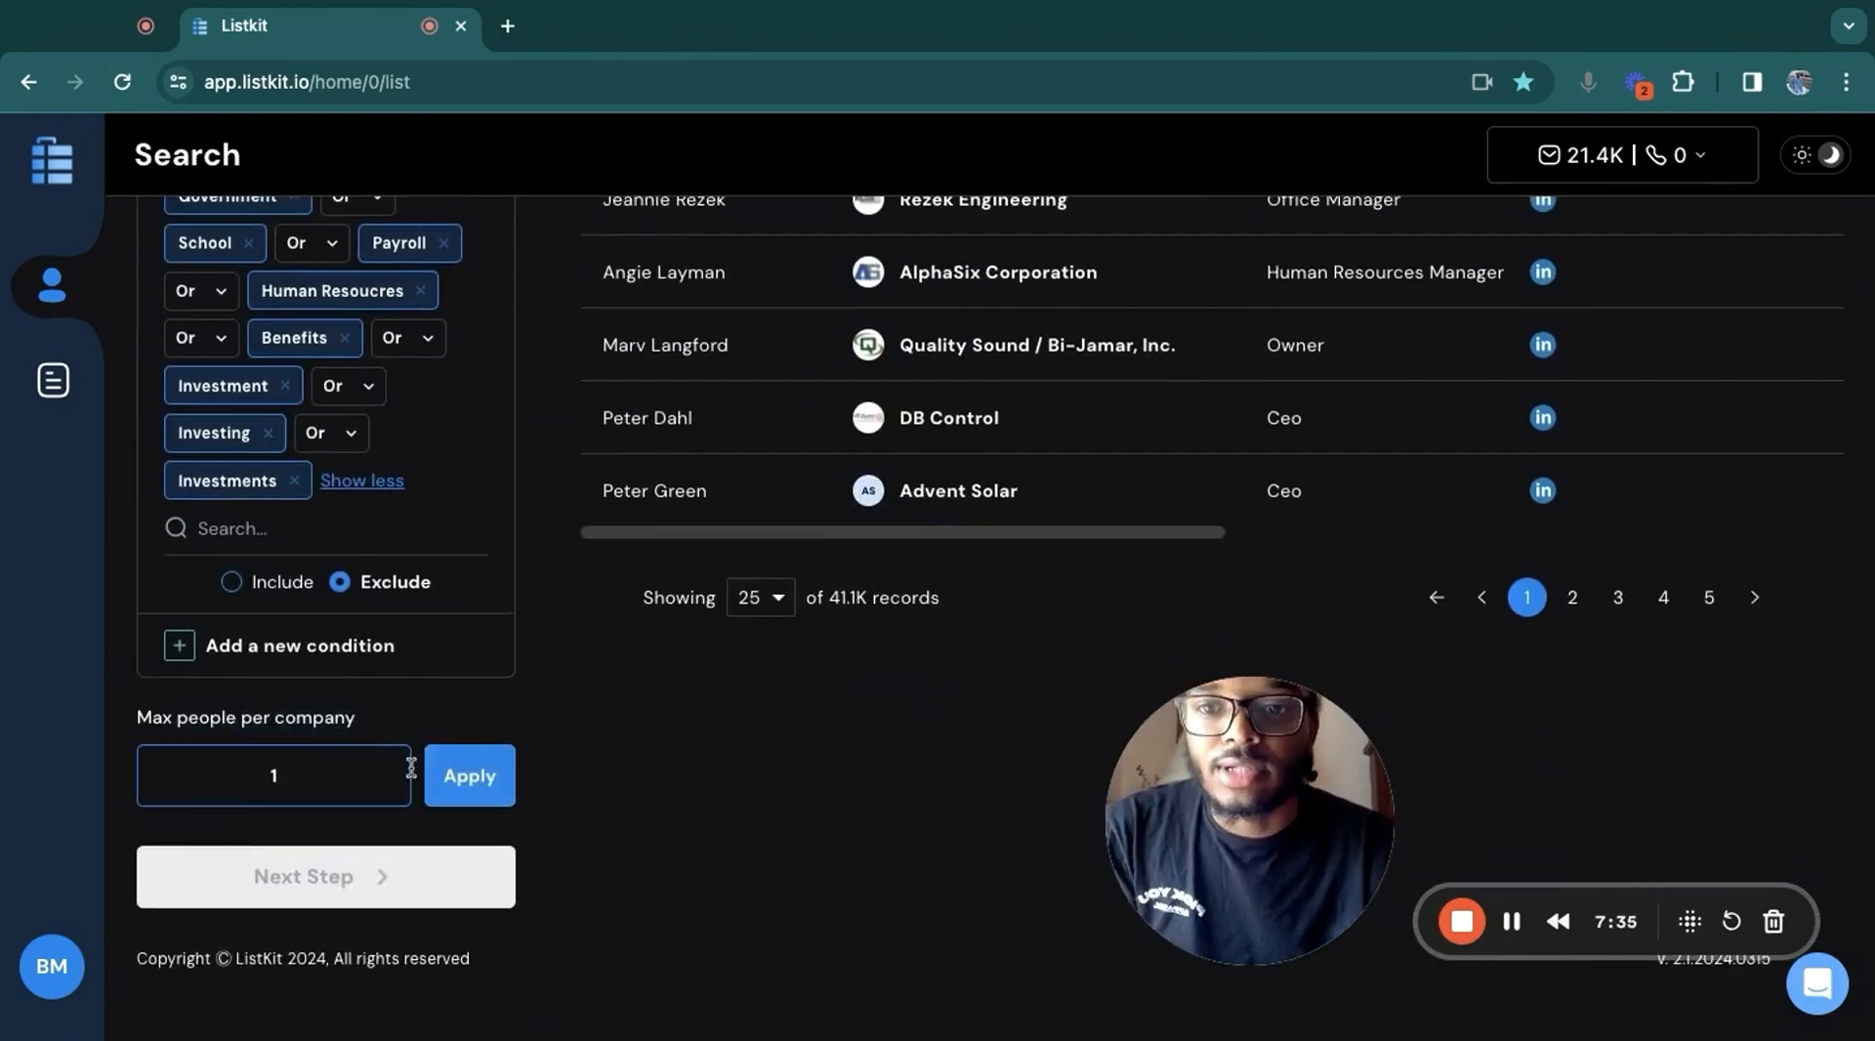
{"action": "left_click", "coordinate": [430, 774]}
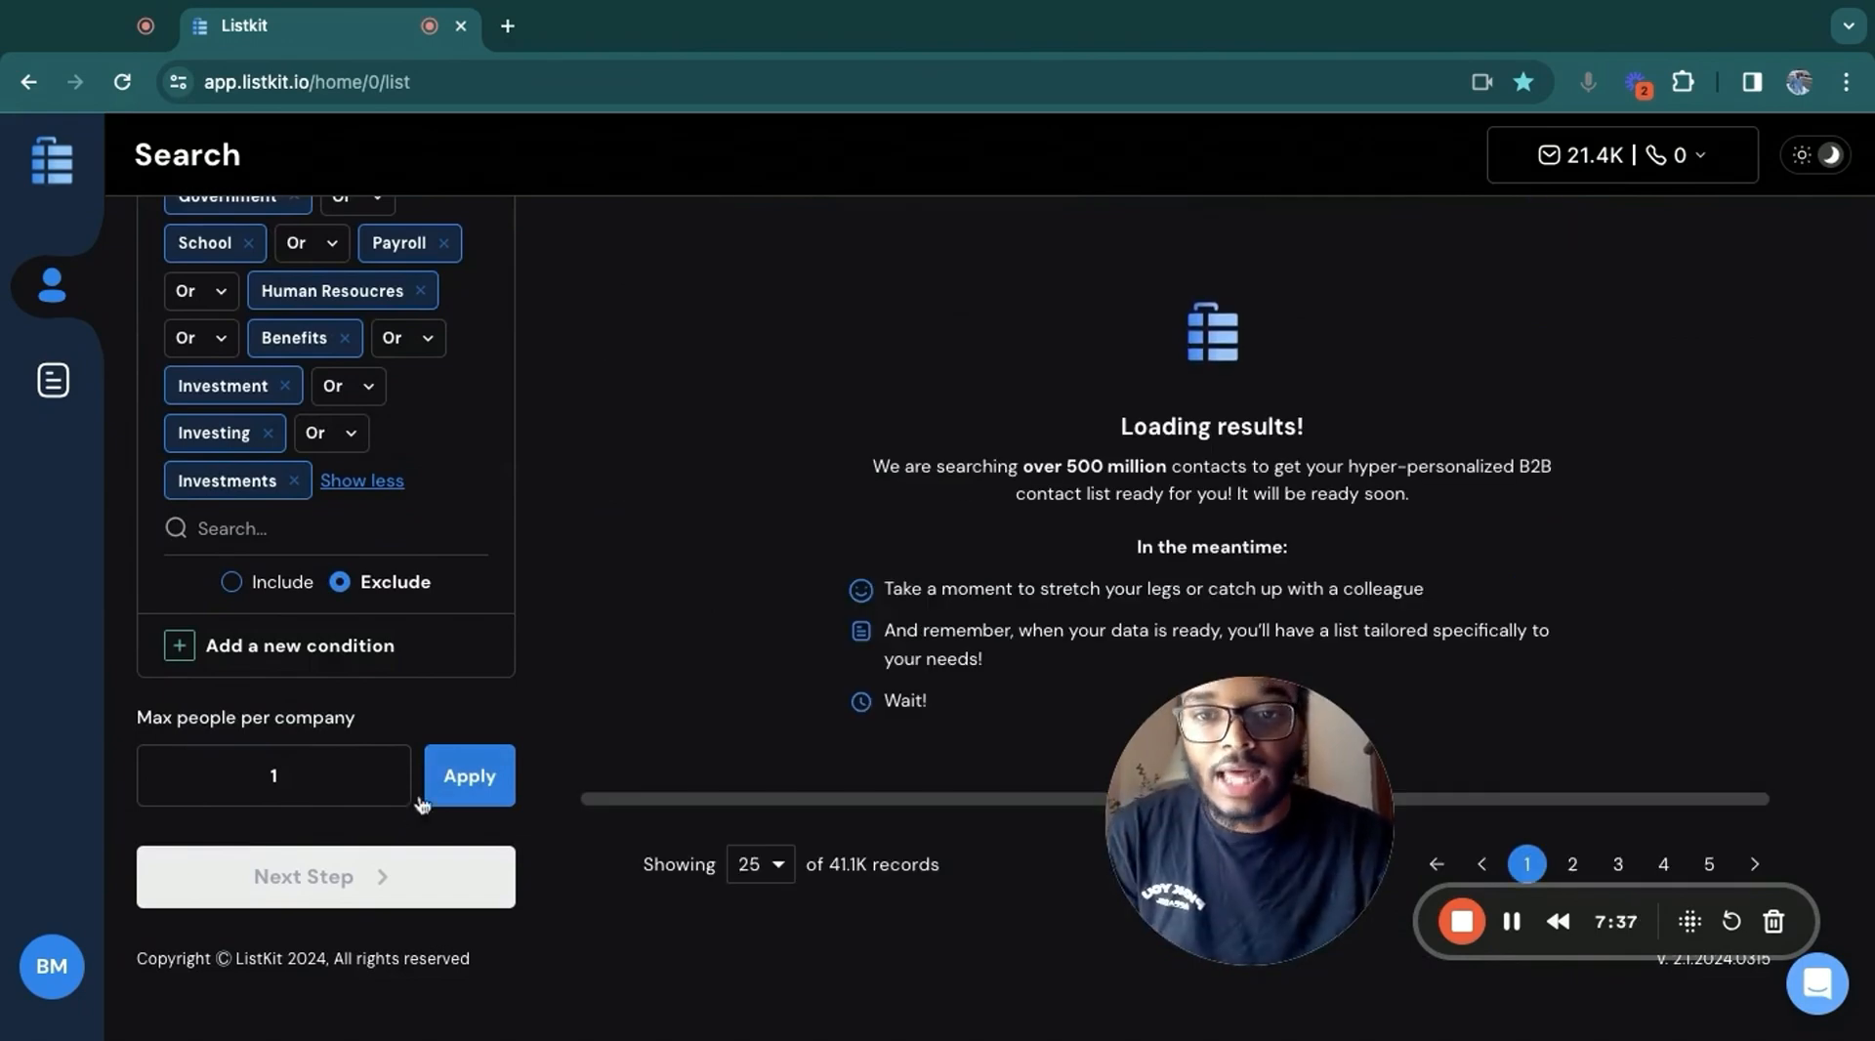
Proceed to the credit redemption stage and save the current filters under the name smallercompanies3/24
{"action": "left_click", "coordinate": [403, 878]}
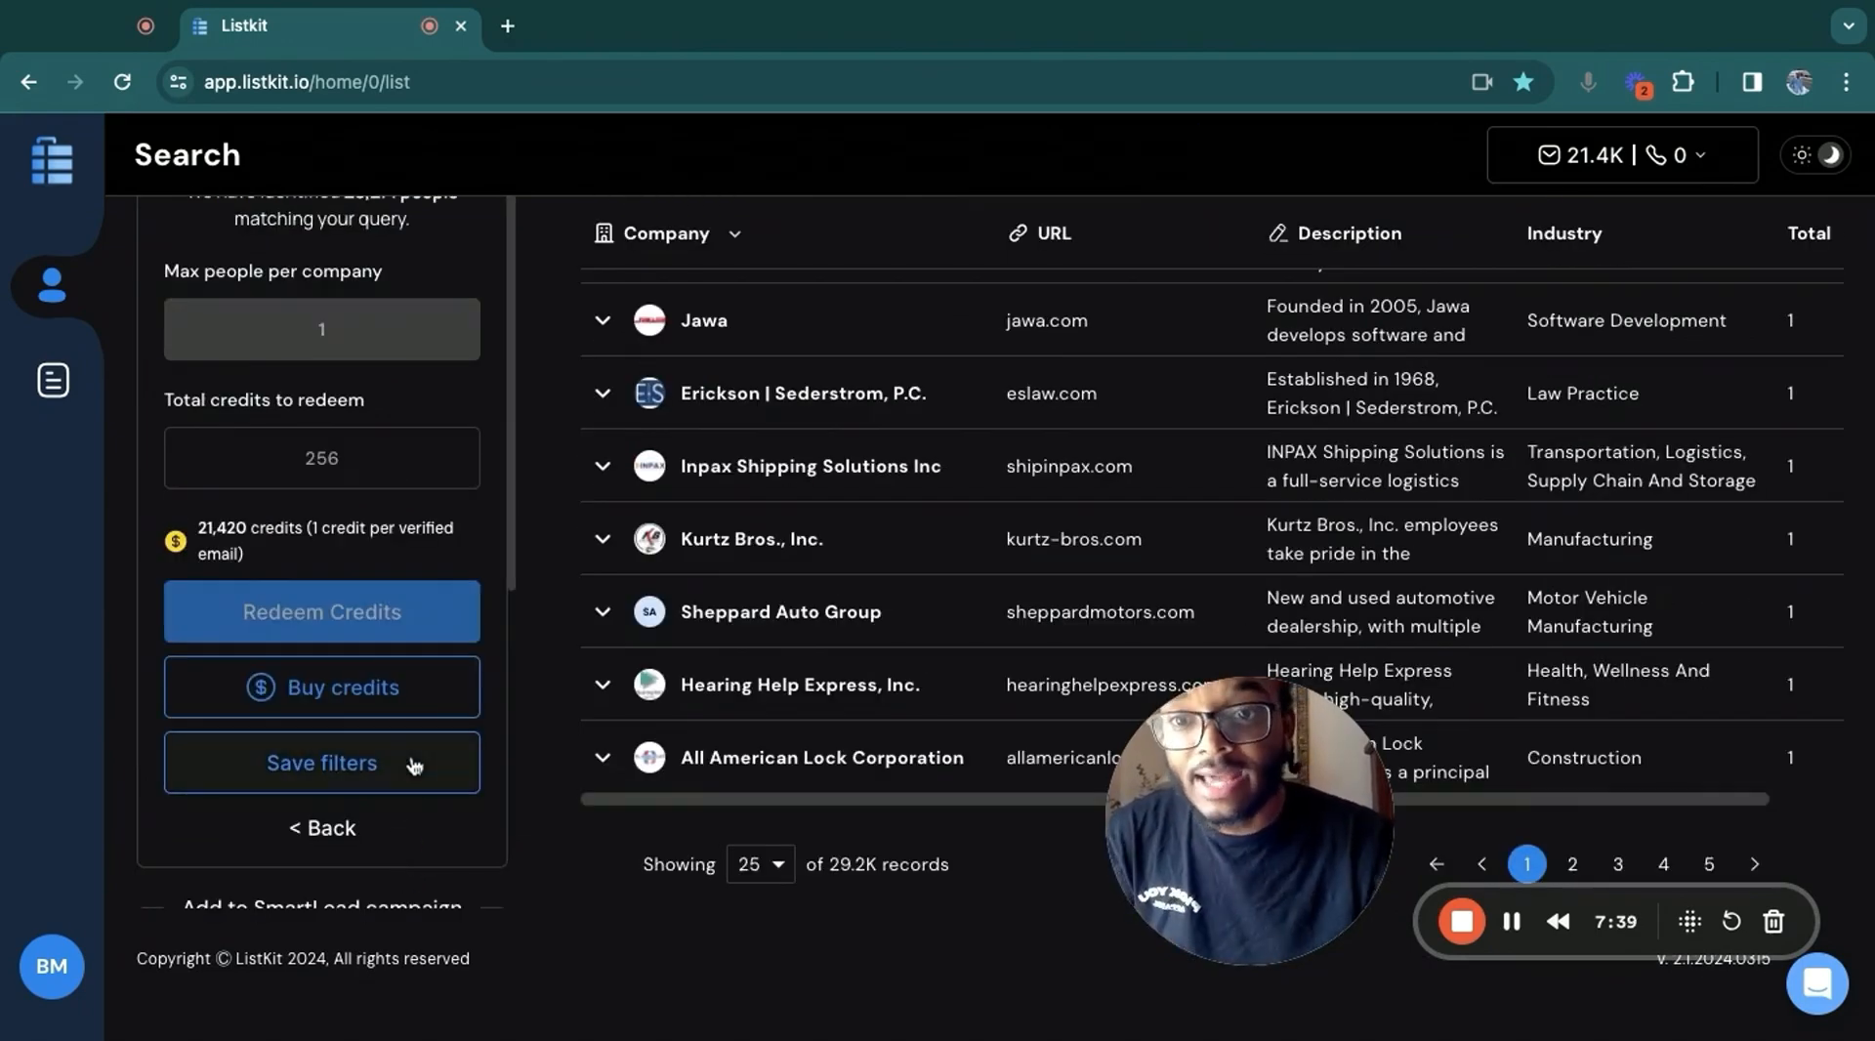
{"action": "left_click", "coordinate": [414, 767]}
{"action": "left_click", "coordinate": [775, 625]}
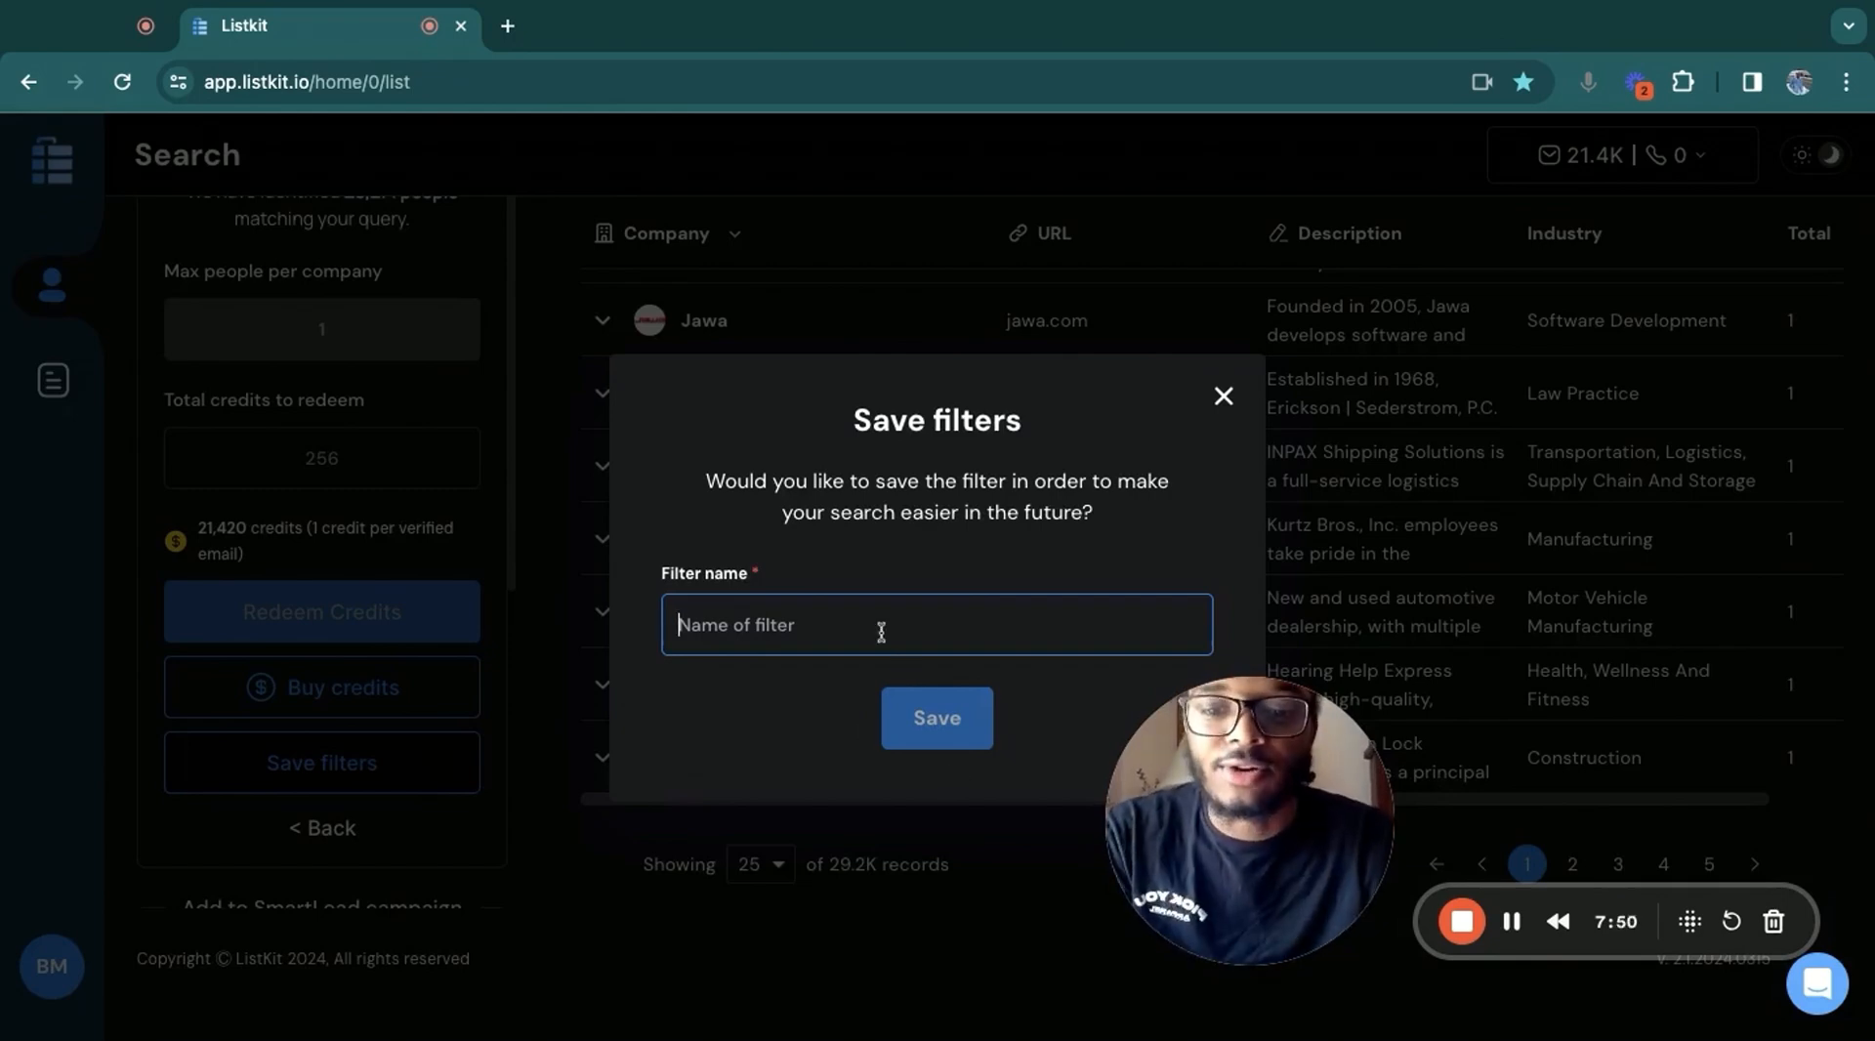
{"action": "type", "text": "smallerc"}
{"action": "type", "text": "ompanies3/23"}
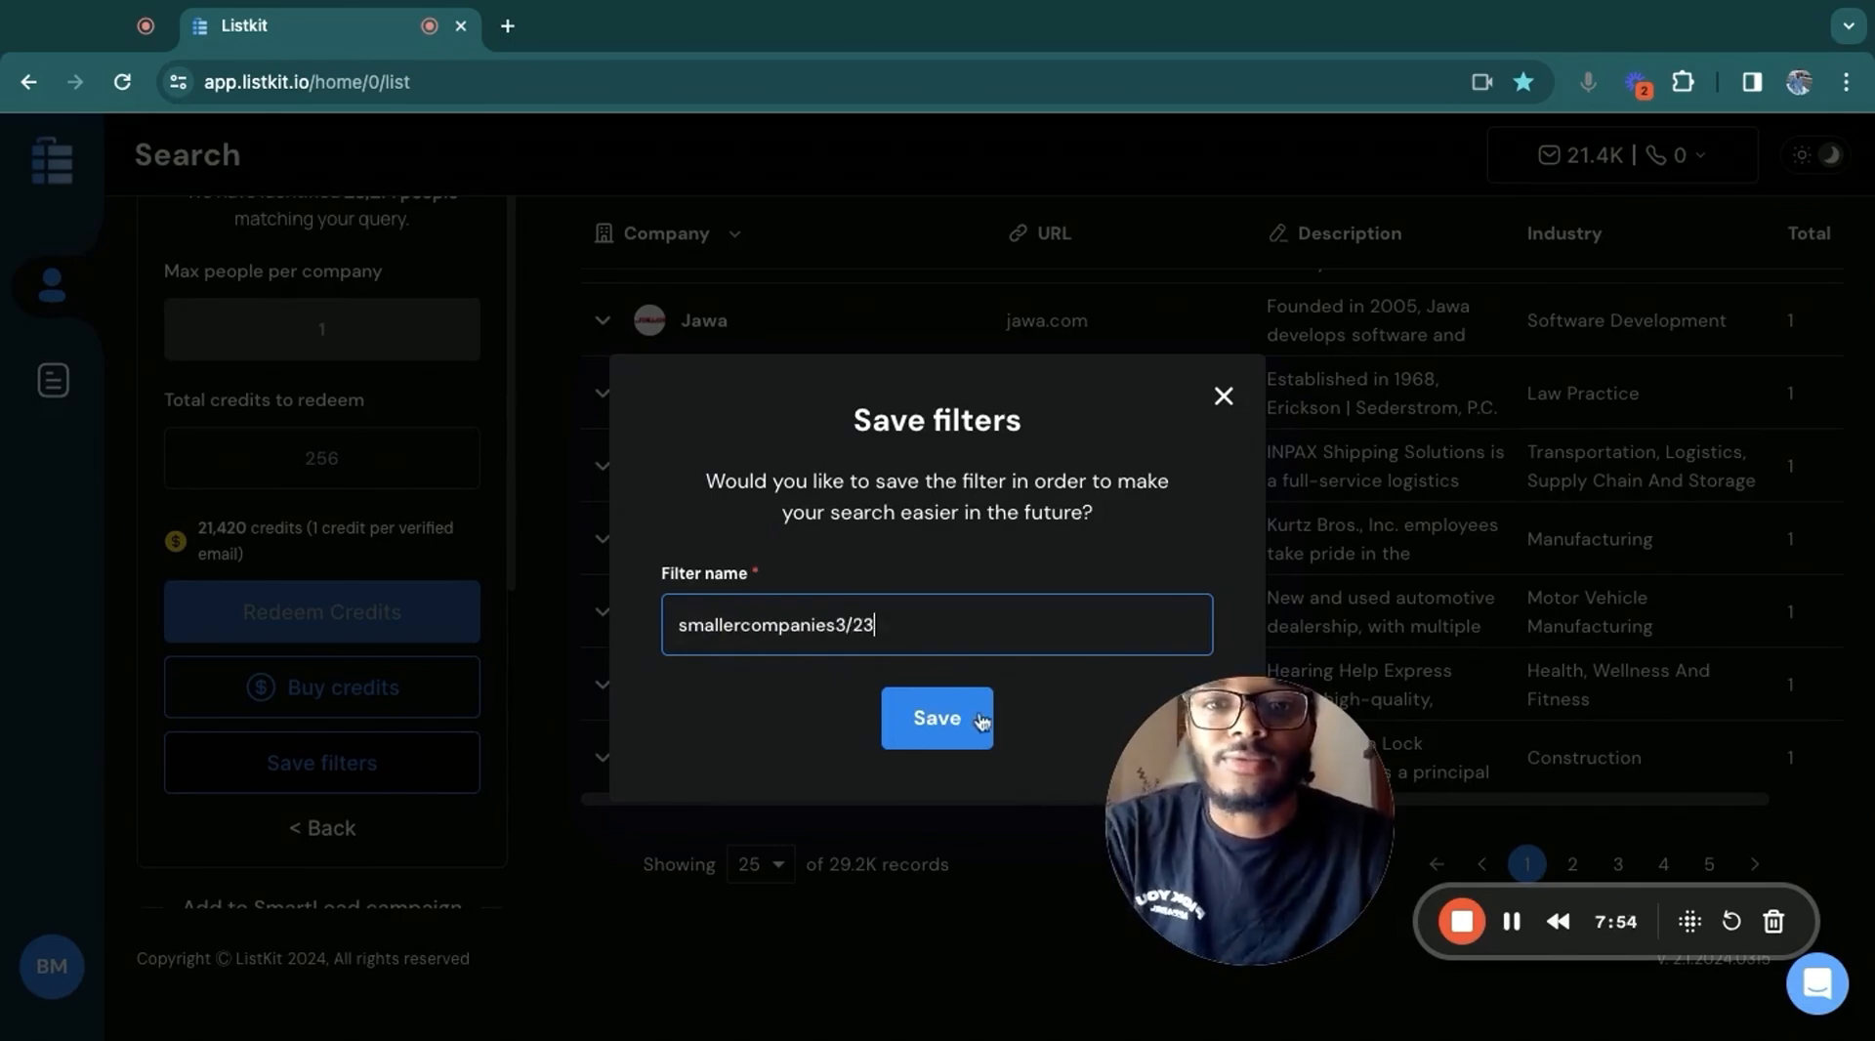
{"action": "key", "text": "BackSpace"}
{"action": "type", "text": "4"}
{"action": "left_click", "coordinate": [938, 720]}
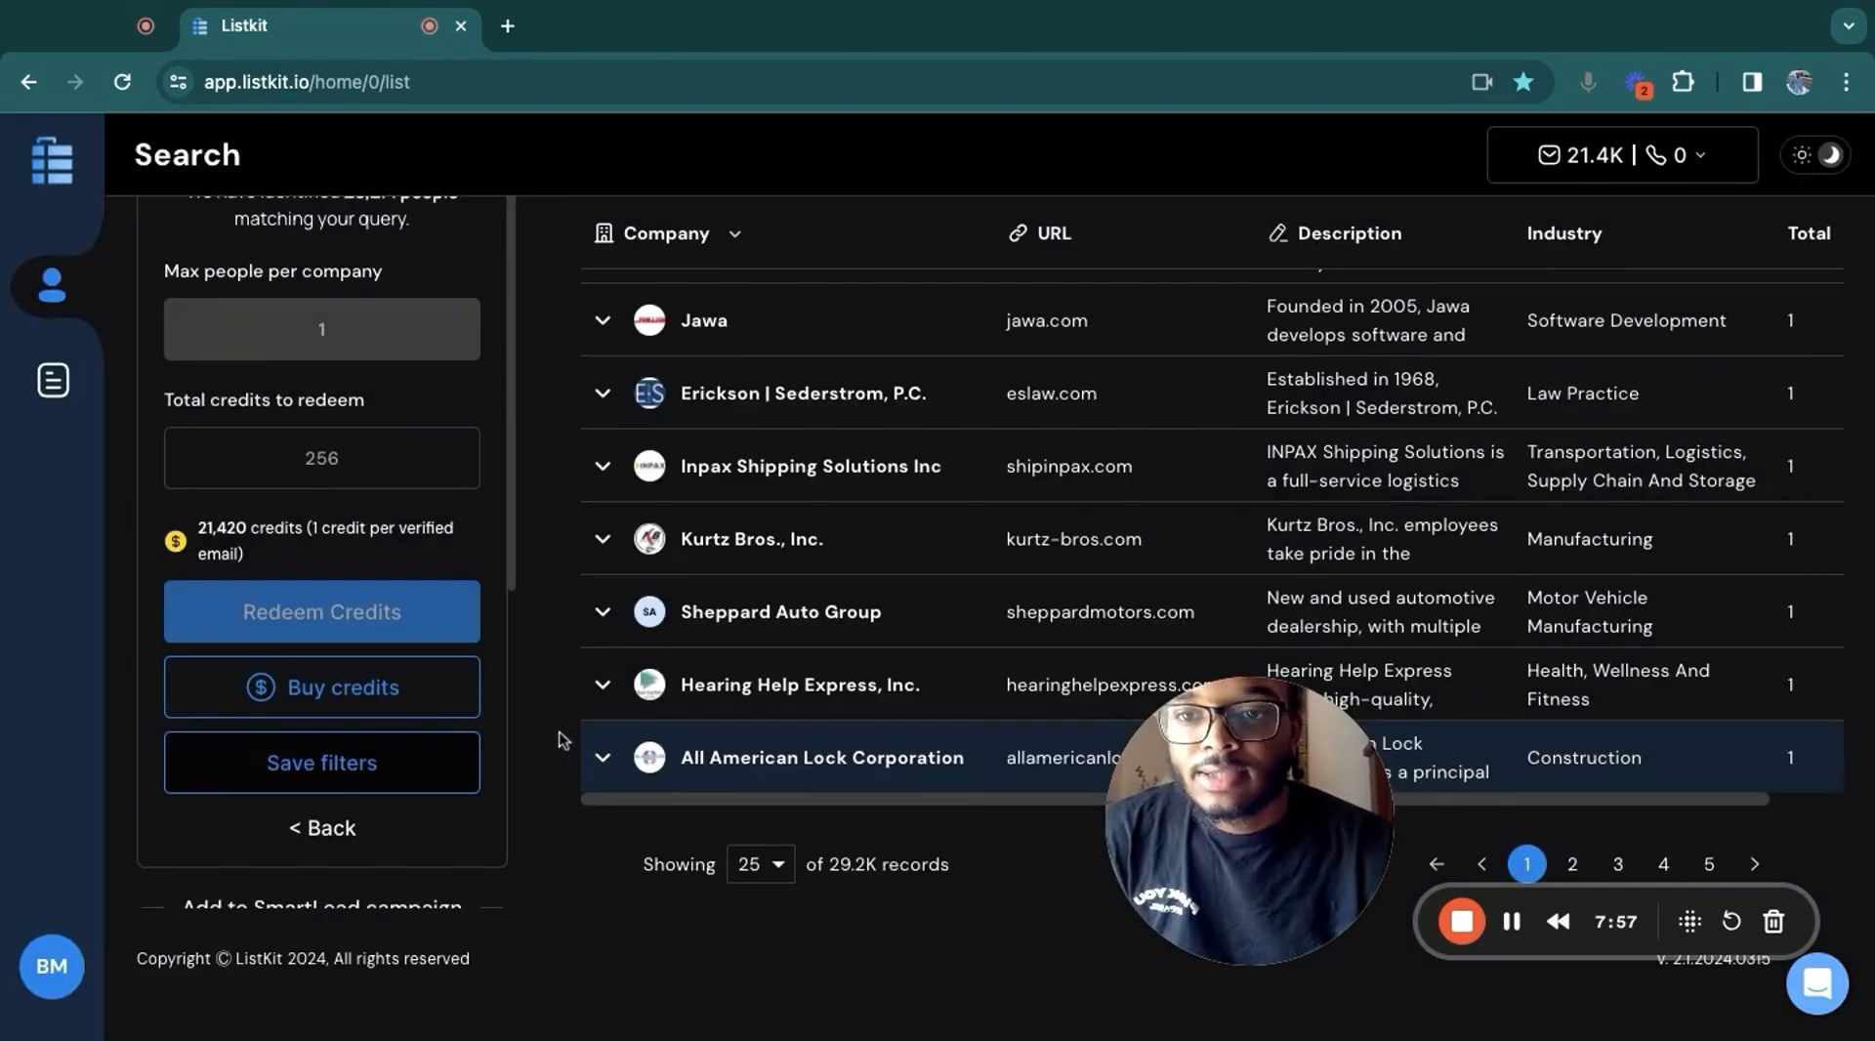
Return to the search, clear all filters and load the private saved filter smallercompanies3/24
{"action": "left_click", "coordinate": [328, 829]}
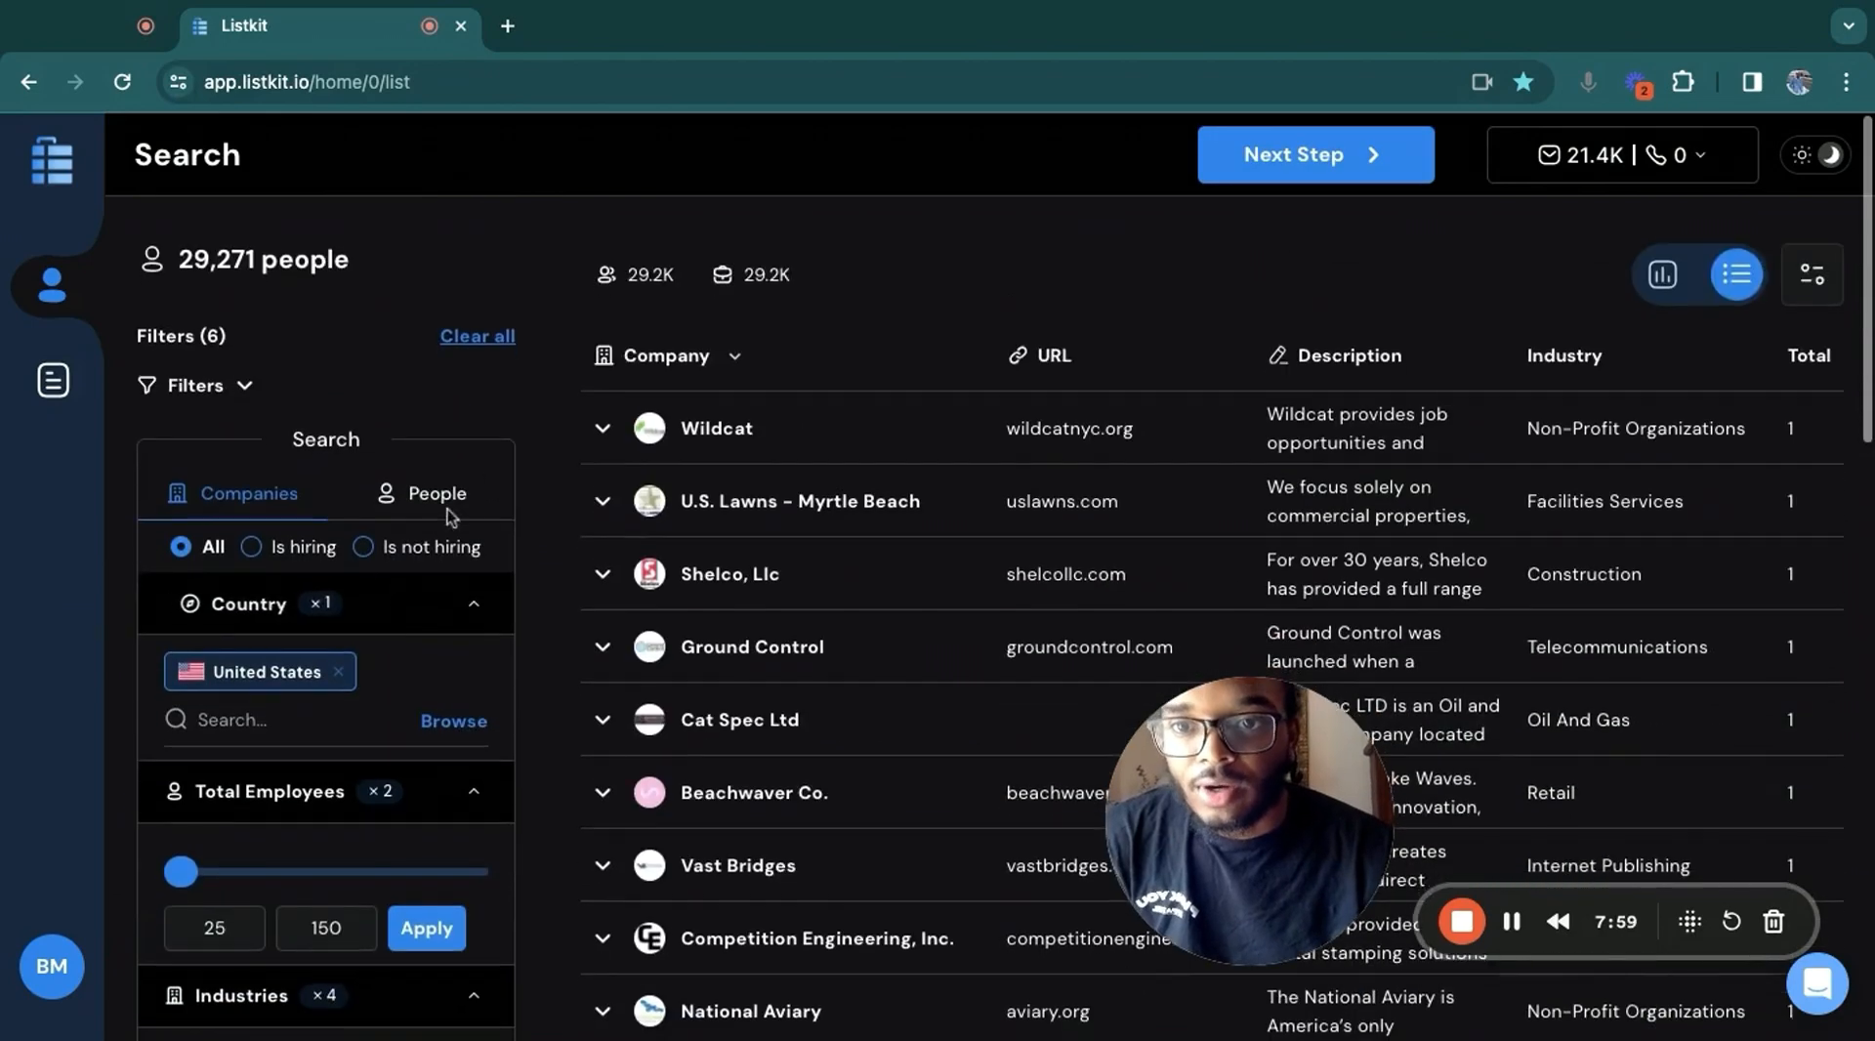
{"action": "left_click", "coordinate": [479, 321]}
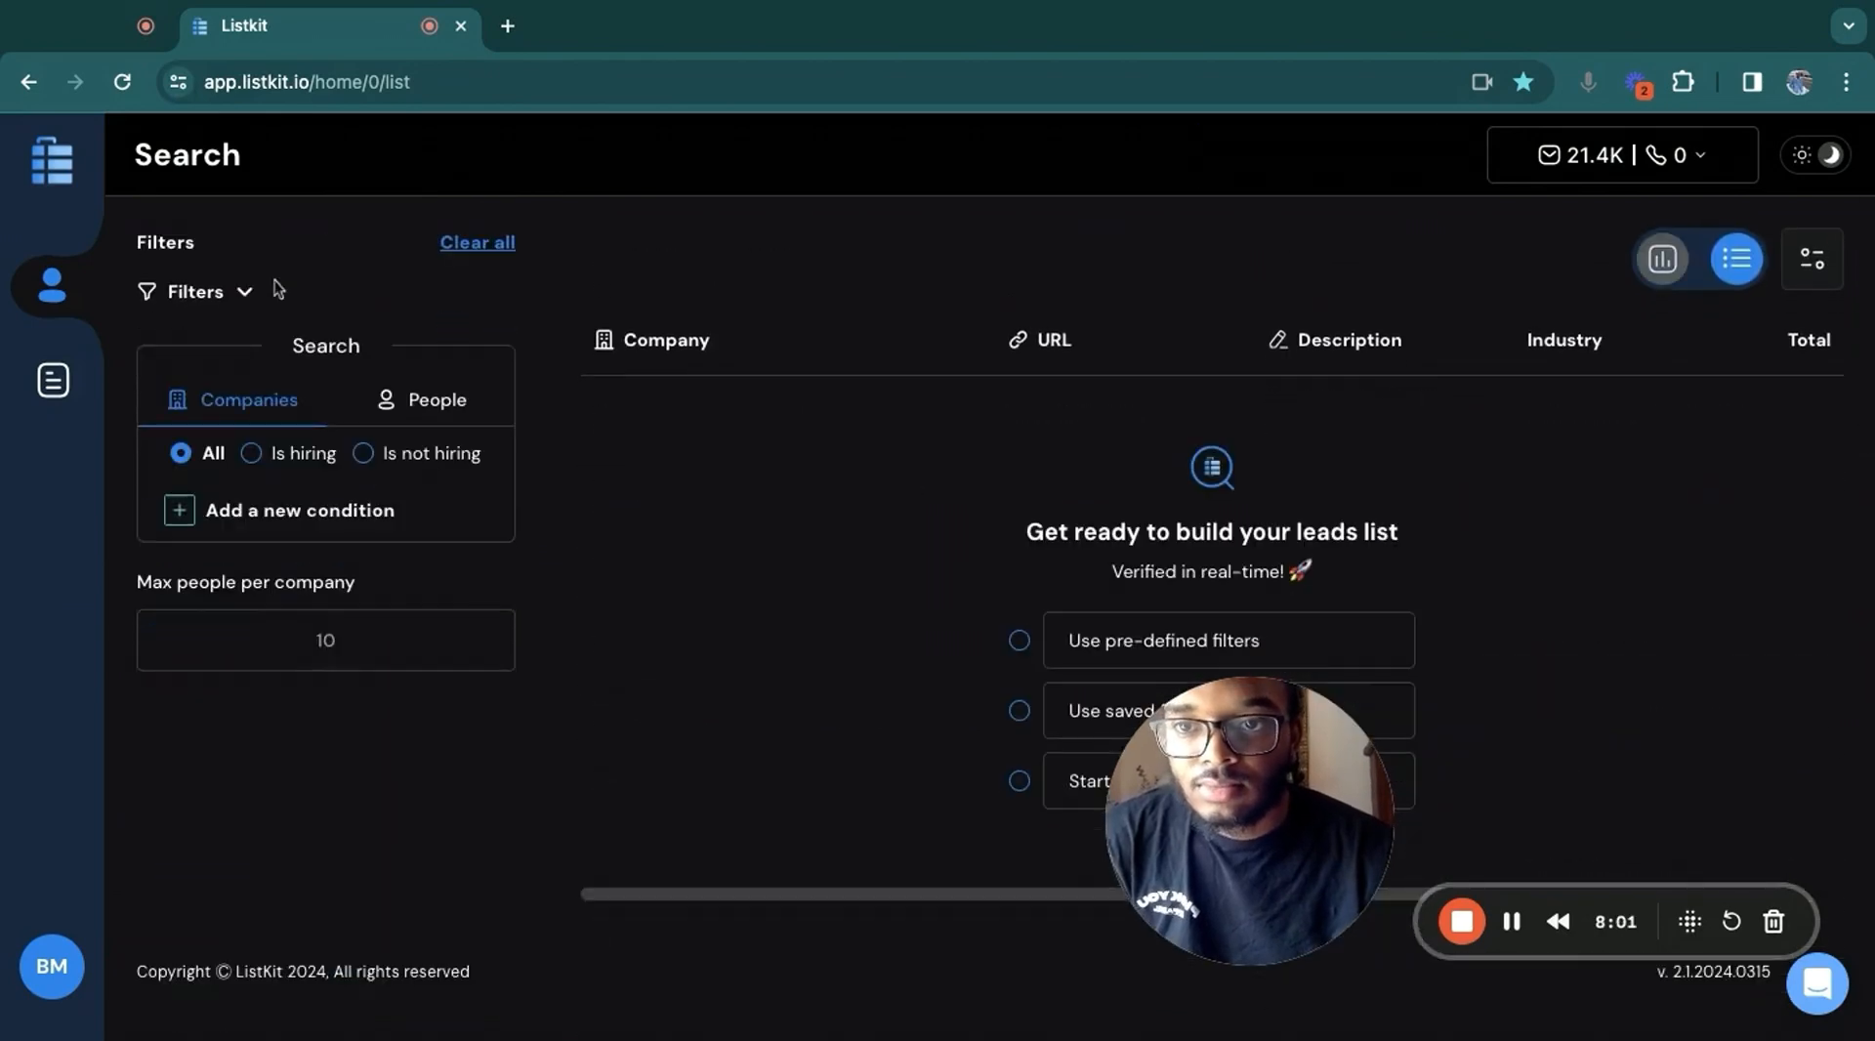
{"action": "left_click", "coordinate": [219, 293]}
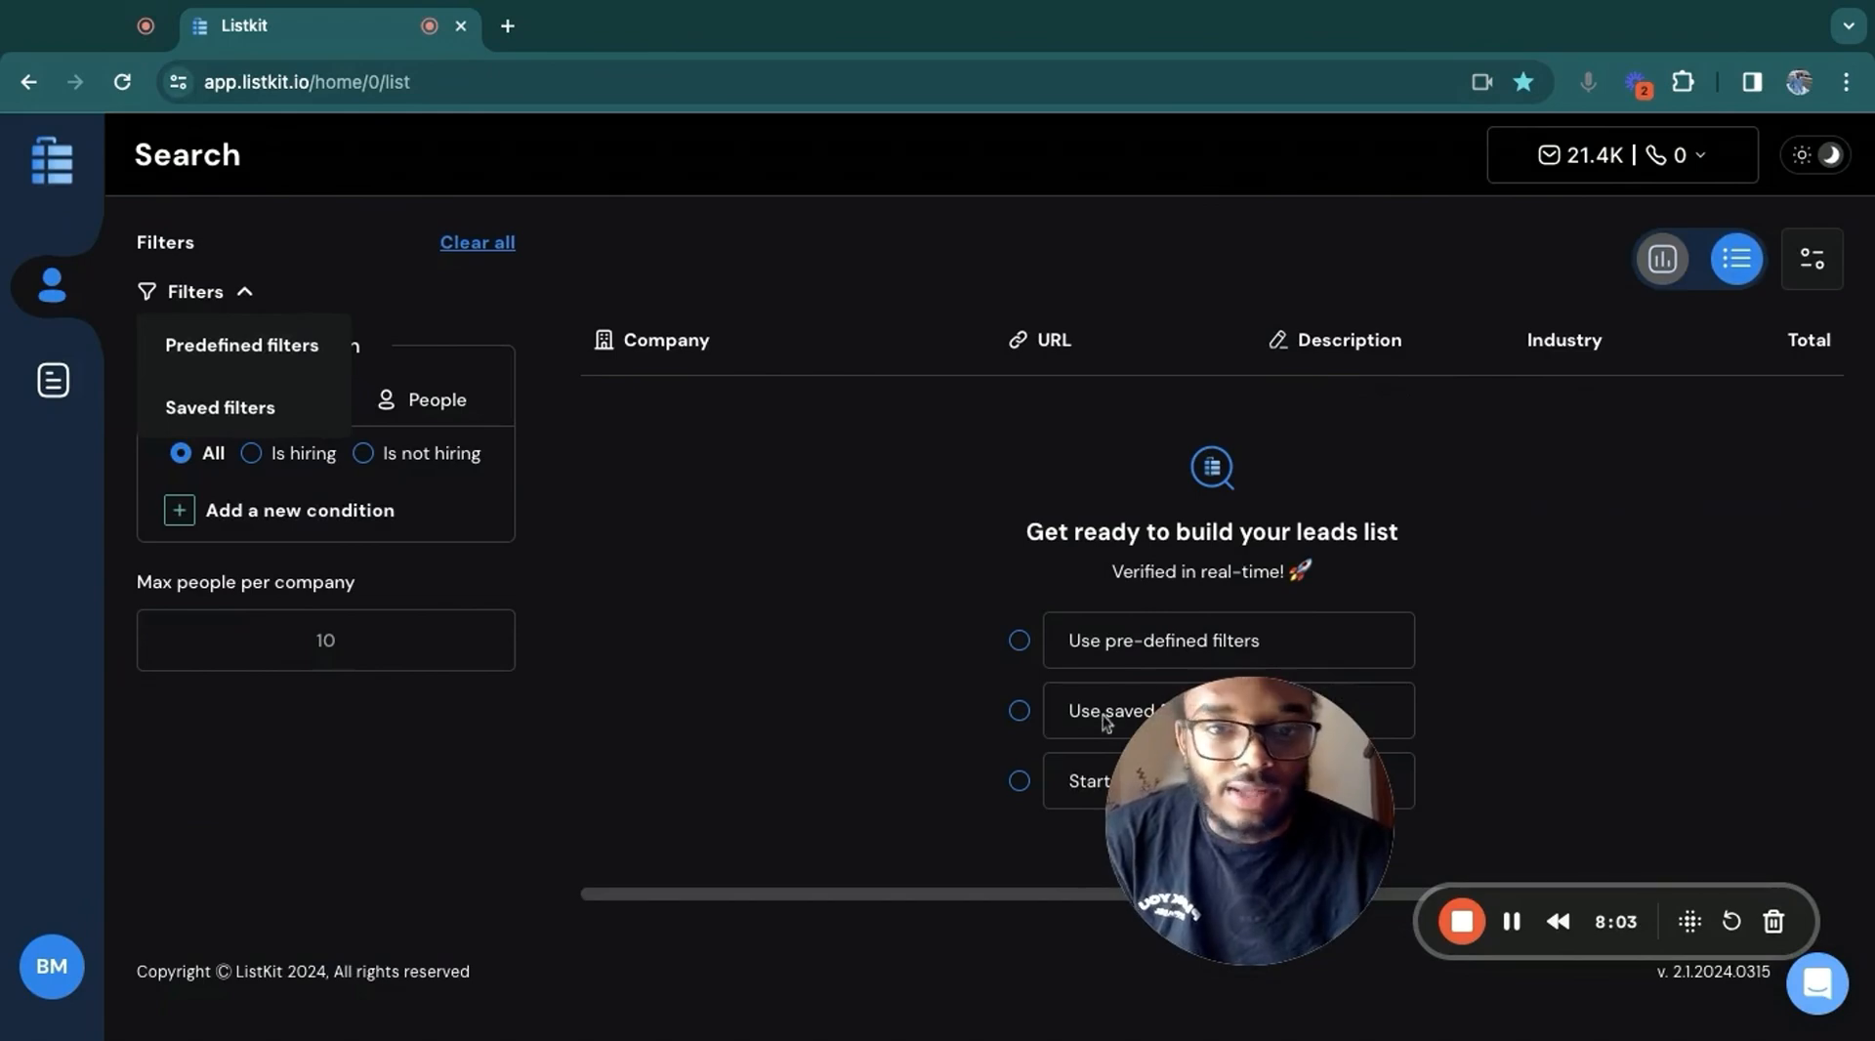
{"action": "left_click", "coordinate": [293, 407]}
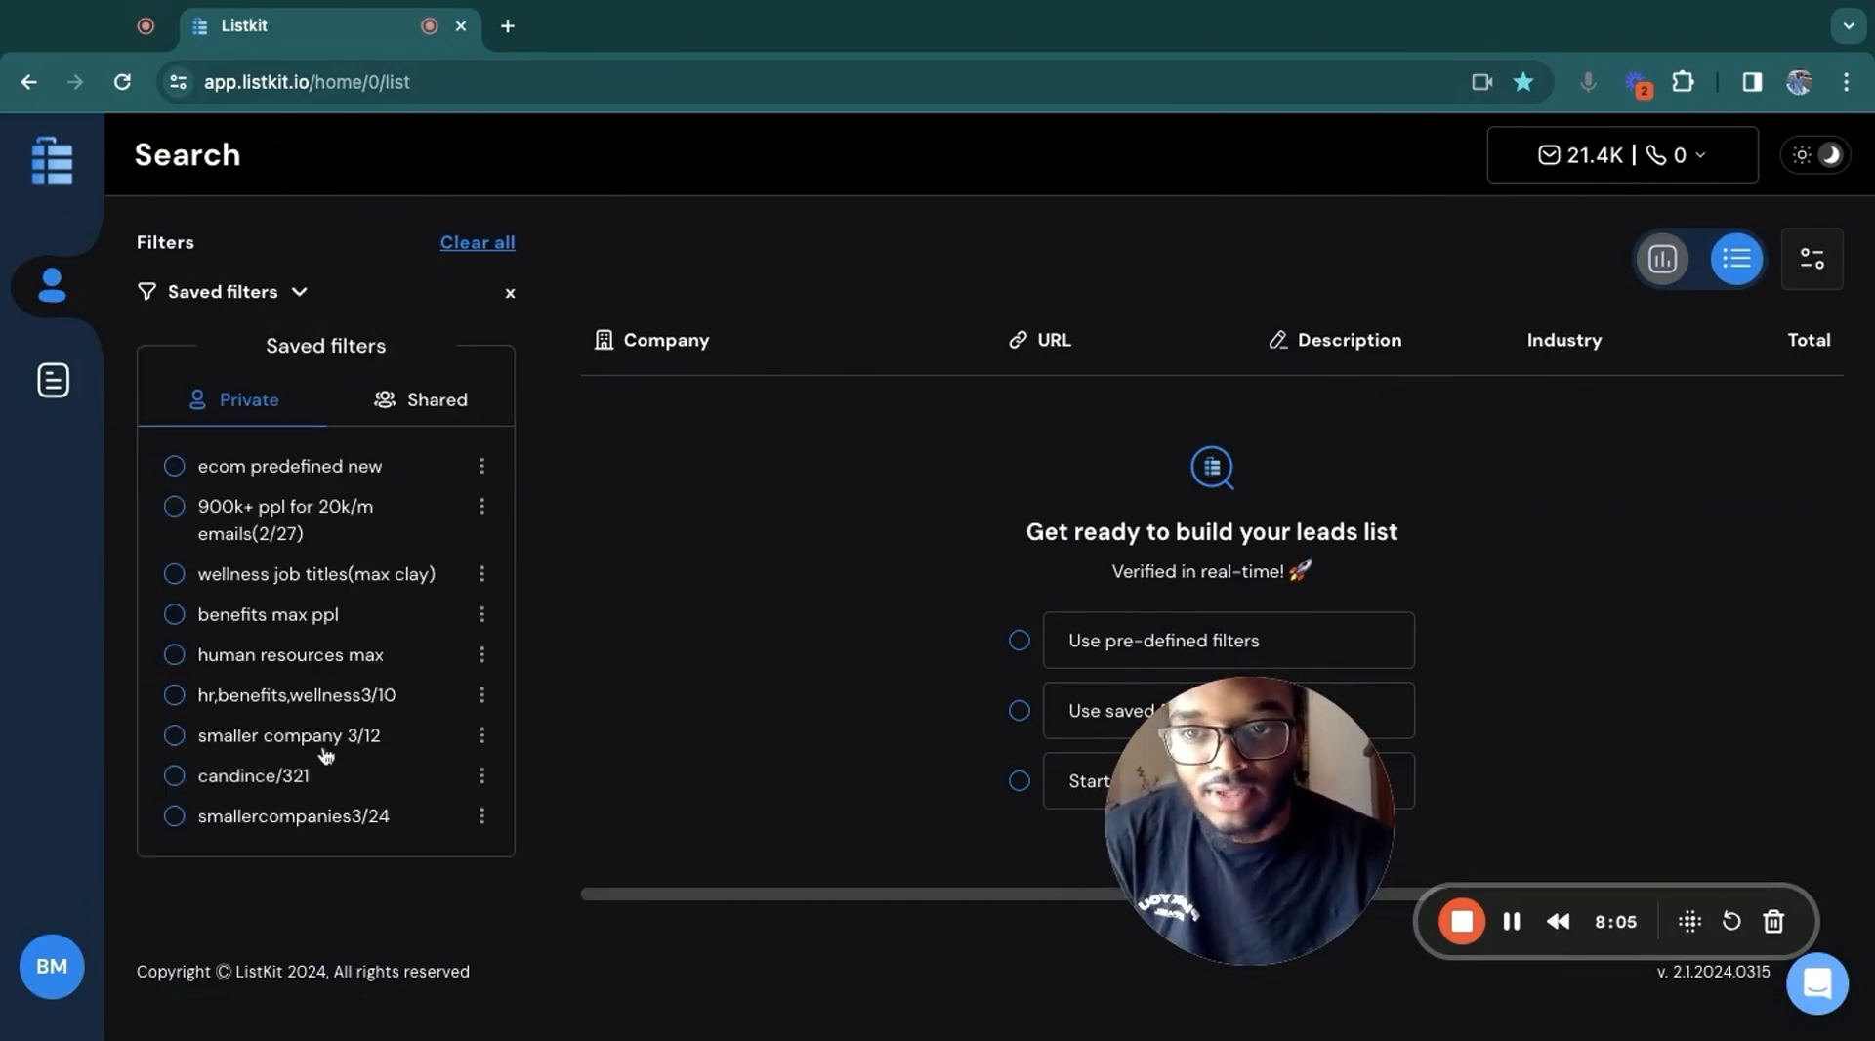
{"action": "left_click", "coordinate": [306, 819]}
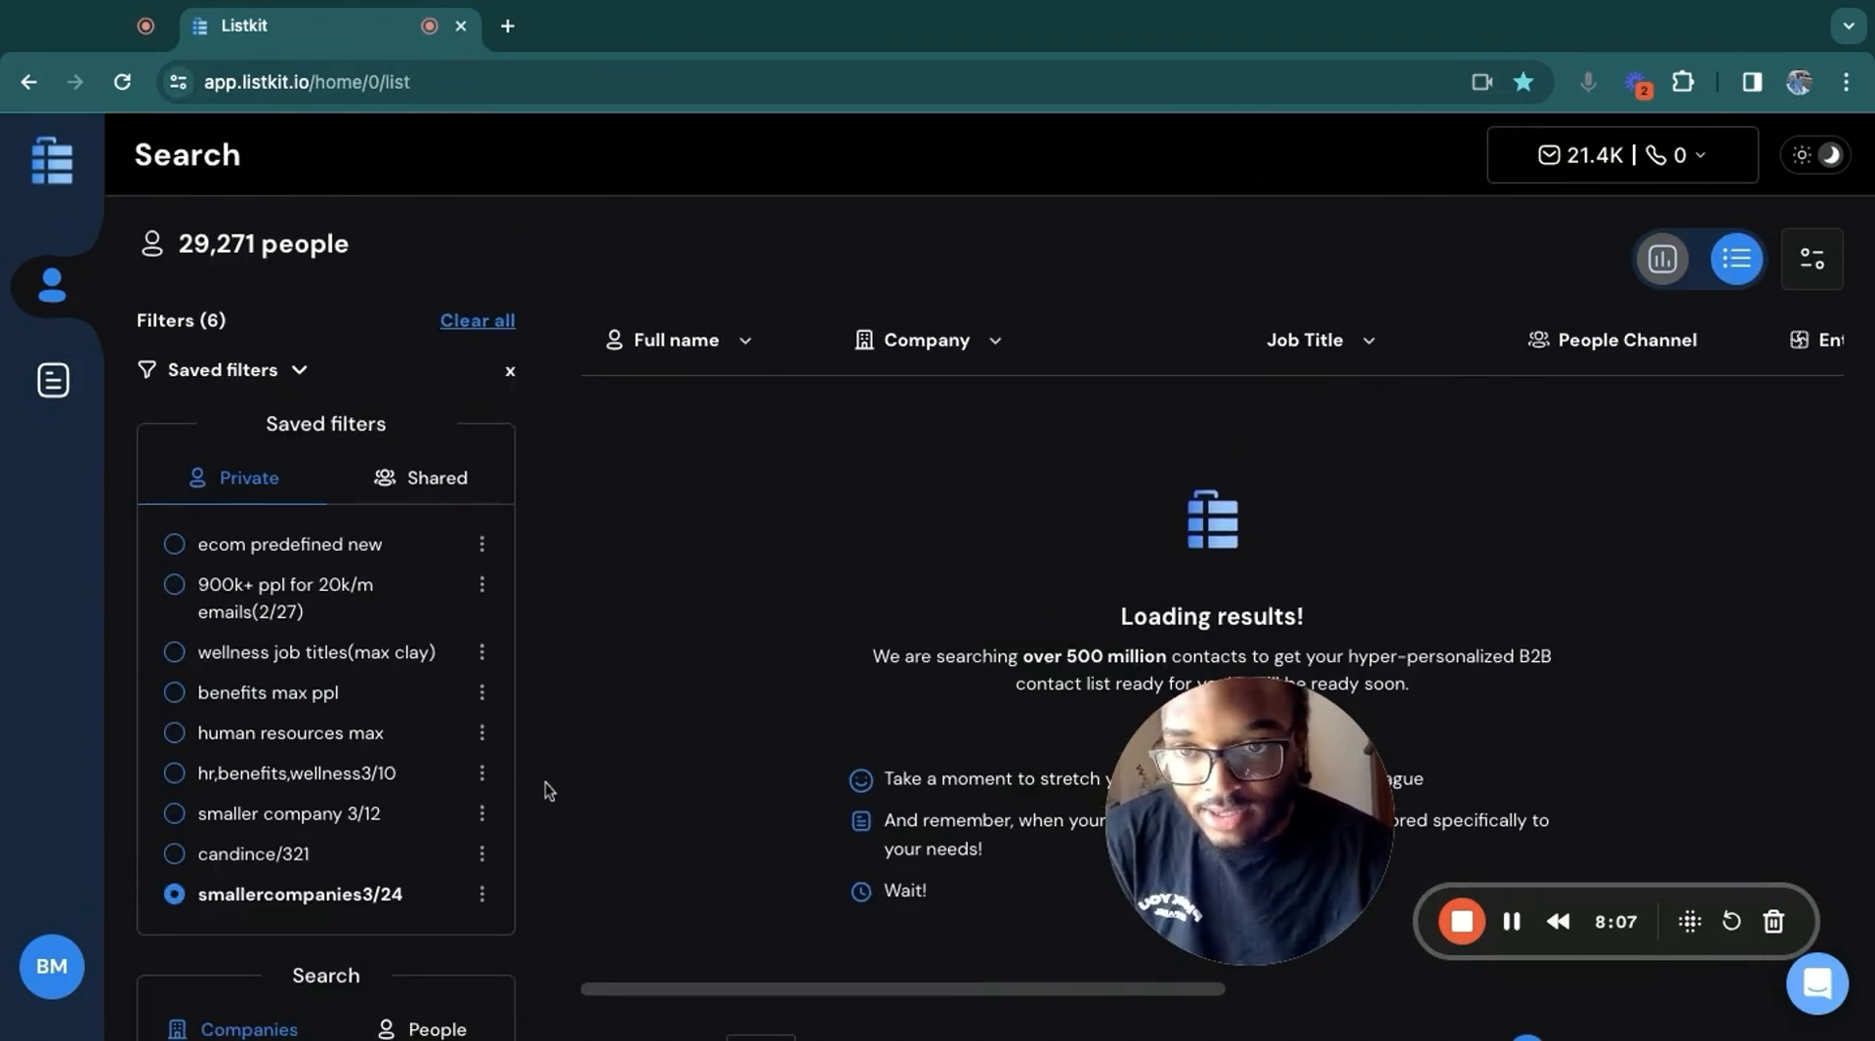
View the sharing options of the saved filter smallercompanies3/24 and close them without sharing
{"action": "scroll", "coordinate": [545, 782], "scroll_direction": "down", "scroll_amount": 2}
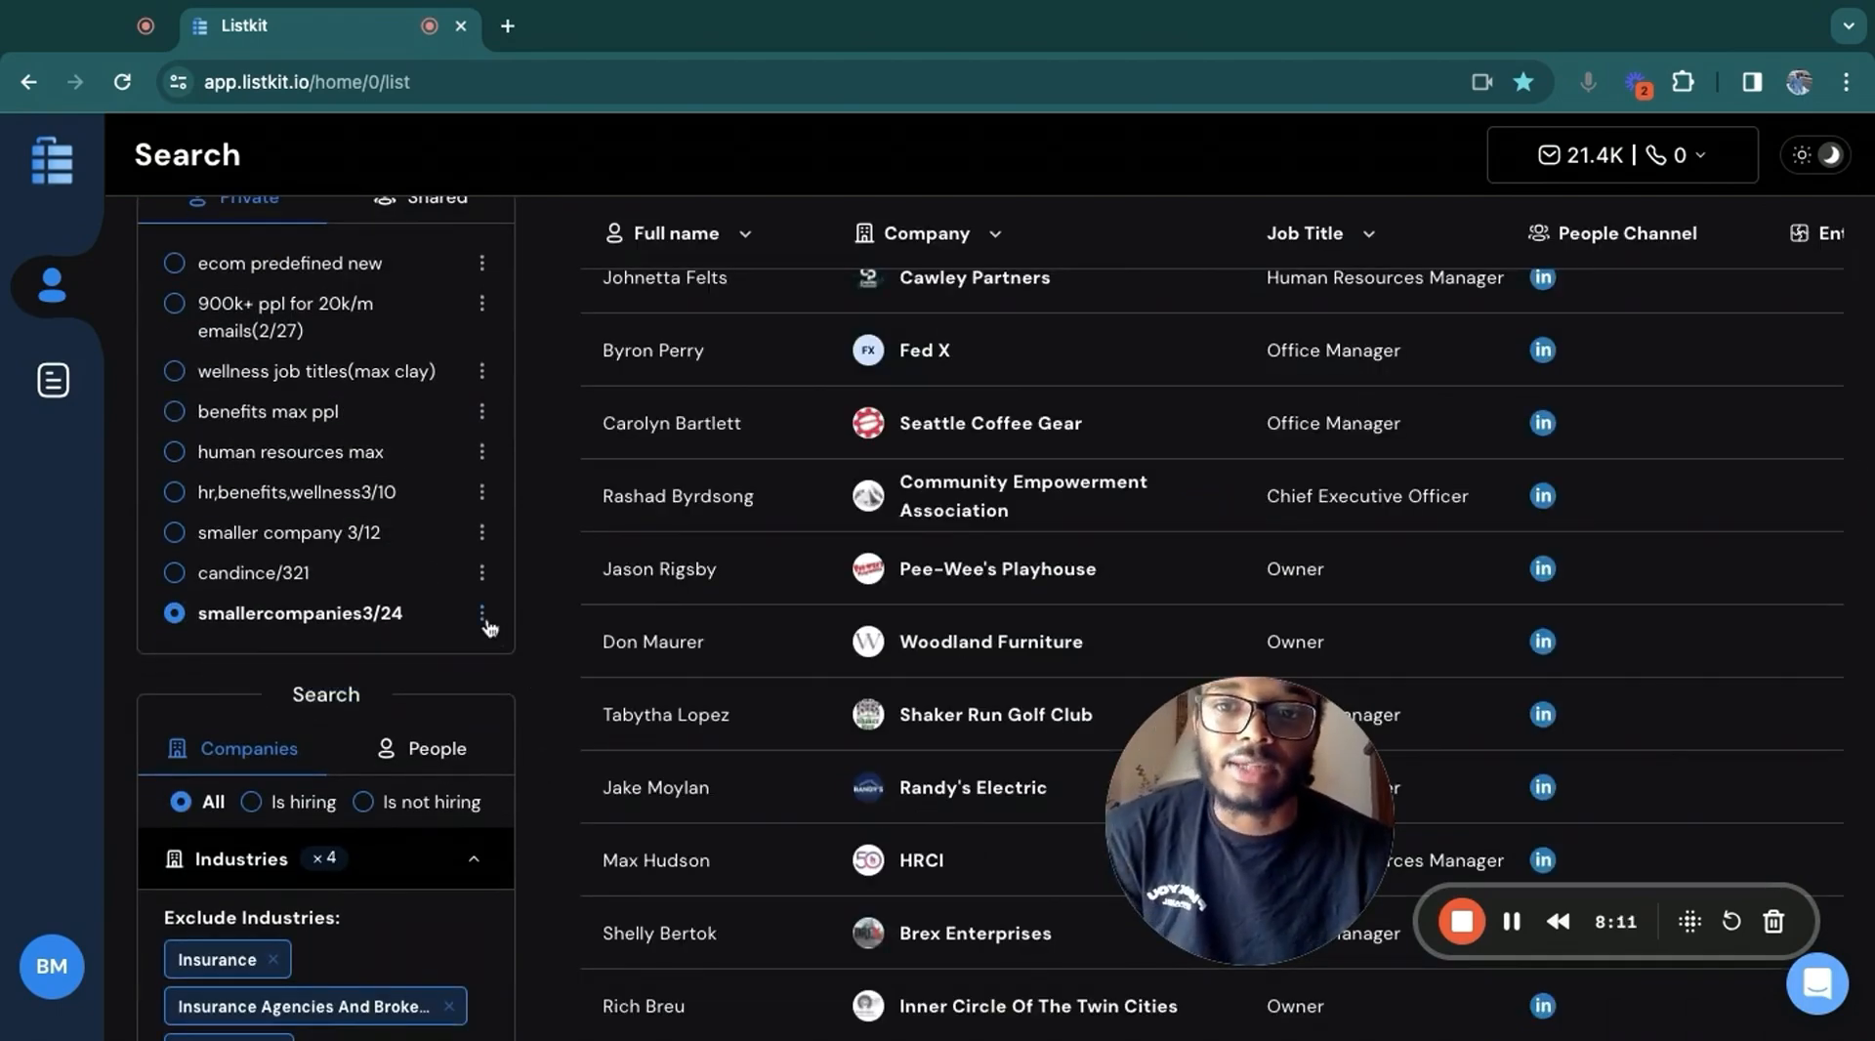
{"action": "left_click", "coordinate": [485, 619]}
{"action": "left_click", "coordinate": [393, 727]}
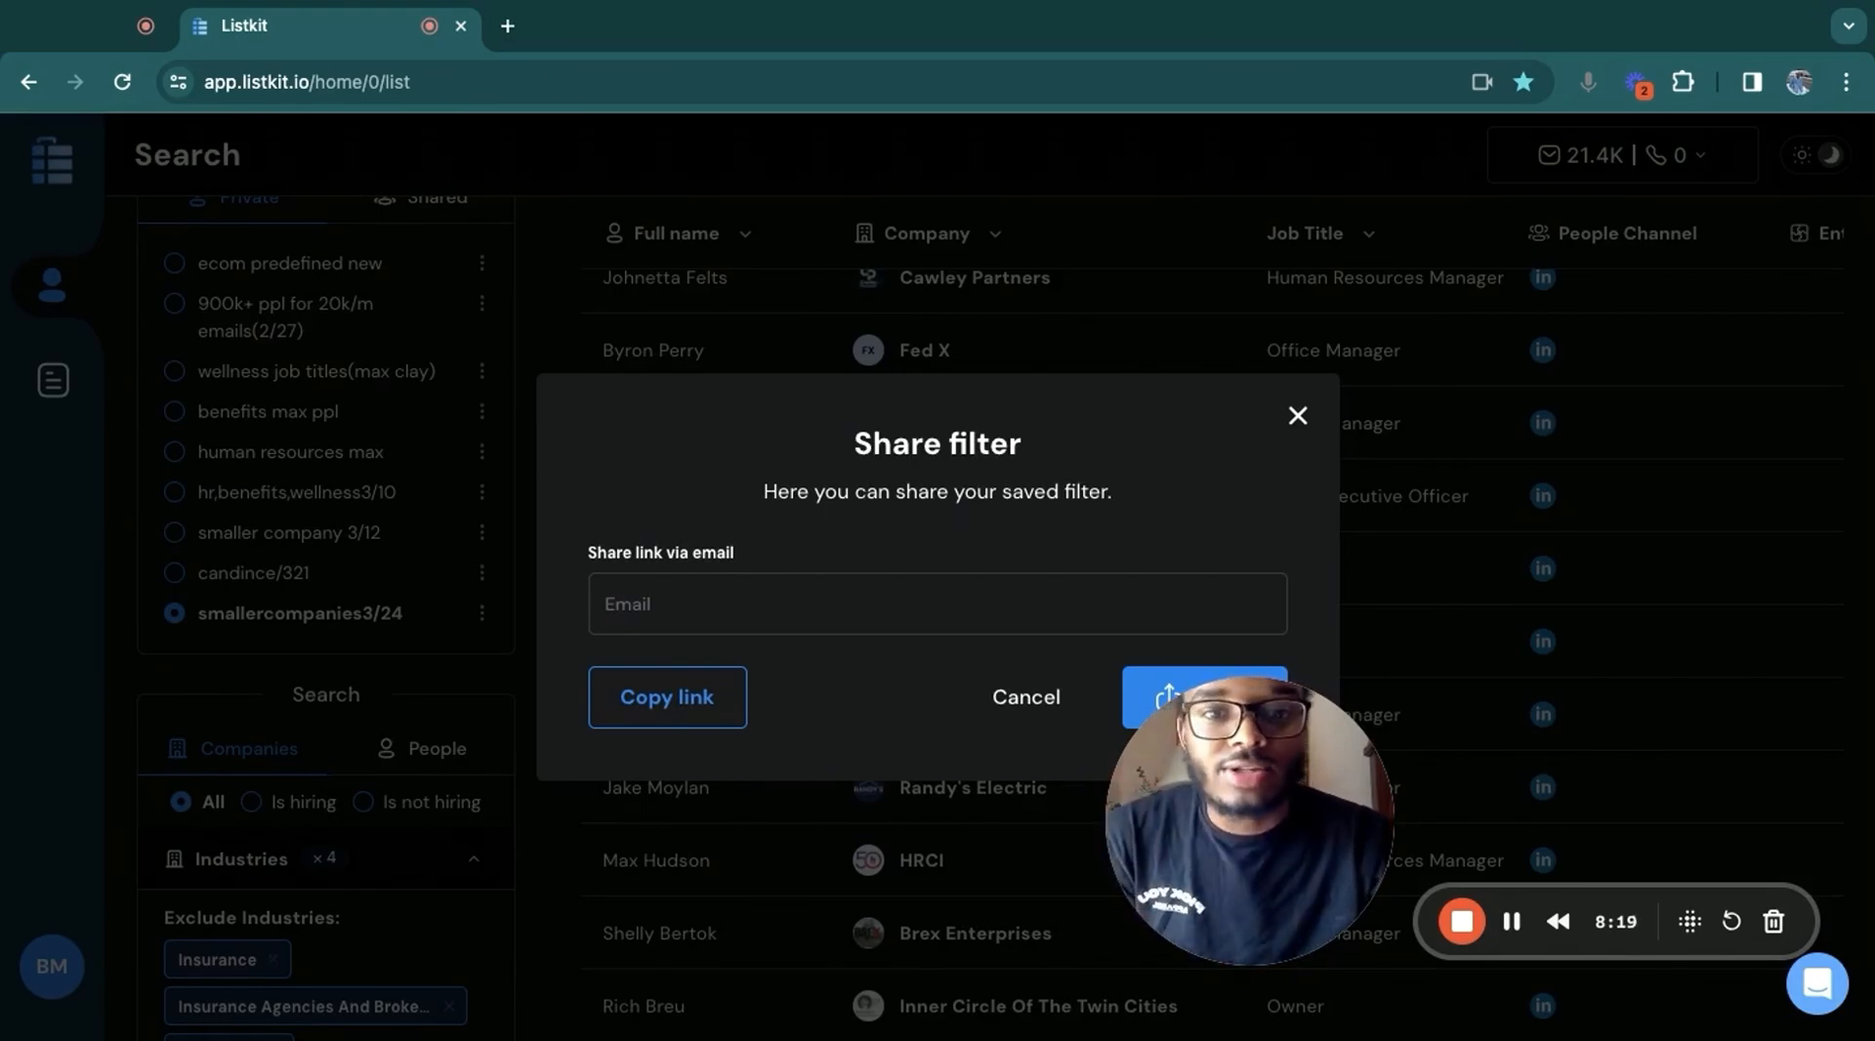
{"action": "left_click", "coordinate": [1299, 416]}
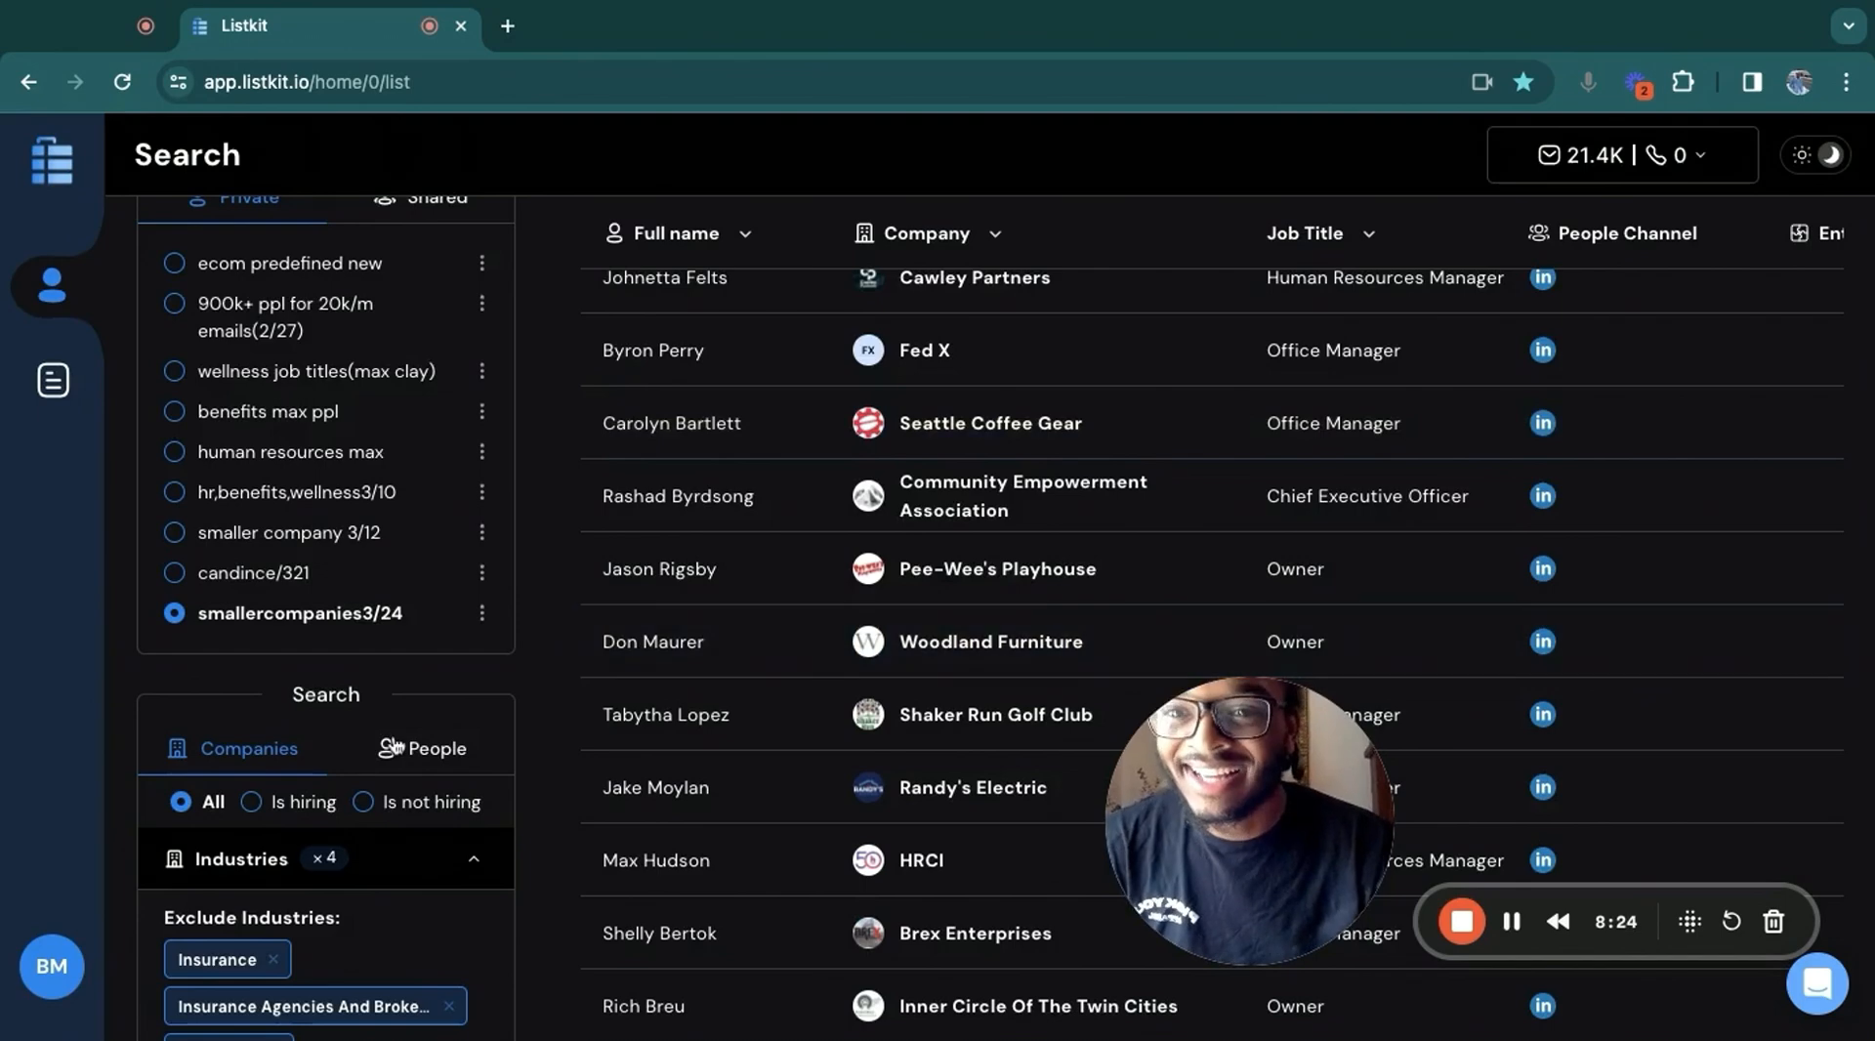
Set the maximum people per company to 1 for the loaded smallercompanies3/24 filter and apply the limit
{"action": "scroll", "coordinate": [393, 736], "scroll_direction": "down", "scroll_amount": 15}
{"action": "left_click", "coordinate": [293, 763]}
{"action": "type", "text": "1"}
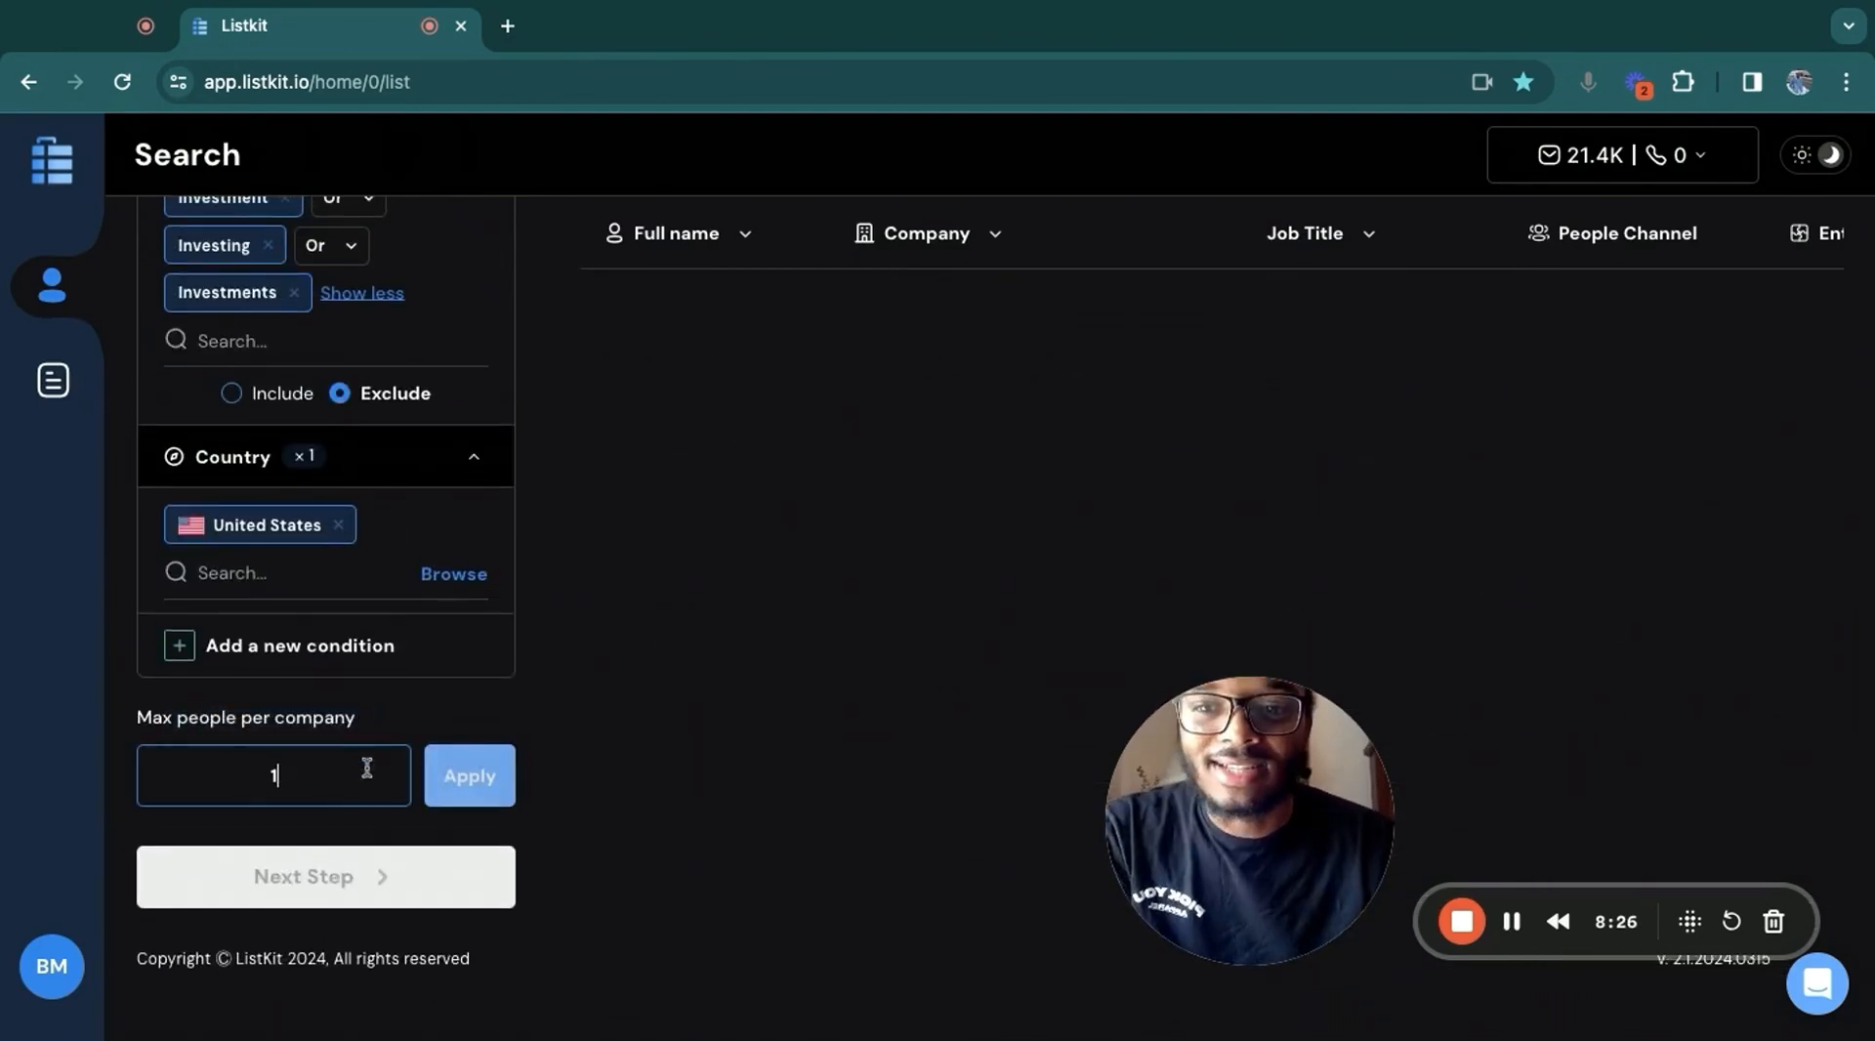
{"action": "left_click", "coordinate": [470, 764]}
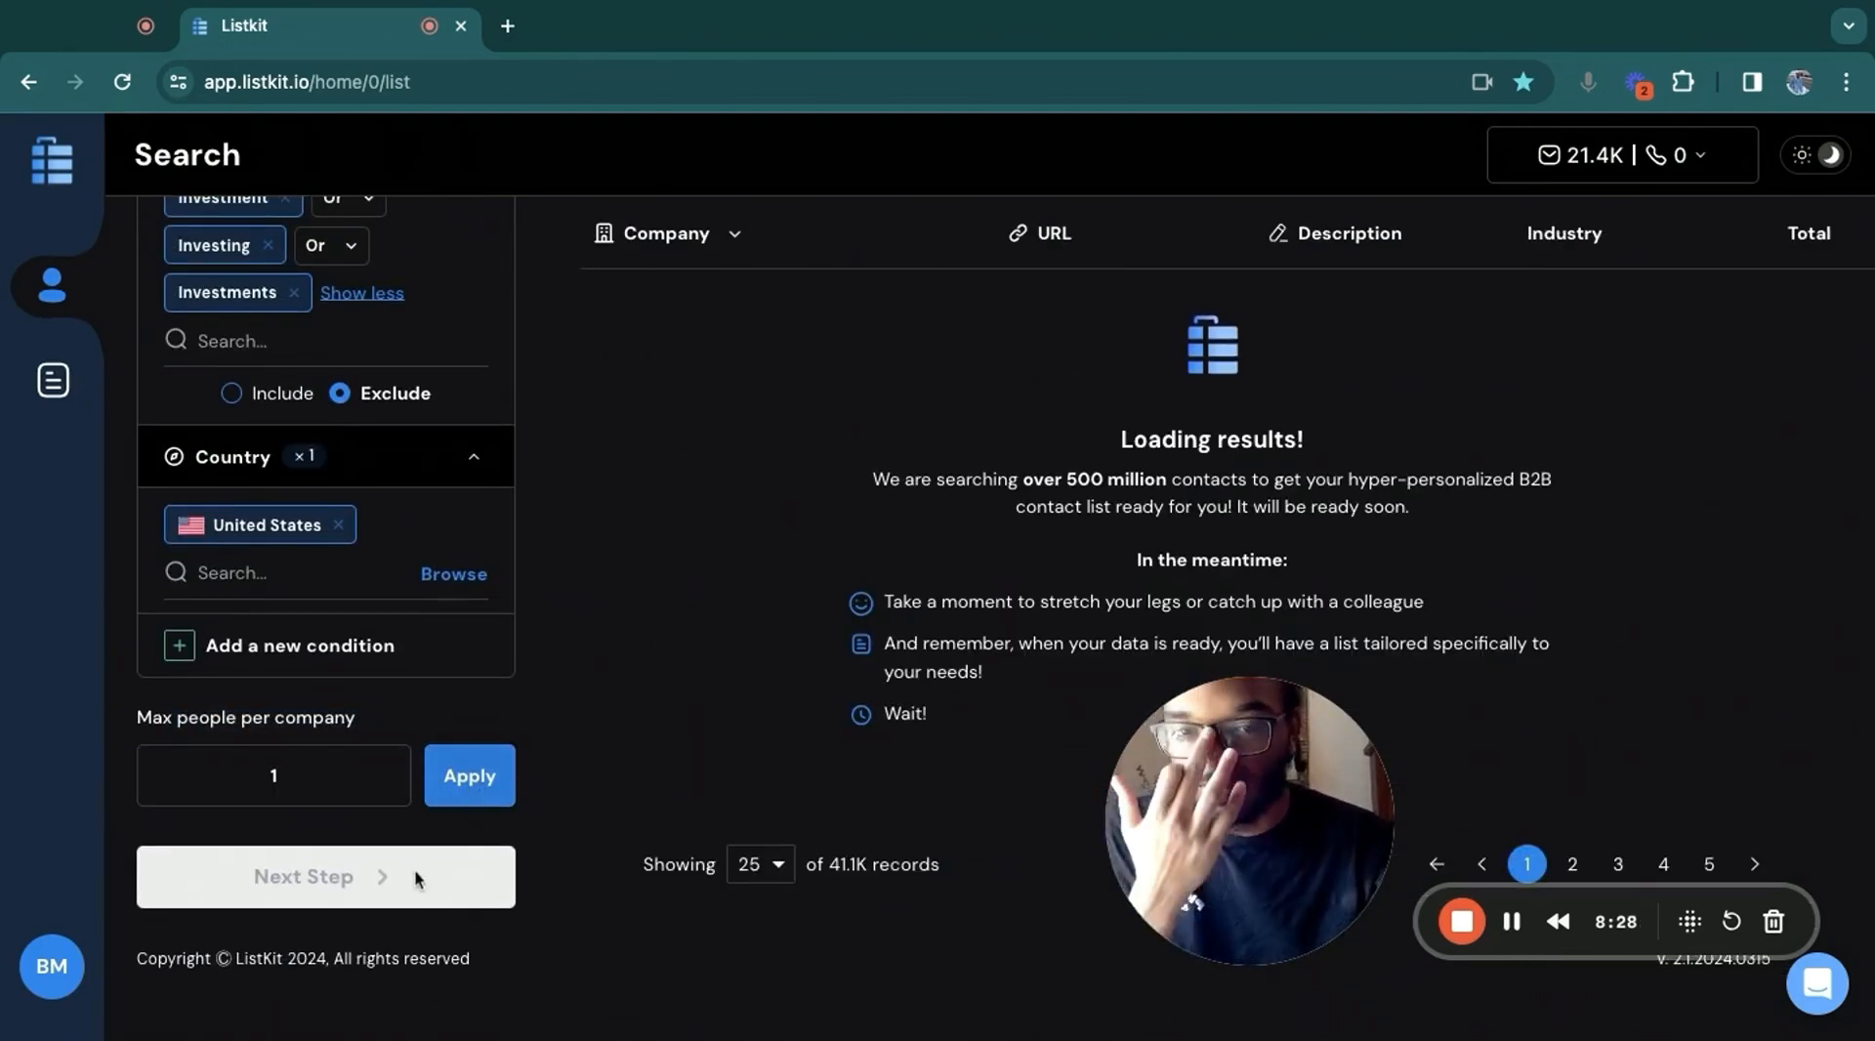
Proceed to the credit redemption stage and redeem 6500 credits for the list
{"action": "left_click", "coordinate": [414, 871]}
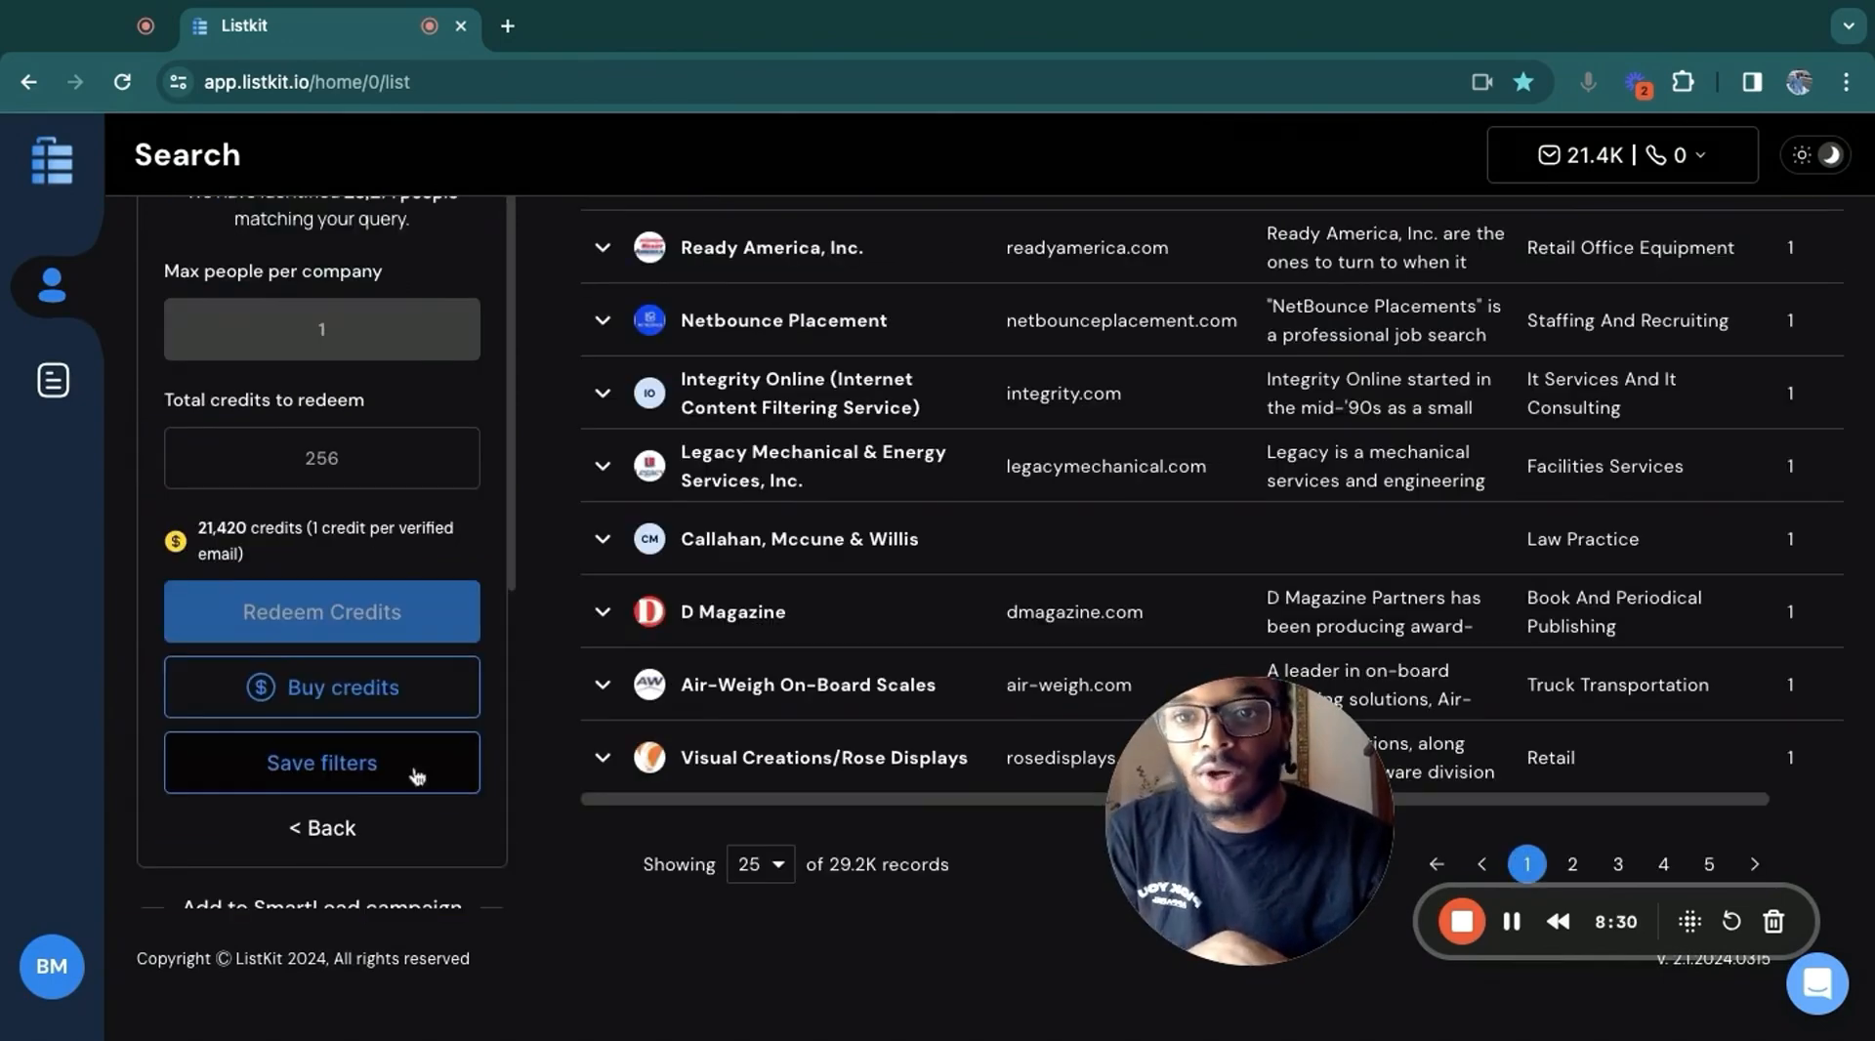
{"action": "left_click", "coordinate": [352, 461]}
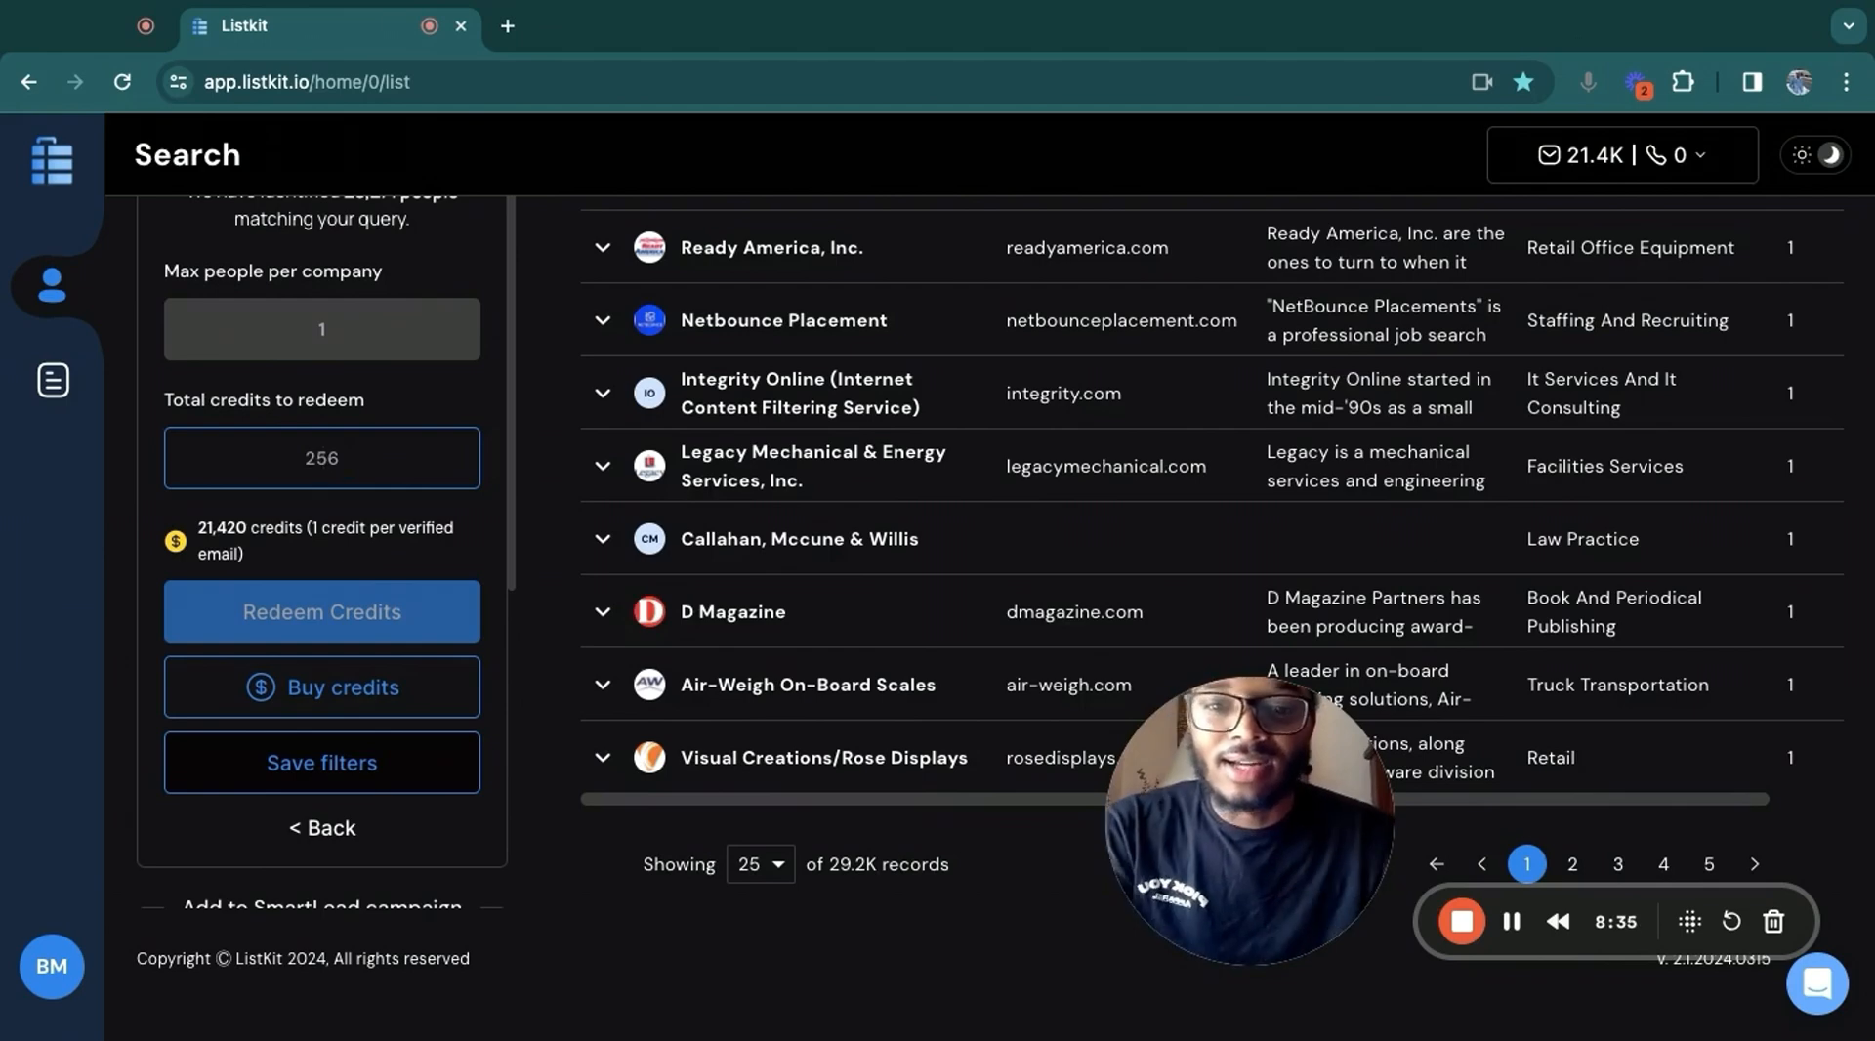
{"action": "type", "text": "6500"}
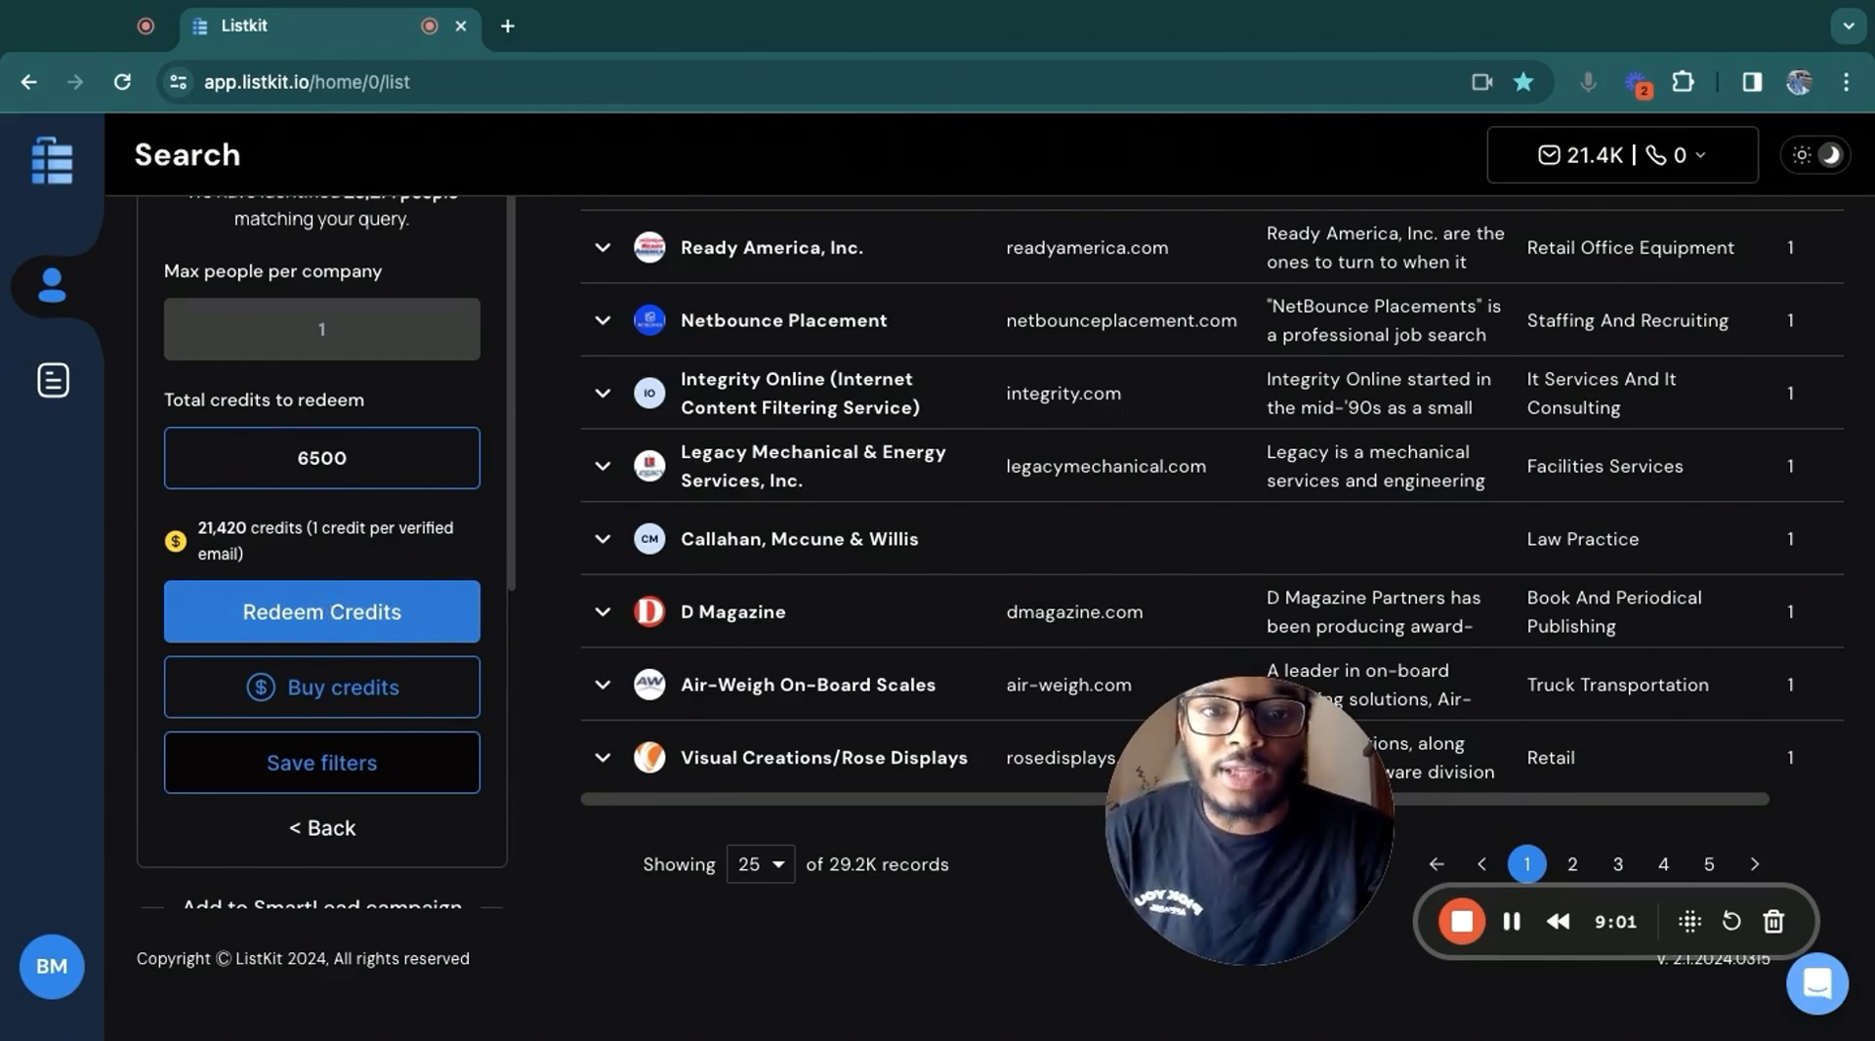
{"action": "key", "text": "Tab"}
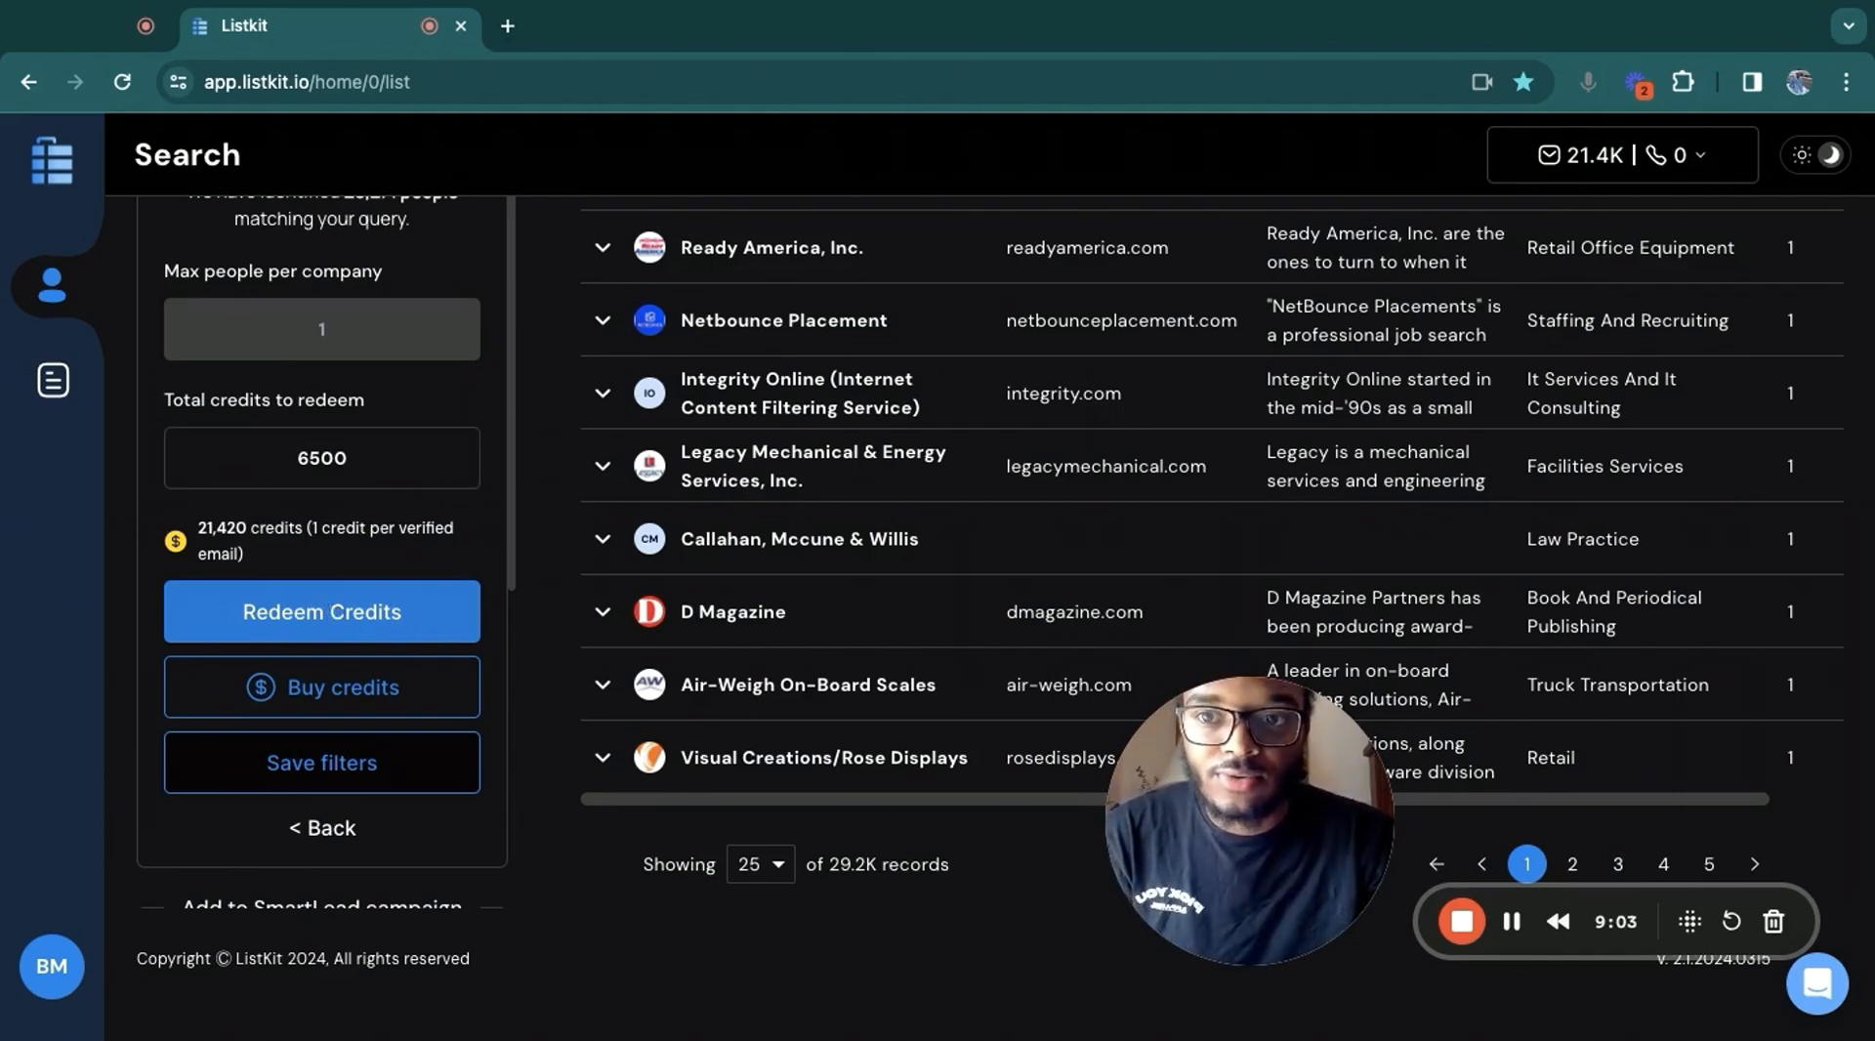
{"action": "key", "text": "Return"}
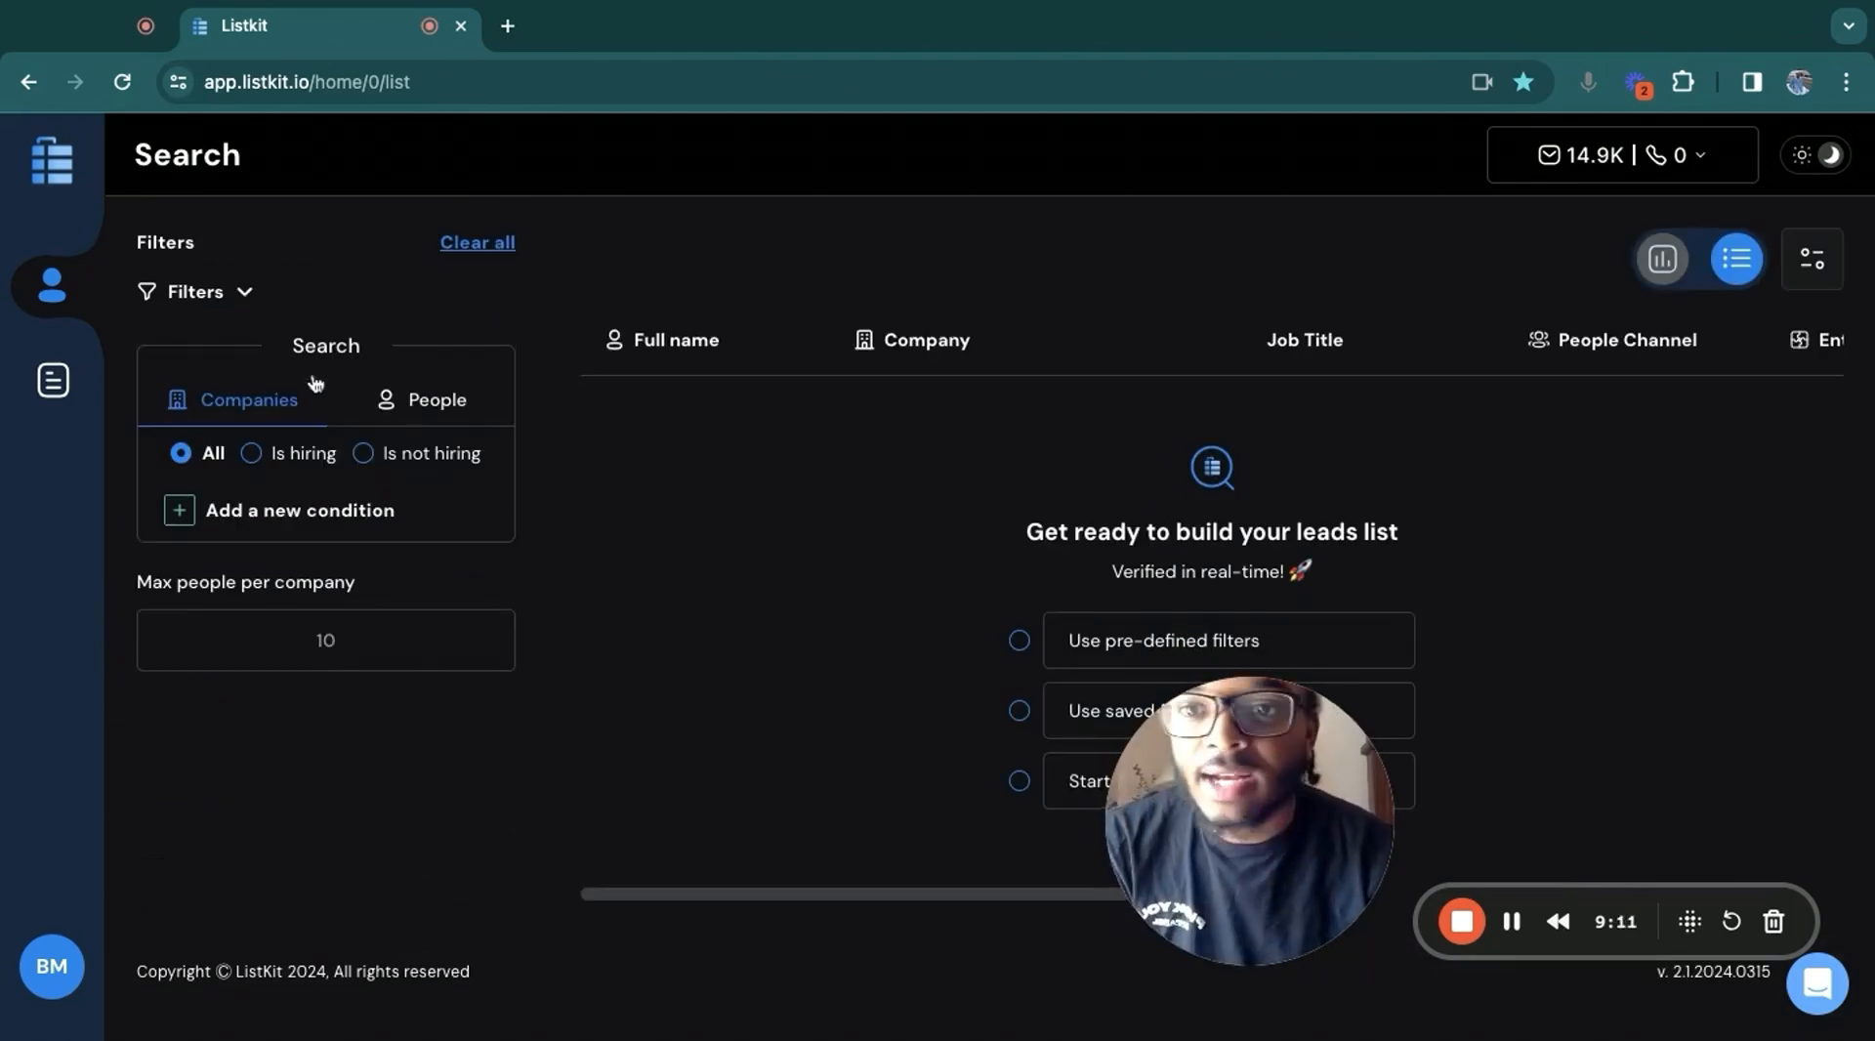
Load the private saved filter hr,benefits,wellness3/10
{"action": "left_click", "coordinate": [242, 293]}
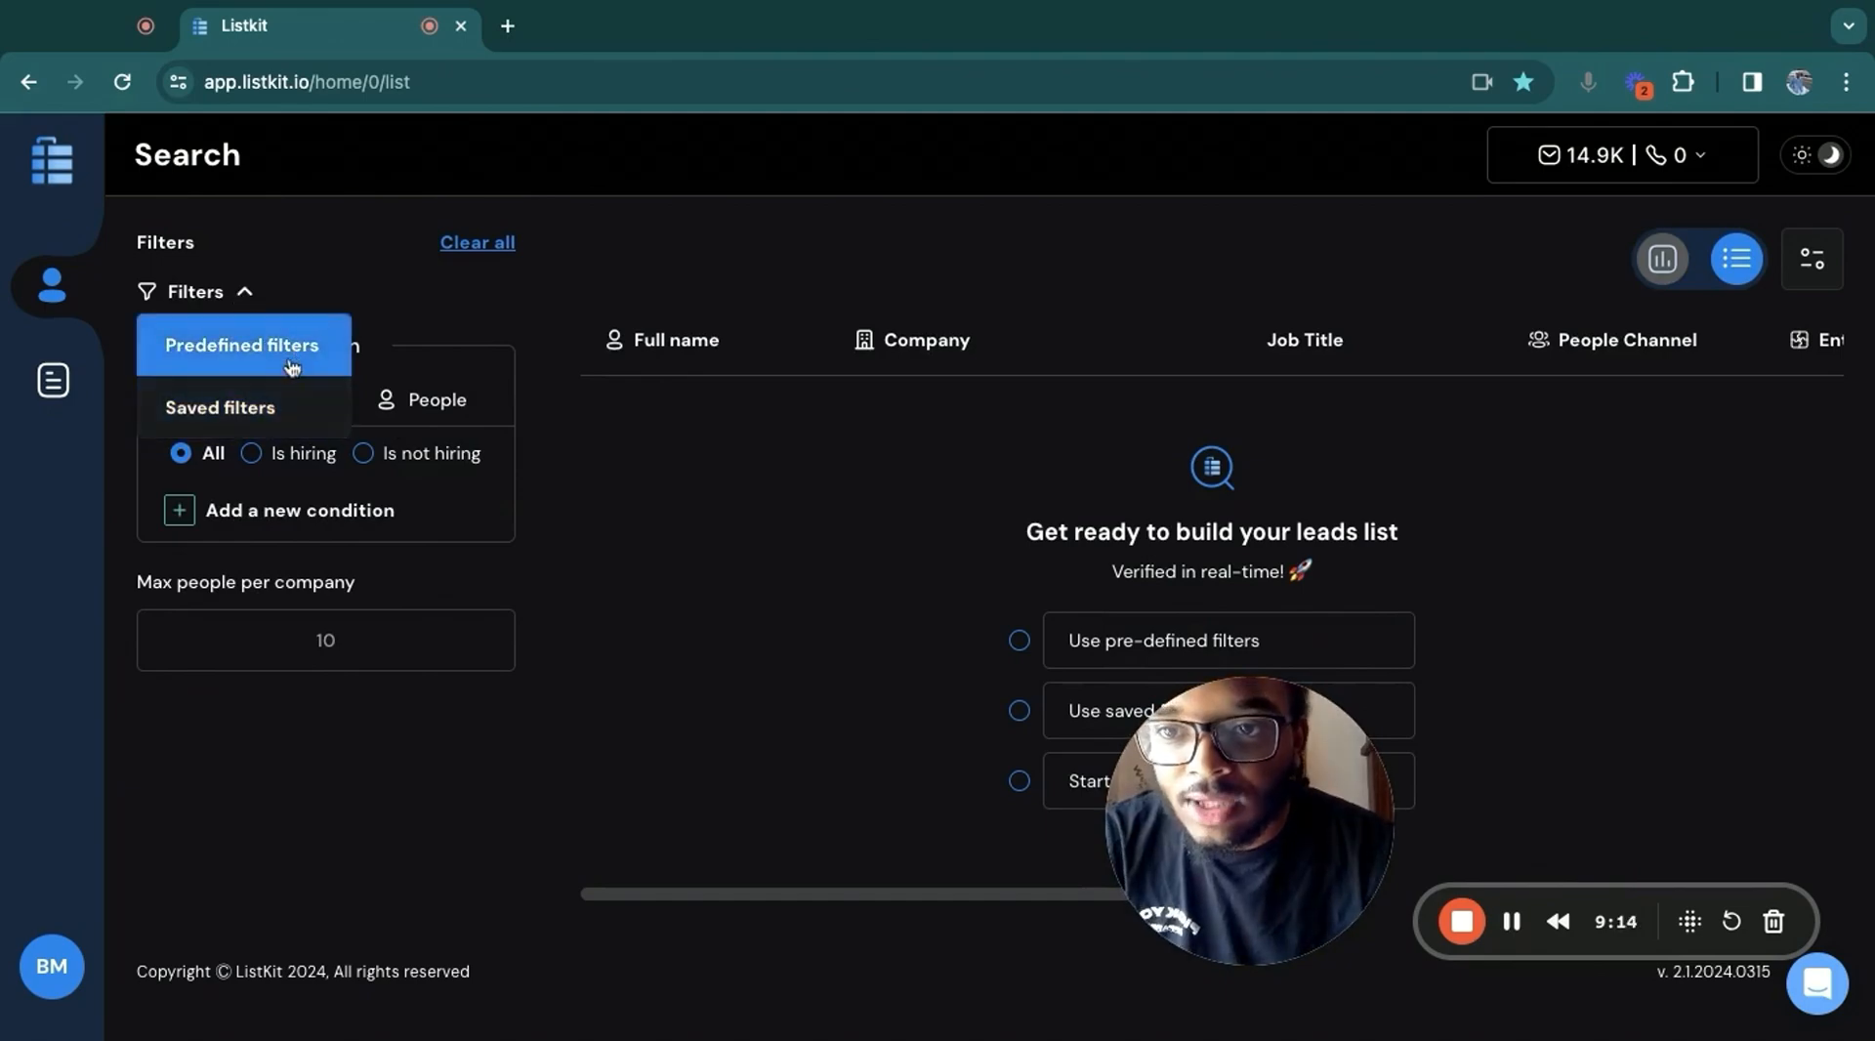
{"action": "left_click", "coordinate": [283, 406]}
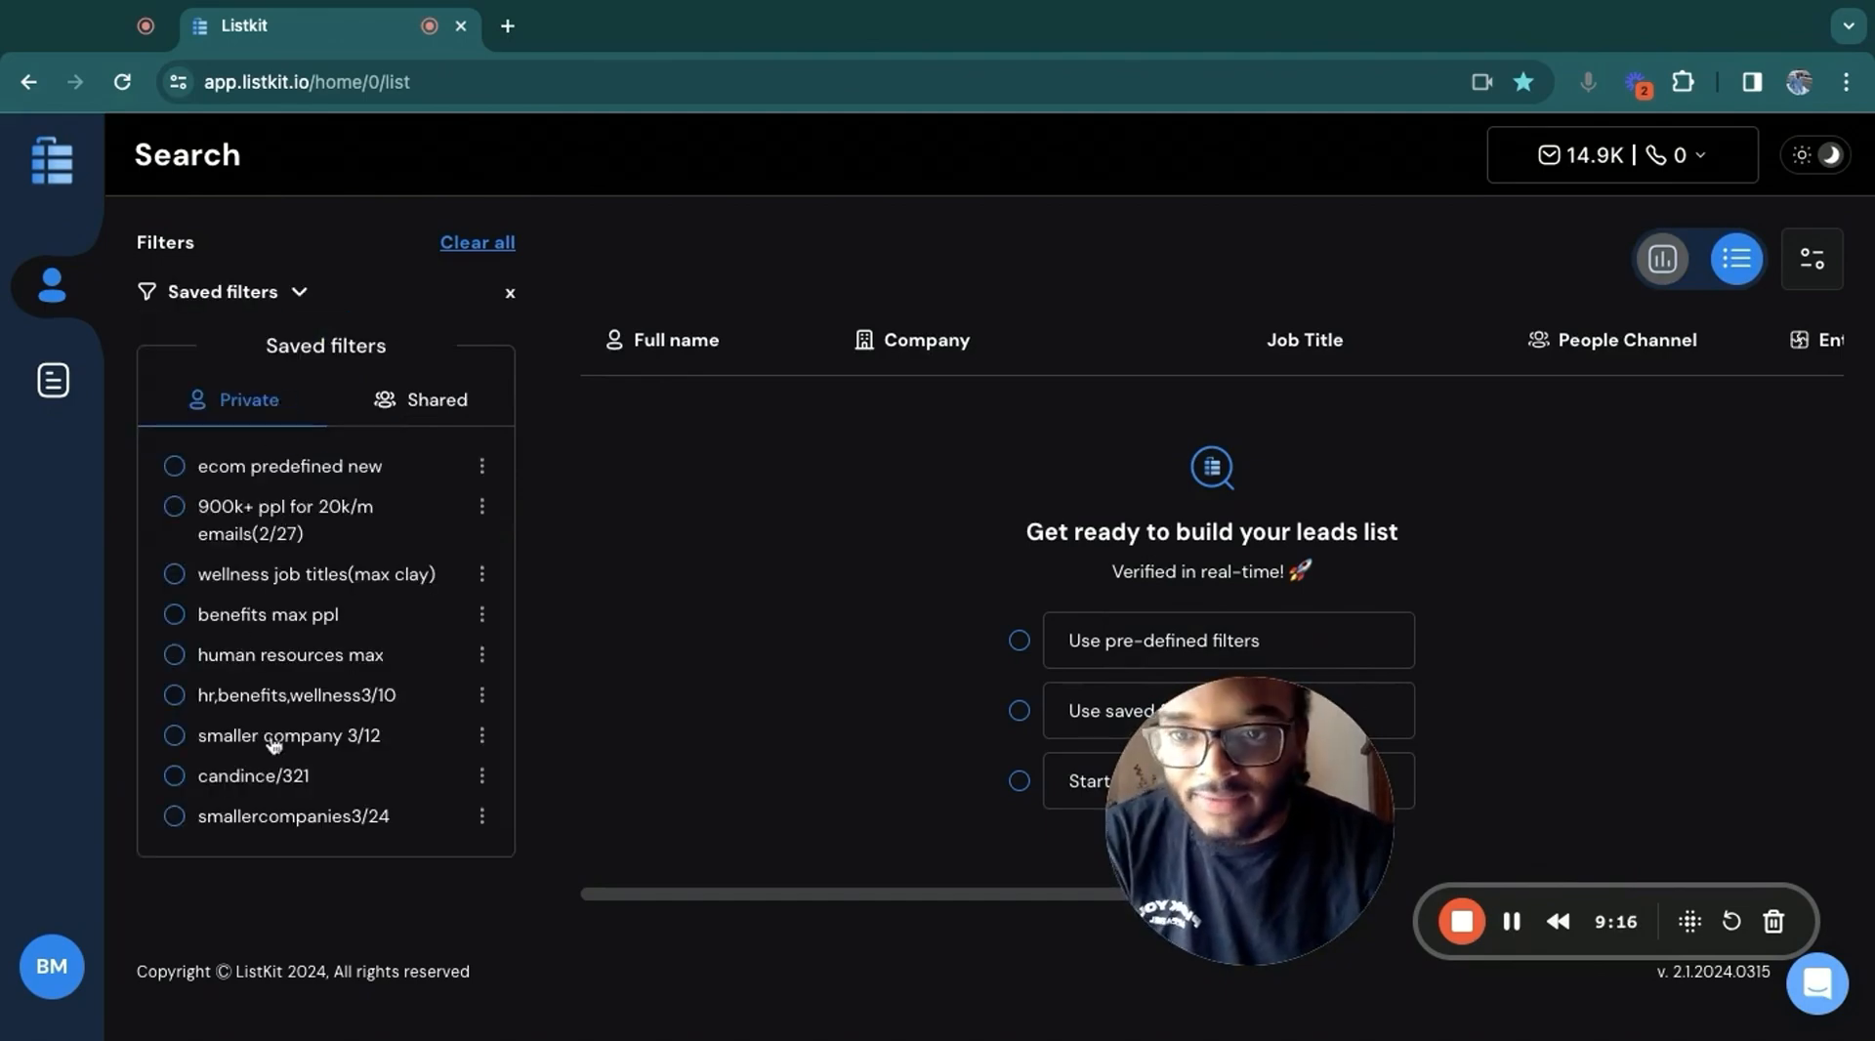
{"action": "left_click", "coordinate": [289, 701]}
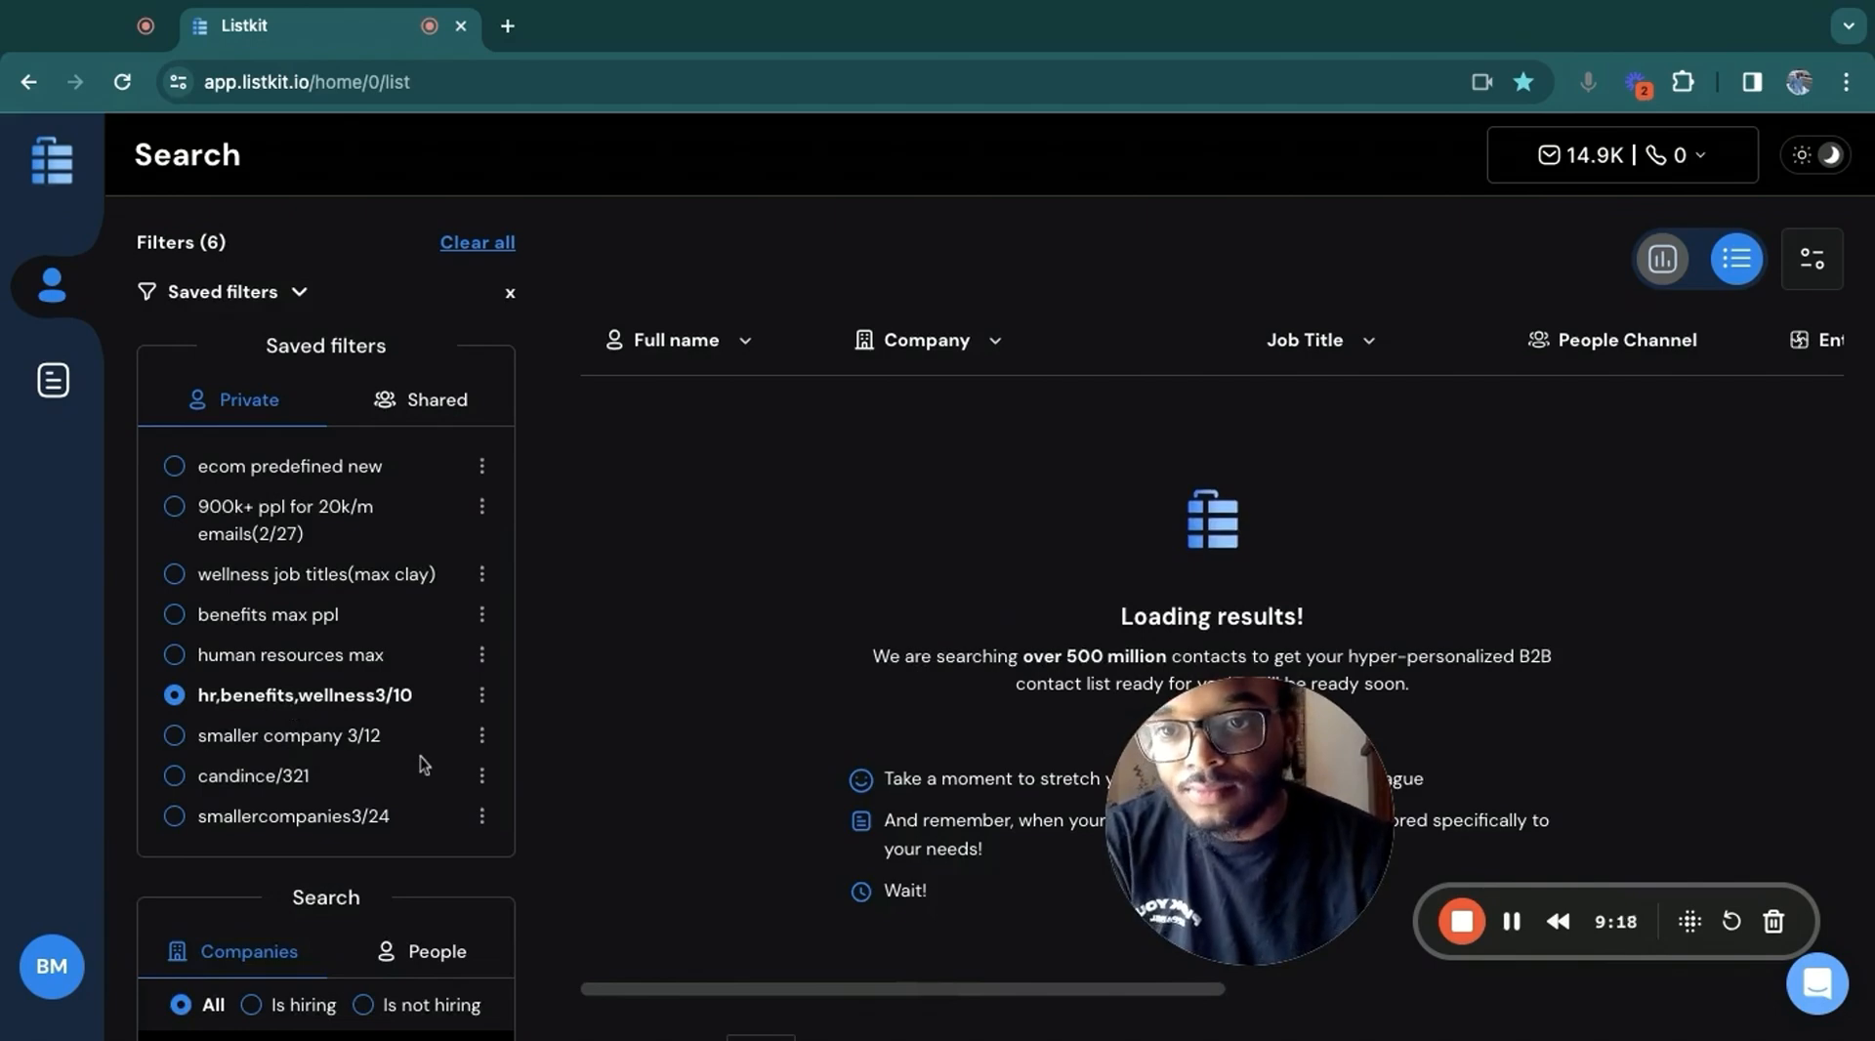
Examine the loaded filter's company and people conditions, including industries, total employees, excluded keywords, job titles and country
{"action": "scroll", "coordinate": [424, 765], "scroll_direction": "down", "scroll_amount": 2}
{"action": "scroll", "coordinate": [424, 765], "scroll_direction": "down", "scroll_amount": 6}
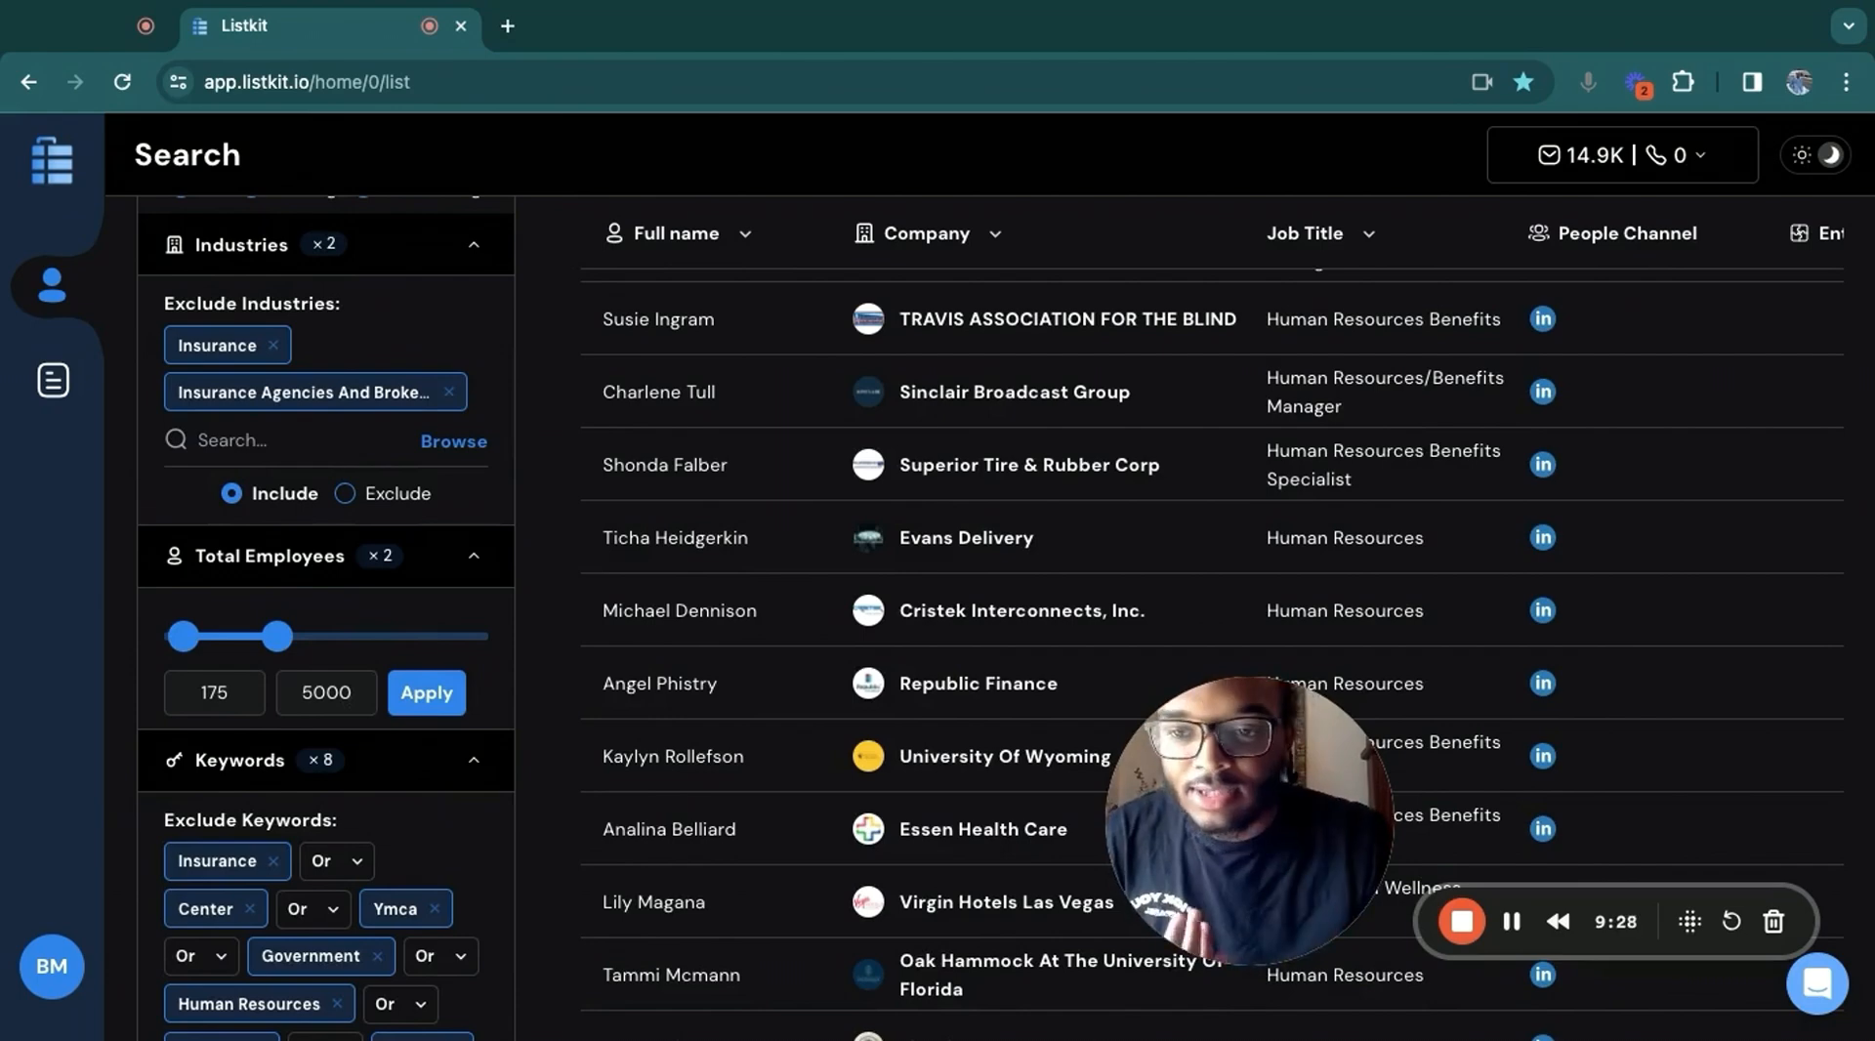
{"action": "scroll", "coordinate": [1006, 618], "scroll_direction": "down", "scroll_amount": 2}
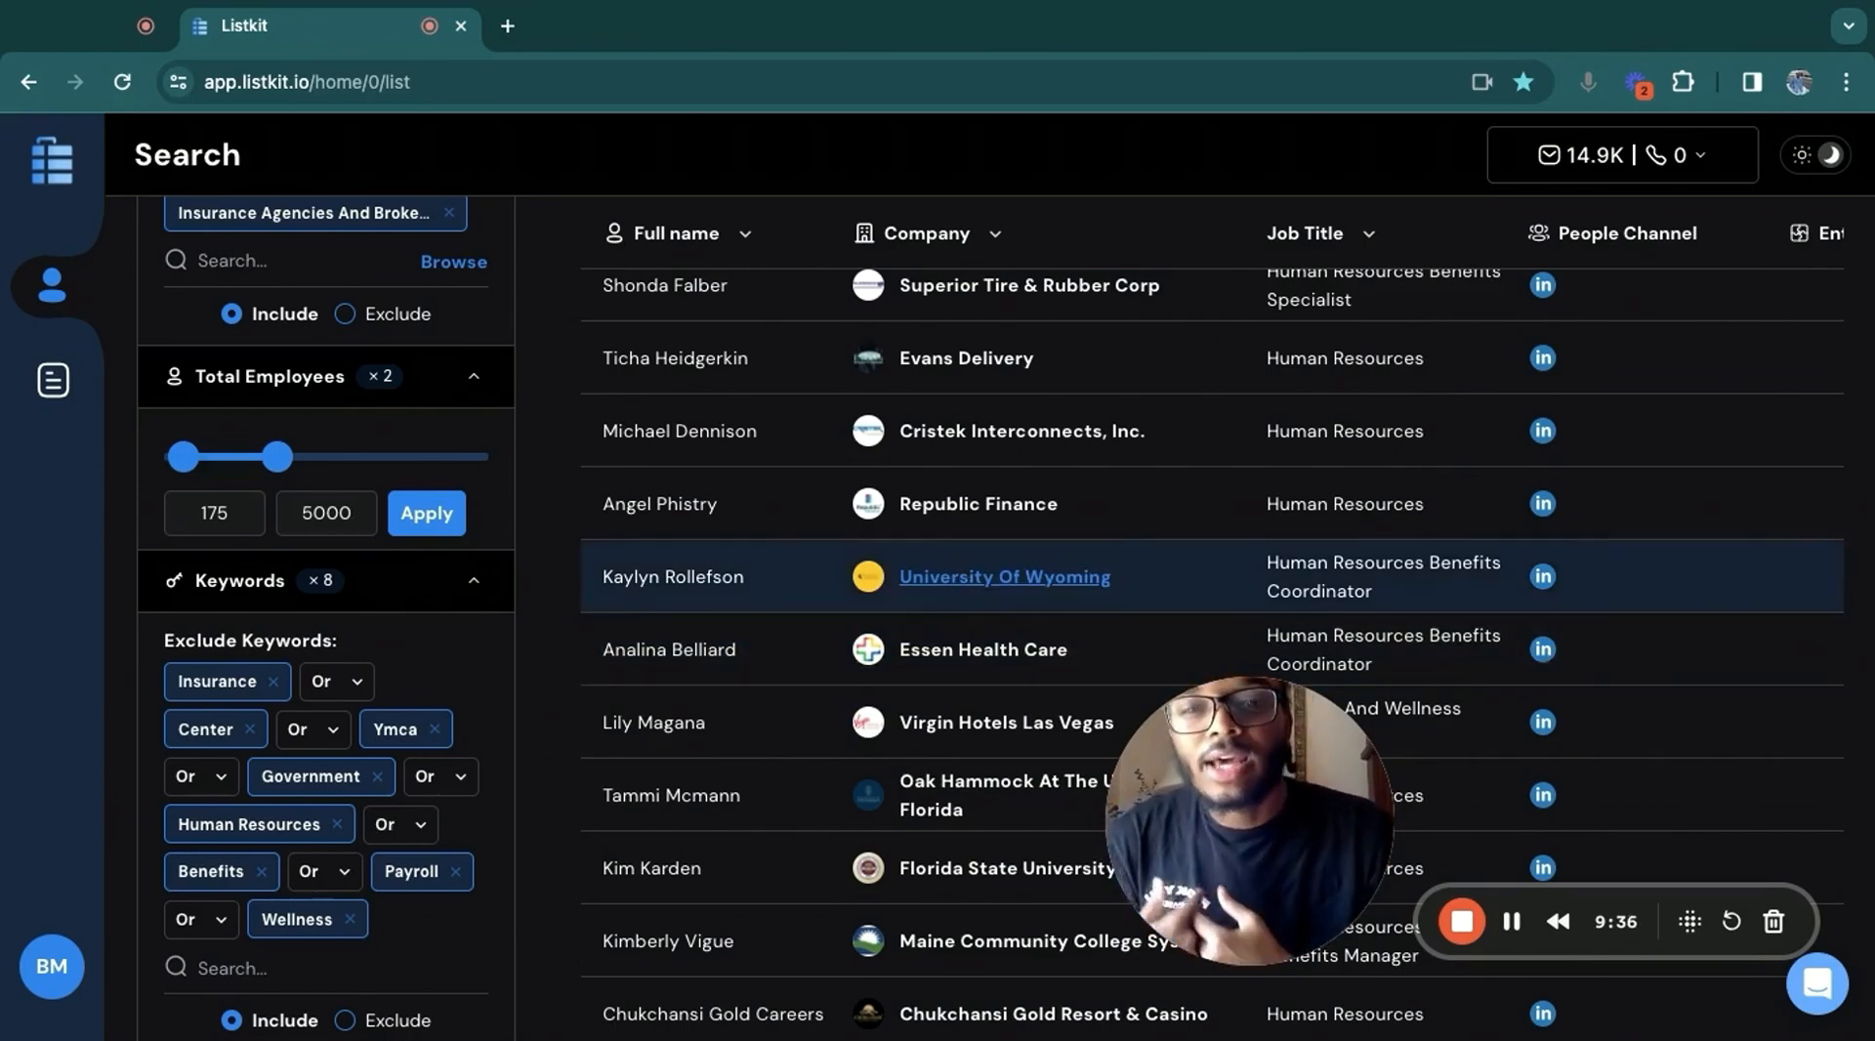
{"action": "scroll", "coordinate": [553, 647], "scroll_direction": "up", "scroll_amount": 8}
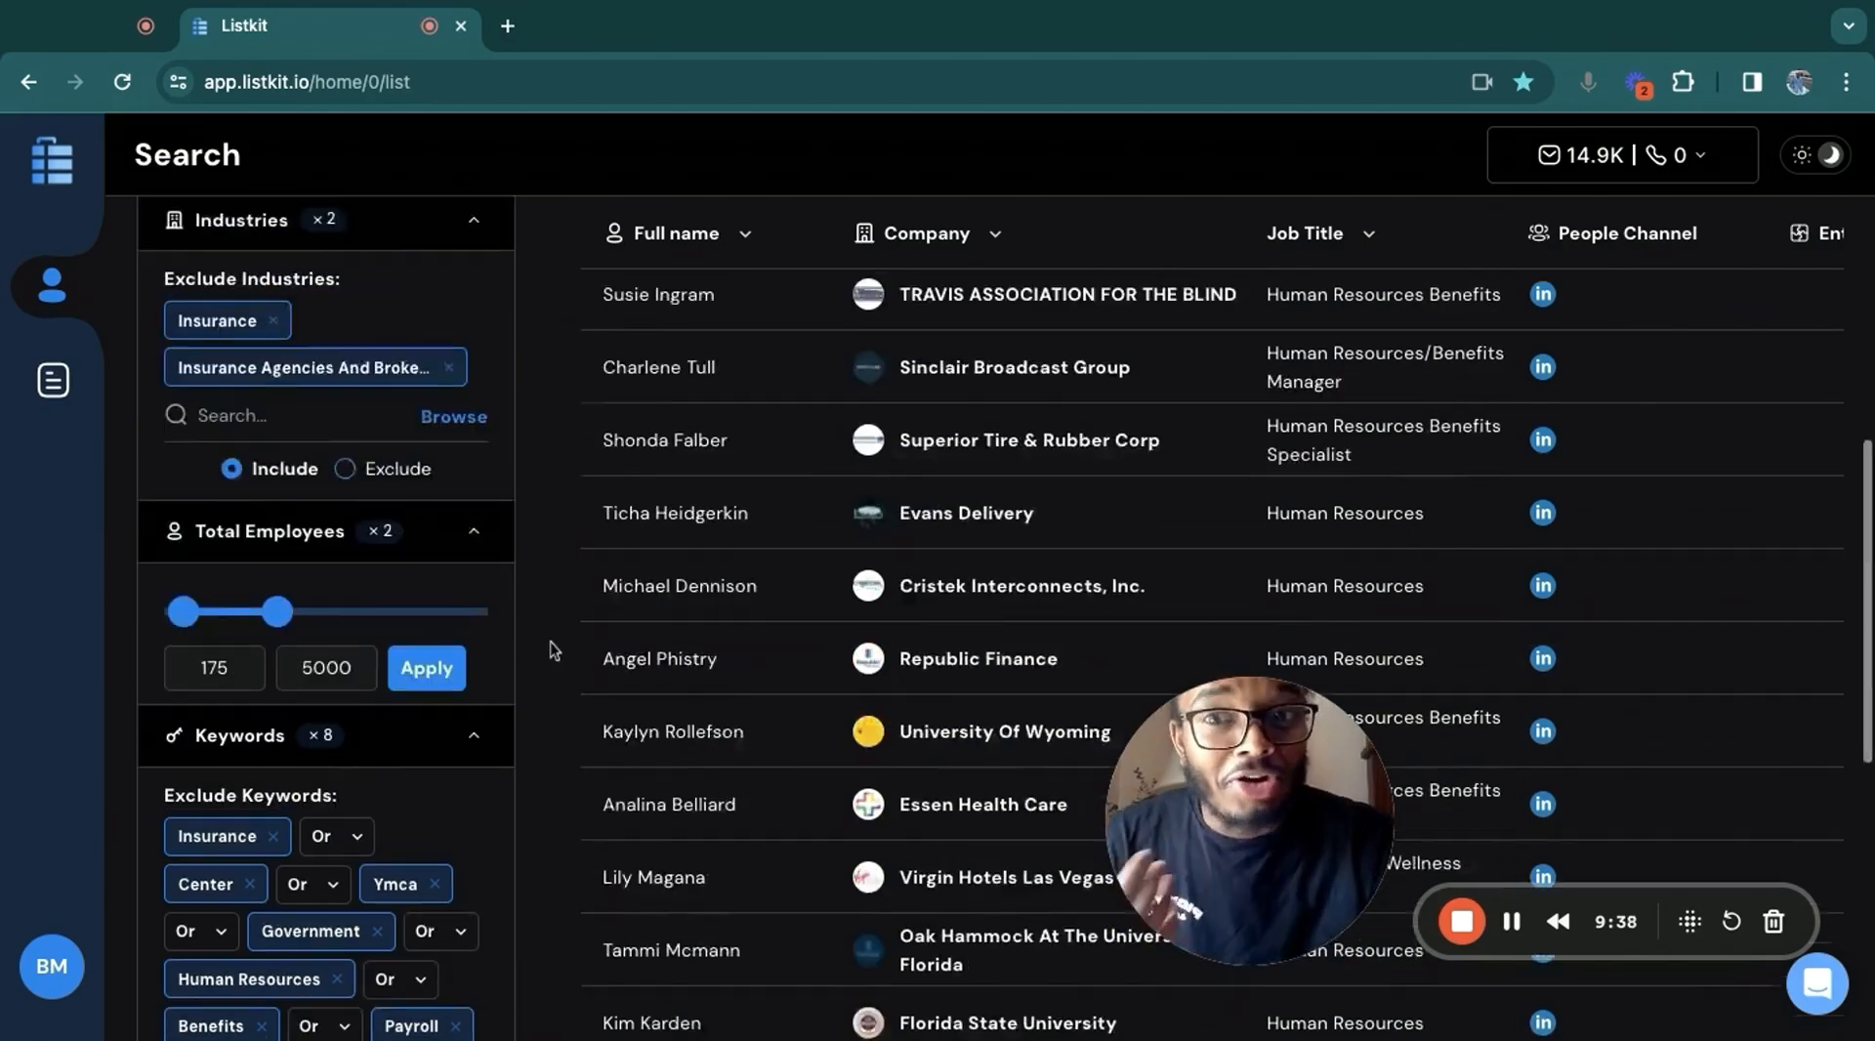
{"action": "left_click", "coordinate": [436, 745]}
{"action": "scroll", "coordinate": [437, 735], "scroll_direction": "down", "scroll_amount": 5}
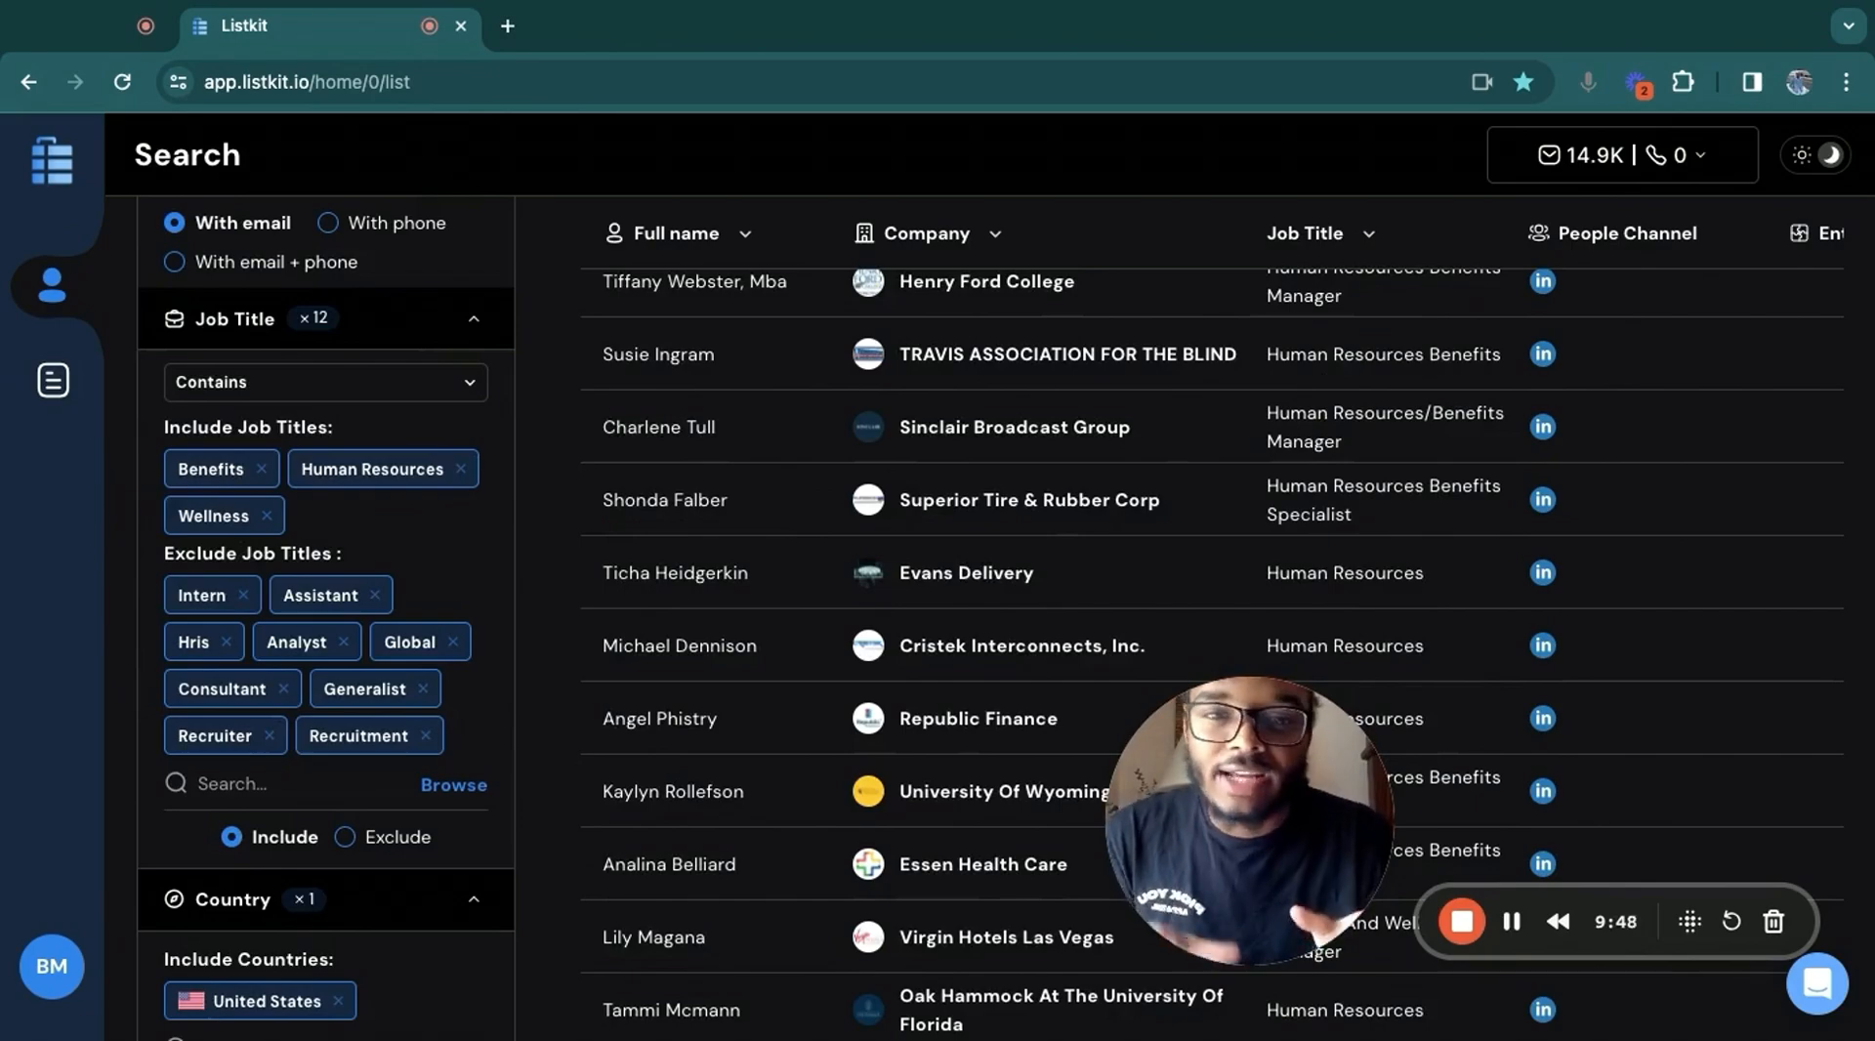
{"action": "scroll", "coordinate": [242, 498], "scroll_direction": "down", "scroll_amount": 5}
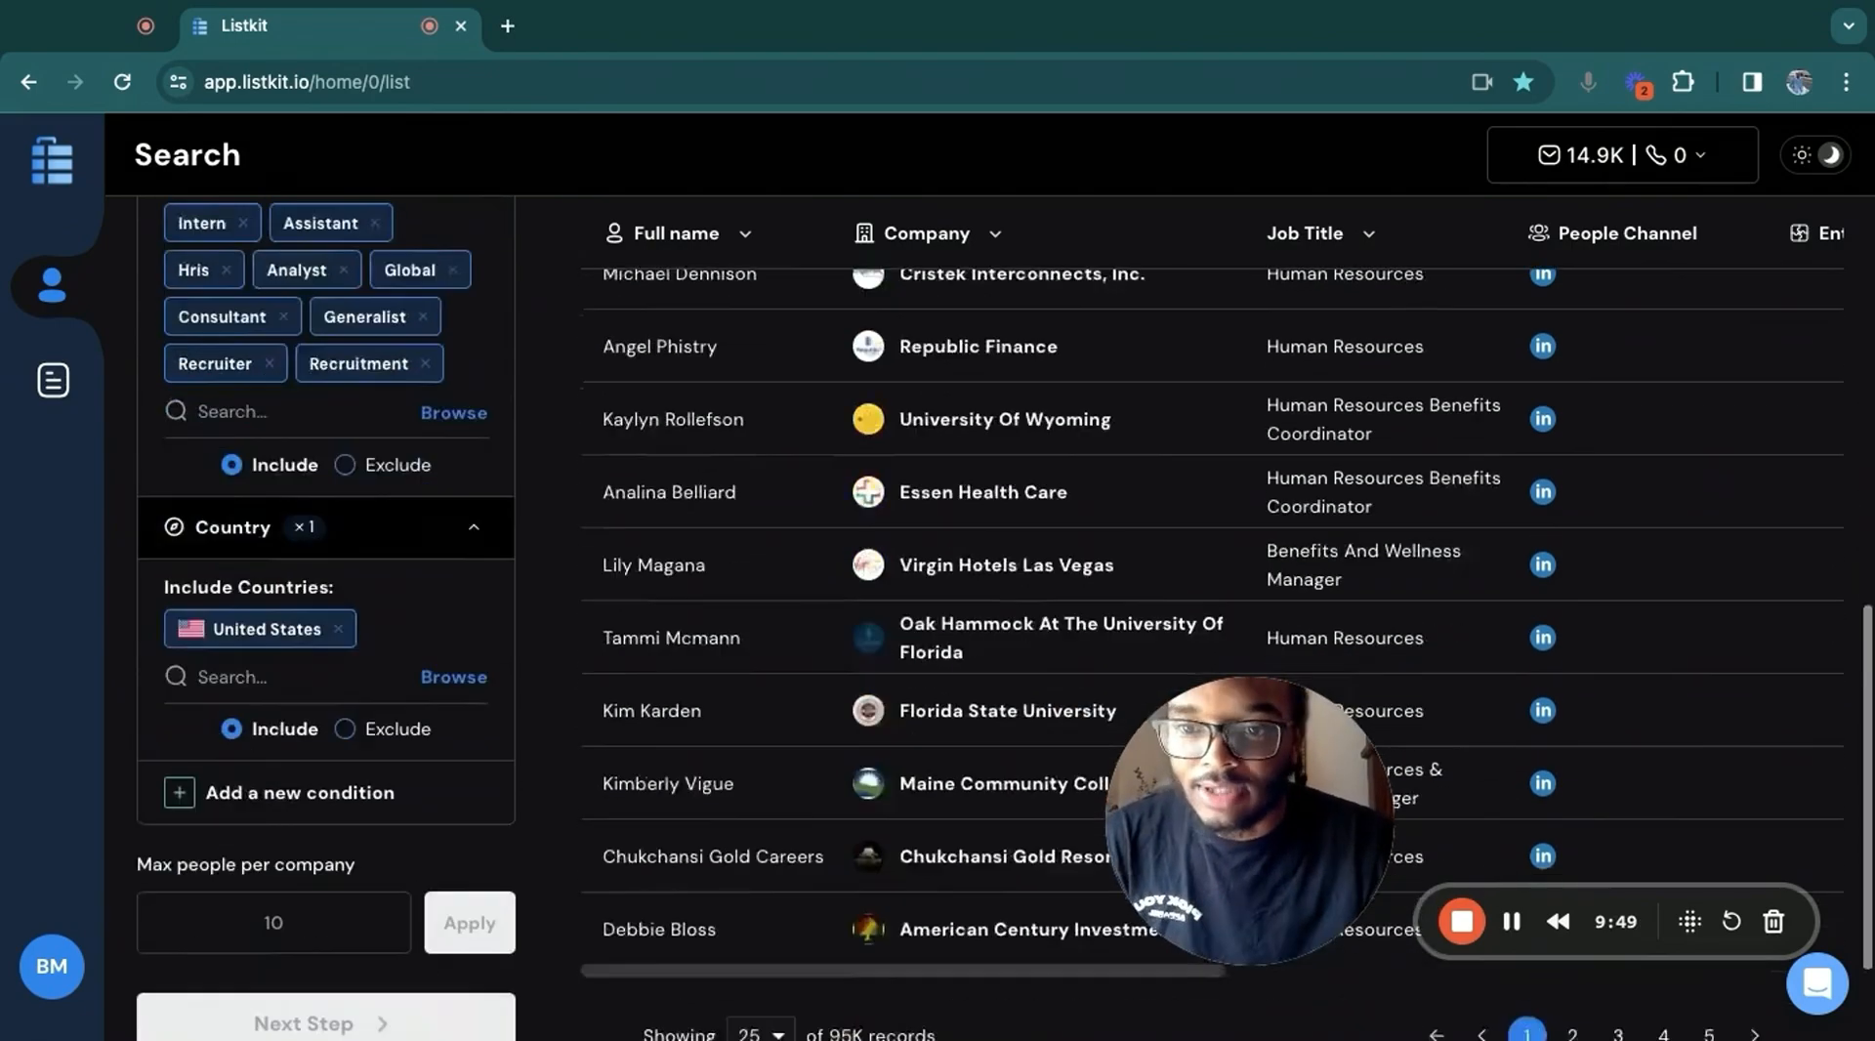
{"action": "scroll", "coordinate": [242, 498], "scroll_direction": "up", "scroll_amount": 6}
{"action": "scroll", "coordinate": [242, 389], "scroll_direction": "up", "scroll_amount": 3}
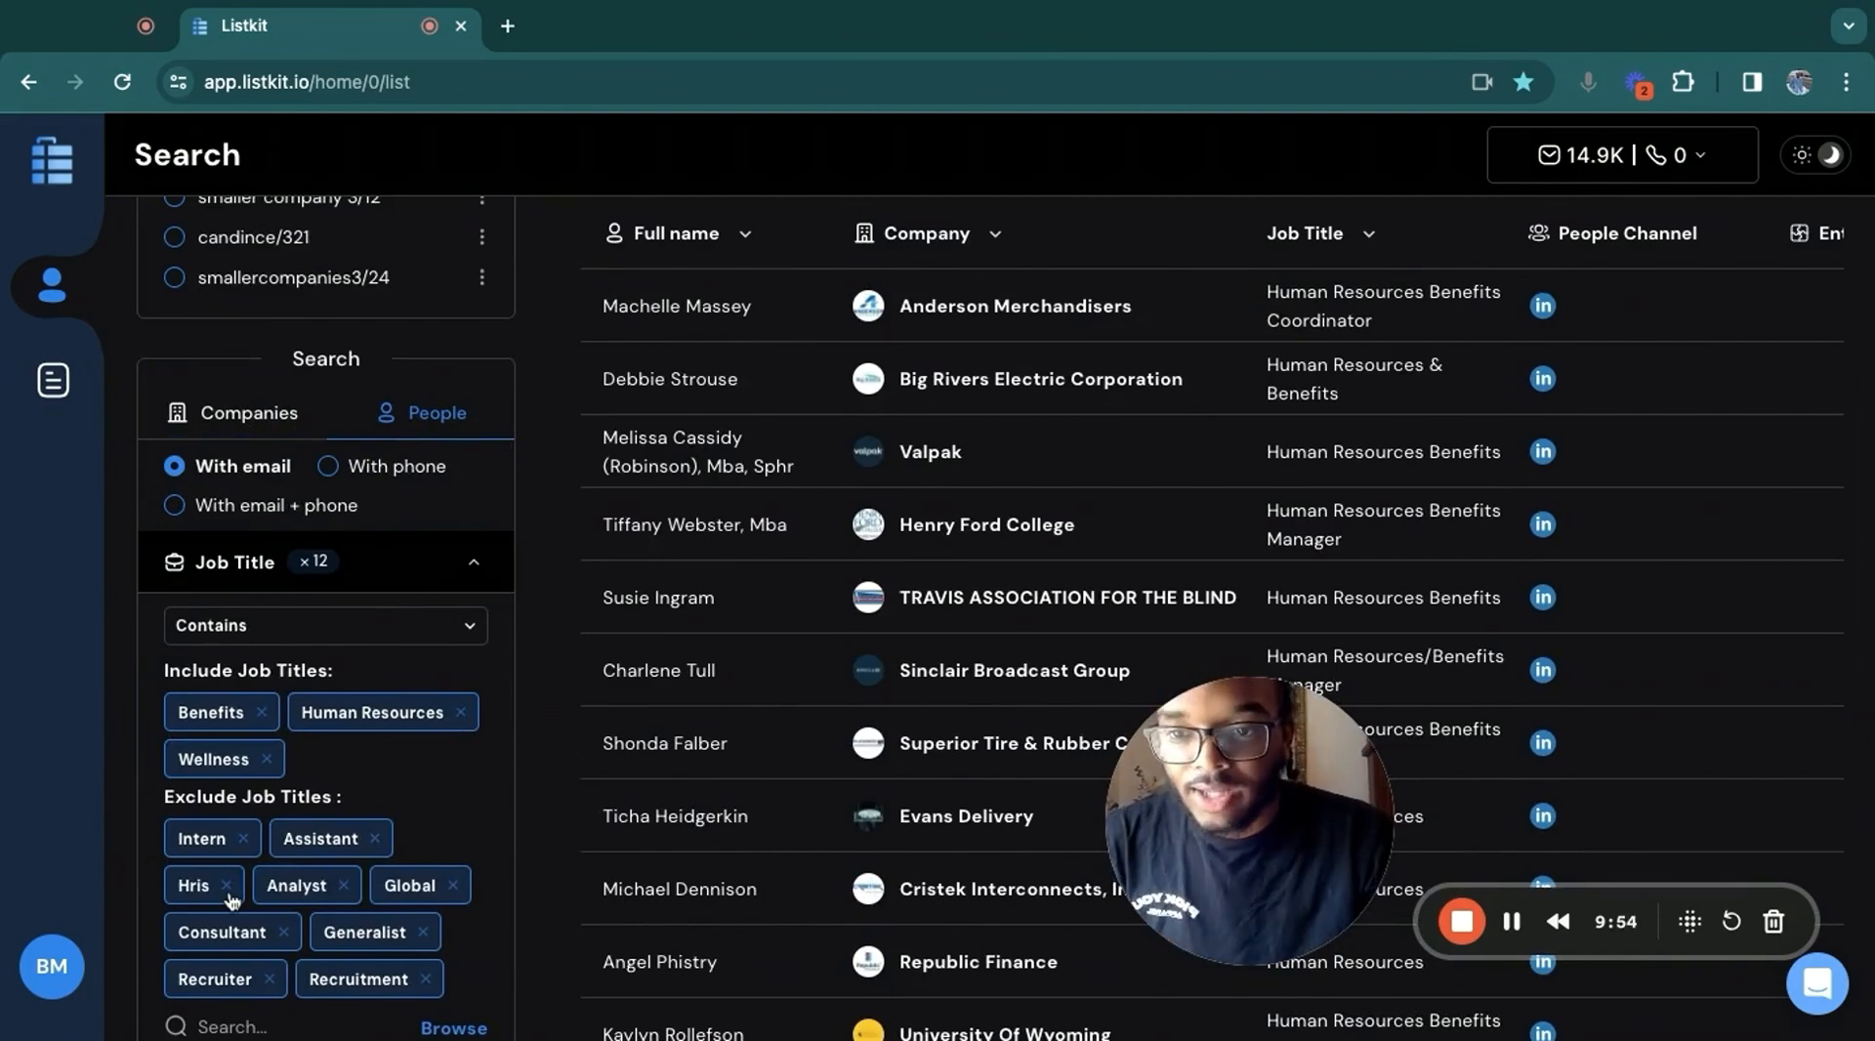
{"action": "left_click", "coordinate": [276, 425]}
{"action": "scroll", "coordinate": [283, 430], "scroll_direction": "down", "scroll_amount": 5}
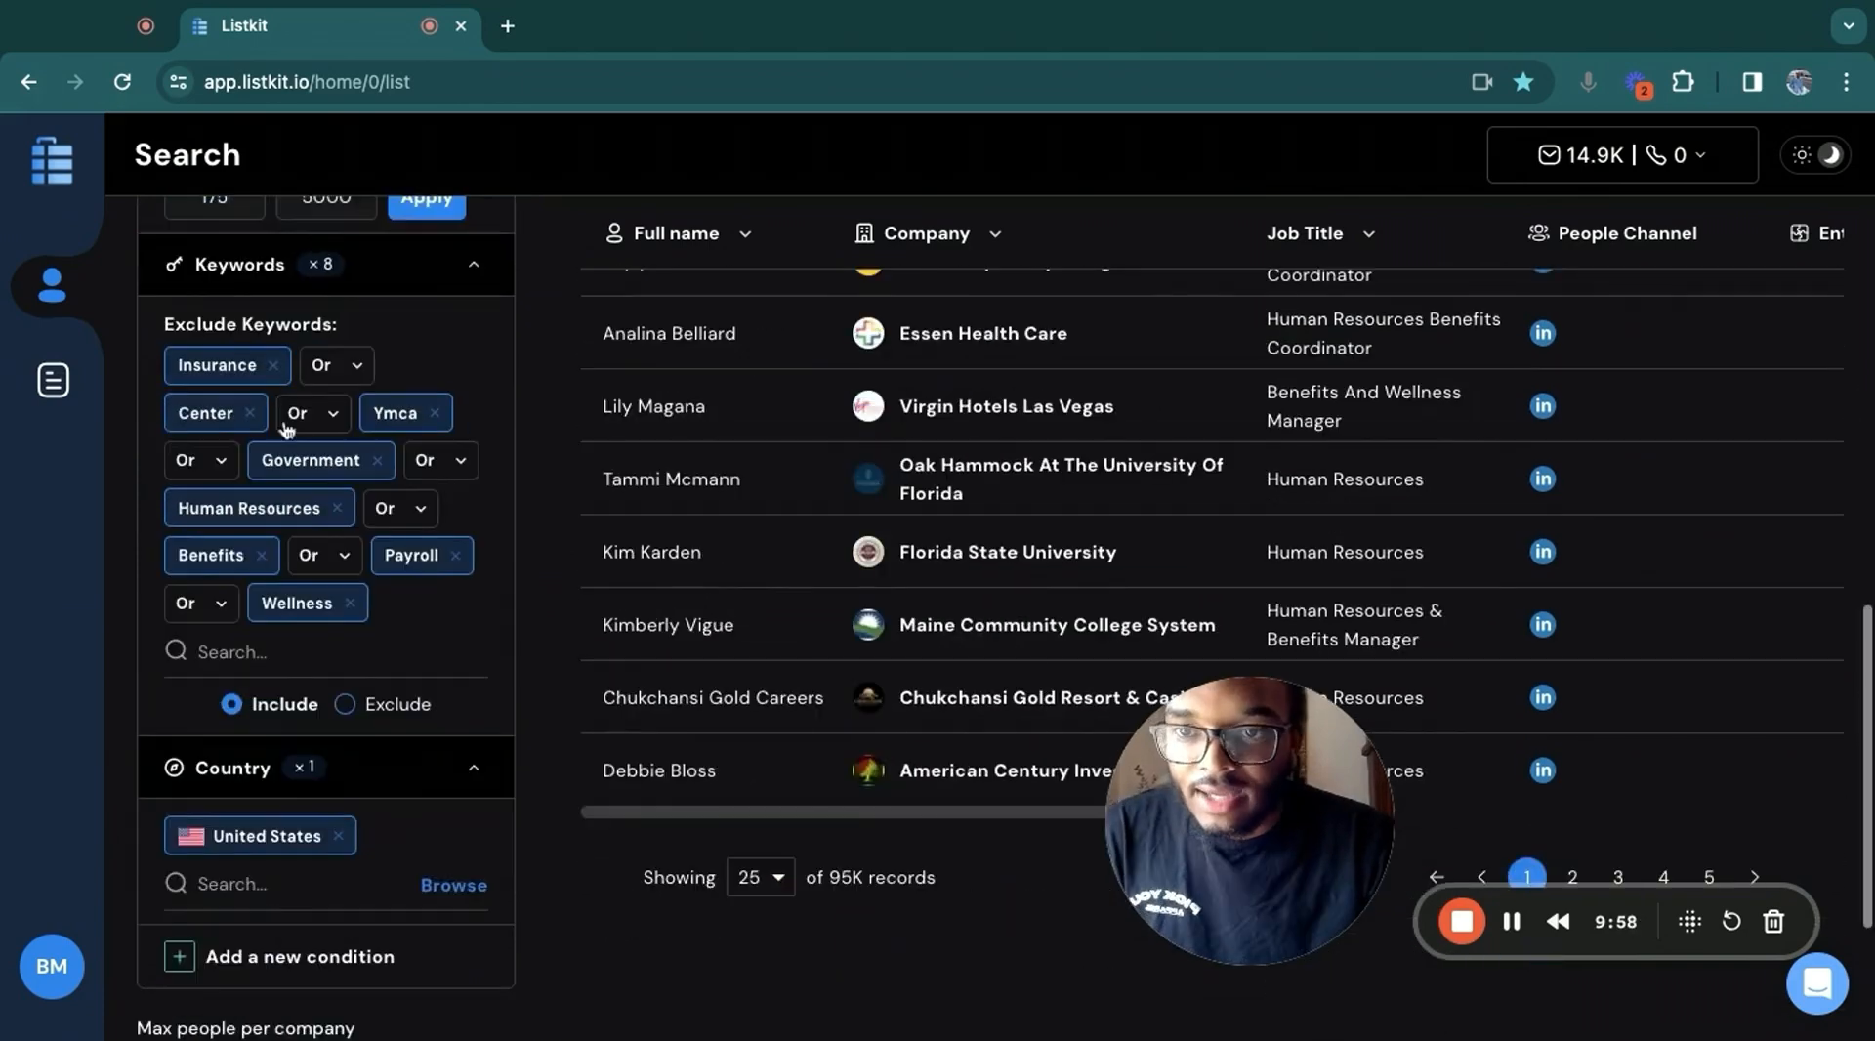
{"action": "scroll", "coordinate": [287, 430], "scroll_direction": "down", "scroll_amount": 1}
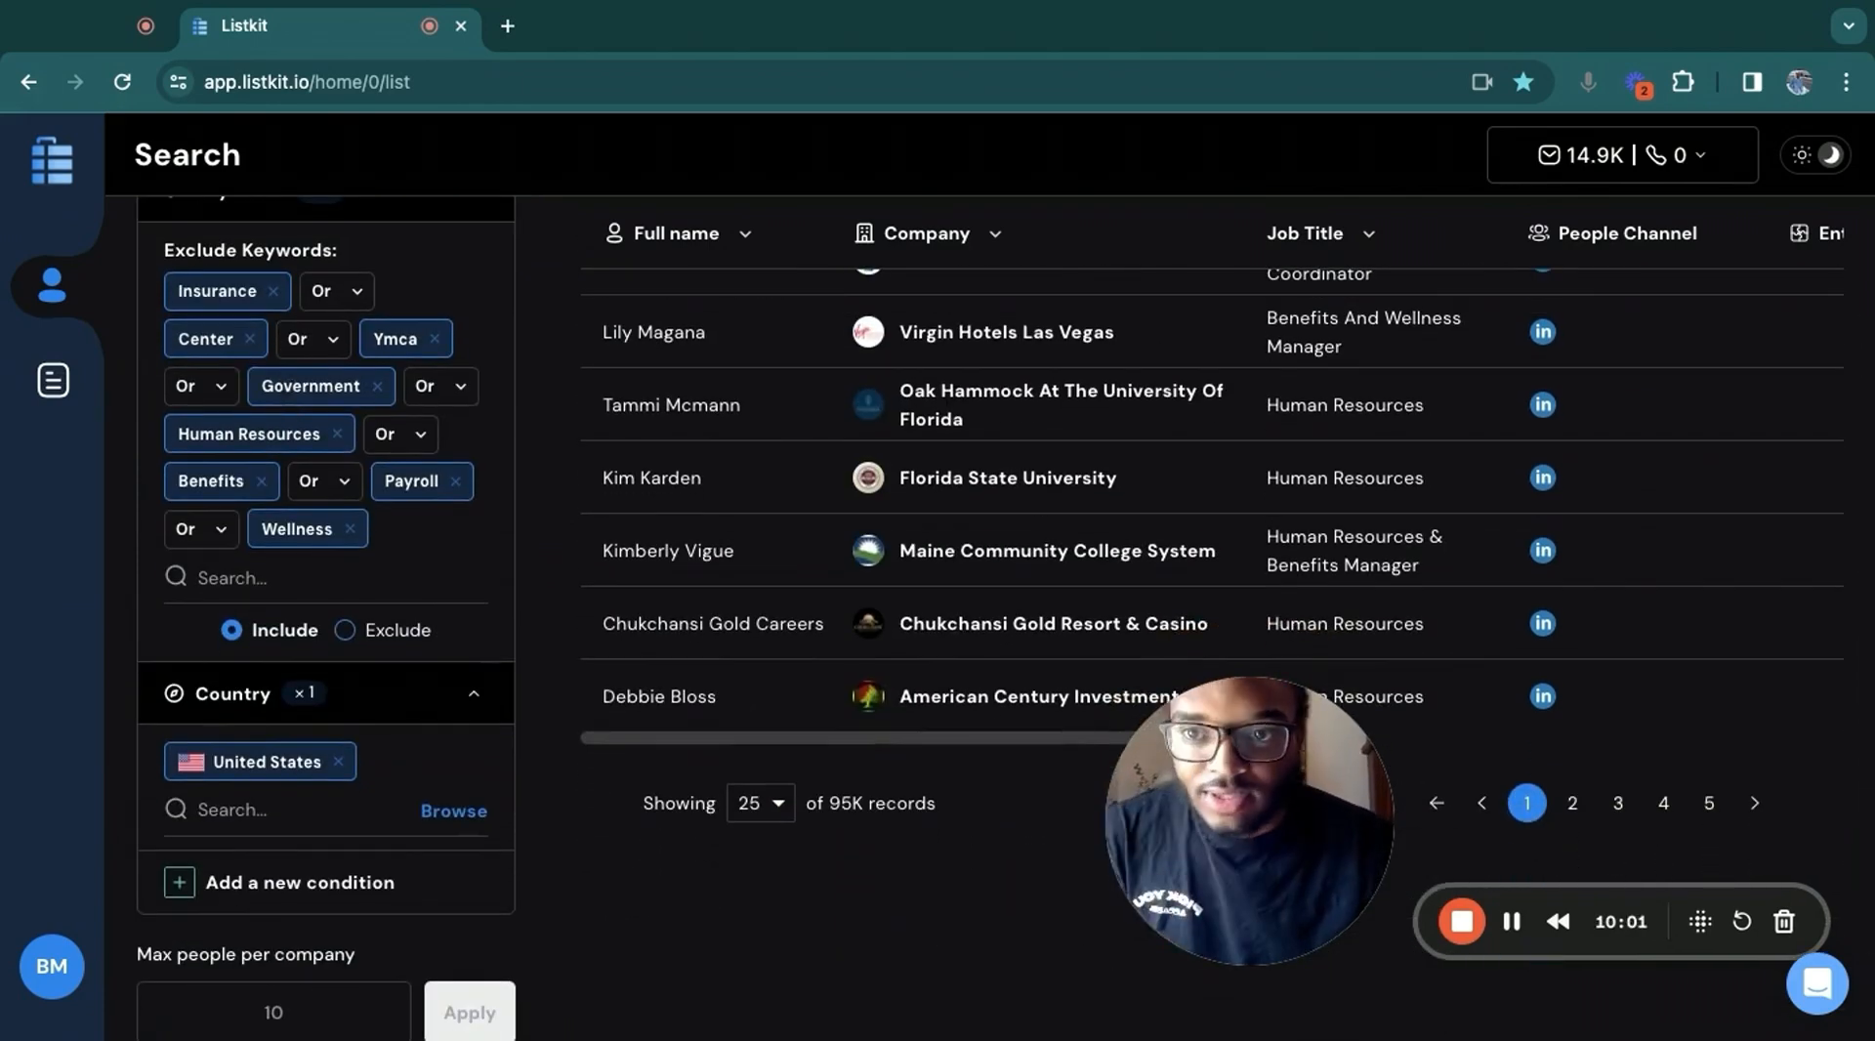
Limit the hr,benefits,wellness3/10 results to a maximum of 1 person per company and apply the limit
{"action": "scroll", "coordinate": [437, 459], "scroll_direction": "down", "scroll_amount": 2}
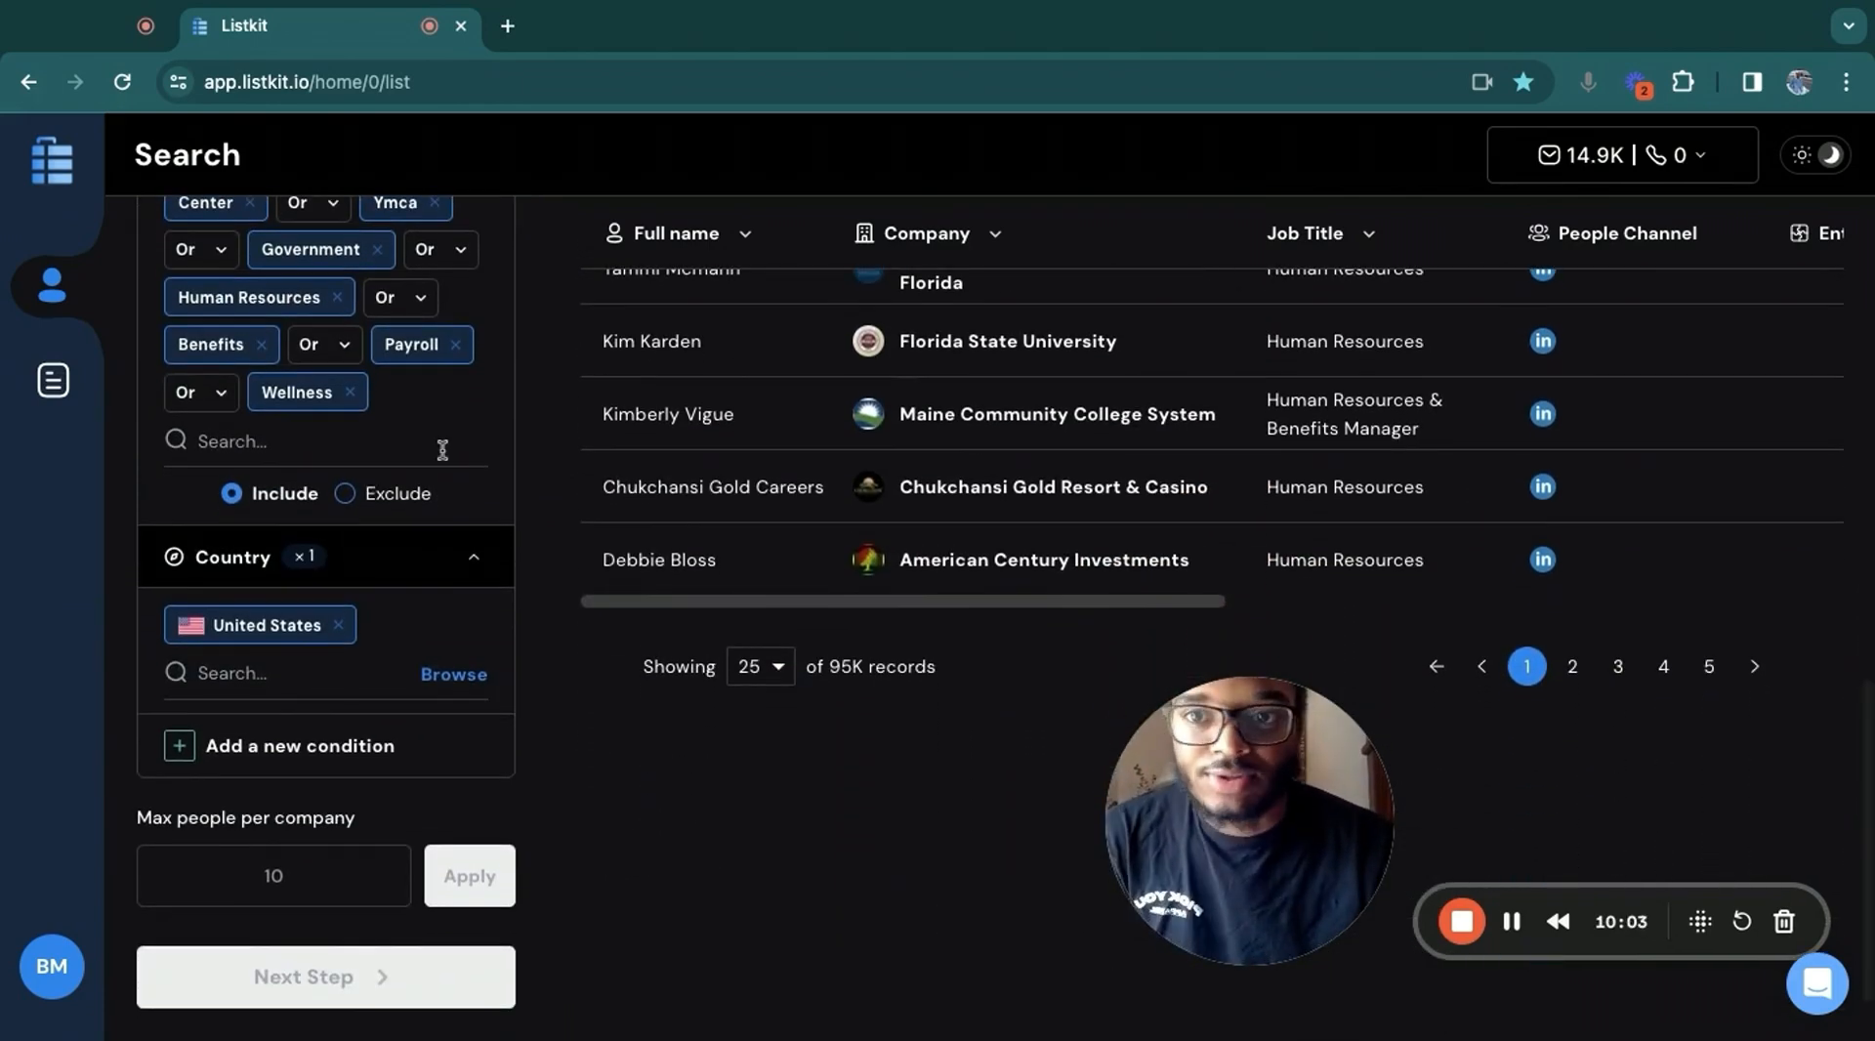
{"action": "left_click", "coordinate": [302, 856]}
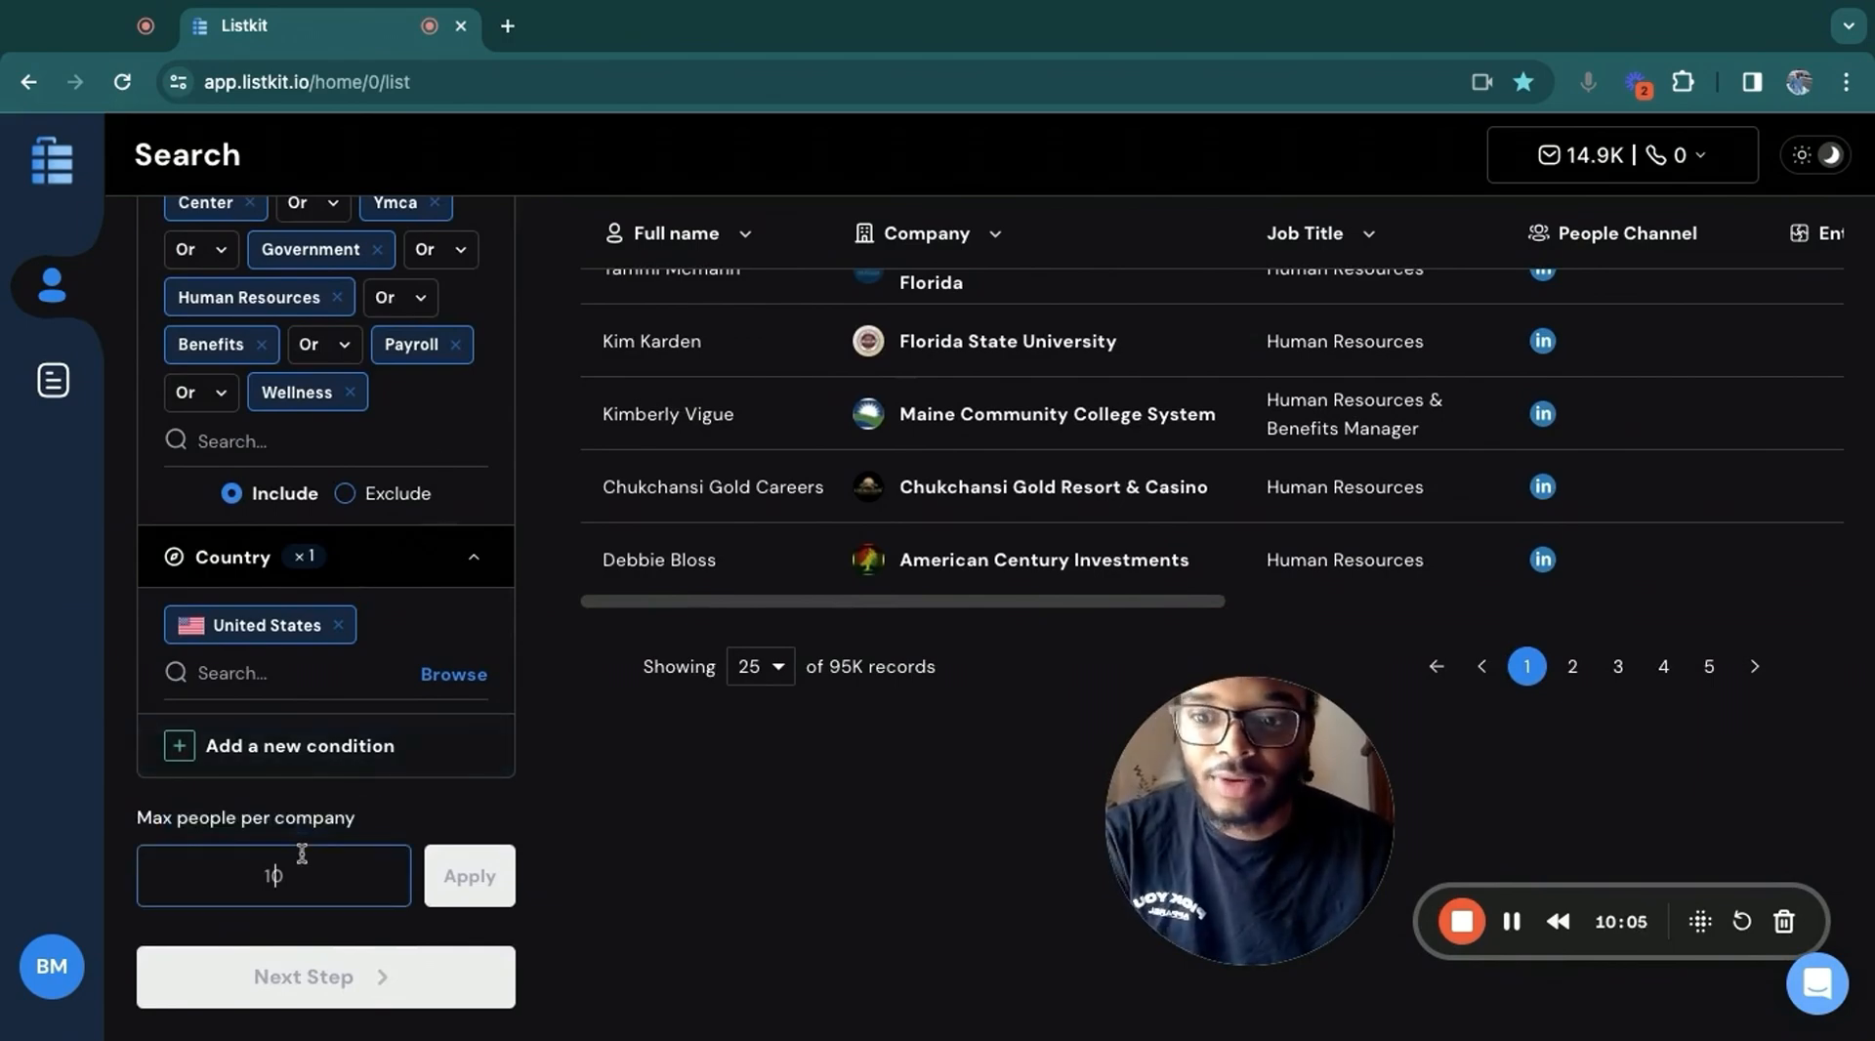
{"action": "type", "text": "1"}
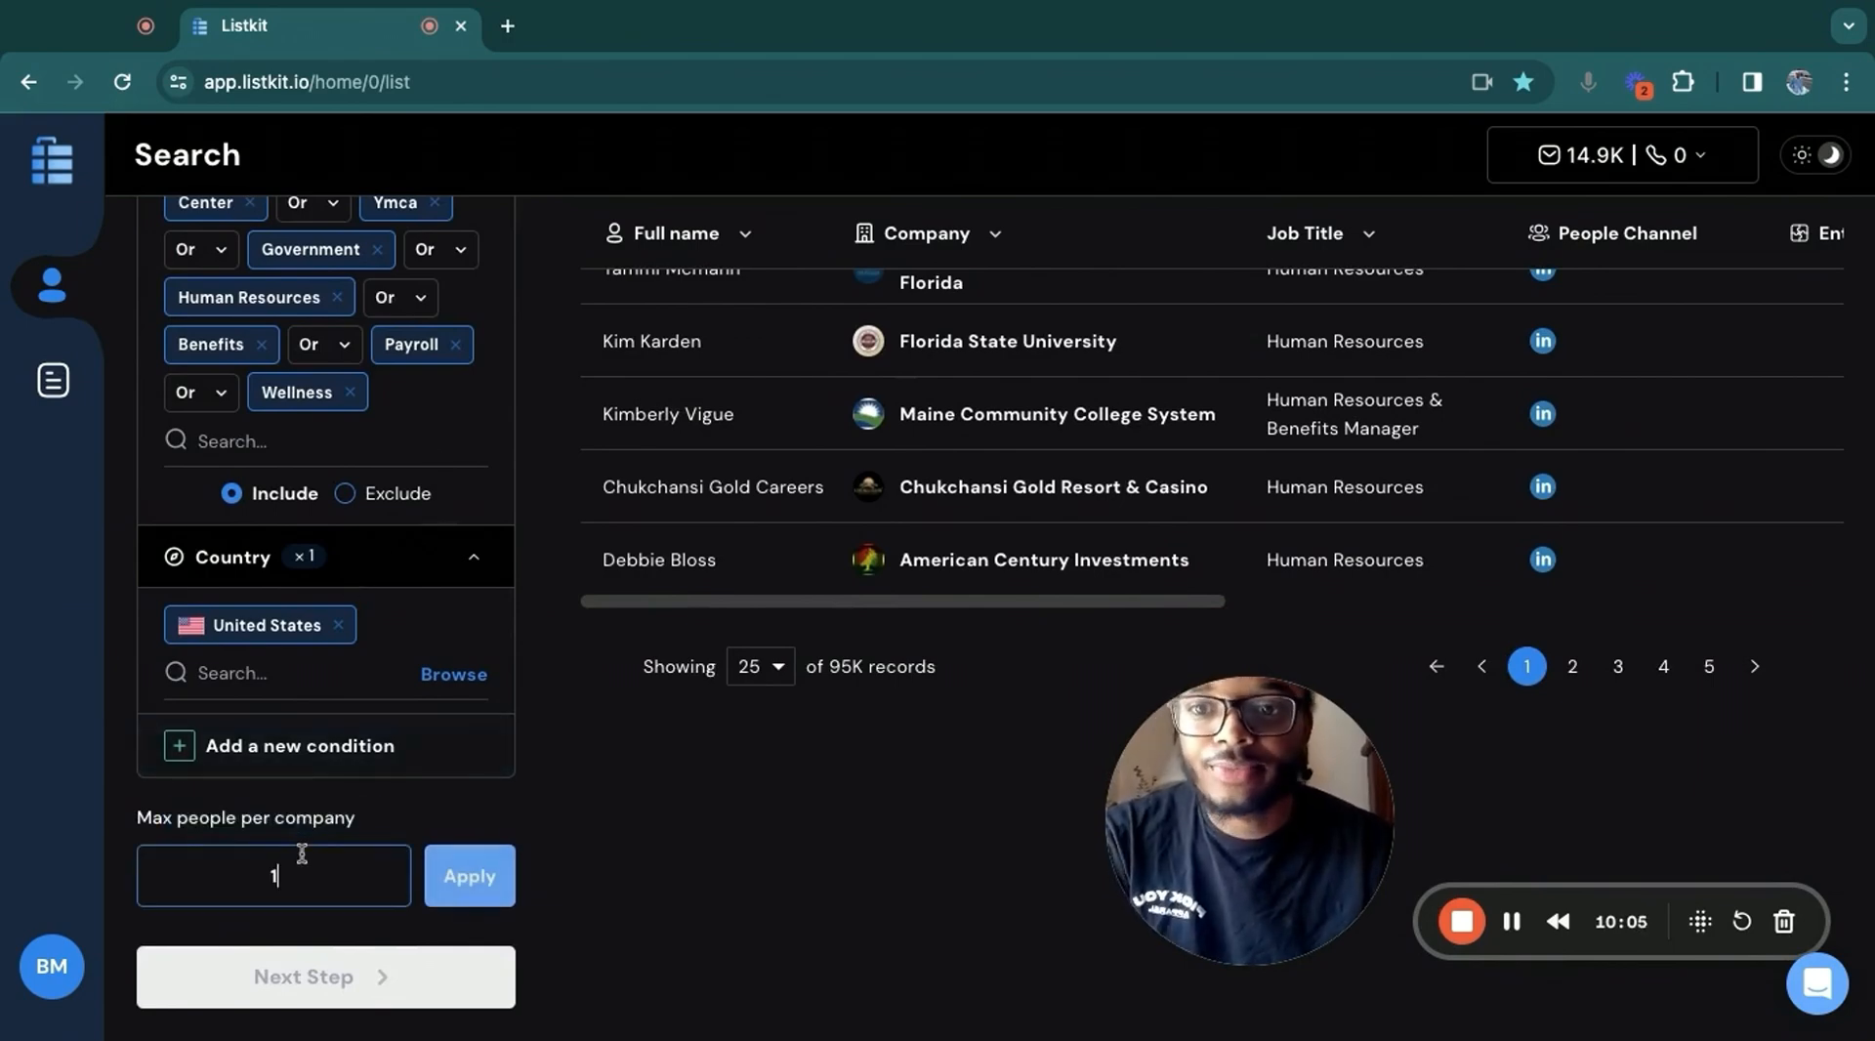
{"action": "left_click", "coordinate": [500, 894]}
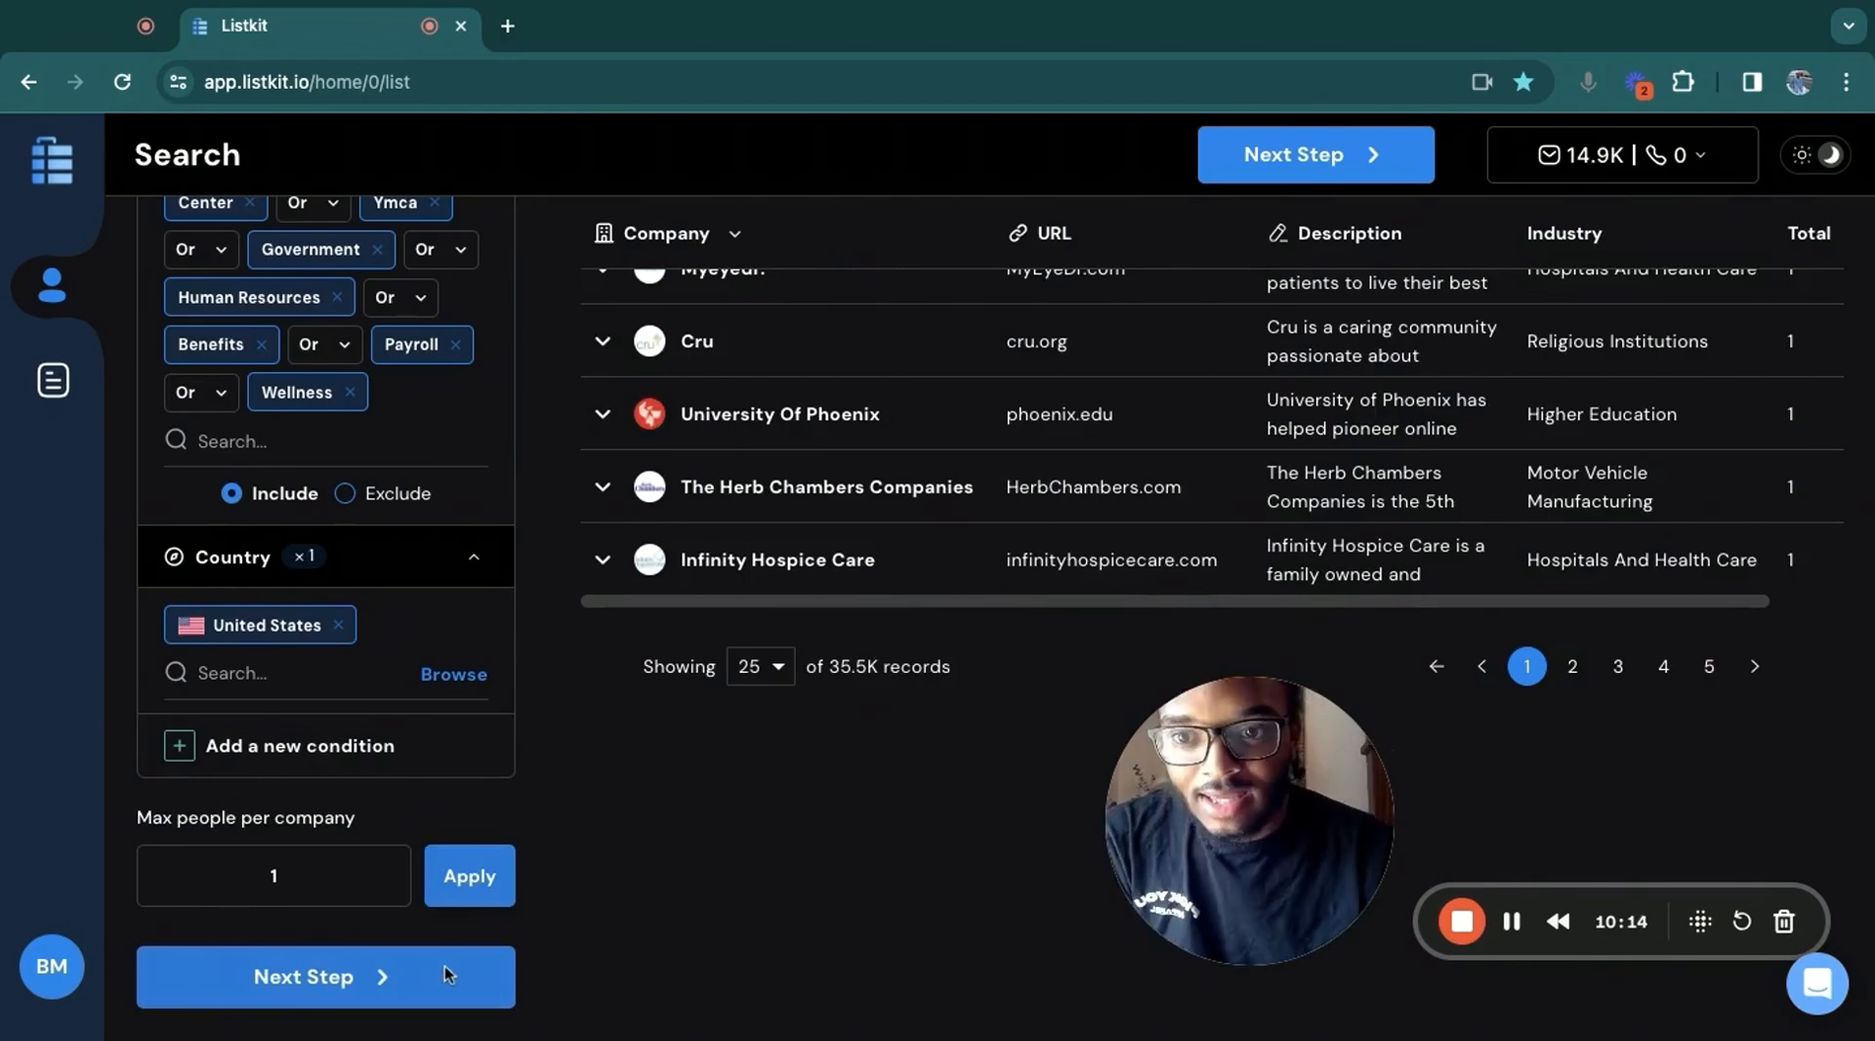
Proceed to the redemption stage for the HR, benefits and wellness list and redeem 4500 credits
{"action": "left_click", "coordinate": [444, 965]}
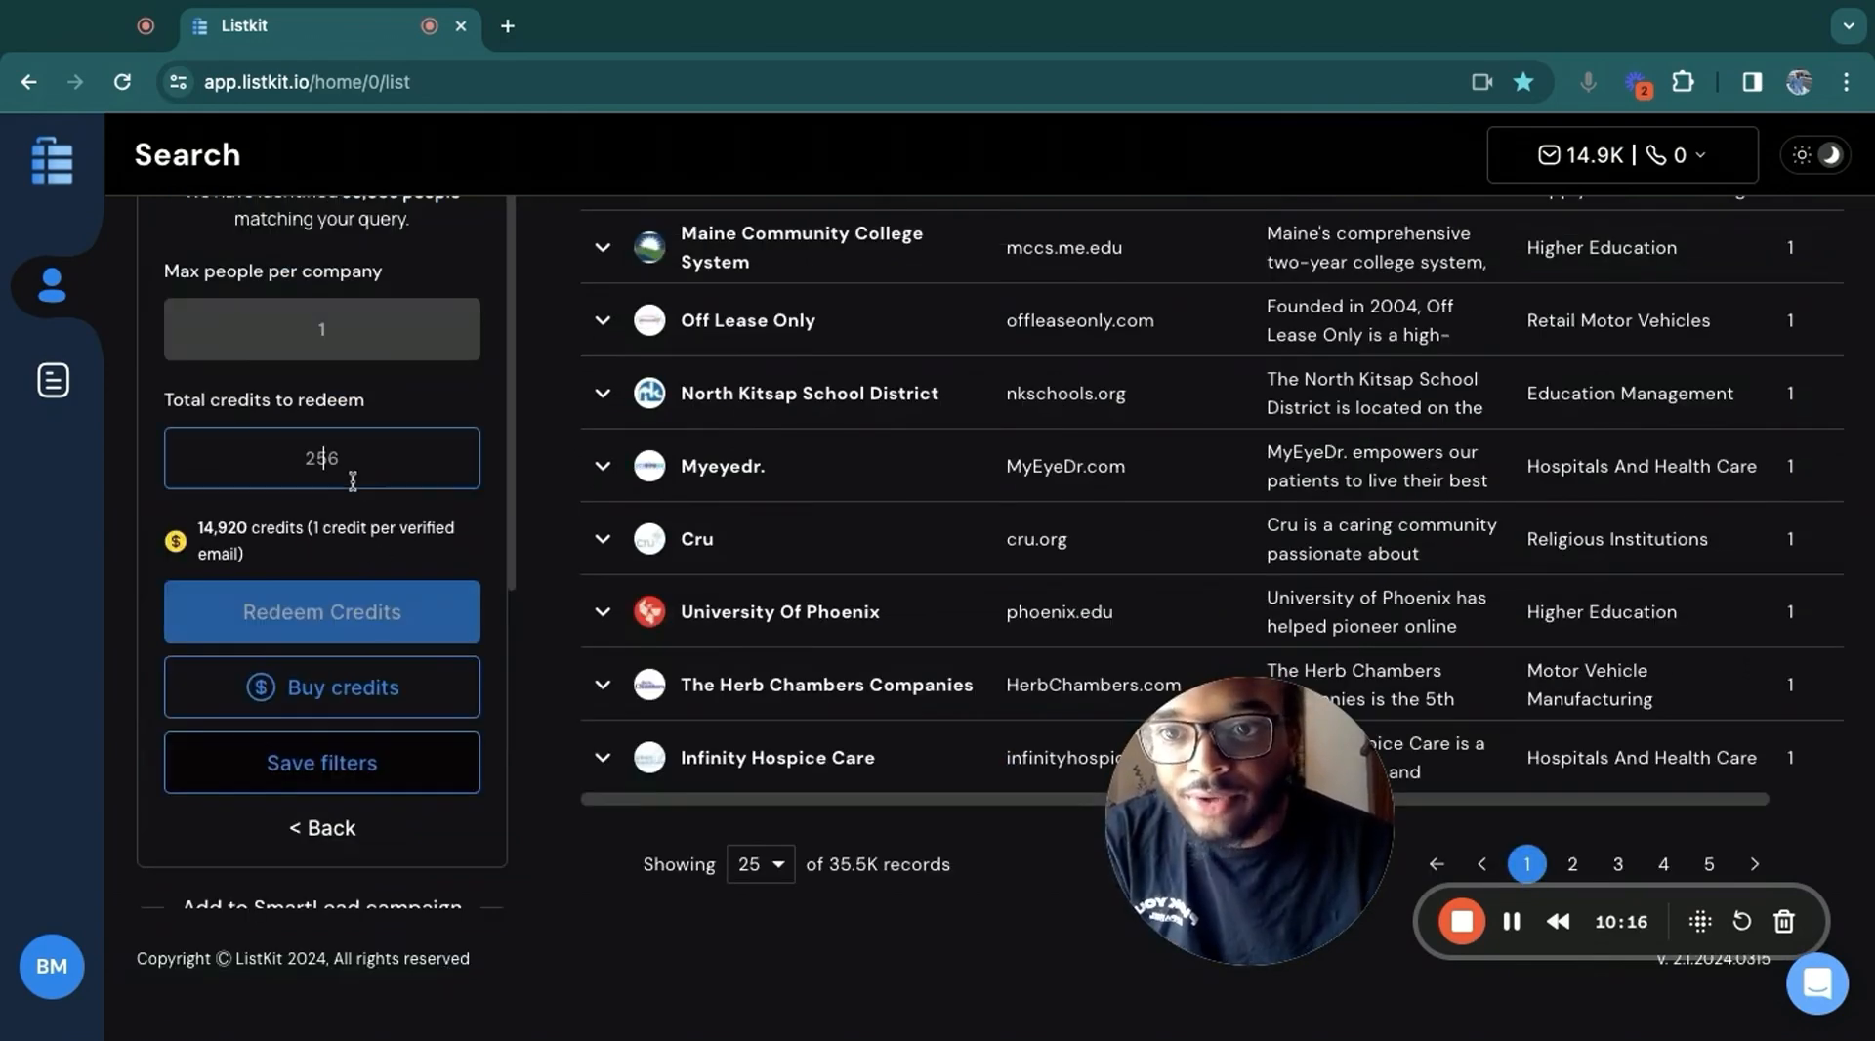
{"action": "left_click", "coordinate": [353, 480]}
{"action": "type", "text": "4500"}
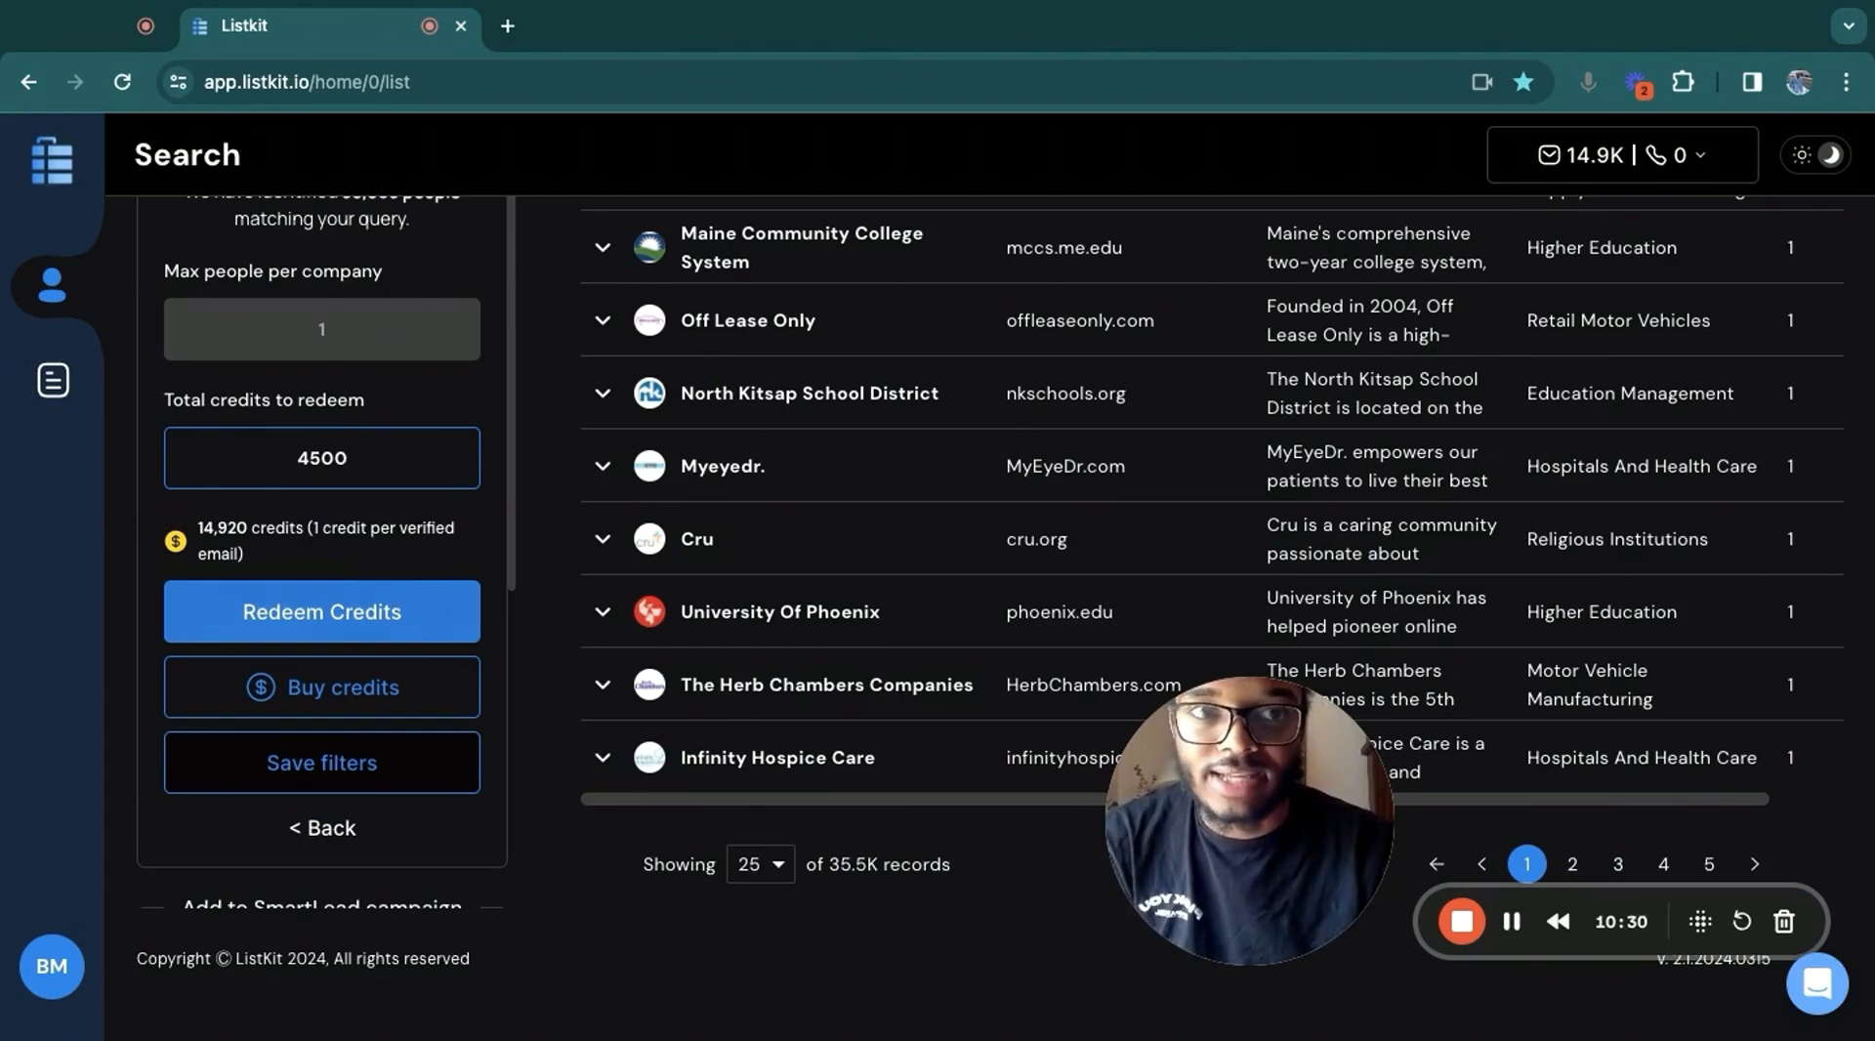
{"action": "left_click", "coordinate": [322, 611]}
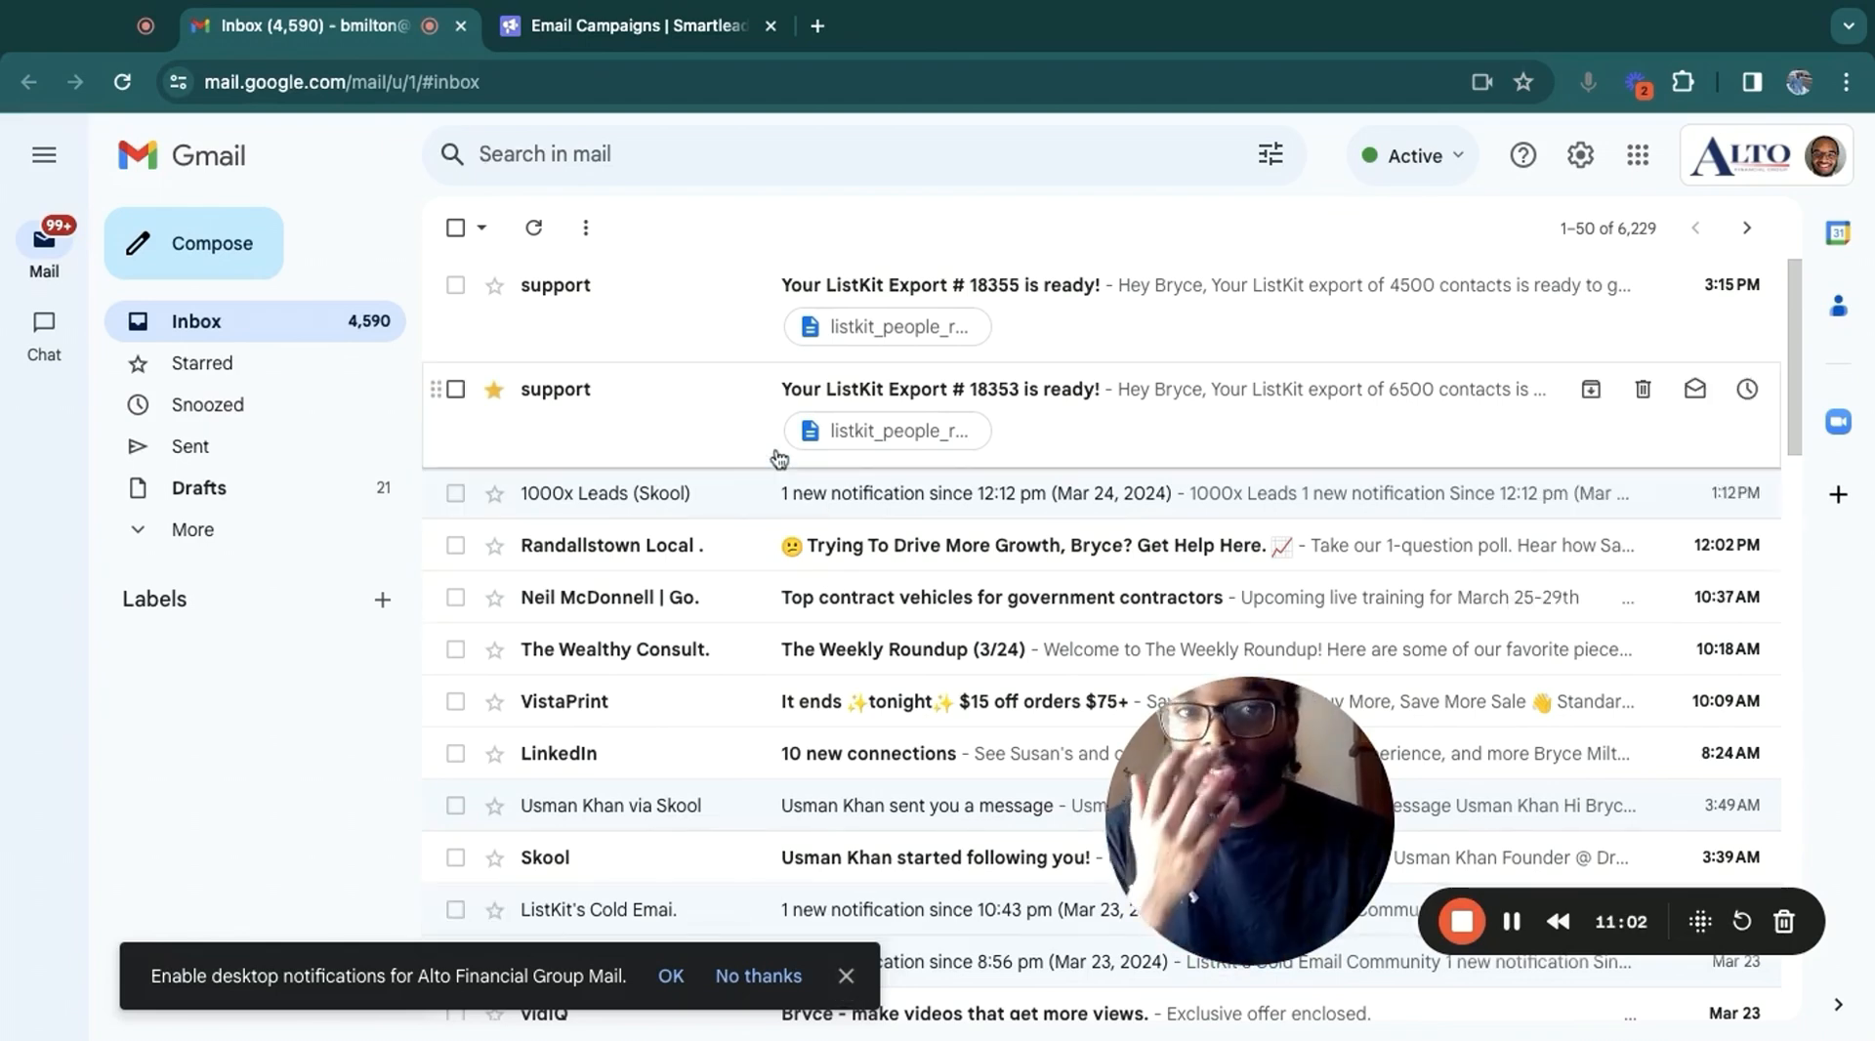
In the Gmail inbox, star the message announcing the ListKit export of 4500 contacts
{"action": "left_click", "coordinate": [494, 285]}
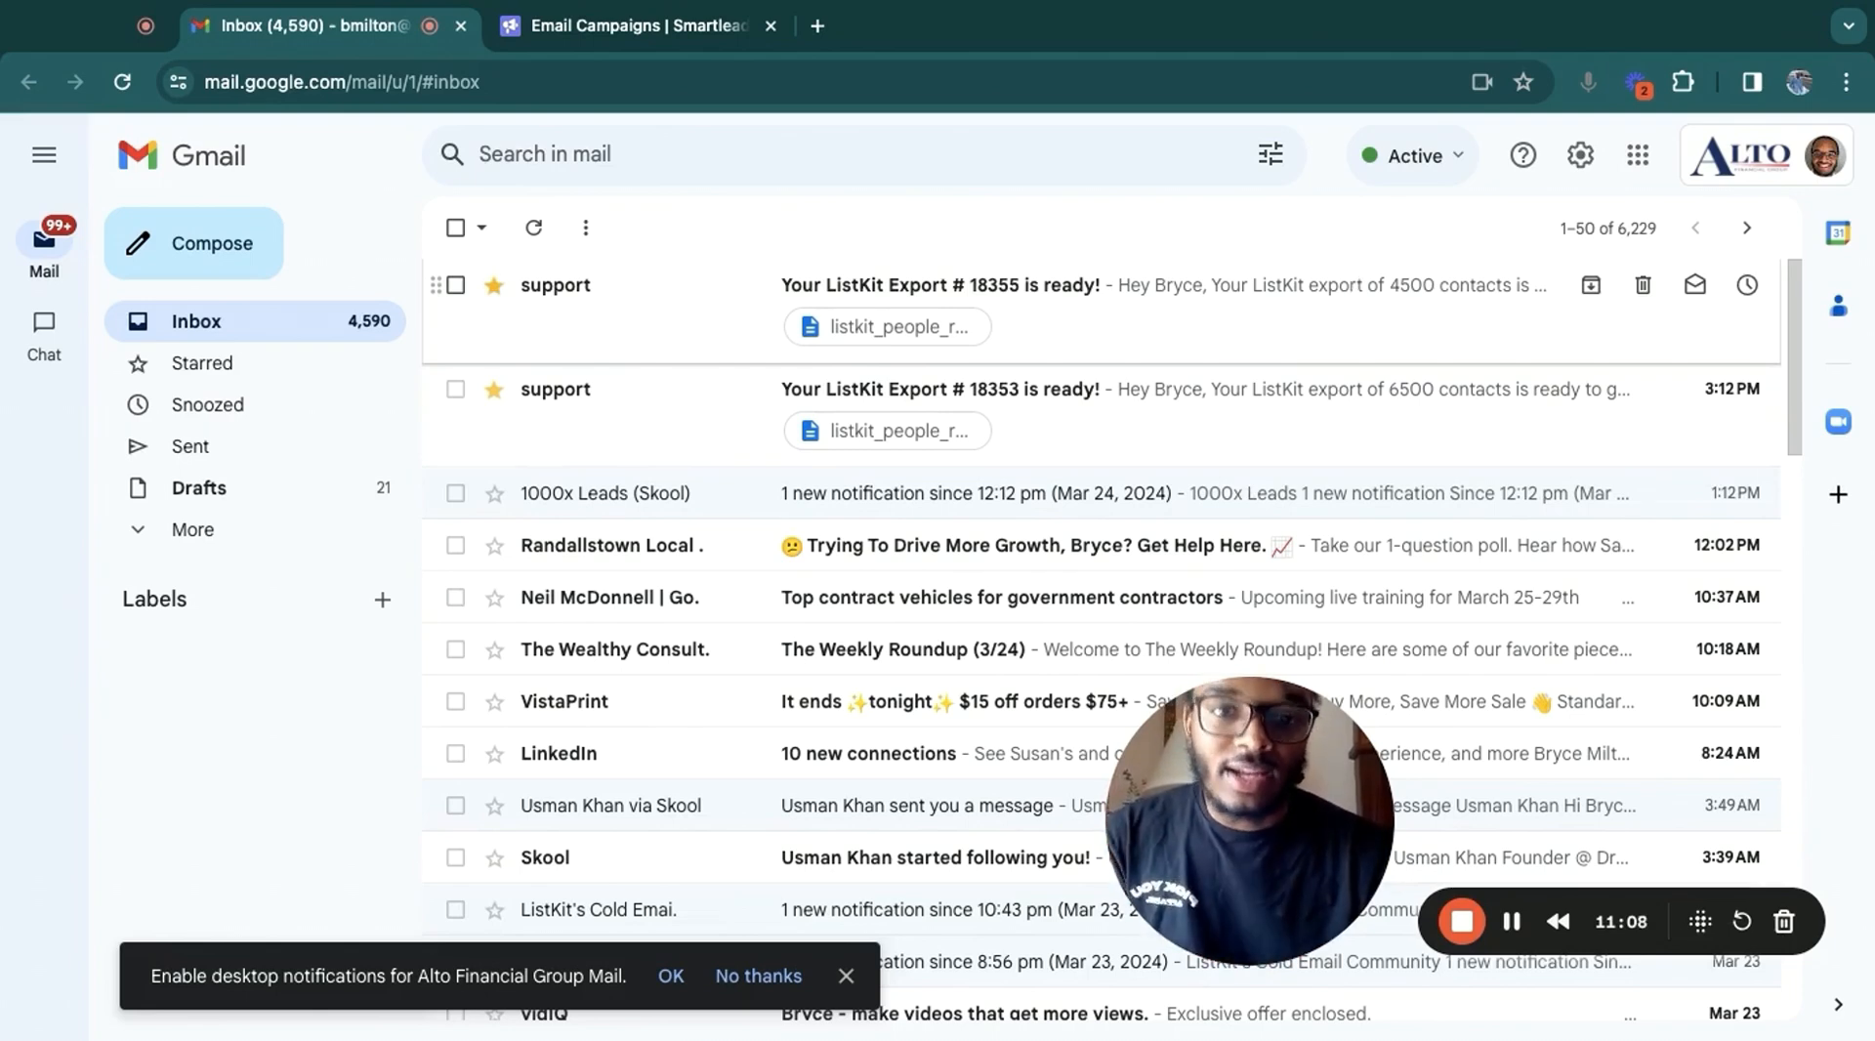
Switch to Smartlead, create a new campaign, and save its import settings with ignoring leads that exist in another campaign turned on
{"action": "key", "text": "ctrl+Tab"}
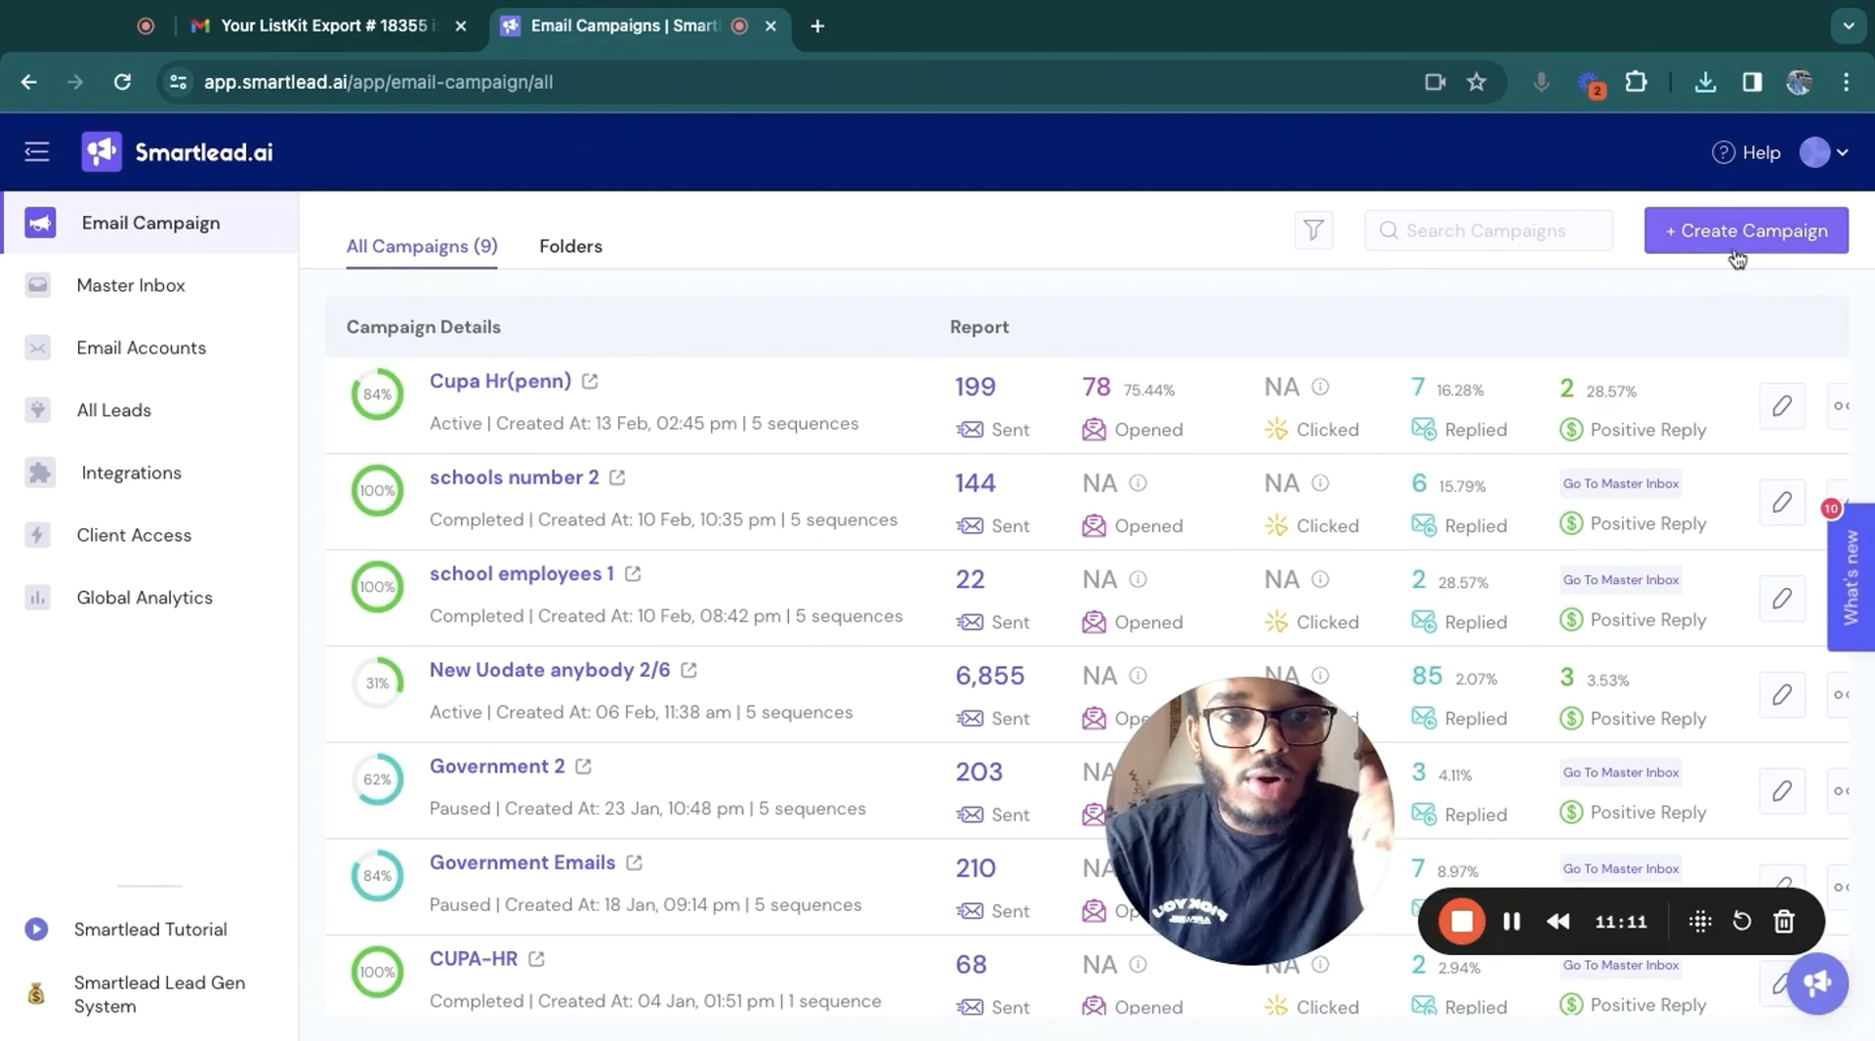
{"action": "left_click", "coordinate": [1736, 250]}
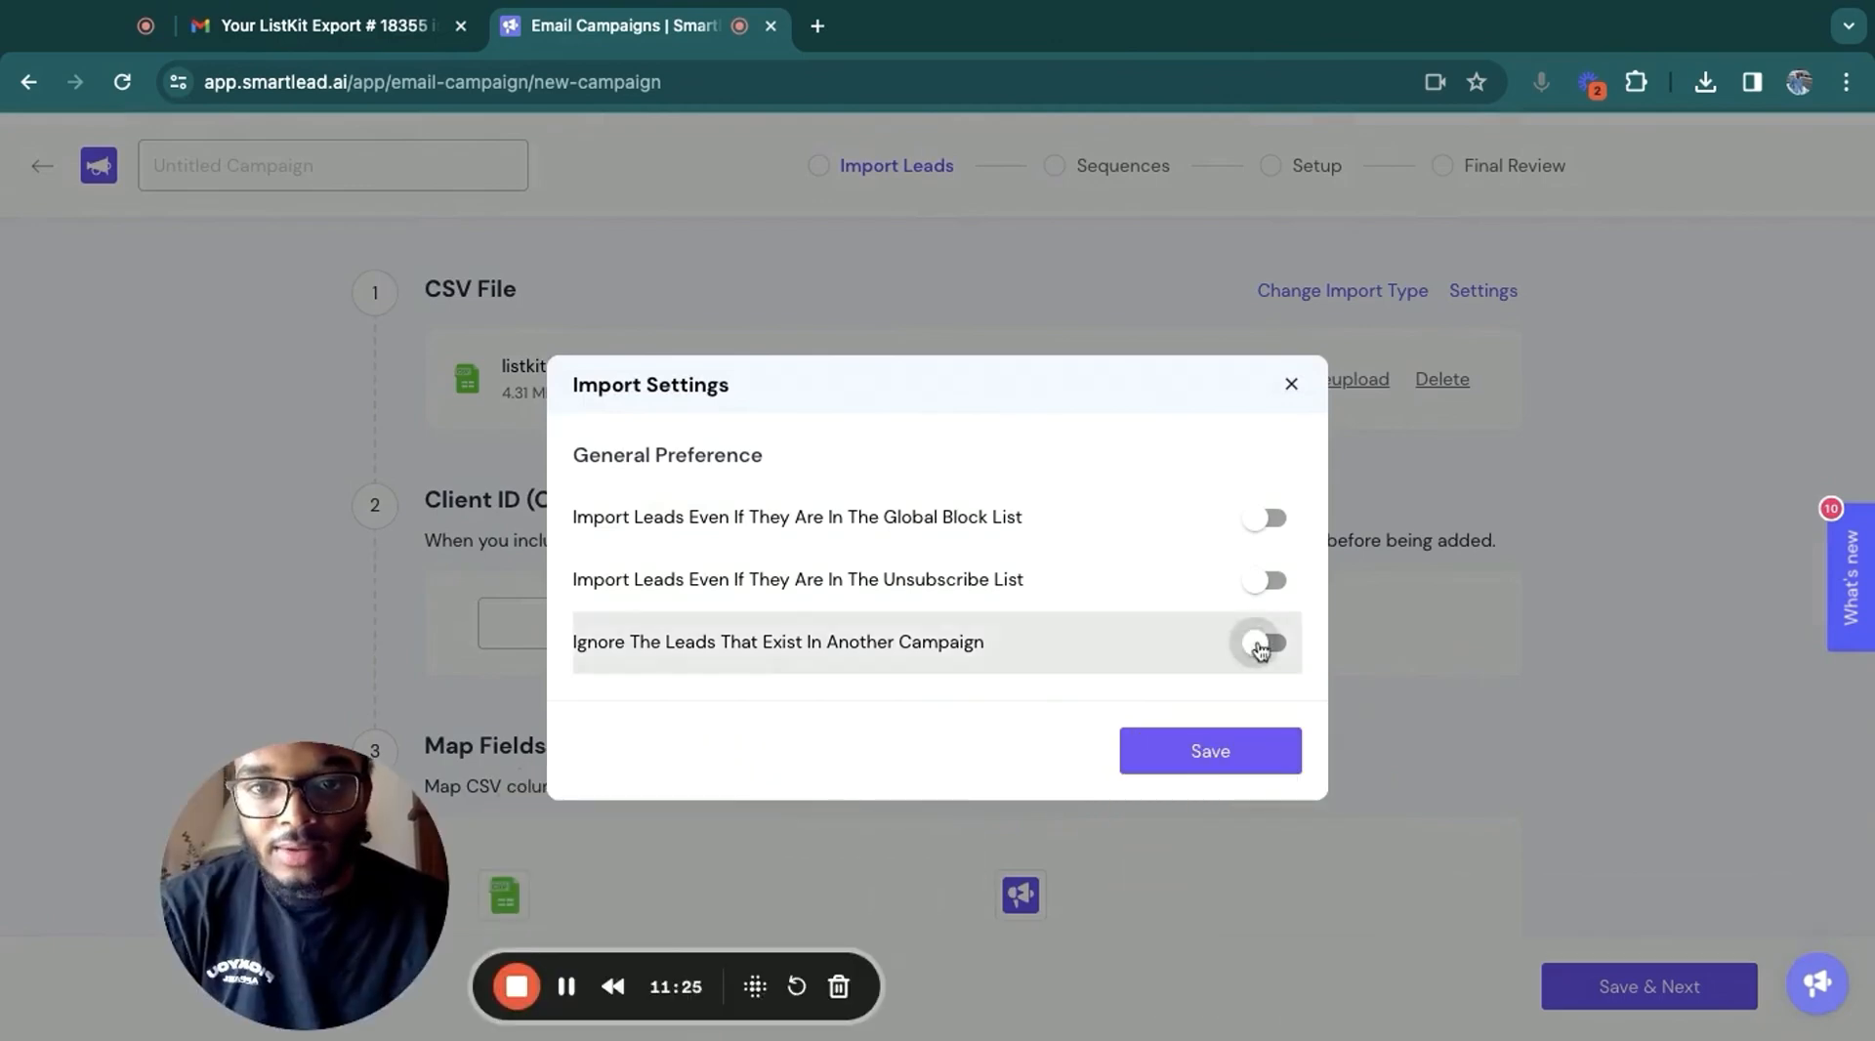
{"action": "left_click", "coordinate": [1264, 643]}
{"action": "left_click", "coordinate": [1253, 753]}
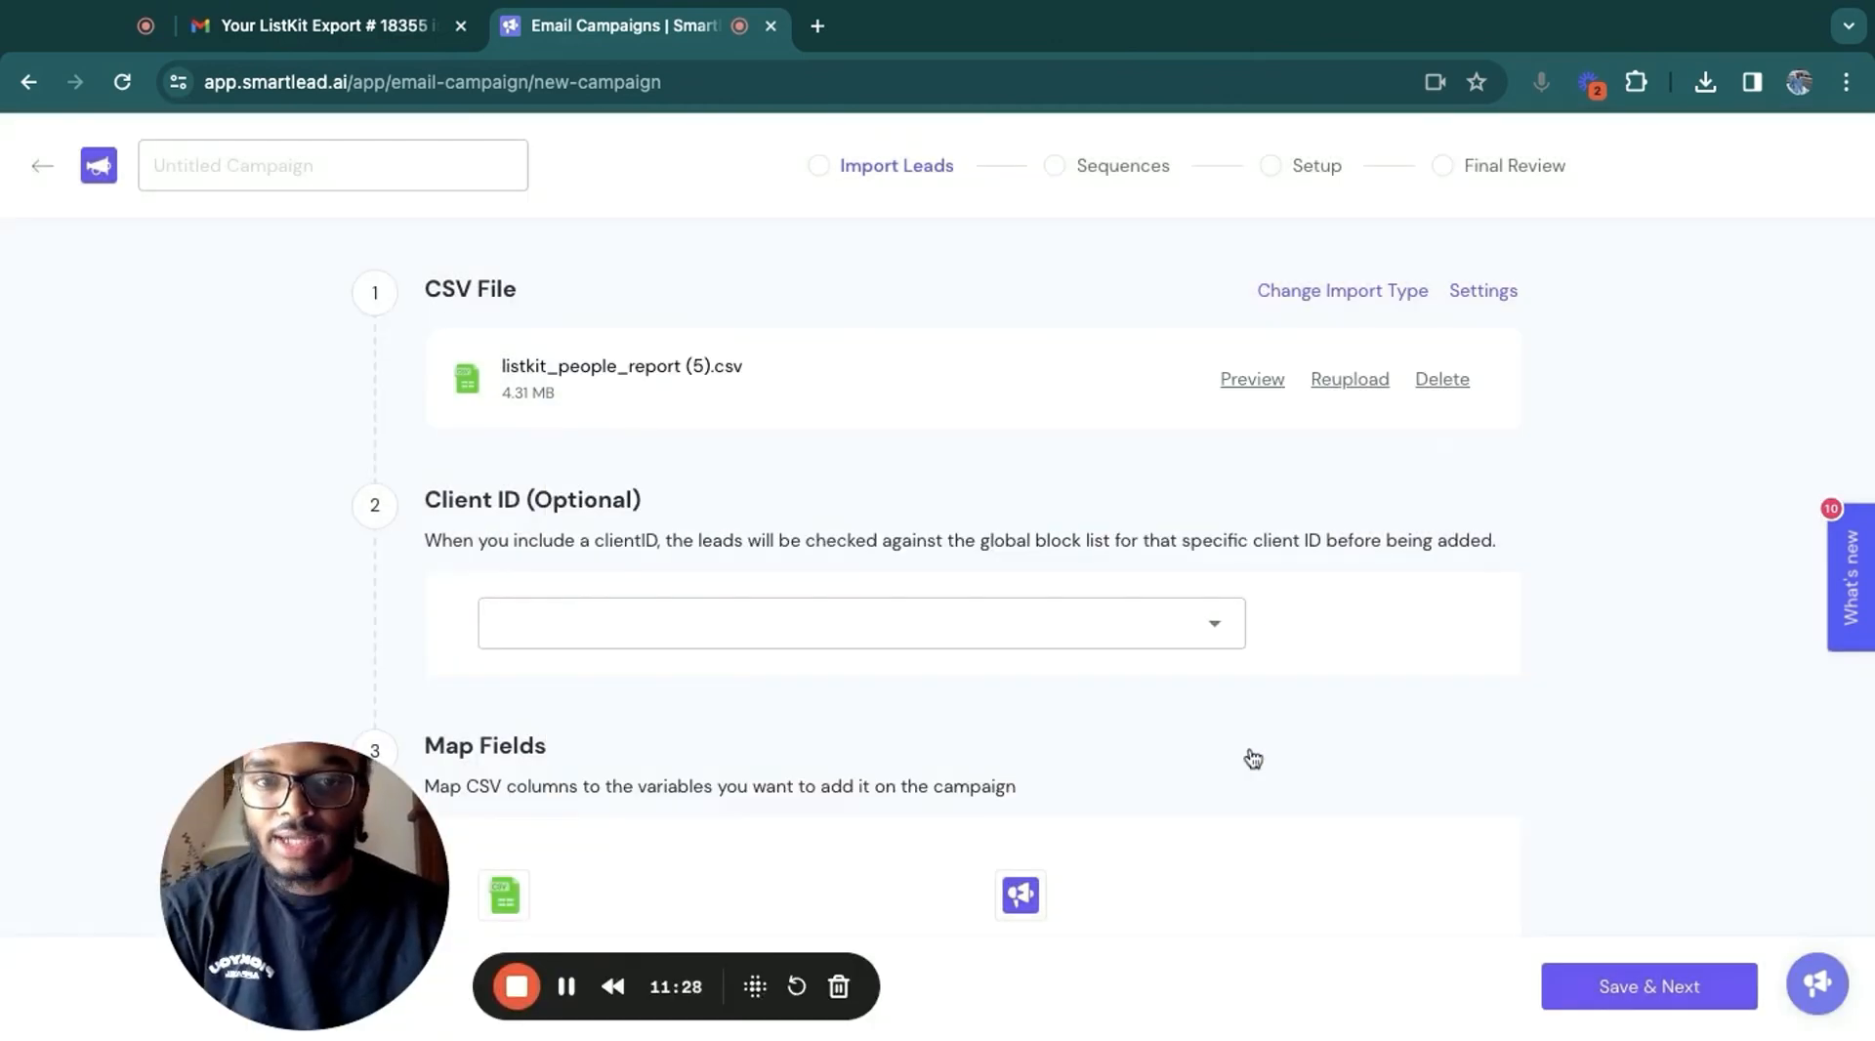
Review how the columns of the imported listkit_people_report (5).csv are mapped to the campaign's variables
{"action": "scroll", "coordinate": [938, 586], "scroll_direction": "down", "scroll_amount": 6}
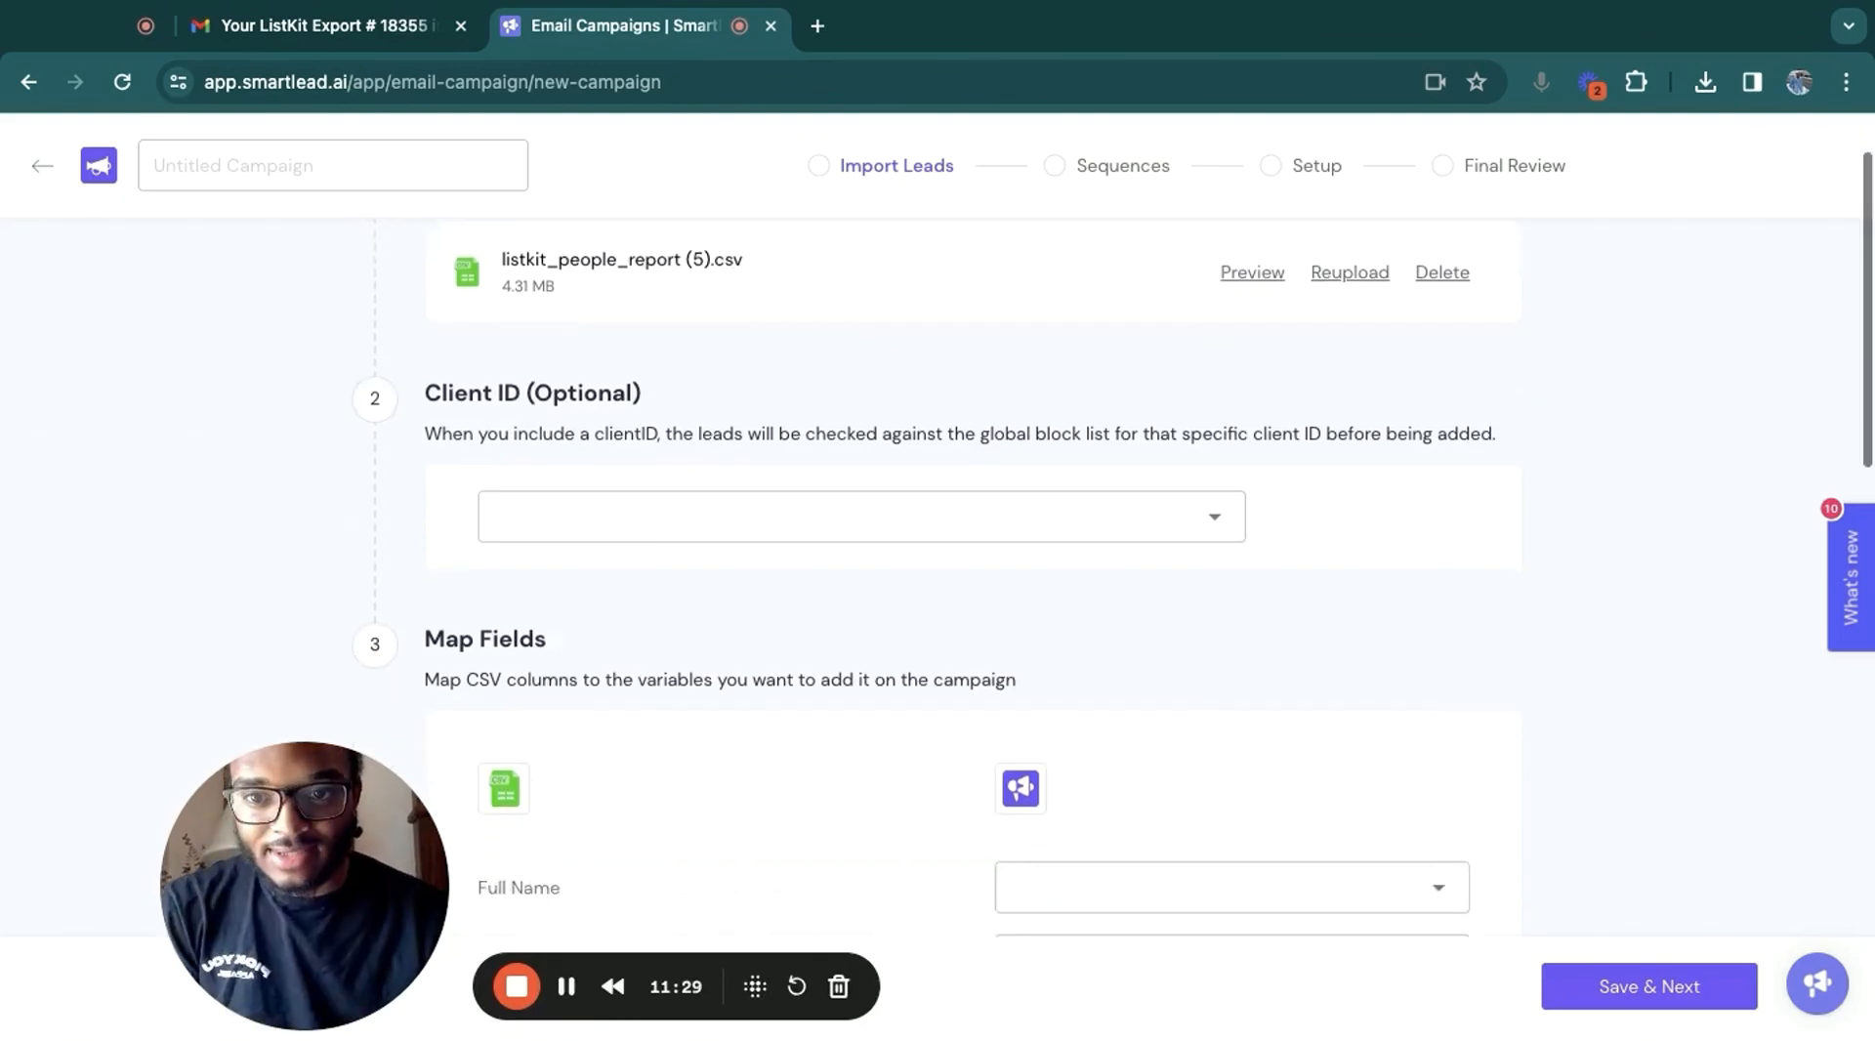
{"action": "scroll", "coordinate": [1176, 586], "scroll_direction": "down", "scroll_amount": 1}
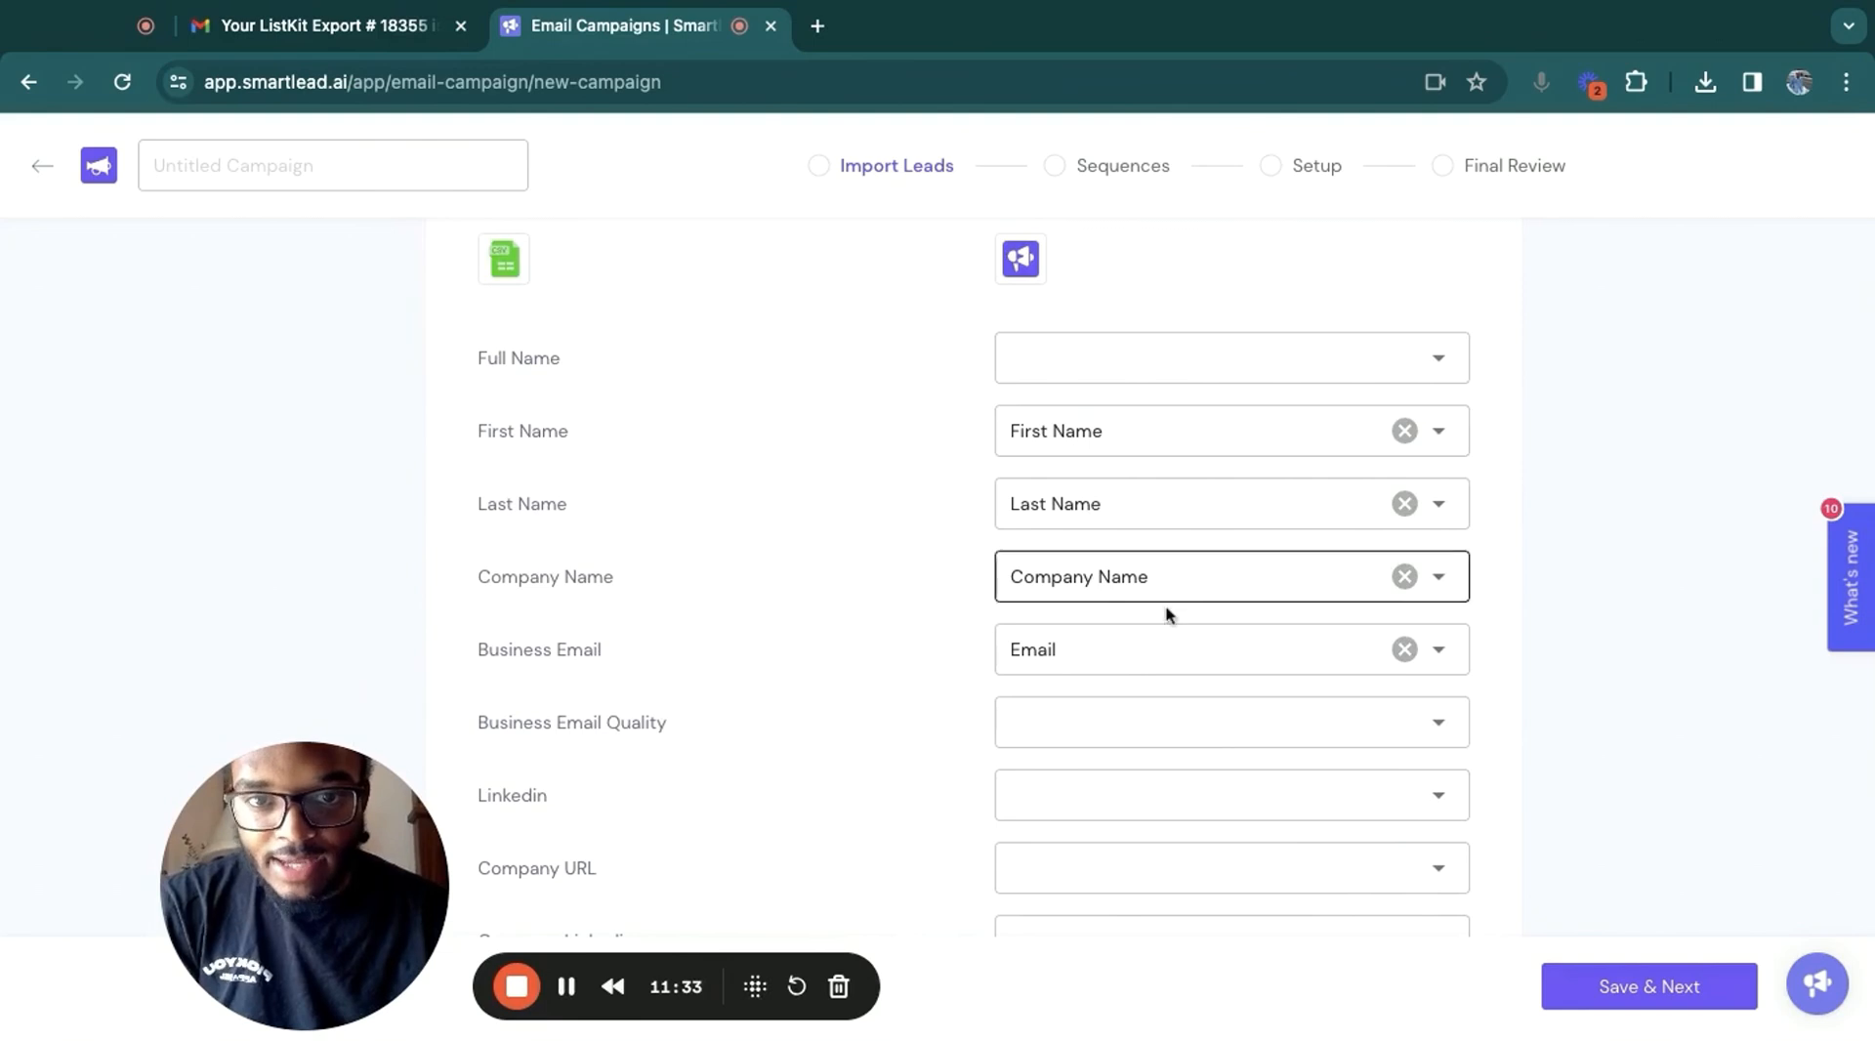
{"action": "scroll", "coordinate": [810, 727], "scroll_direction": "down", "scroll_amount": 2}
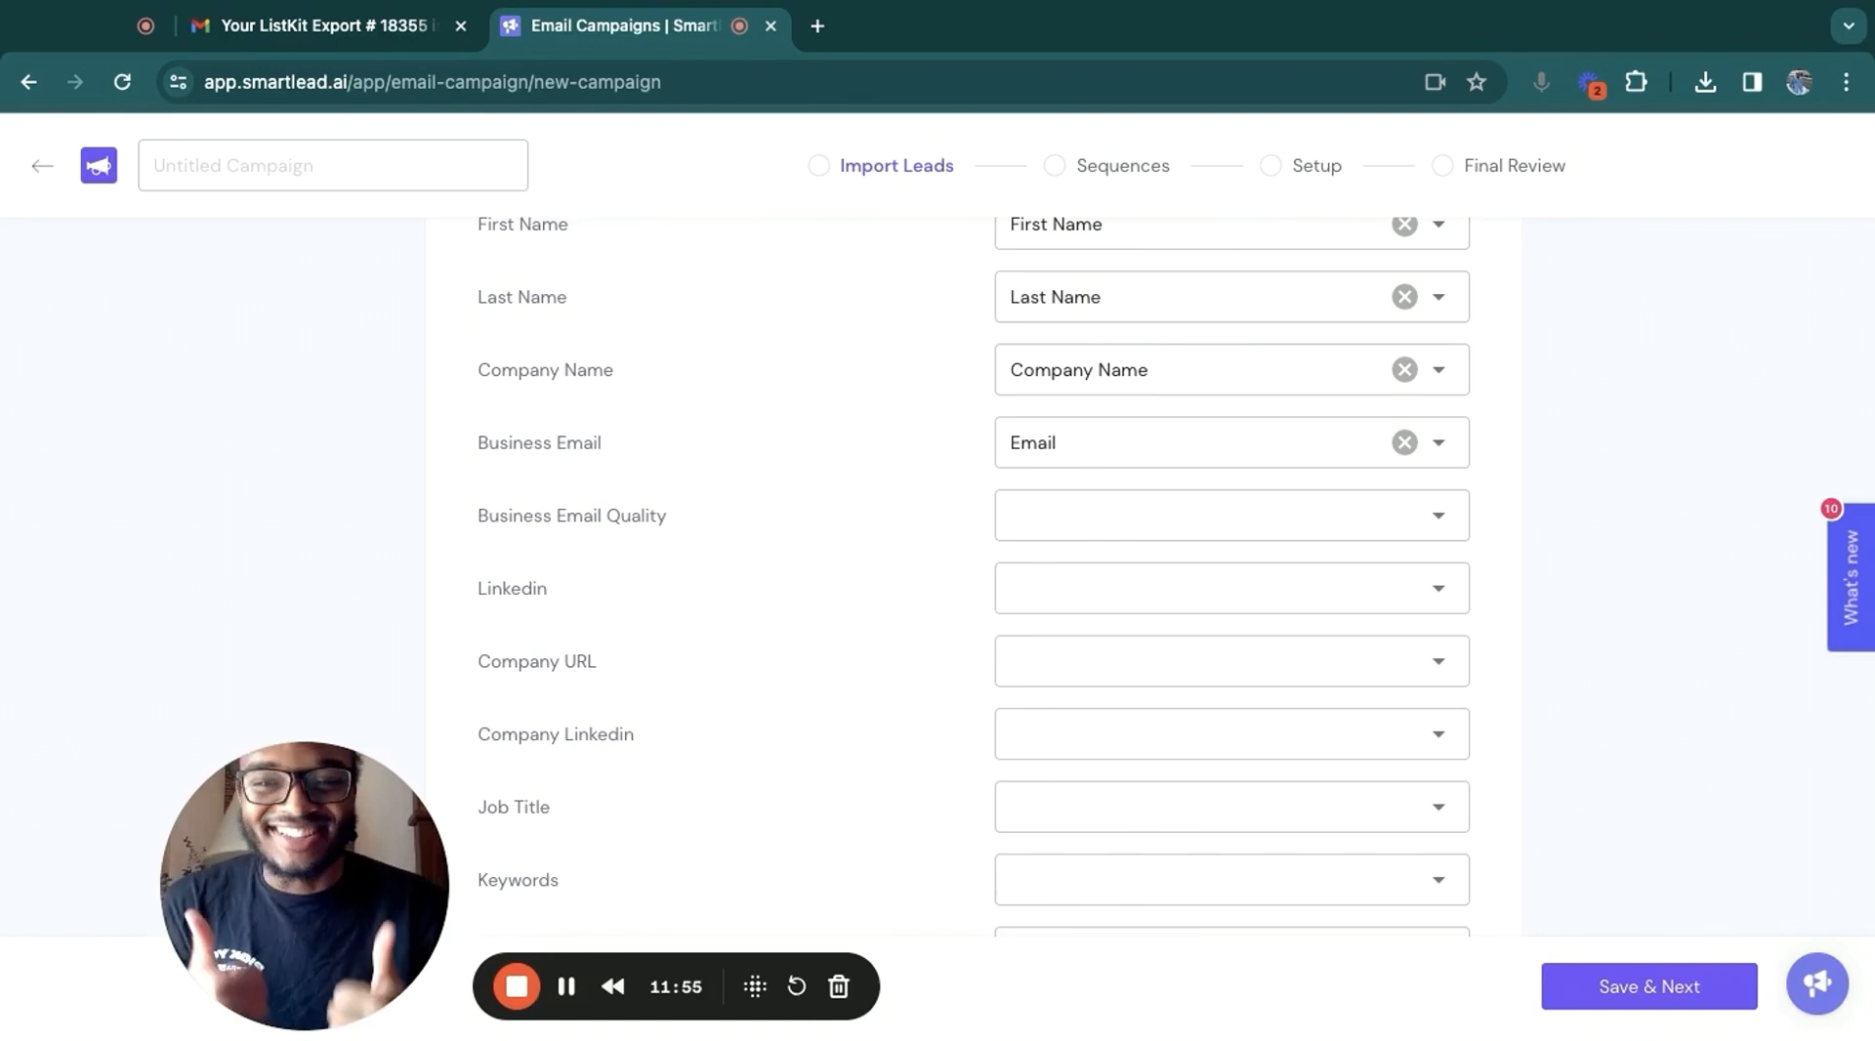
{"action": "scroll", "coordinate": [937, 586], "scroll_direction": "down", "scroll_amount": 8}
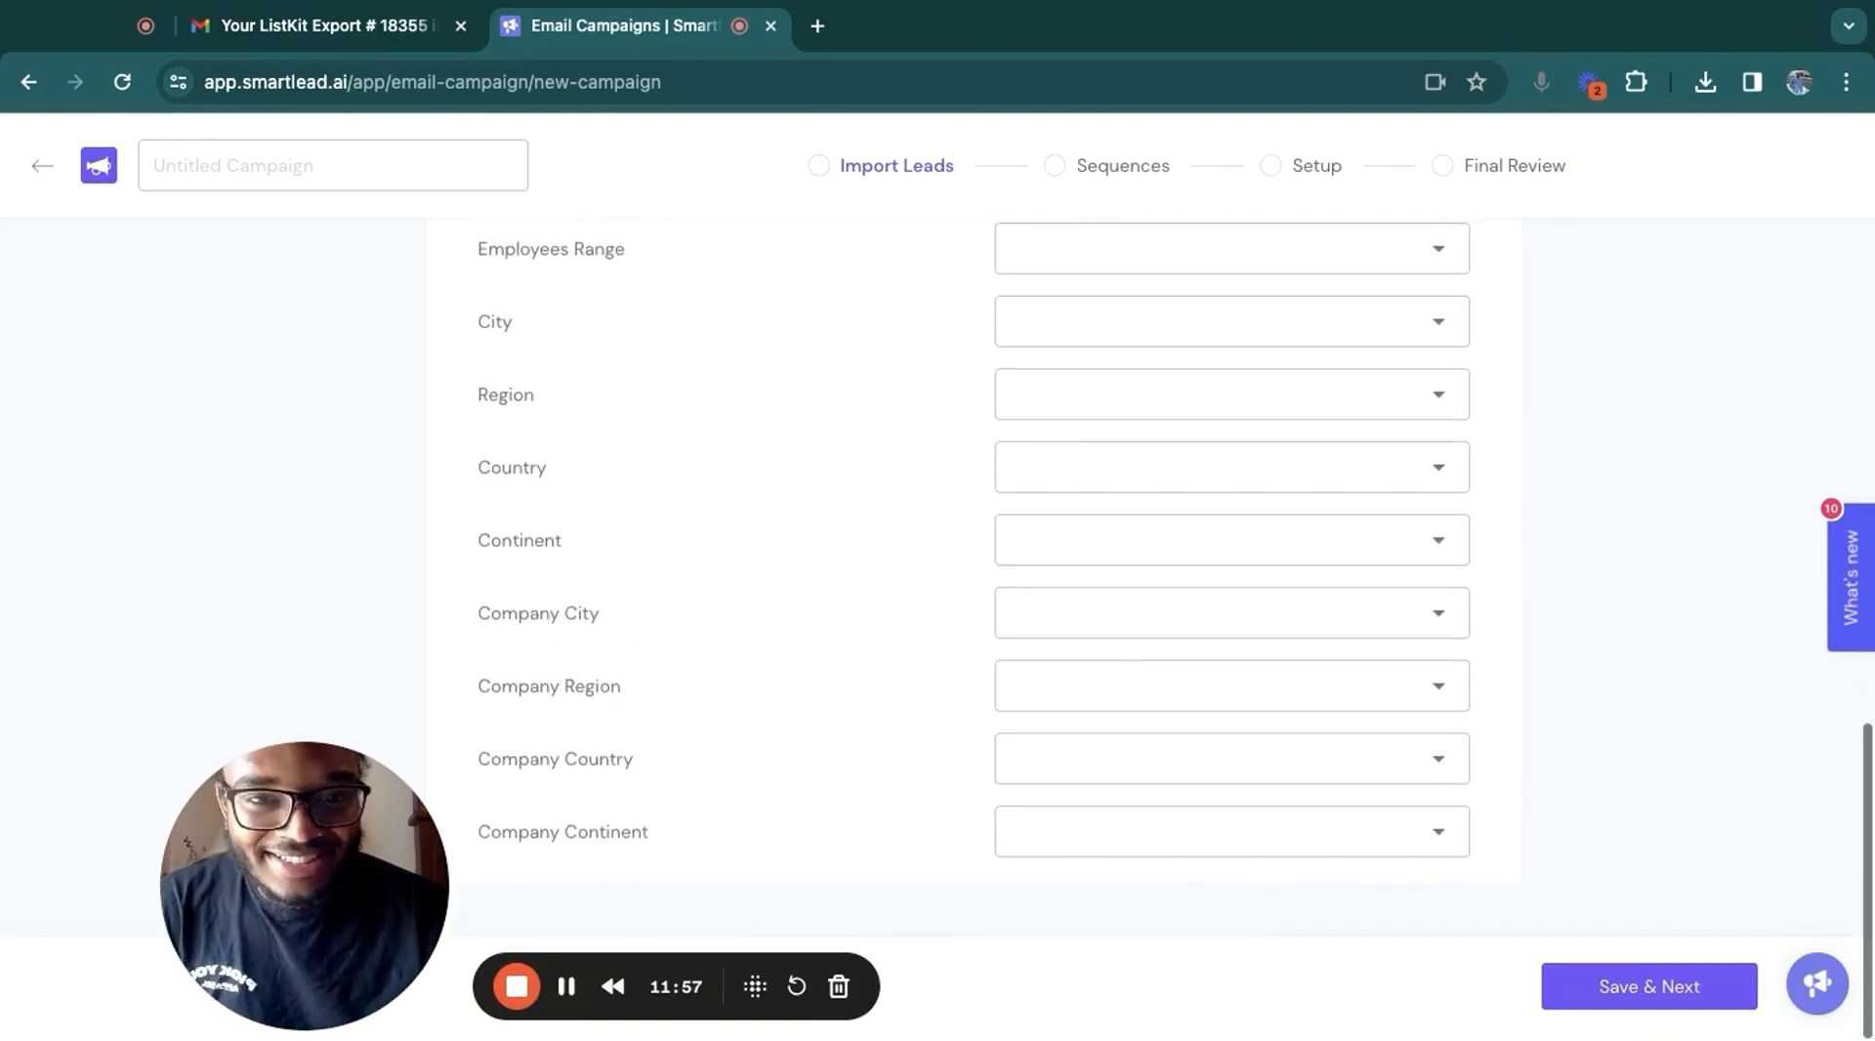
{"action": "scroll", "coordinate": [938, 586], "scroll_direction": "up", "scroll_amount": 15}
{"action": "scroll", "coordinate": [938, 586], "scroll_direction": "up", "scroll_amount": 3}
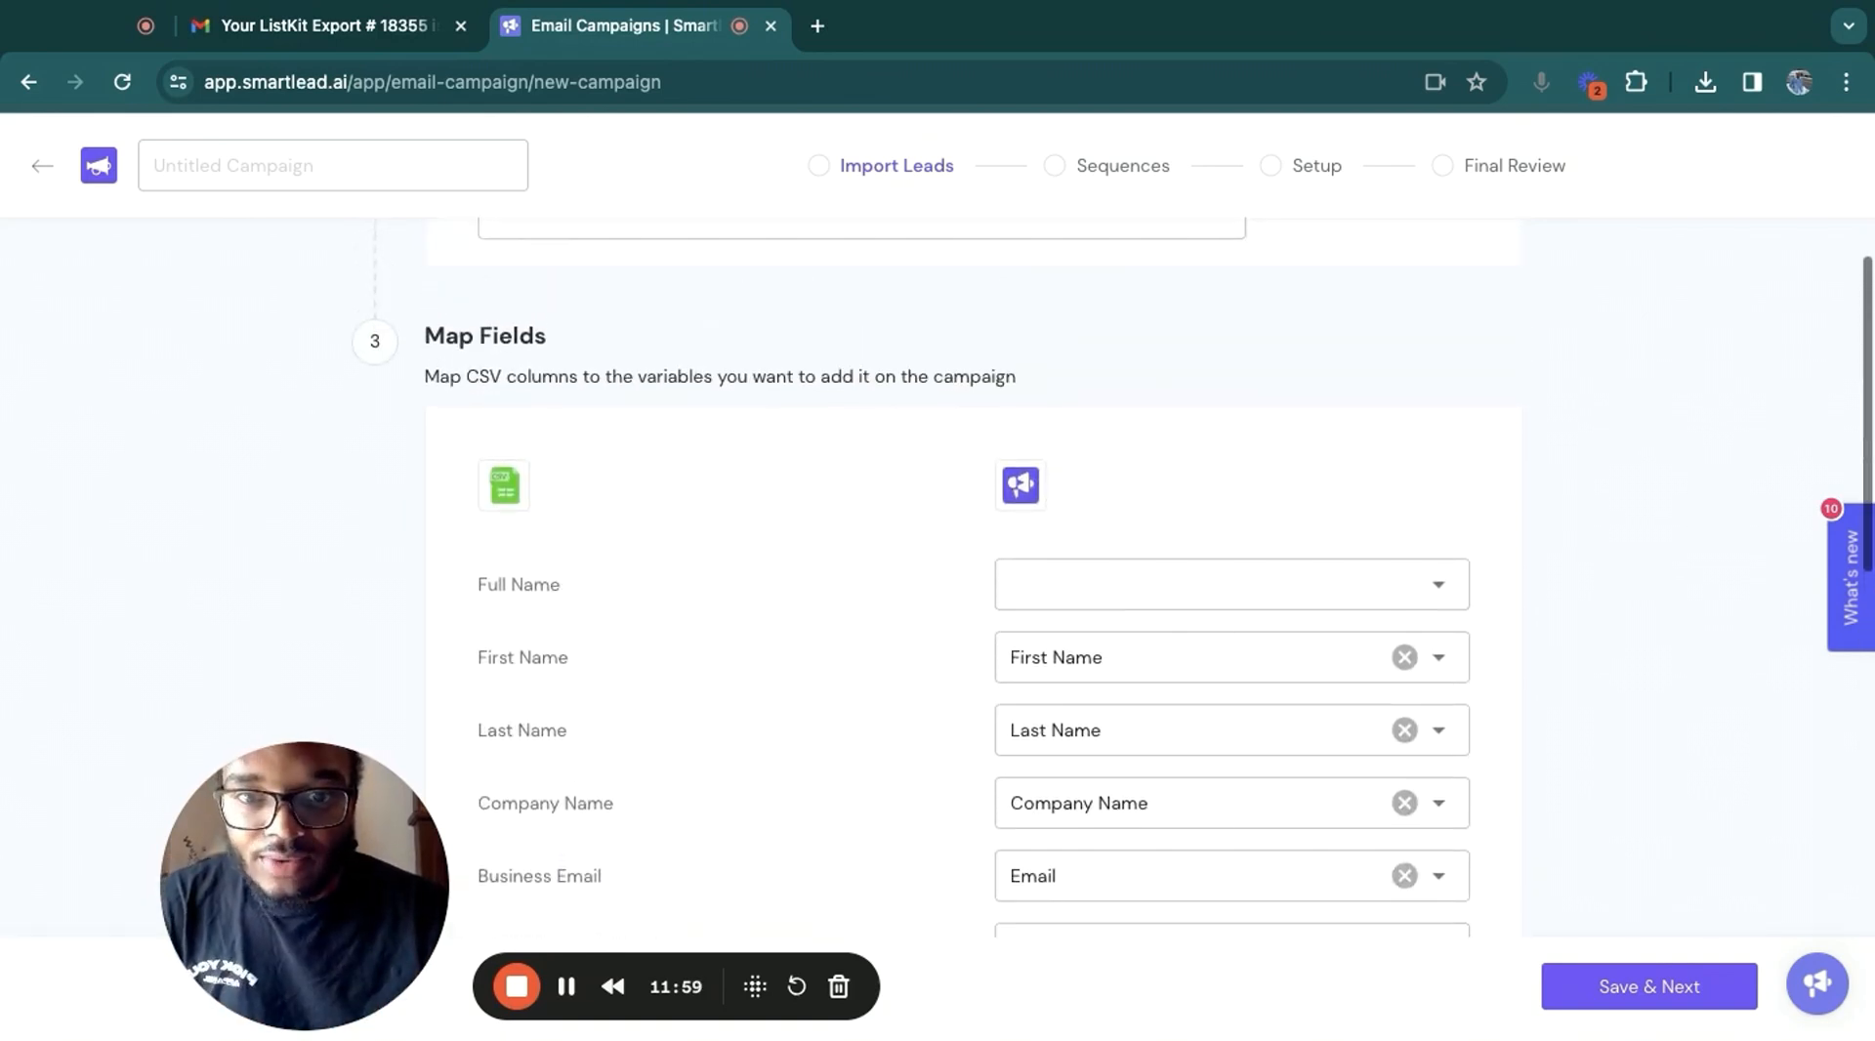
{"action": "scroll", "coordinate": [938, 586], "scroll_direction": "up", "scroll_amount": 3}
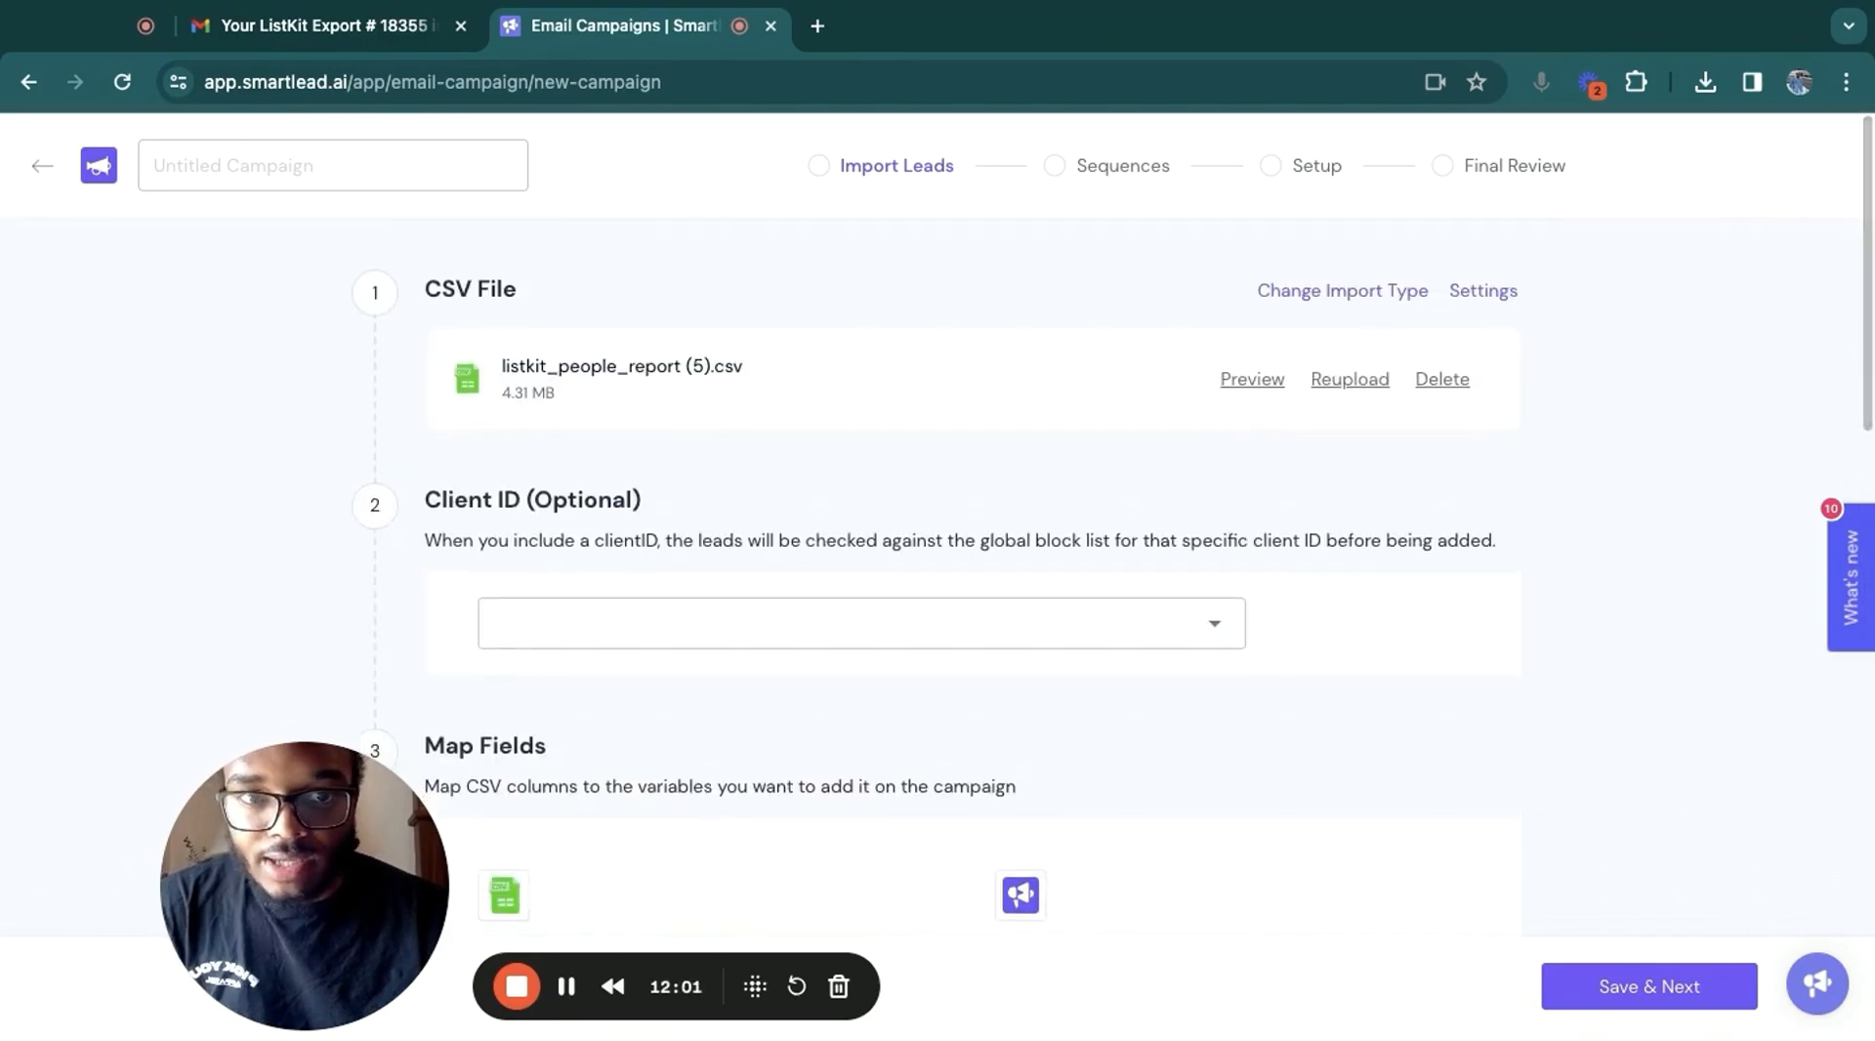
Save the lead import and check the file summary's count of duplicate leads in multiple campaigns
{"action": "left_click", "coordinate": [1640, 984]}
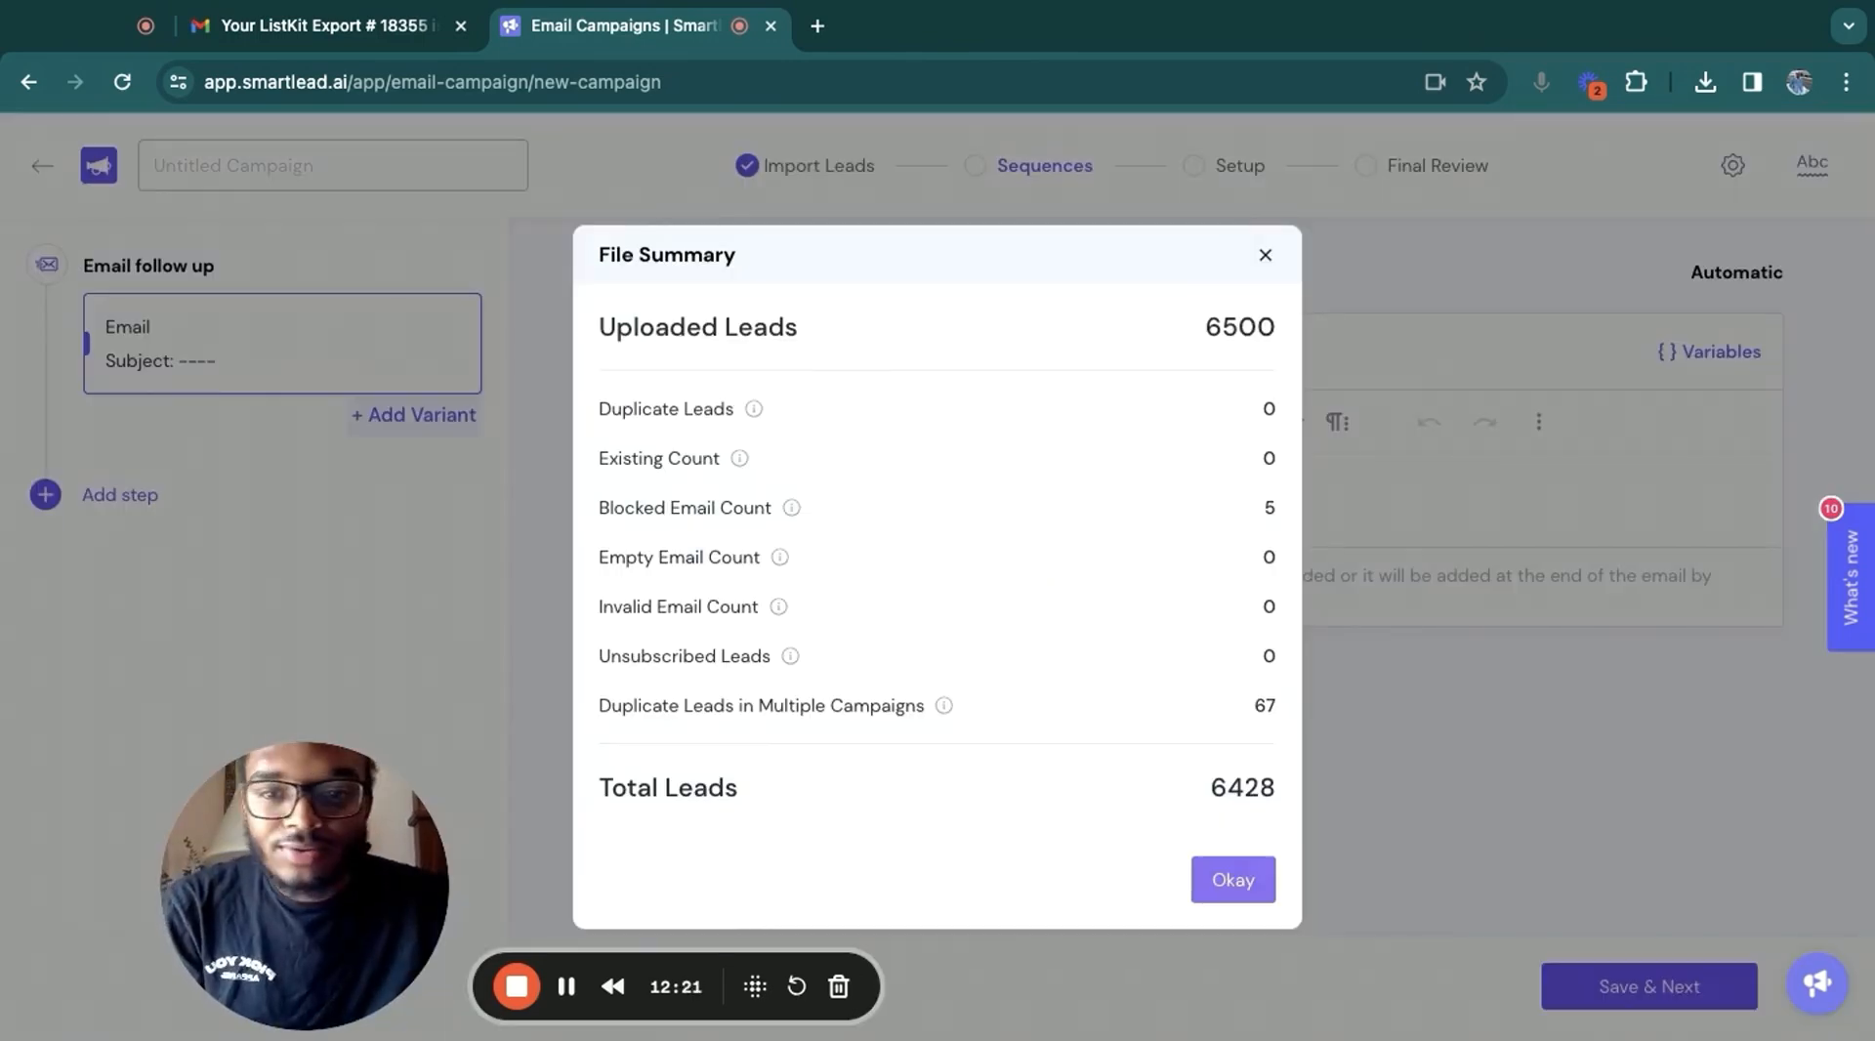
{"action": "double_click", "coordinate": [1260, 706]}
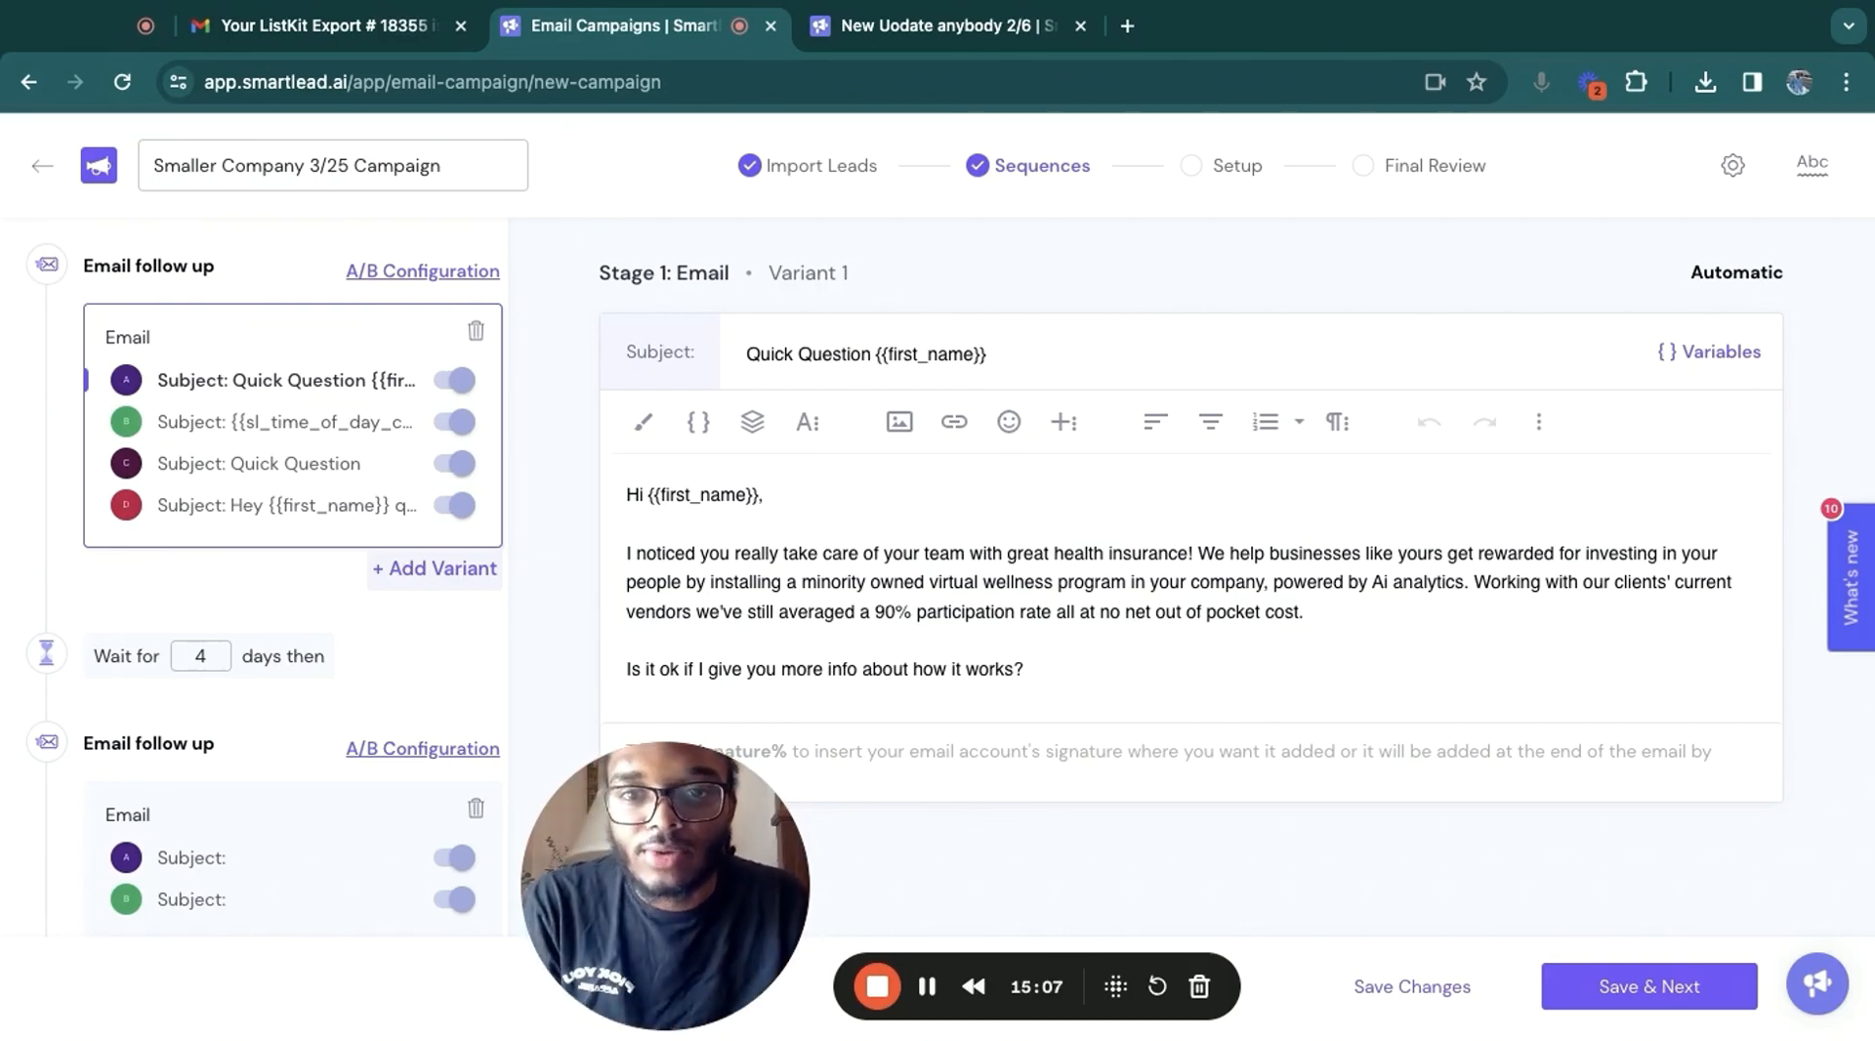
Review the first email's subject variants and the follow-up stages, and save the sequence to proceed to the setup
{"action": "left_click", "coordinate": [342, 422]}
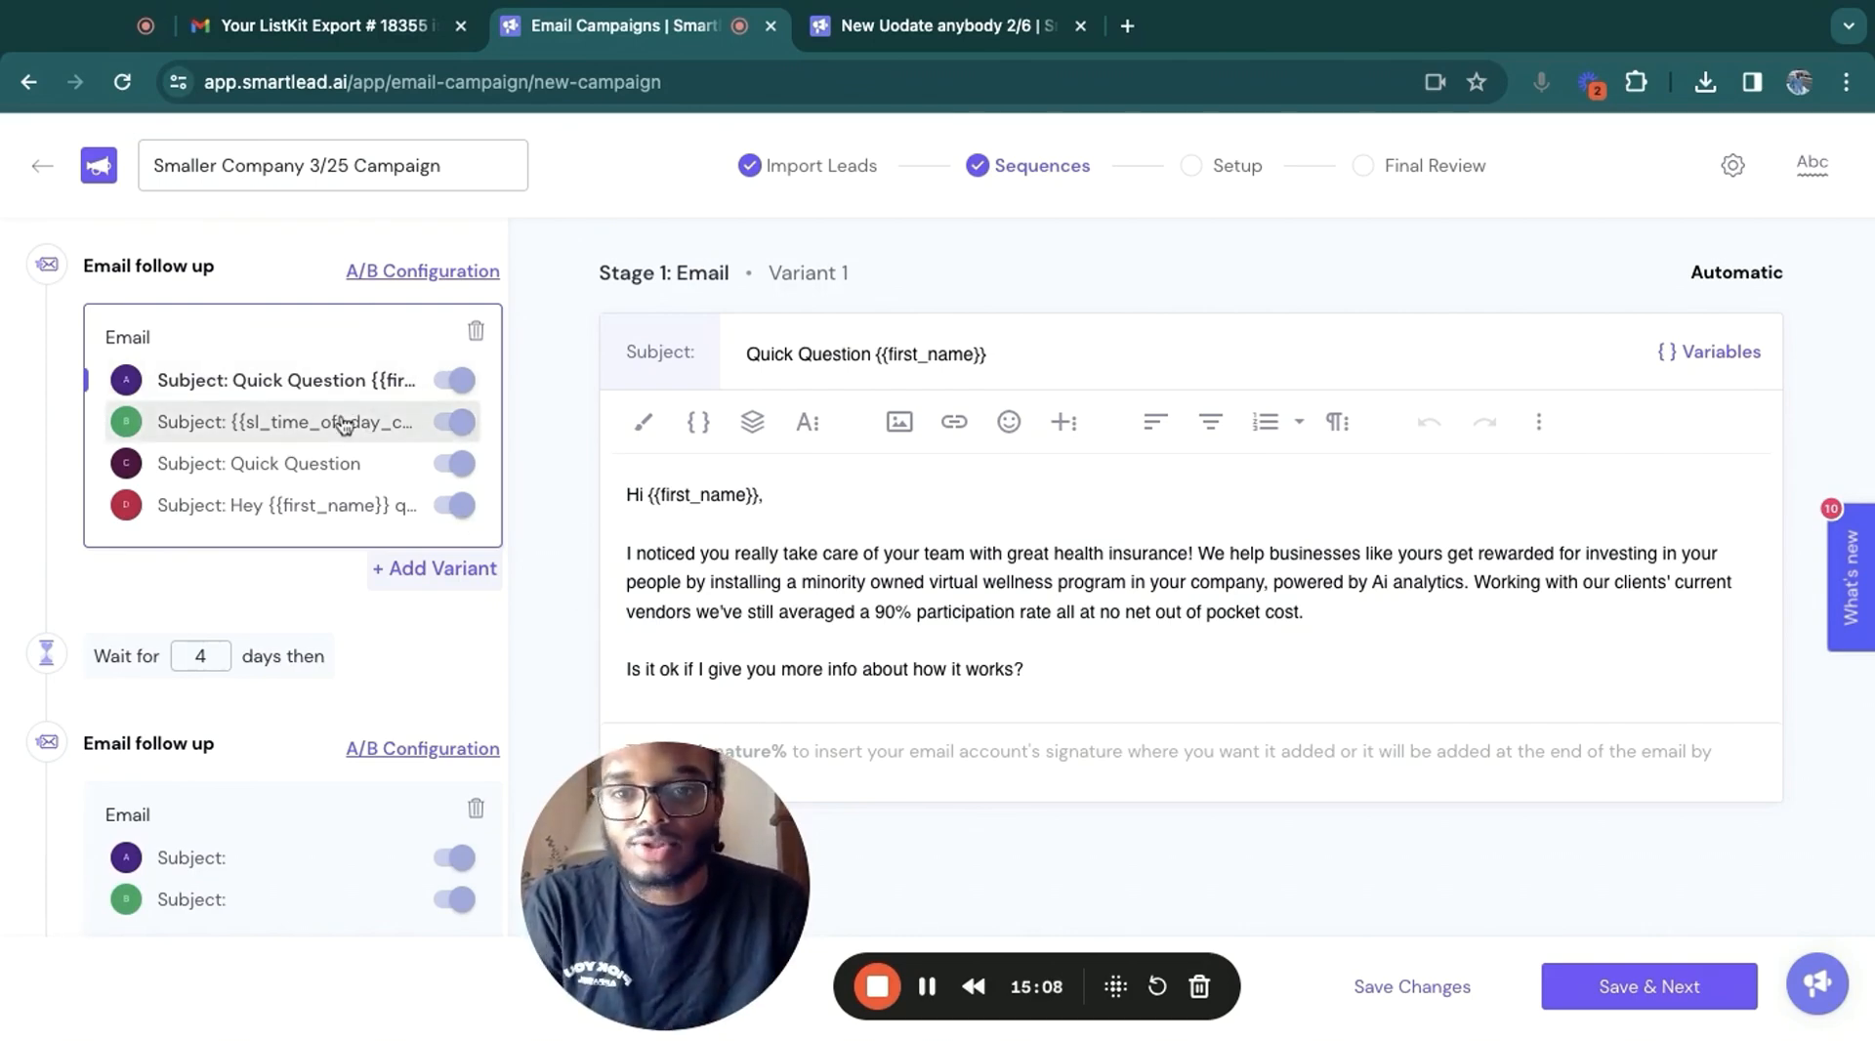
{"action": "left_click", "coordinate": [332, 470]}
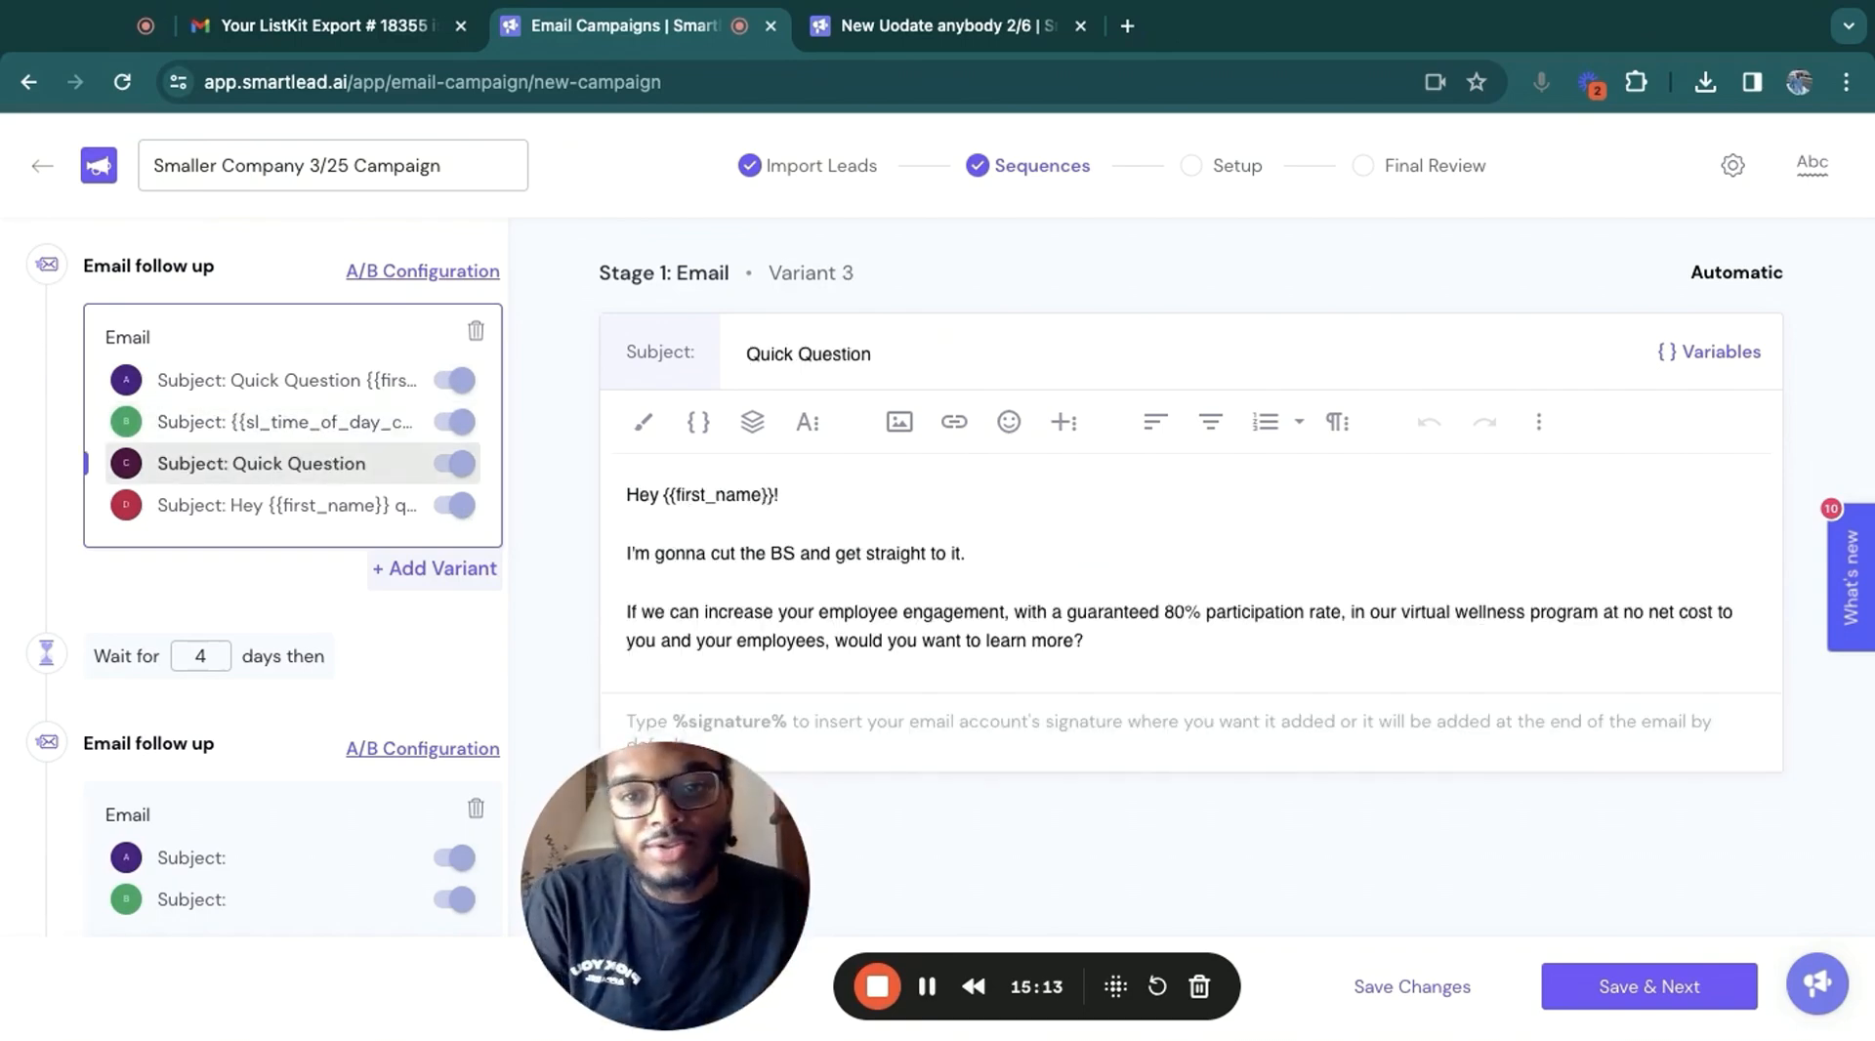
{"action": "left_click", "coordinate": [327, 498]}
{"action": "scroll", "coordinate": [332, 464], "scroll_direction": "down", "scroll_amount": 3}
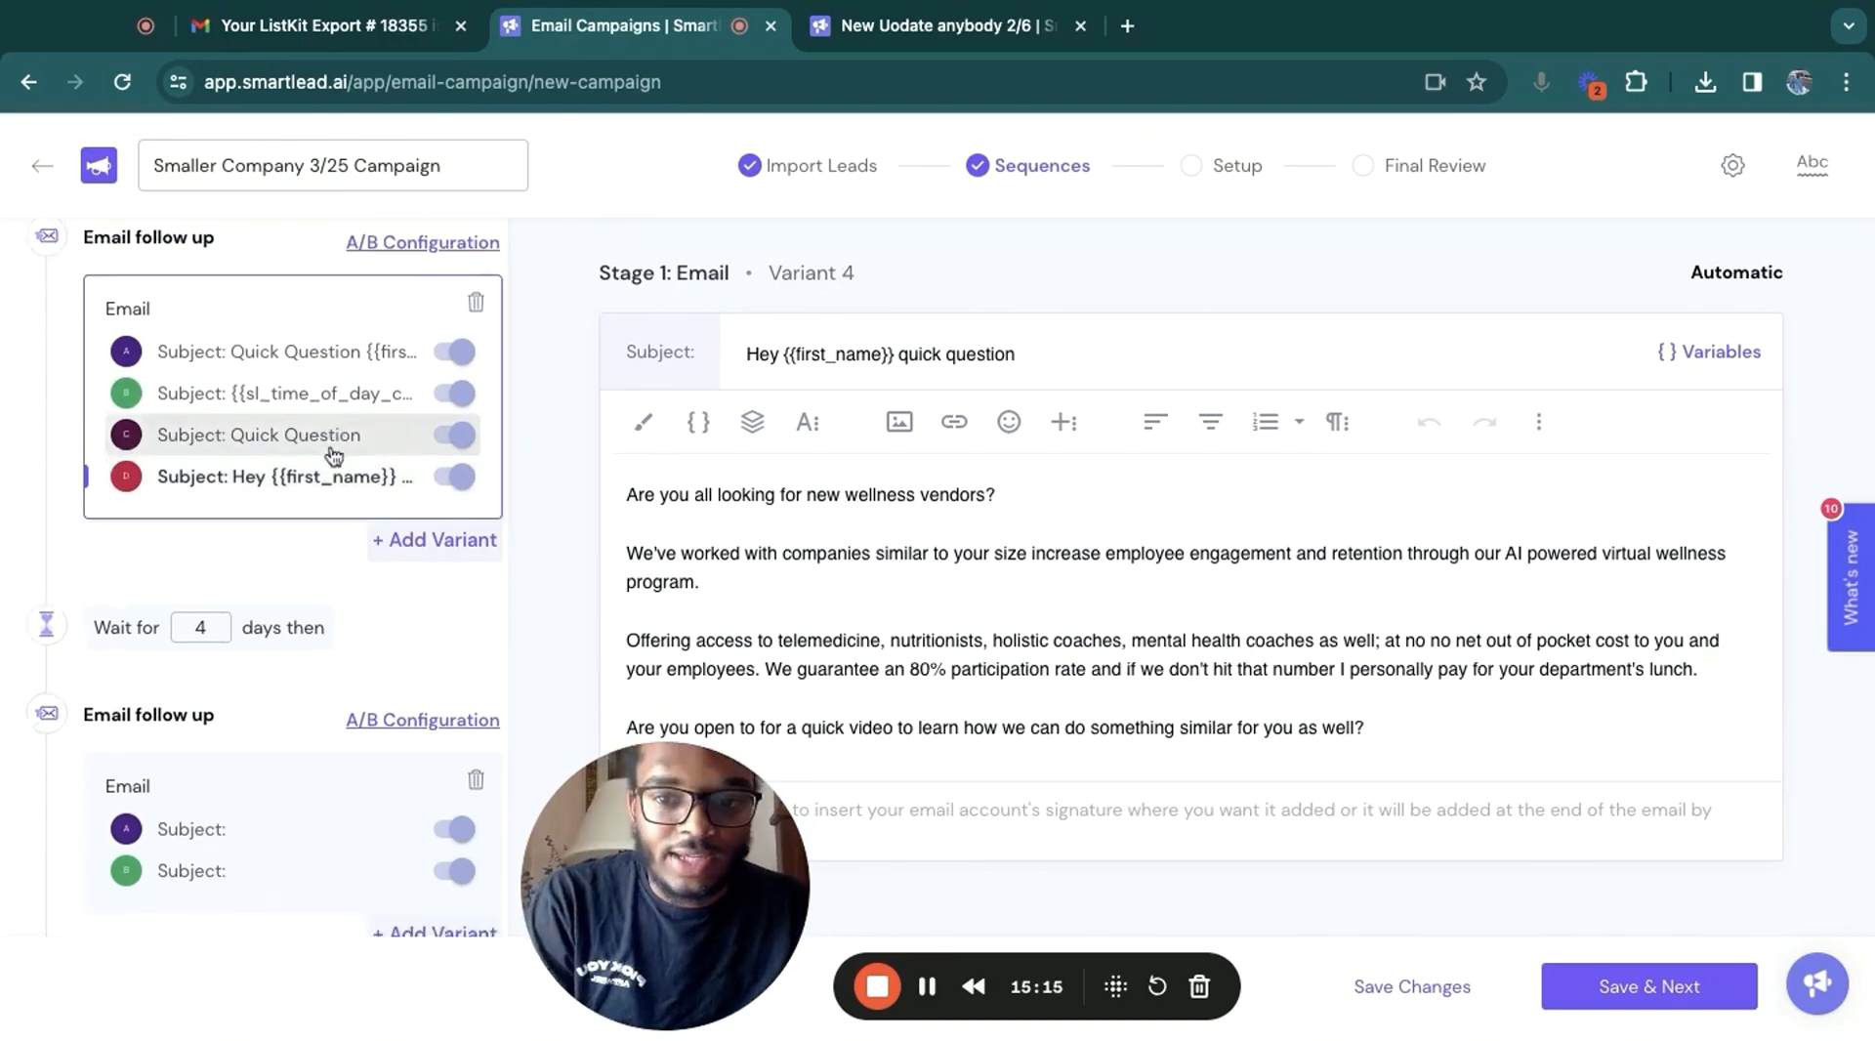
{"action": "scroll", "coordinate": [328, 556], "scroll_direction": "down", "scroll_amount": 5}
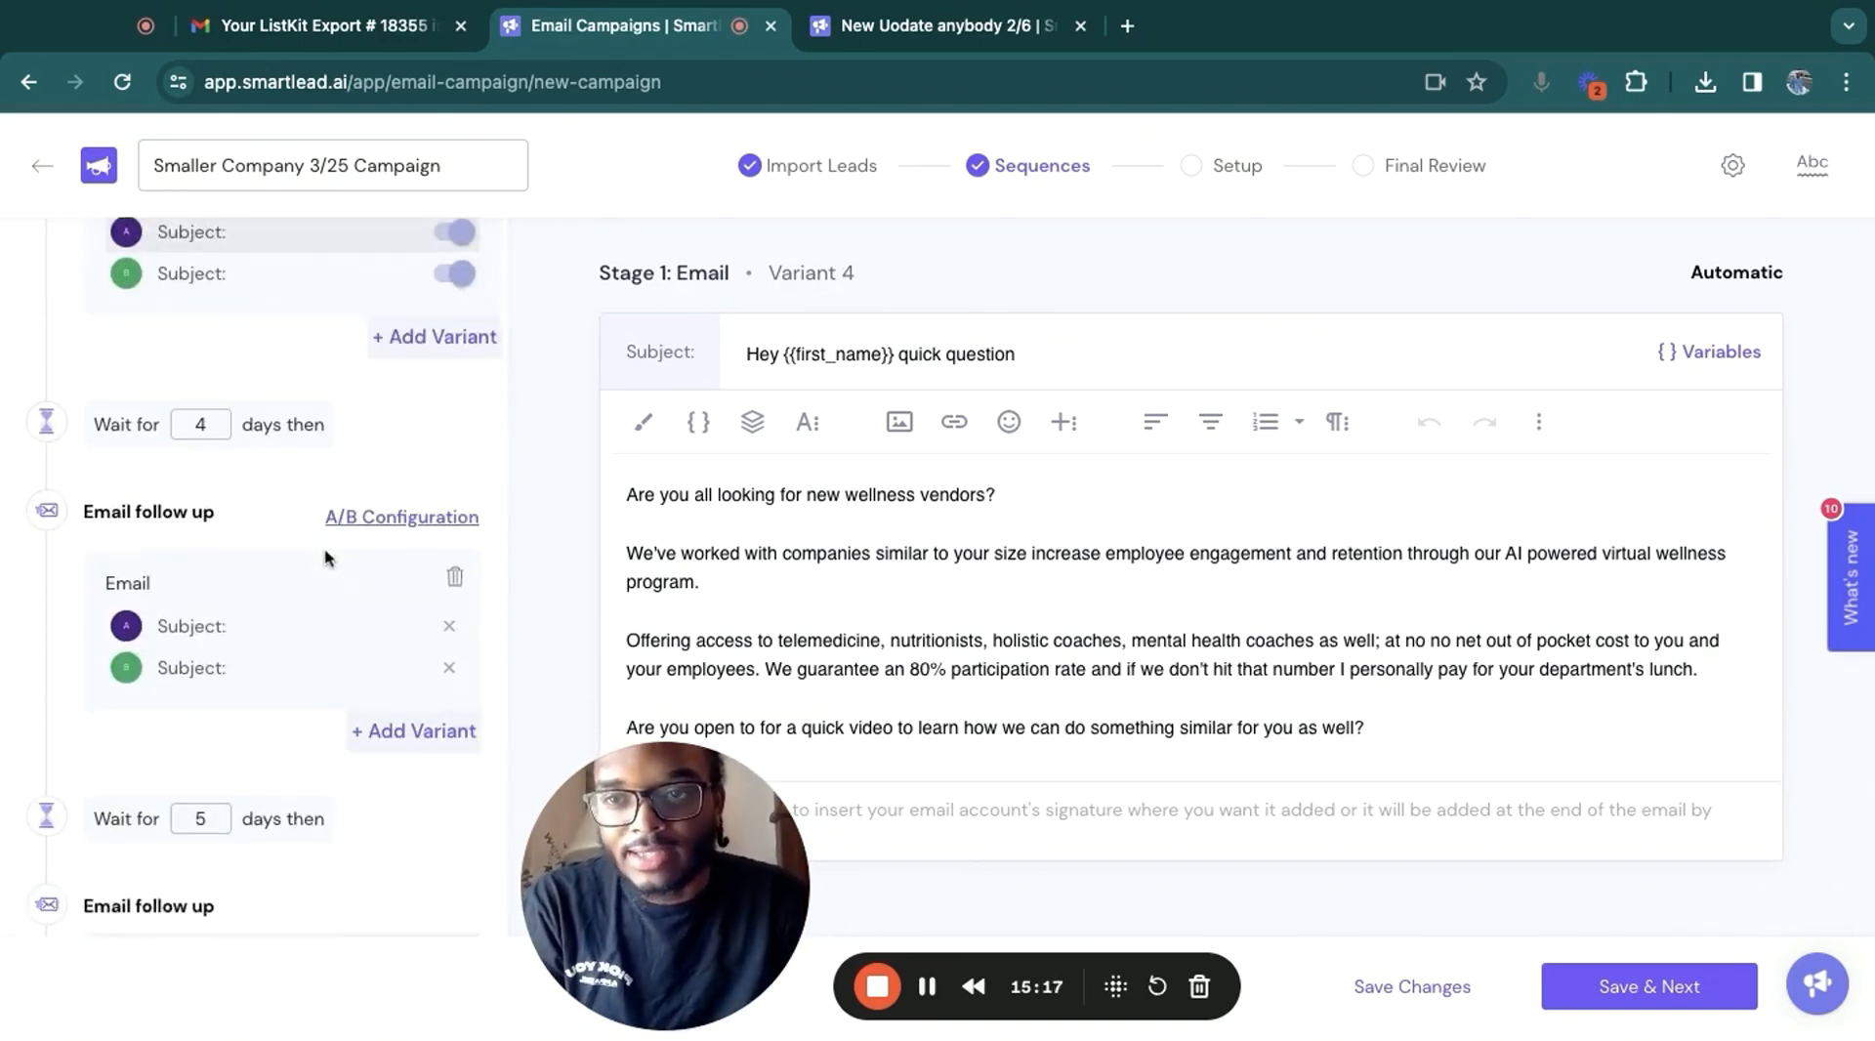
{"action": "scroll", "coordinate": [304, 508], "scroll_direction": "down", "scroll_amount": 5}
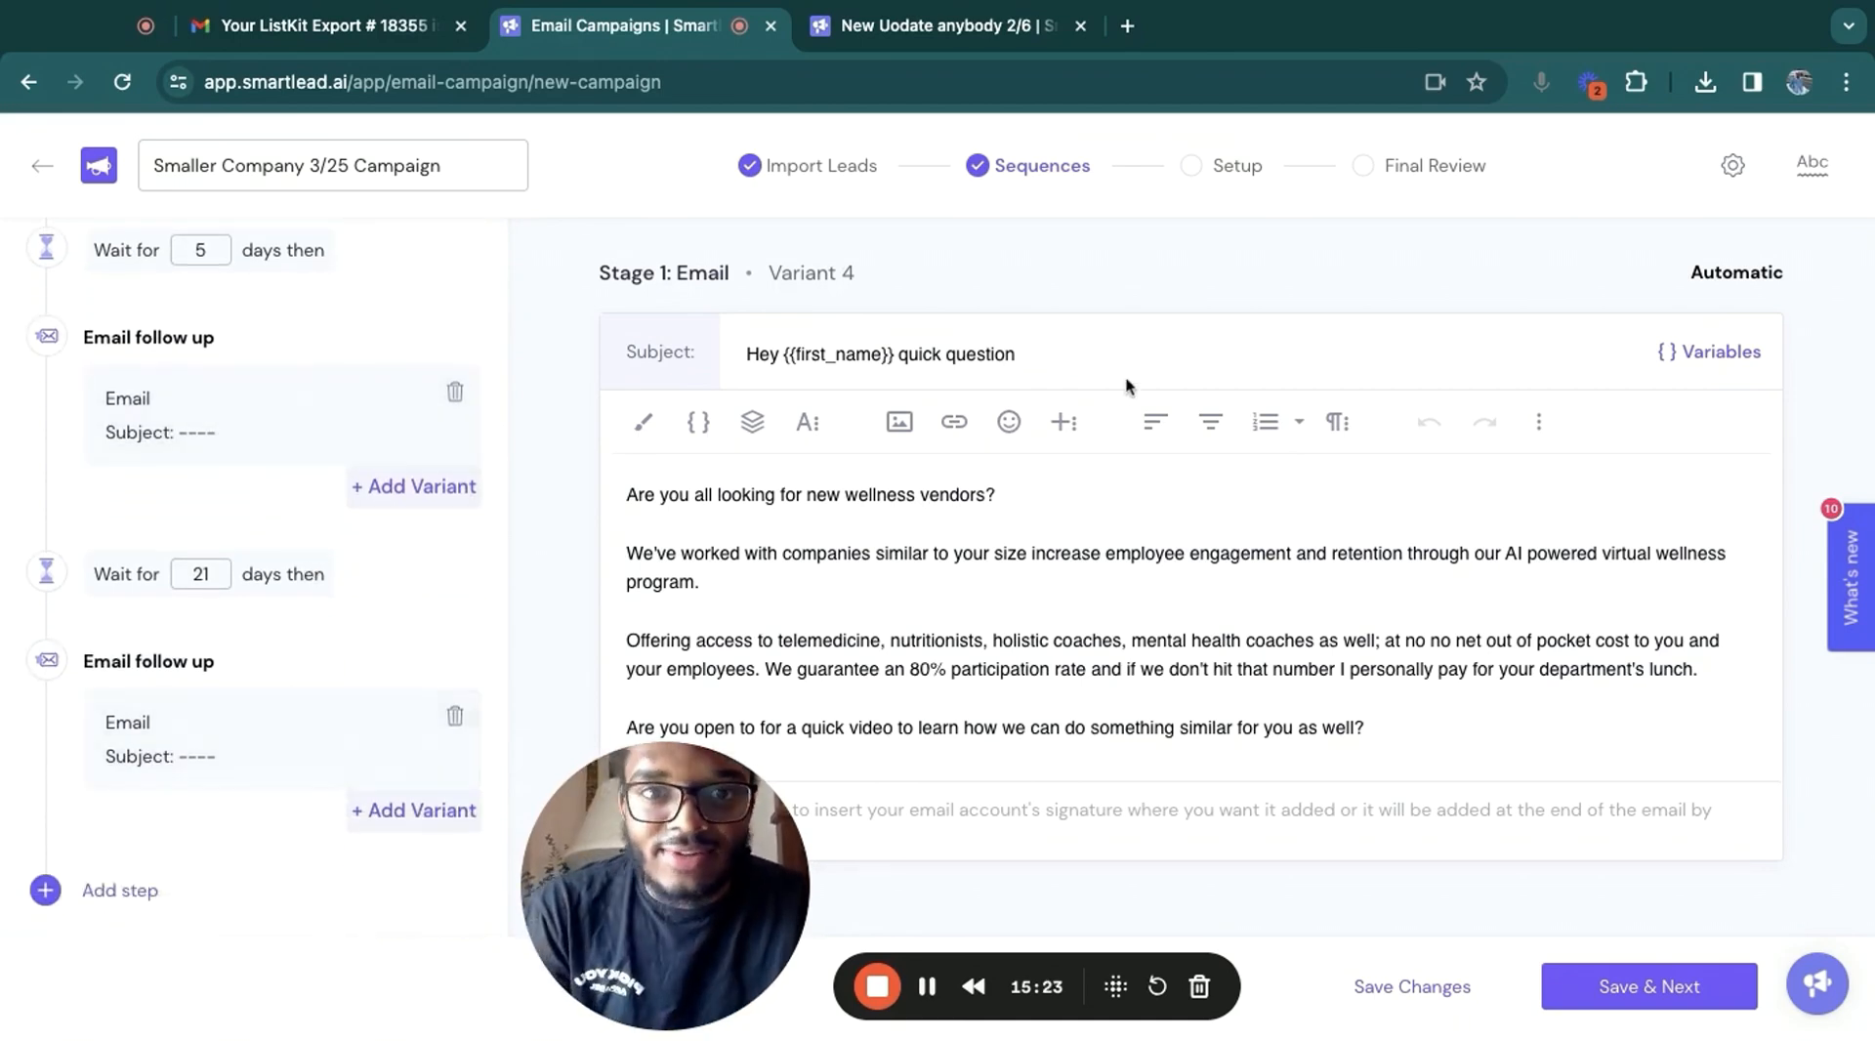
{"action": "left_click", "coordinate": [1593, 988]}
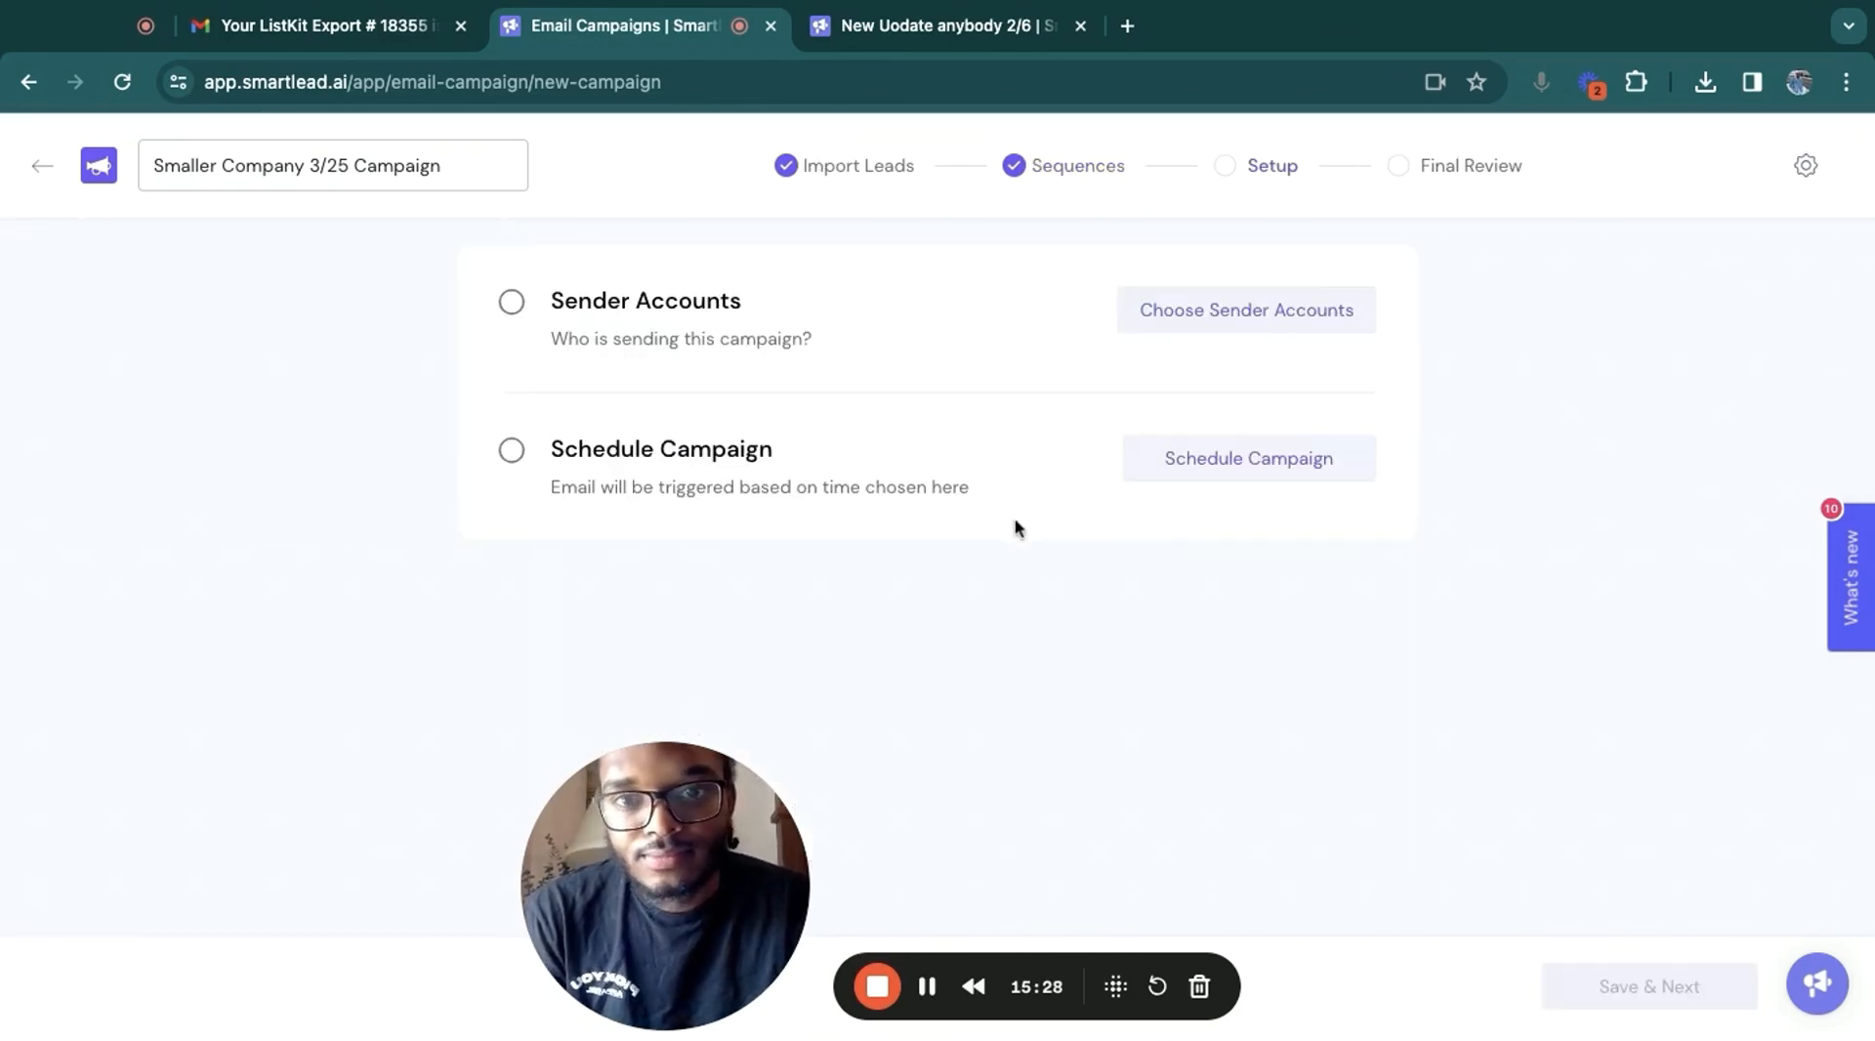
Assign all 31 email accounts as the campaign's sender accounts and save the selection
{"action": "left_click", "coordinate": [1235, 321]}
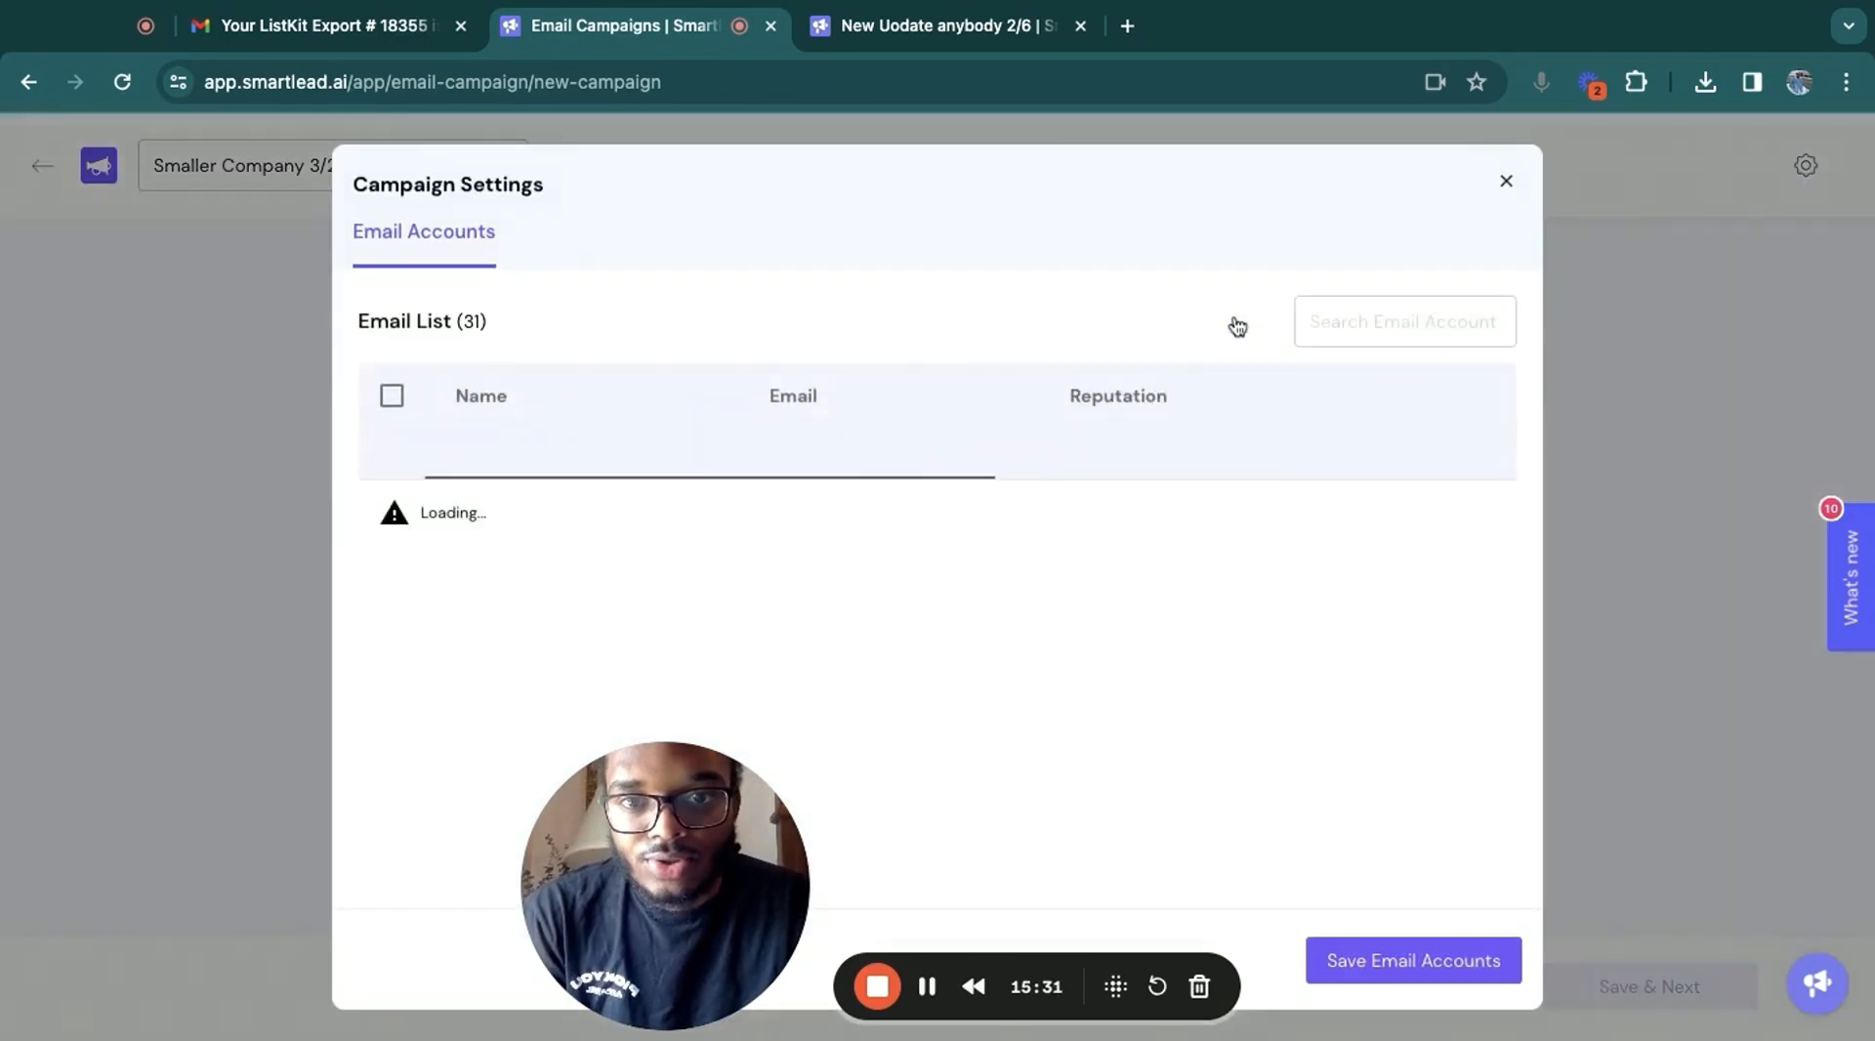
{"action": "left_click", "coordinate": [392, 396]}
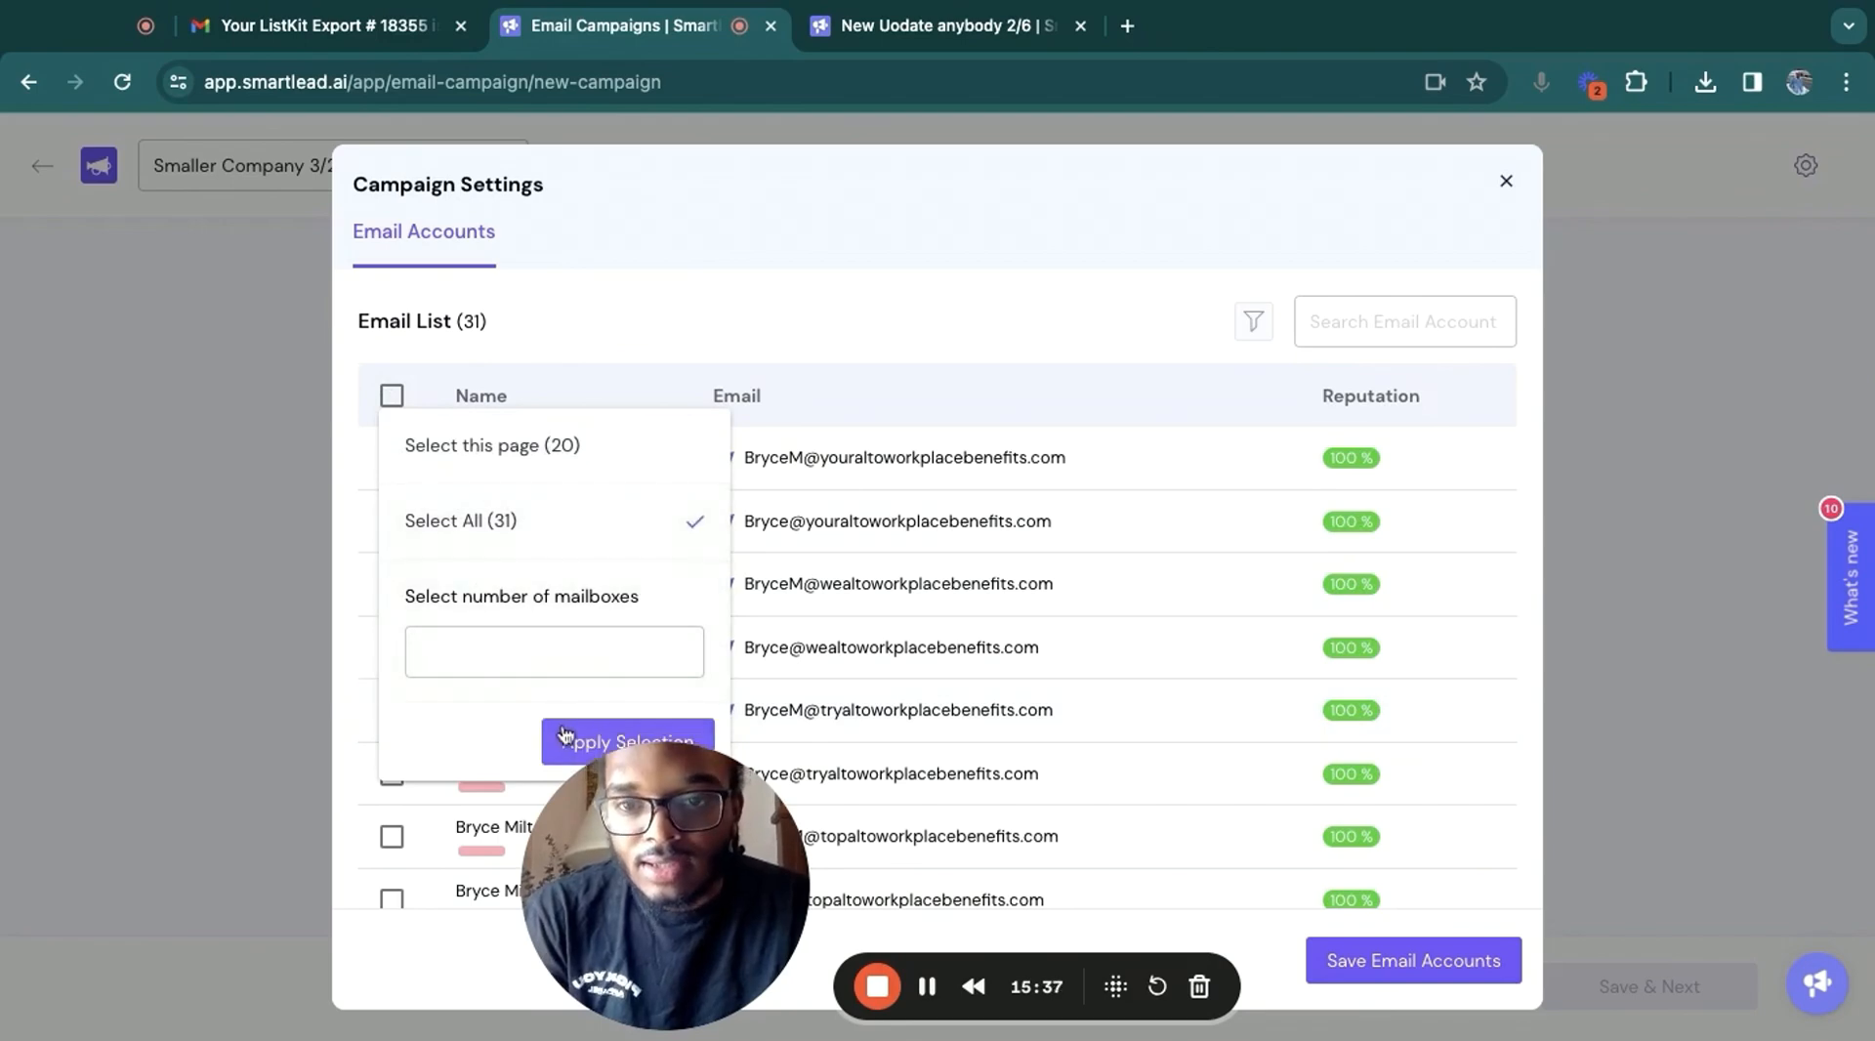
{"action": "left_click", "coordinate": [564, 735]}
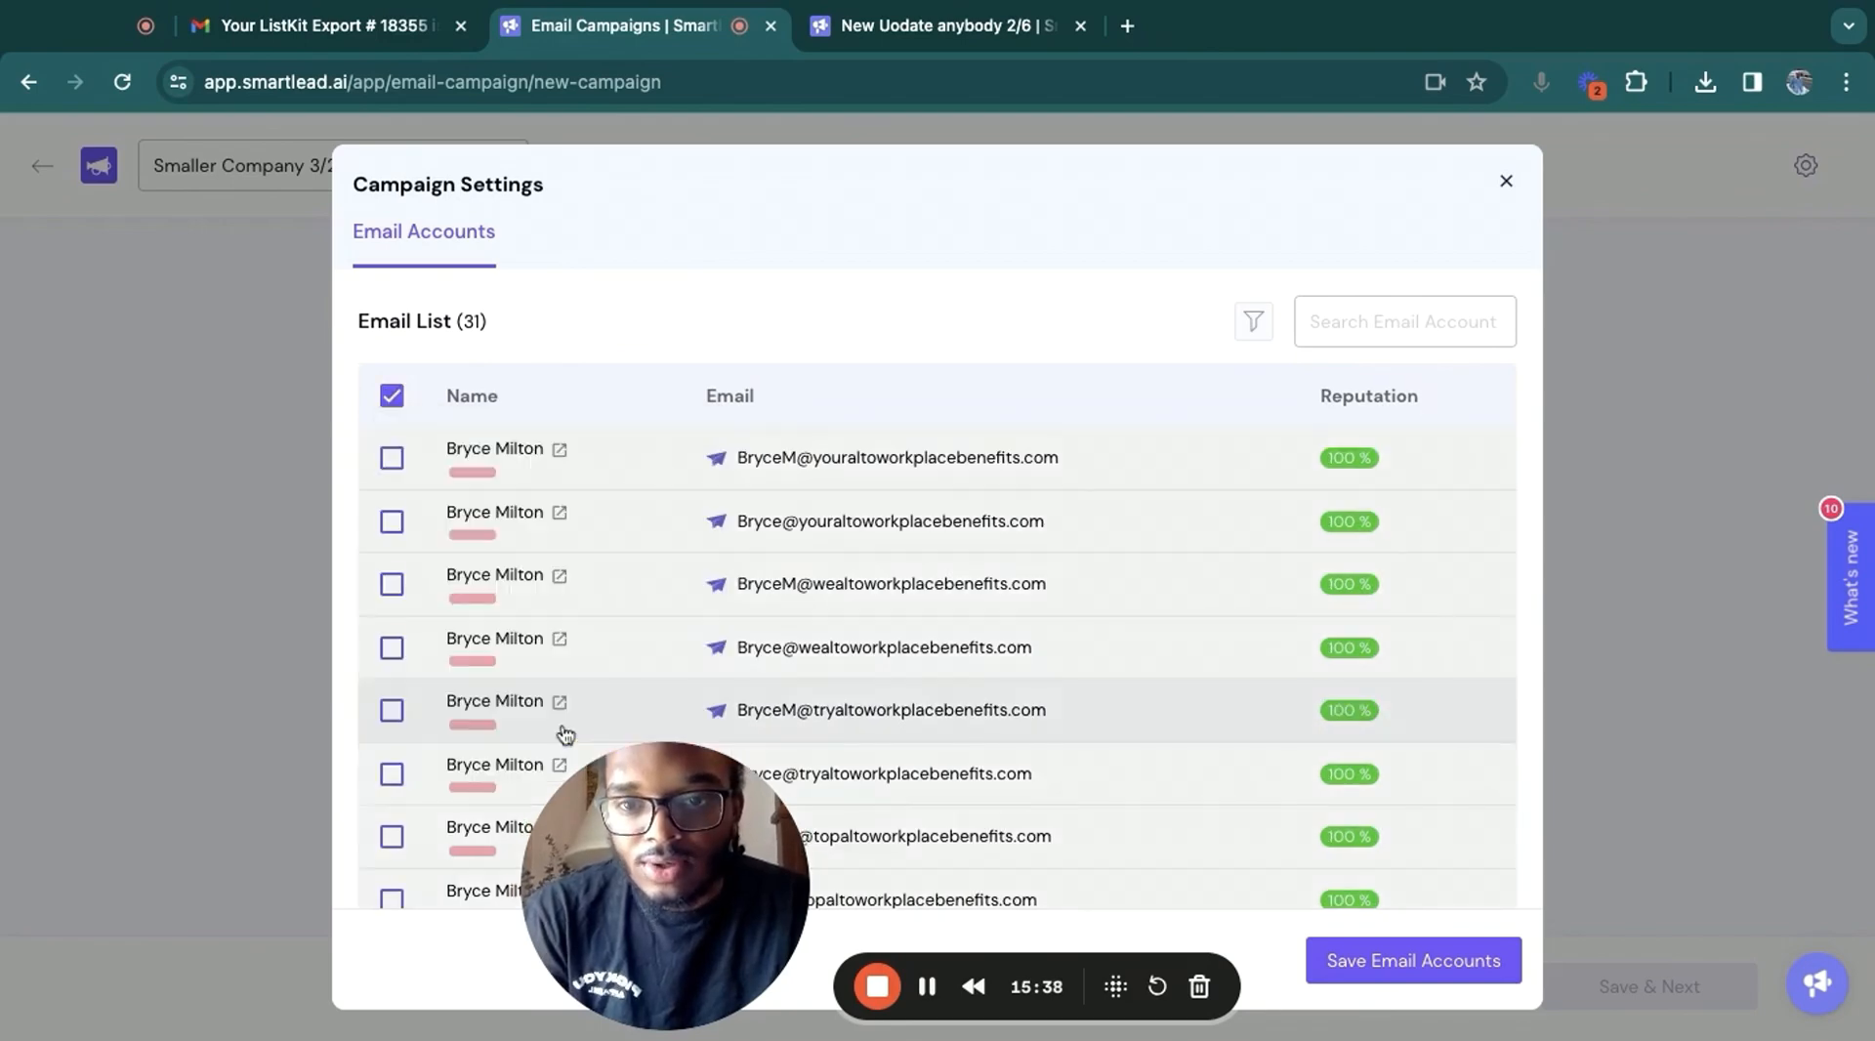
{"action": "left_click", "coordinate": [1475, 975]}
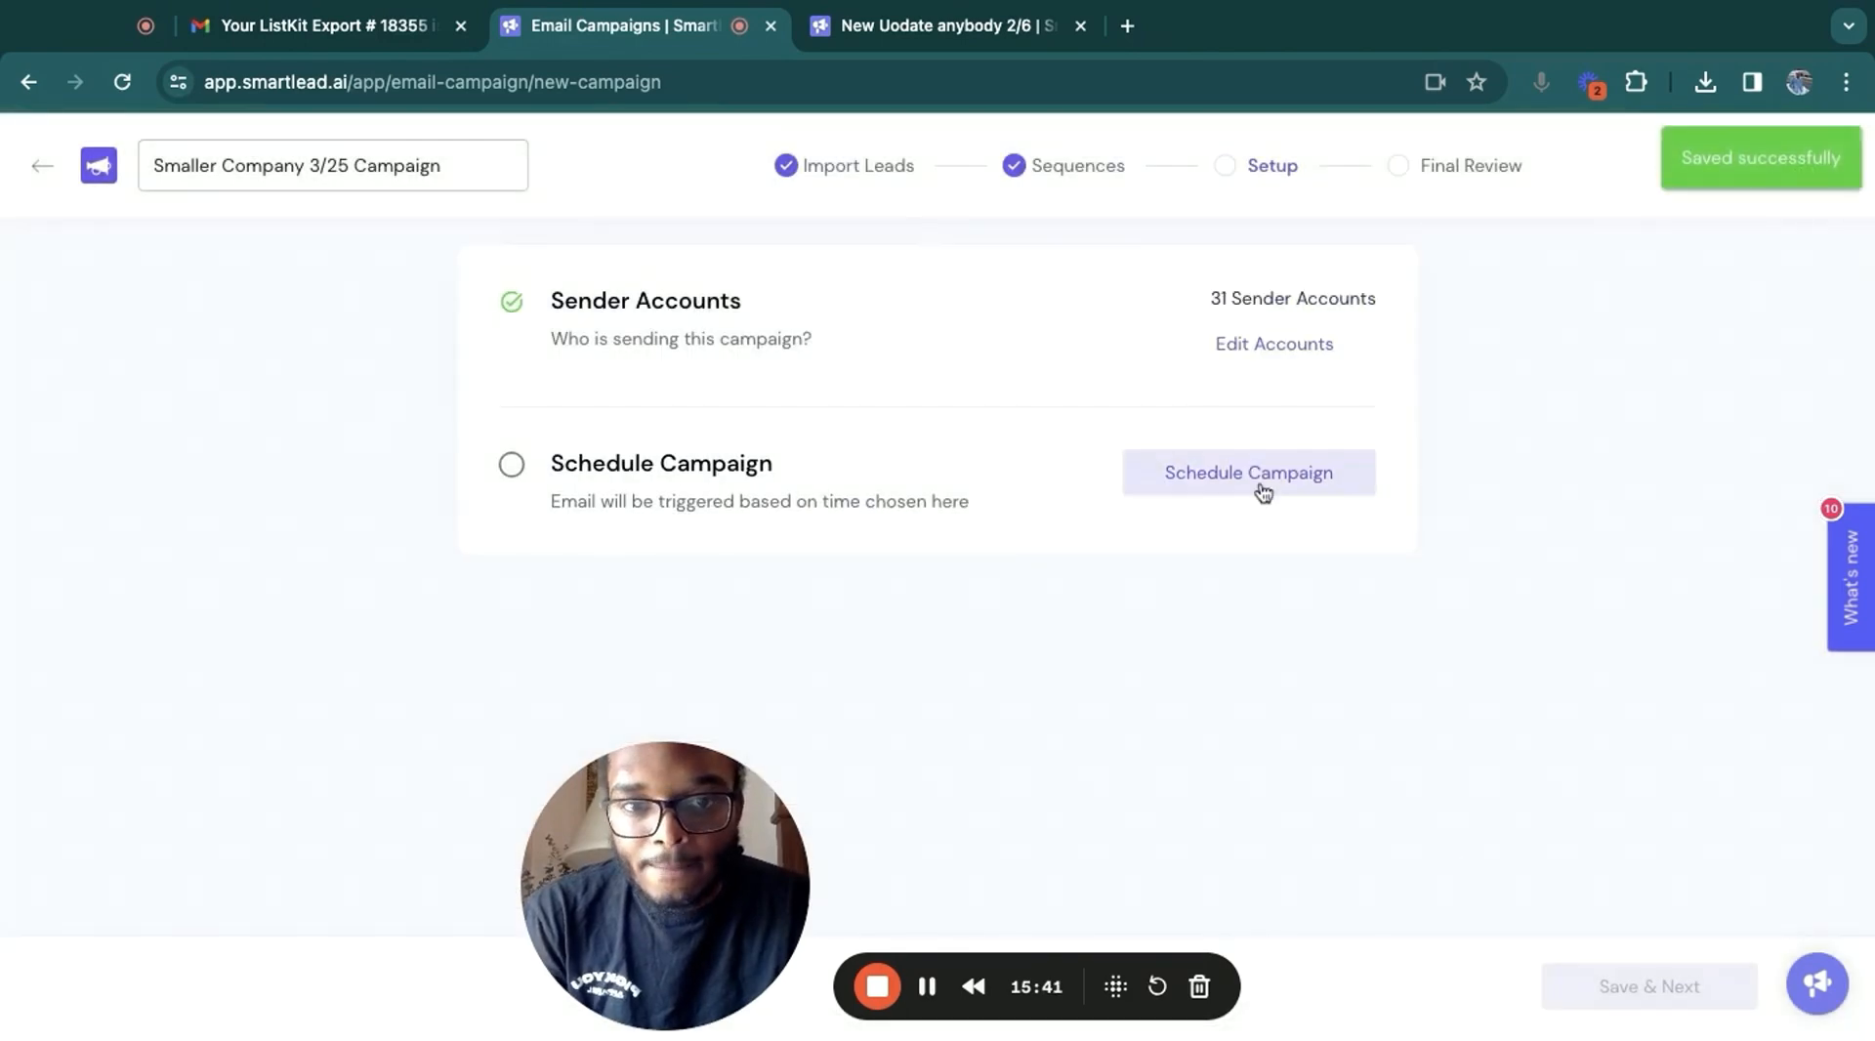
Open the campaign's schedule settings and set the time zone to America/New York (UTC-04:00)
{"action": "left_click", "coordinate": [1221, 484]}
{"action": "left_click", "coordinate": [730, 284]}
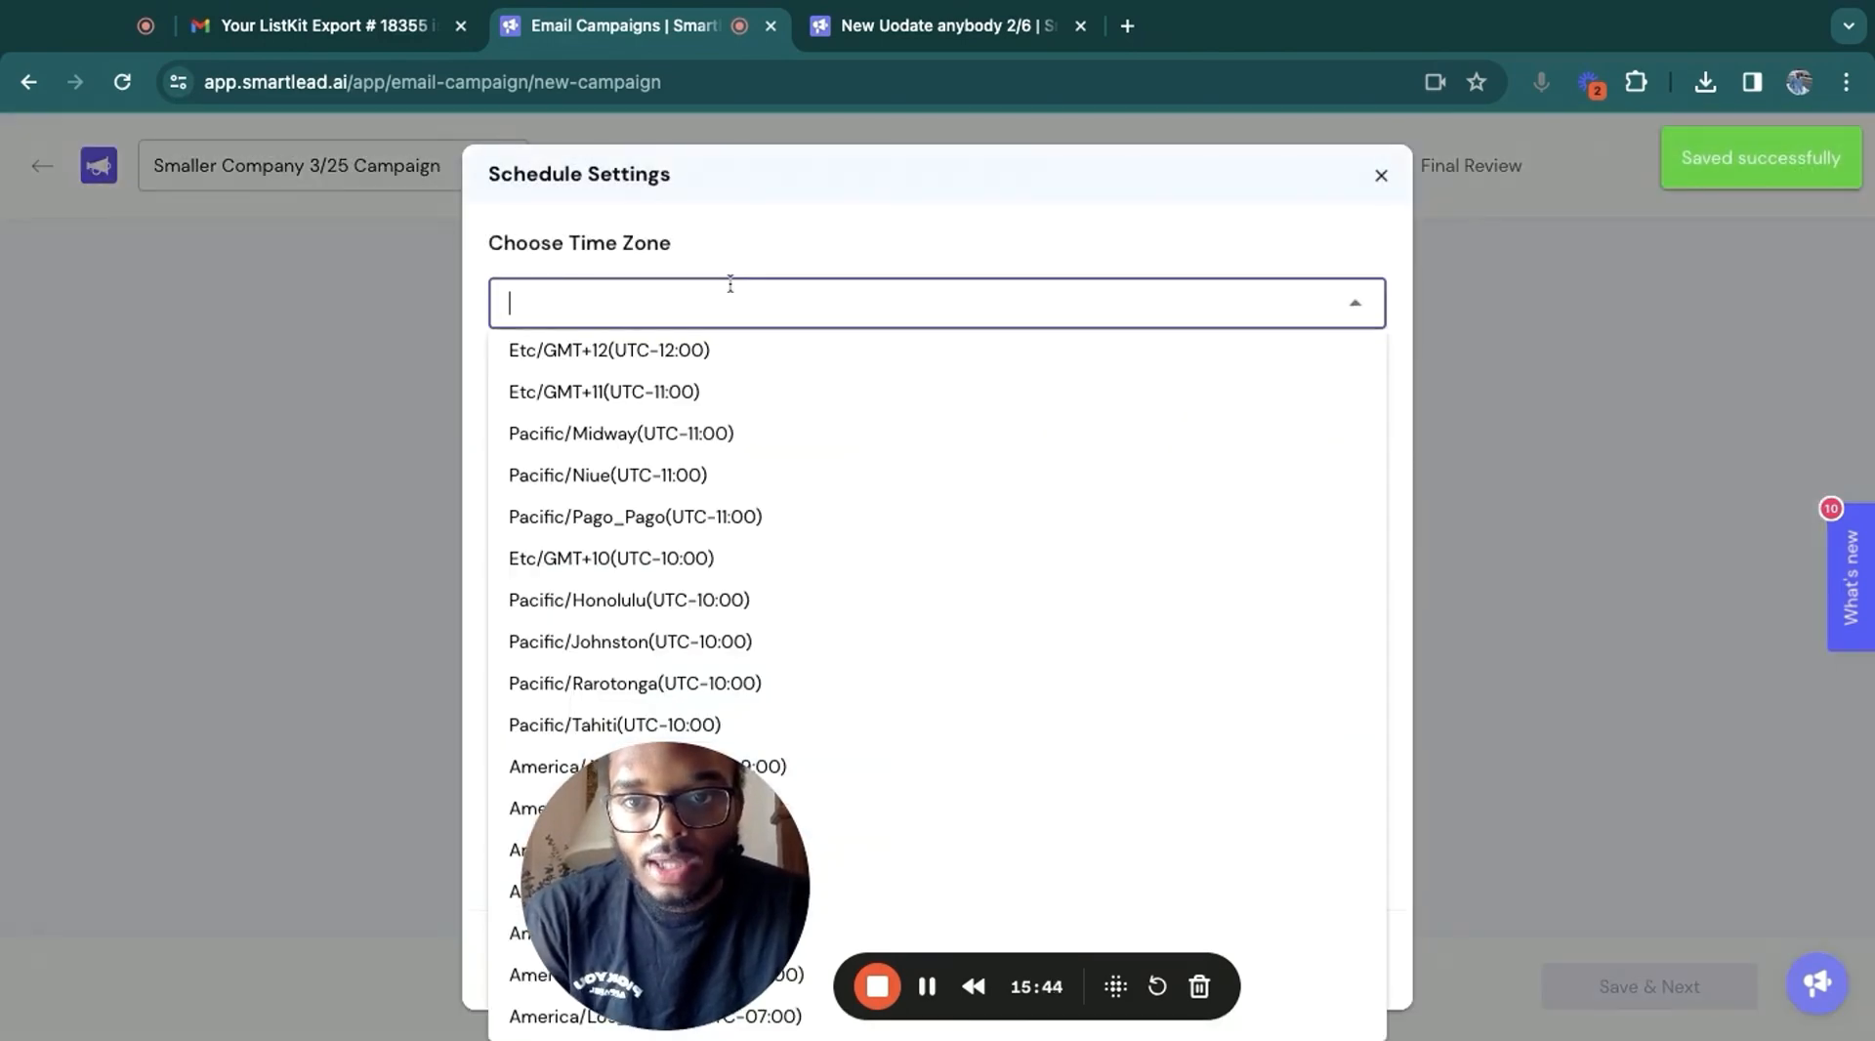
{"action": "type", "text": "new york"}
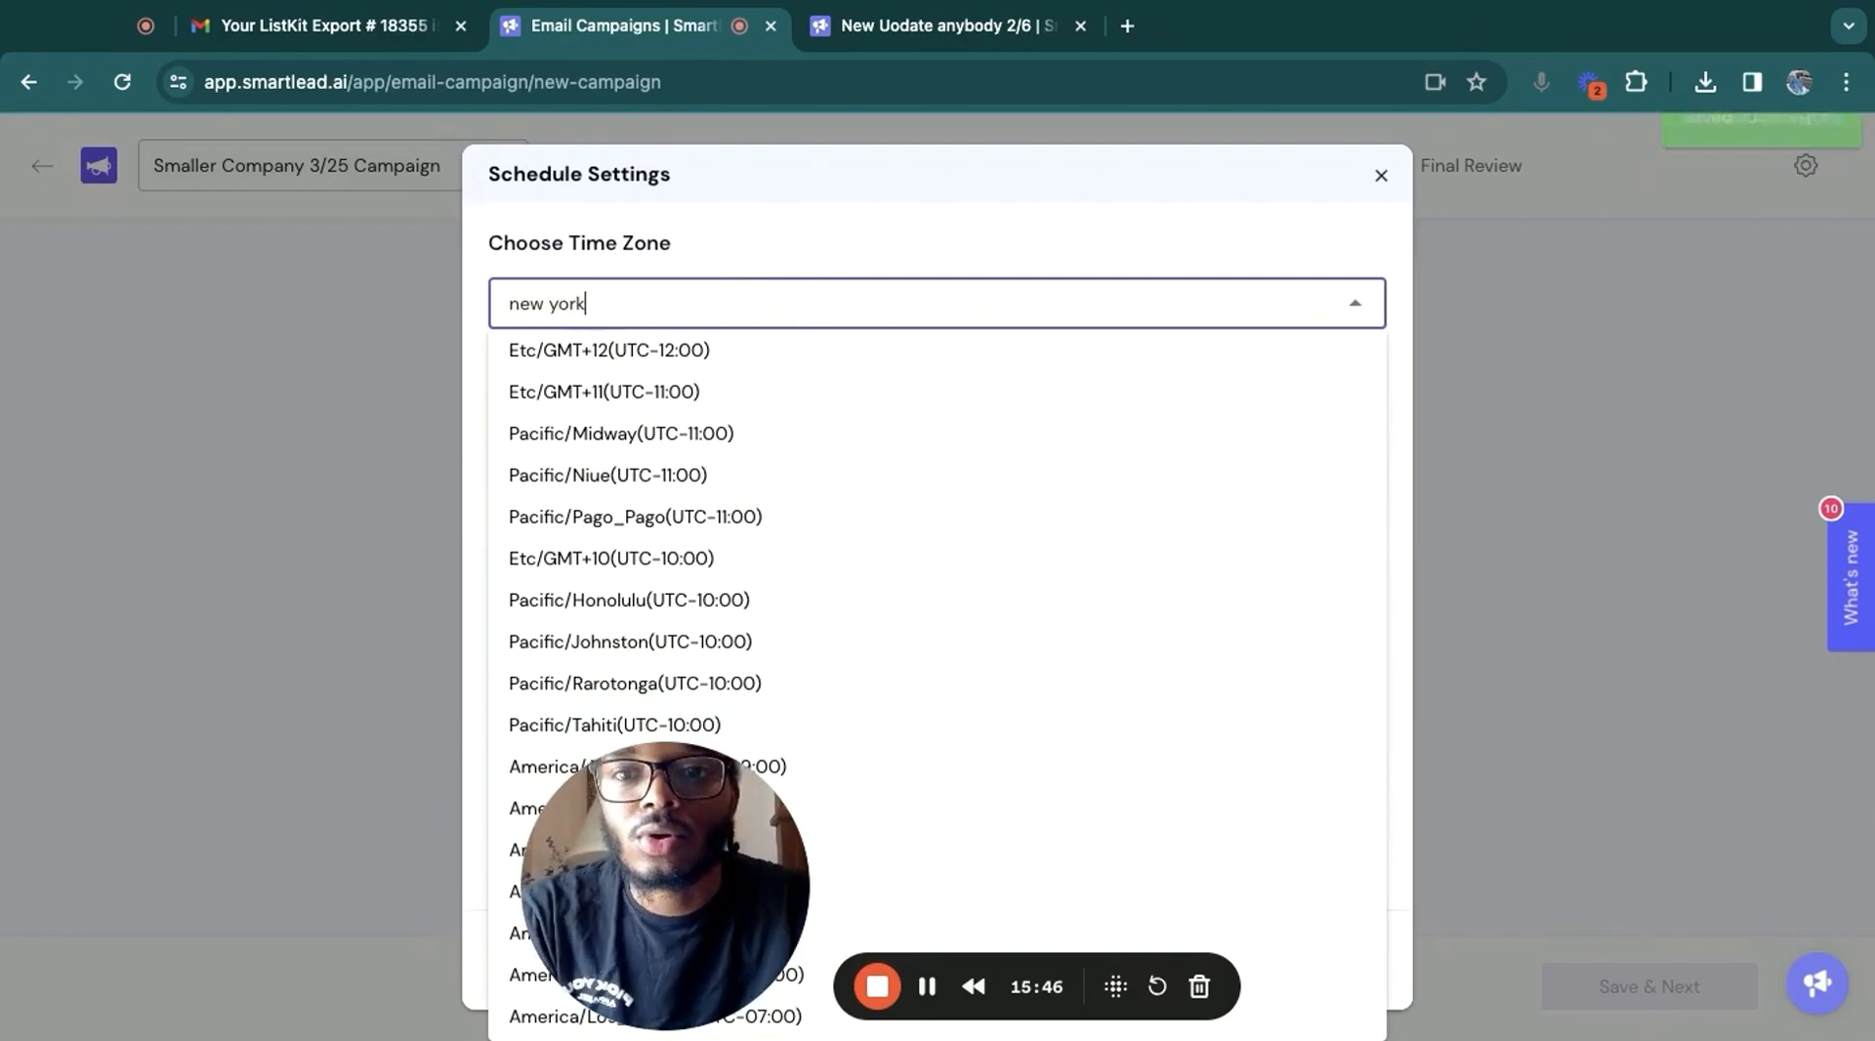
{"action": "left_click", "coordinate": [732, 350]}
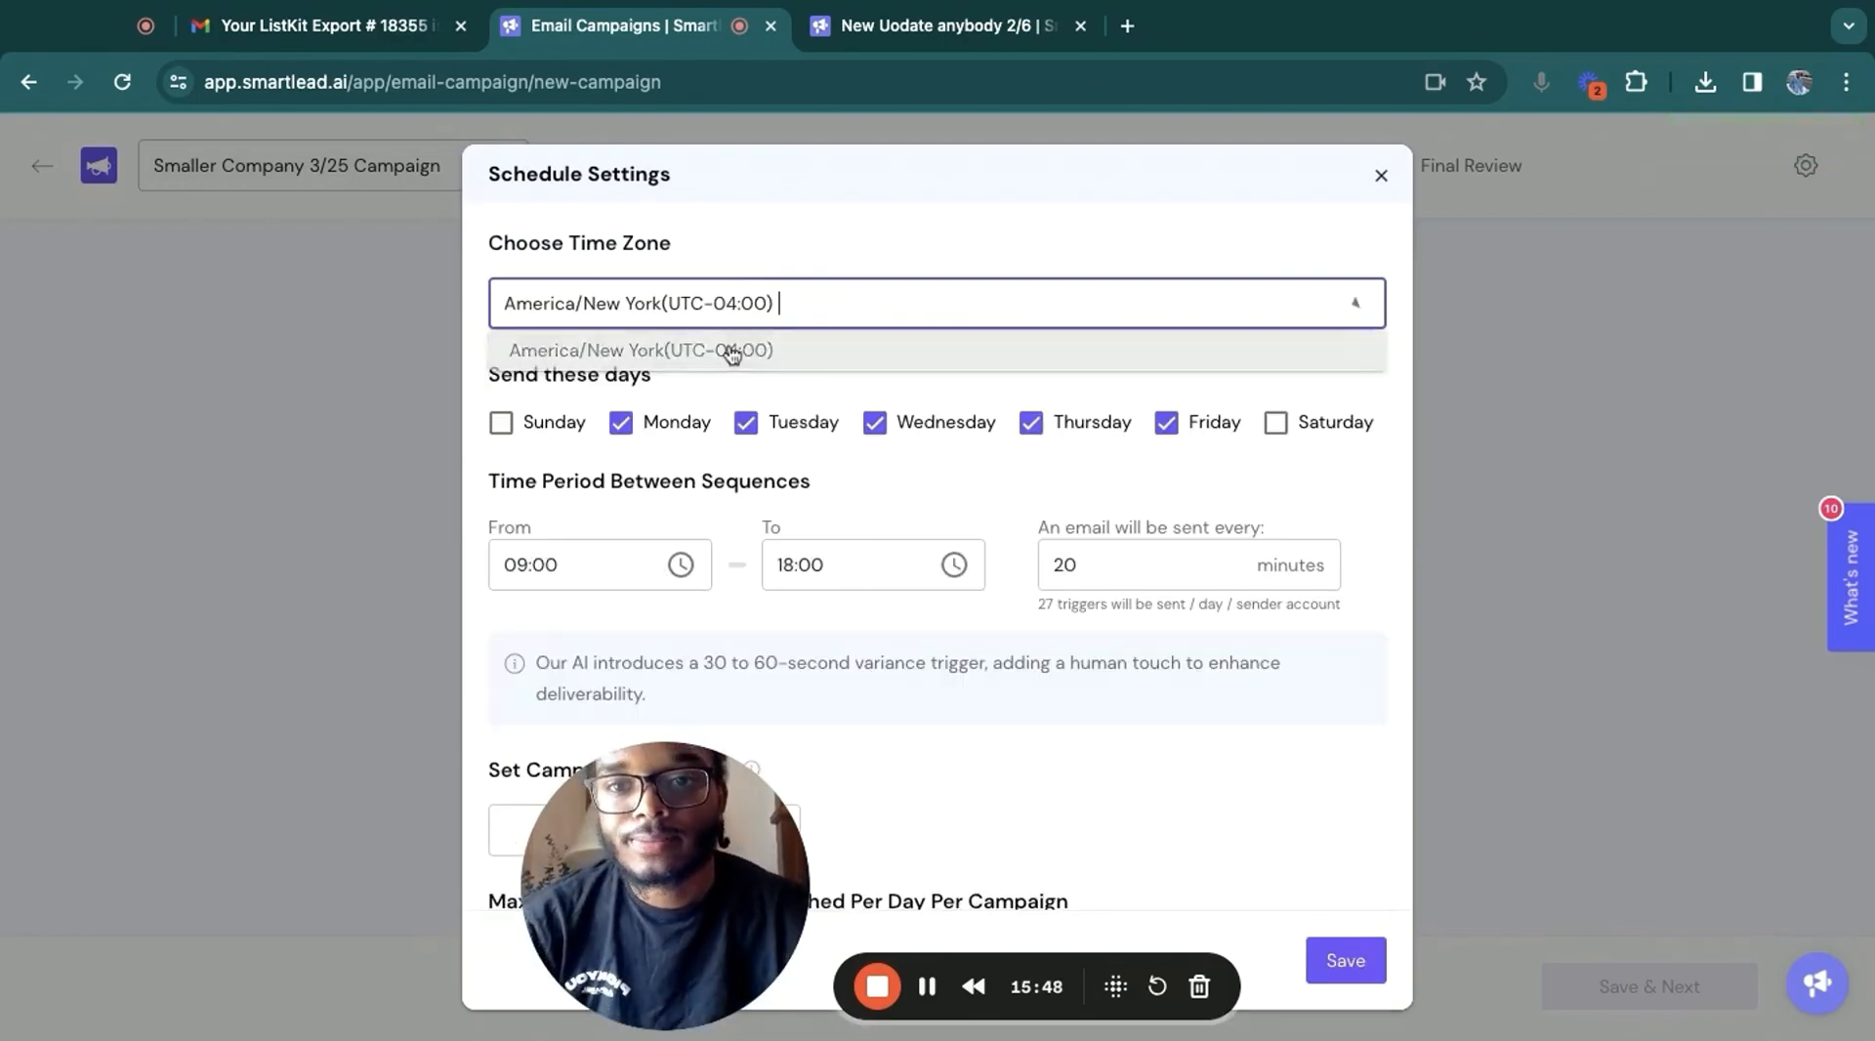
Set the daily sending window from 09:17 to 15:37
{"action": "left_click", "coordinate": [682, 565]}
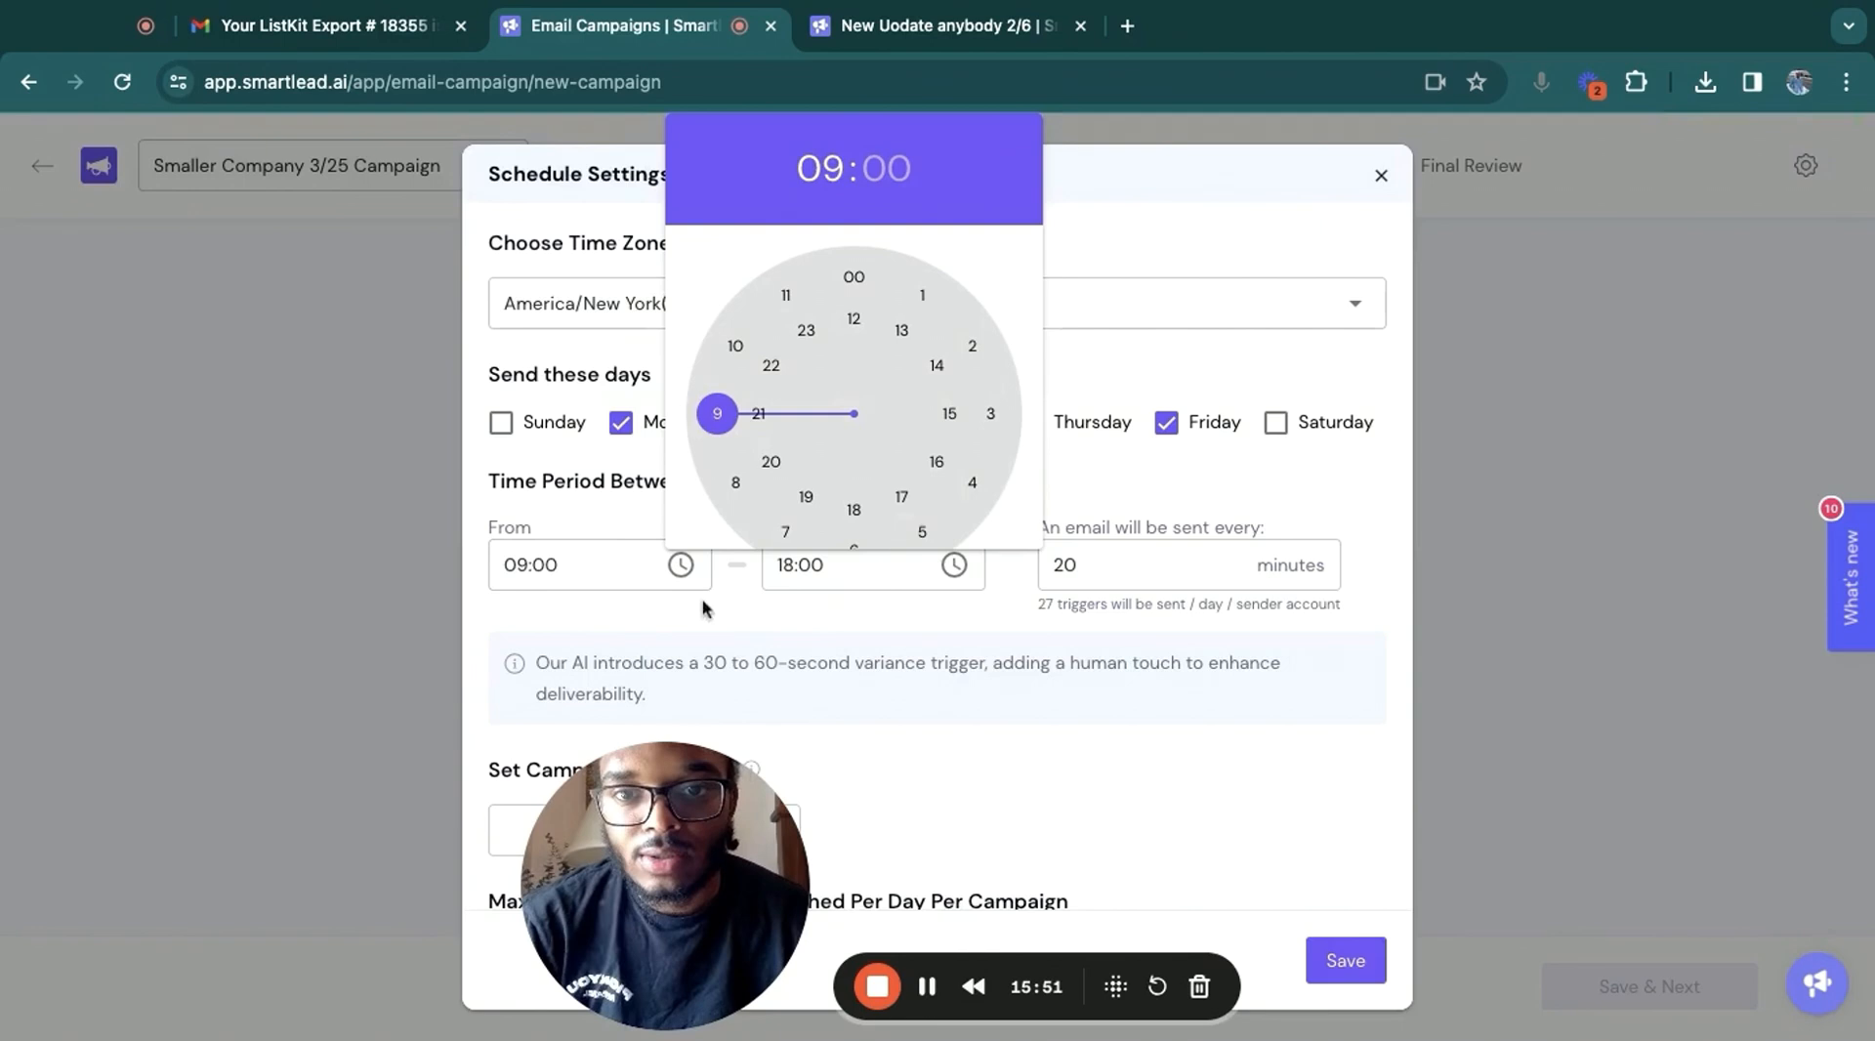
{"action": "left_click", "coordinate": [719, 414]}
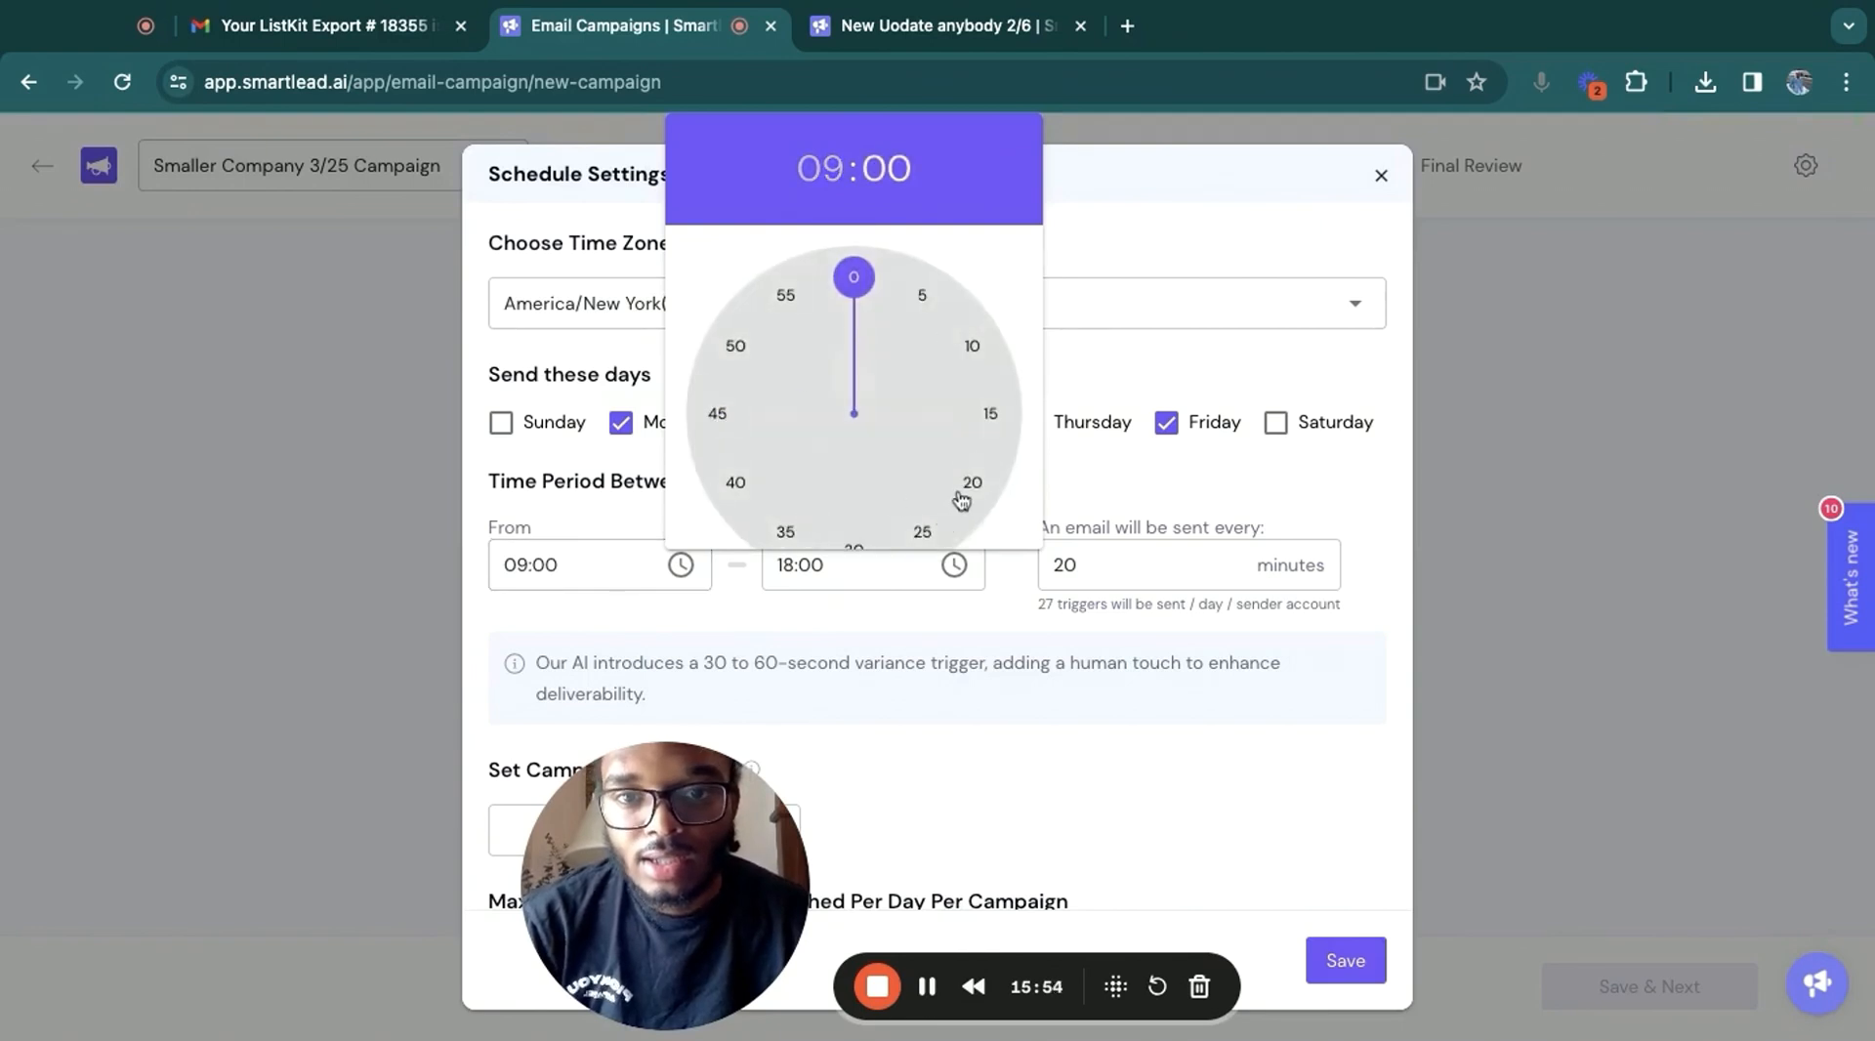
{"action": "left_click", "coordinate": [987, 444]}
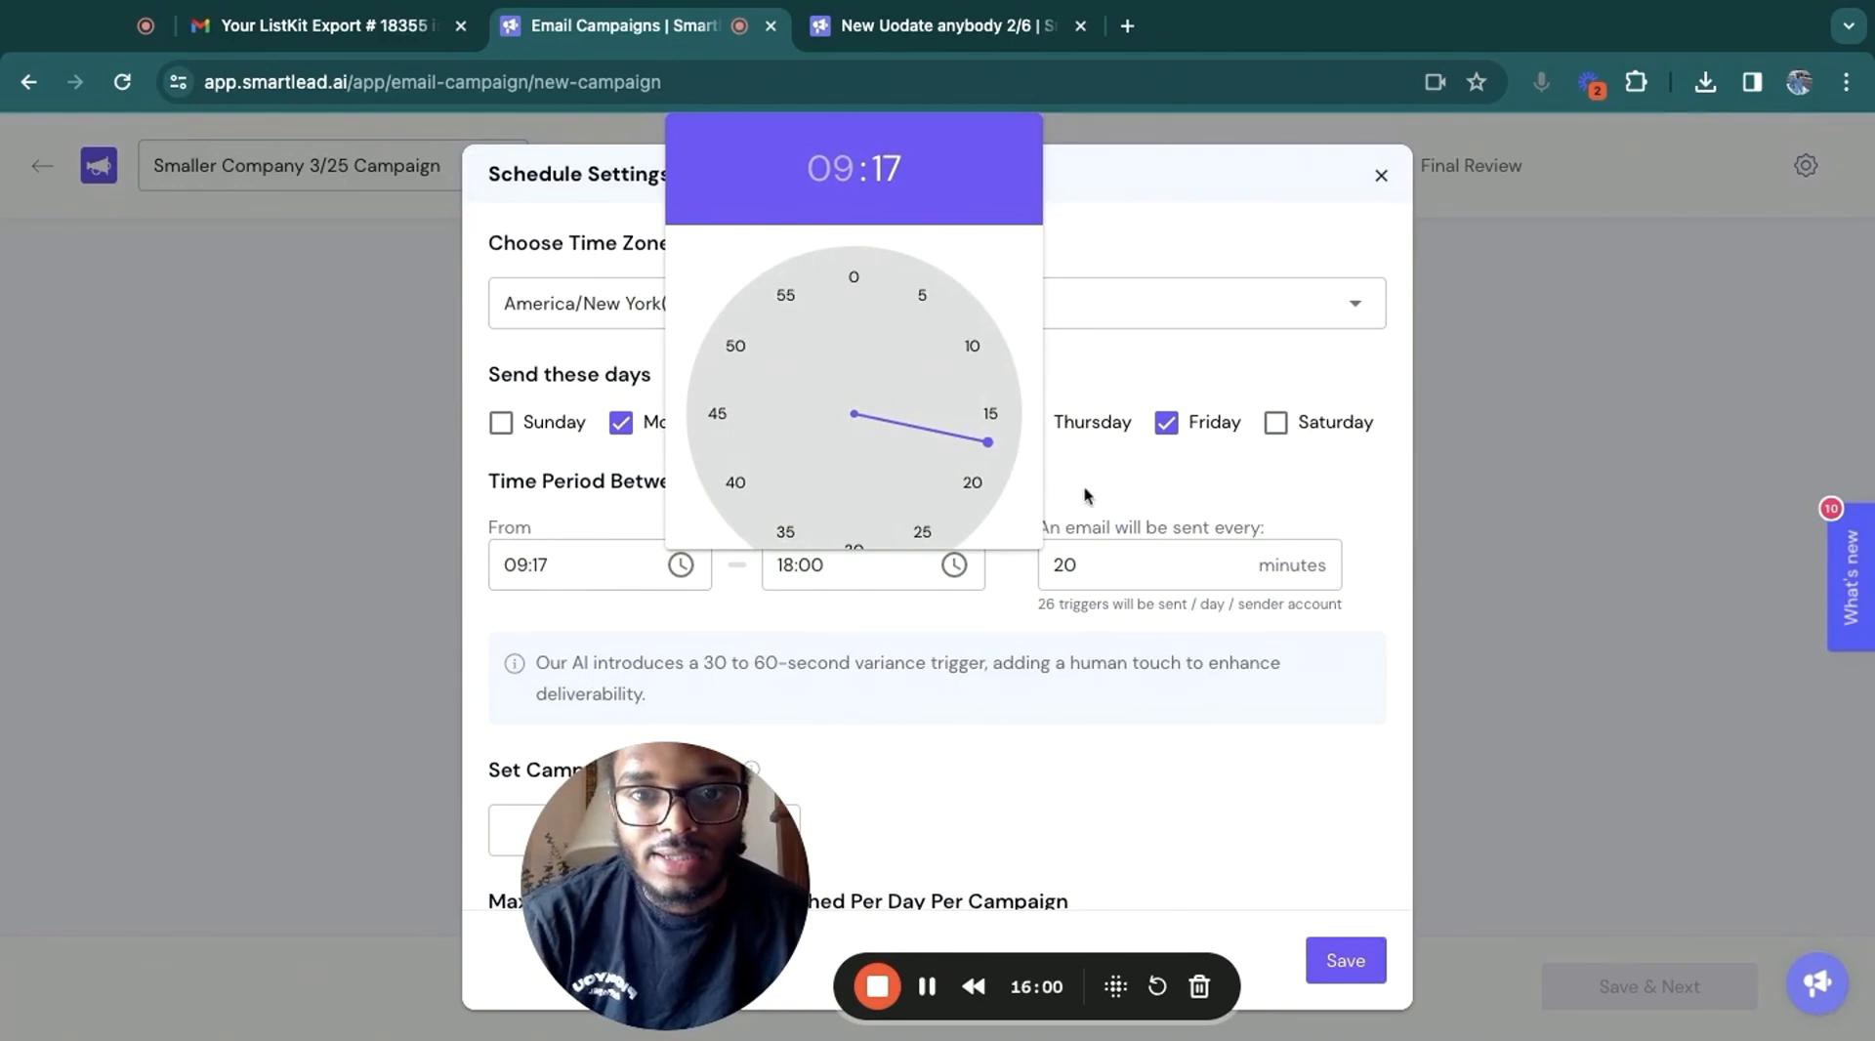
{"action": "left_click", "coordinate": [952, 567]}
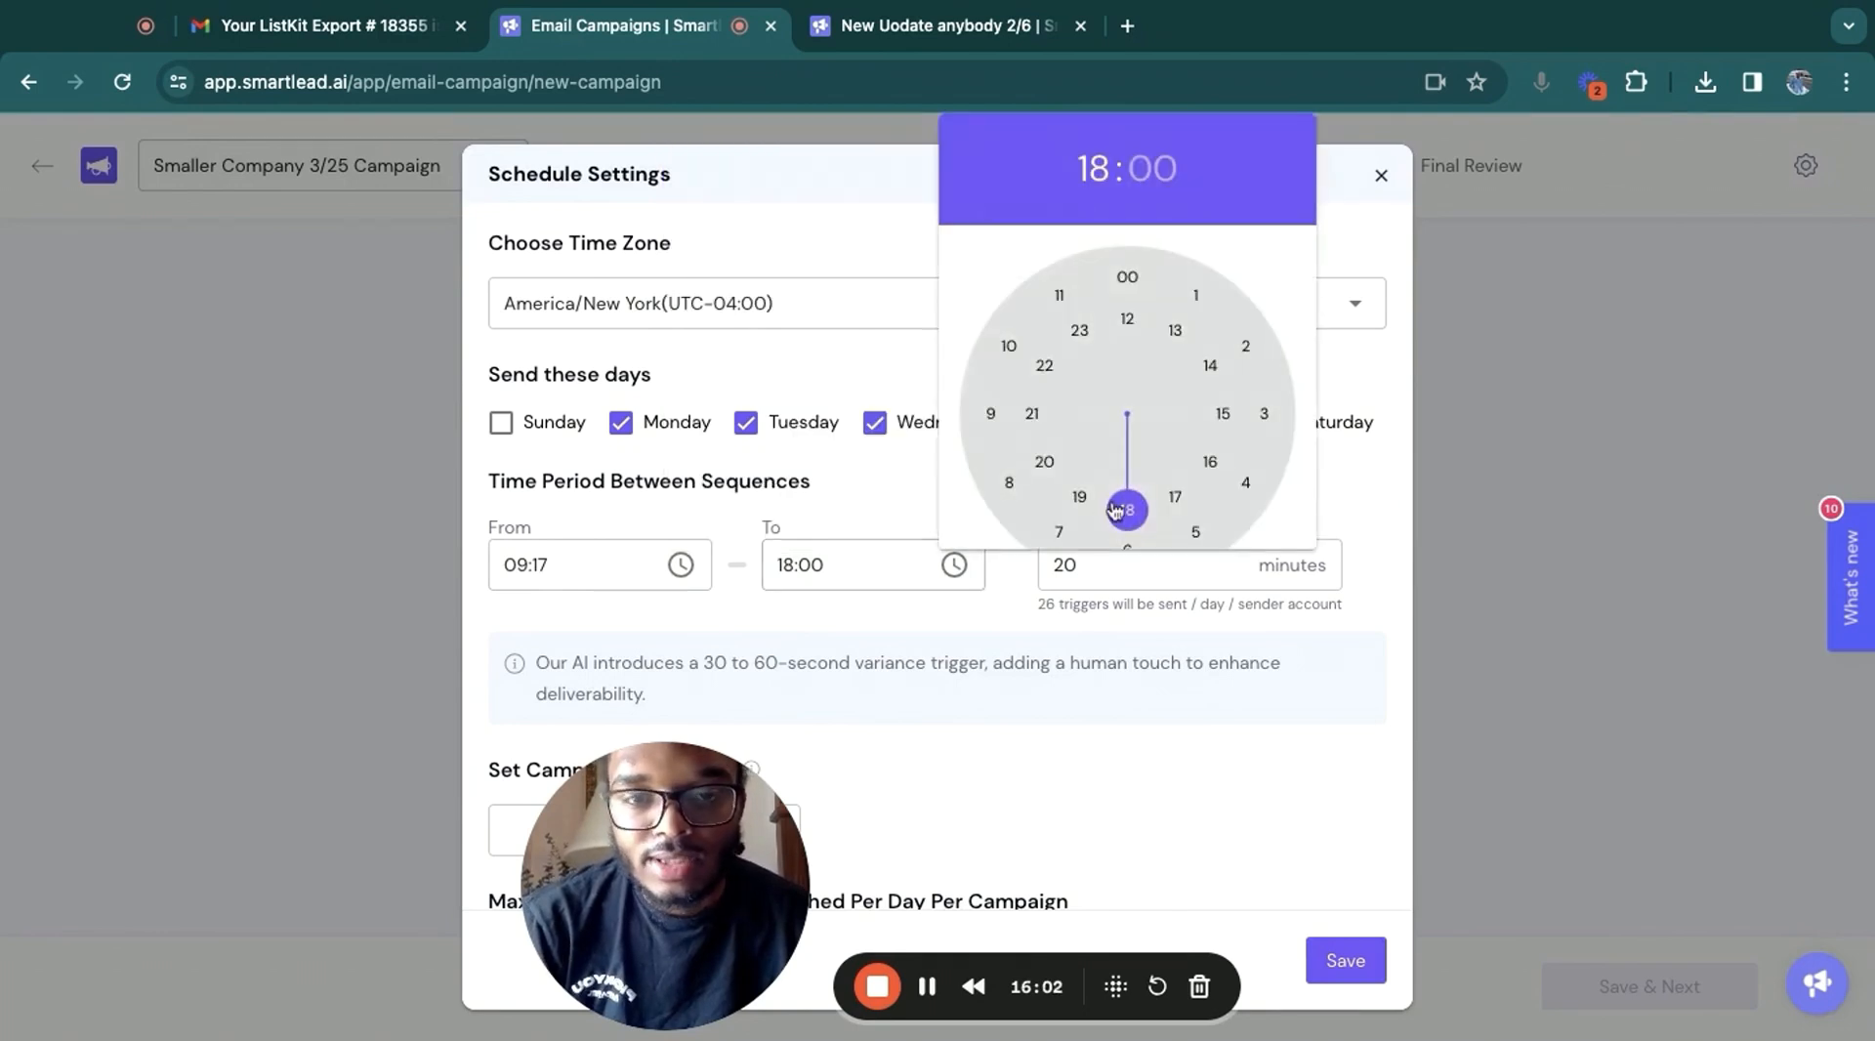
{"action": "left_click", "coordinate": [1037, 525]}
{"action": "left_click", "coordinate": [1036, 518]}
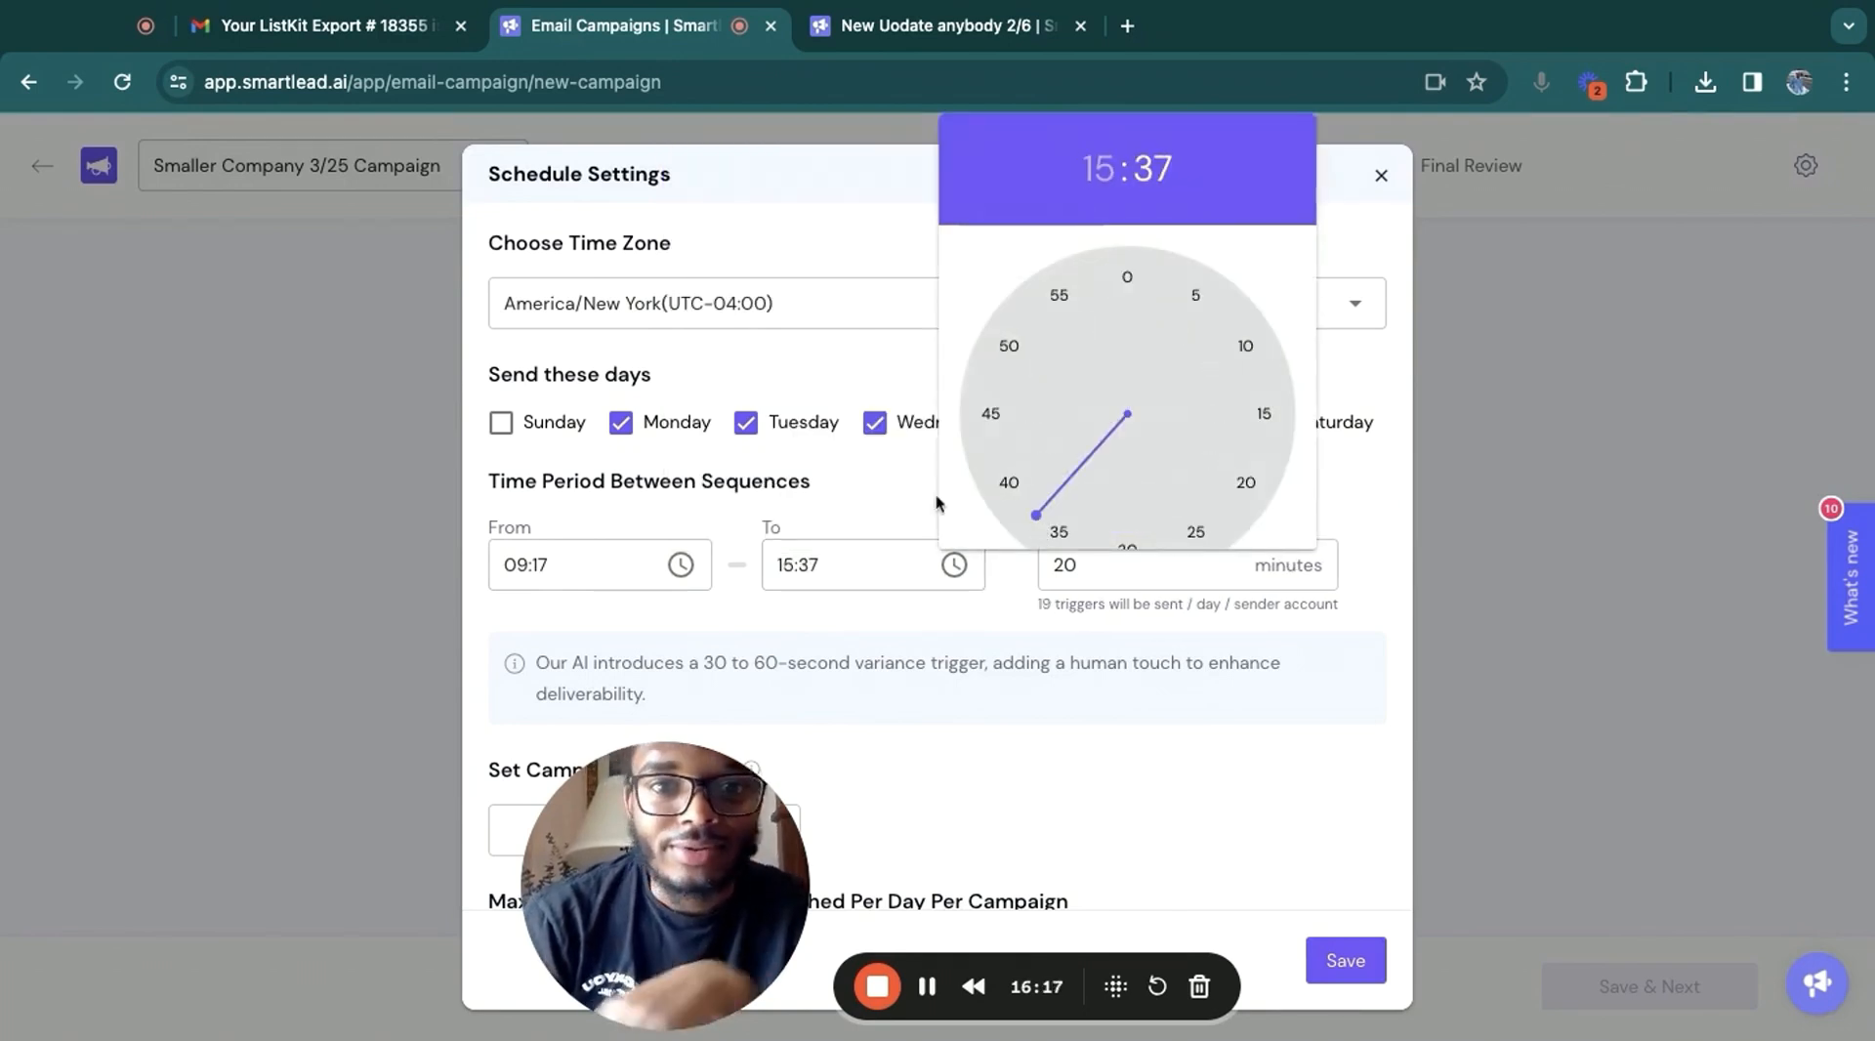
Set the interval between sent emails to 7 minutes
{"action": "left_click", "coordinate": [1064, 555]}
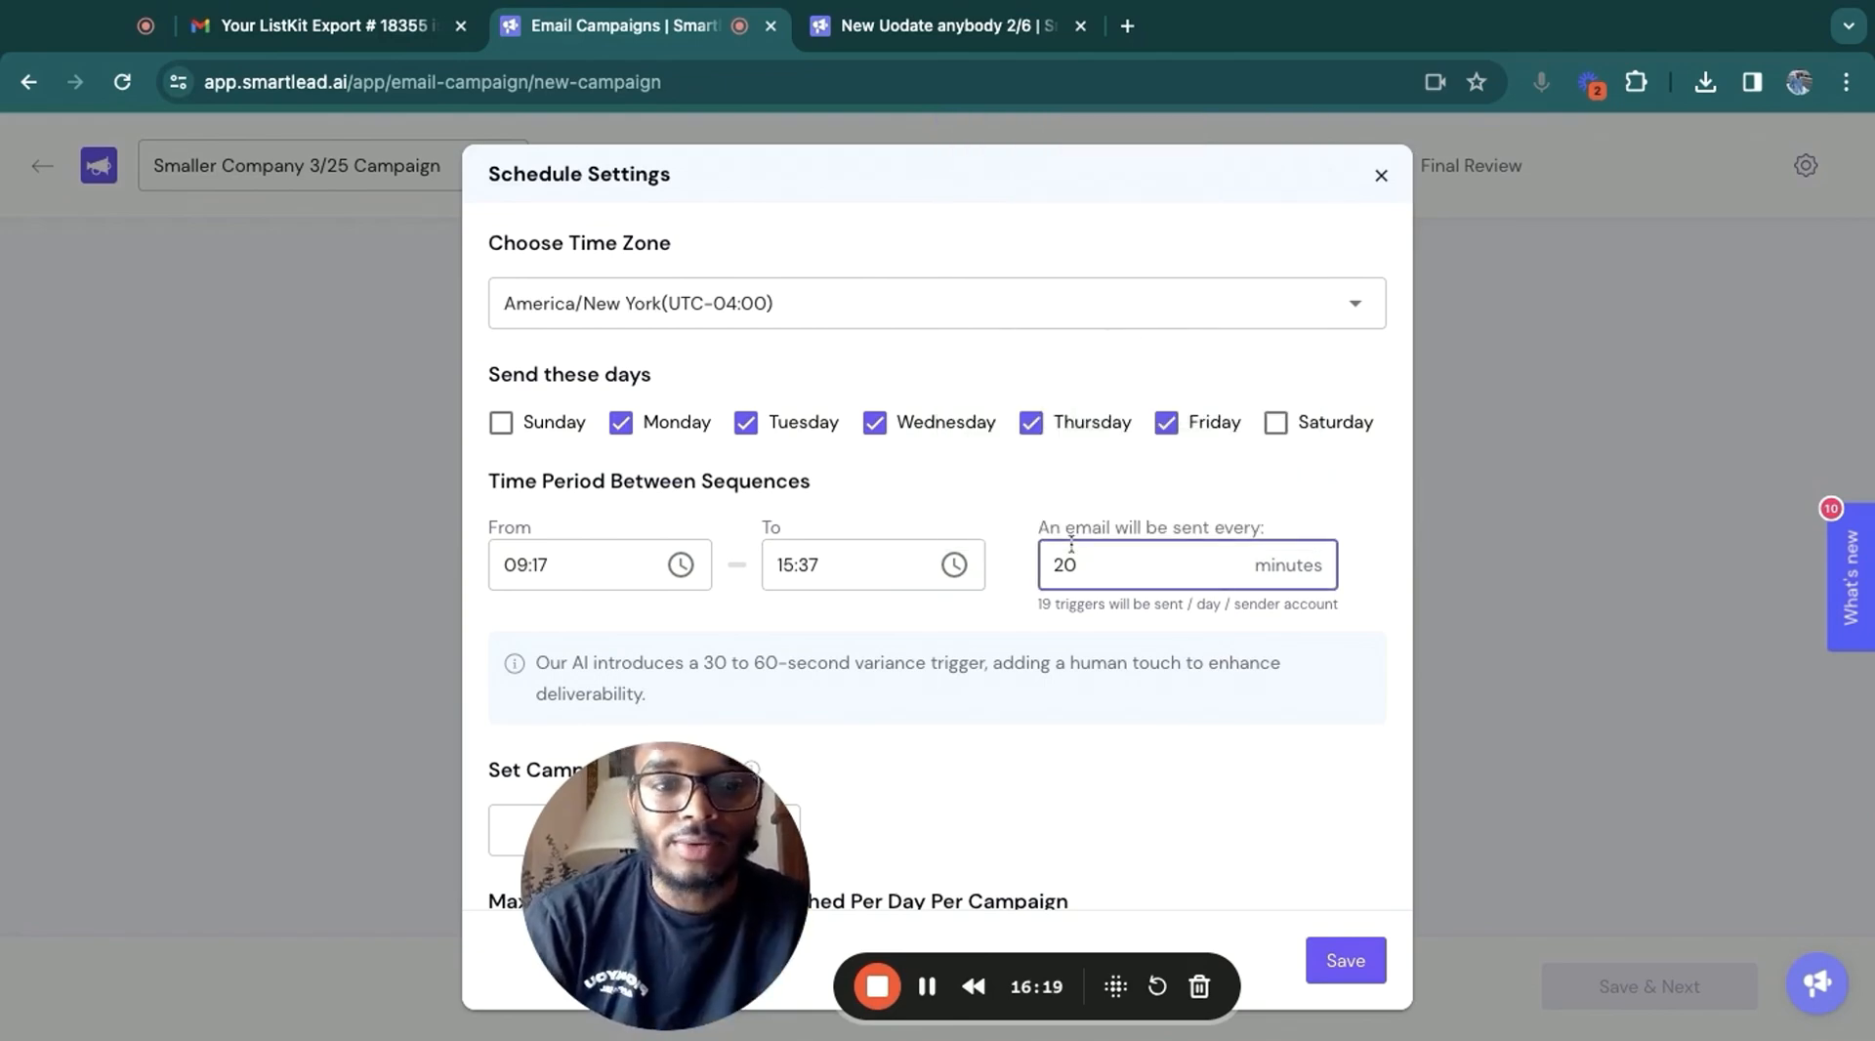
{"action": "key", "text": "BackSpace"}
{"action": "key", "text": "BackSpace"}
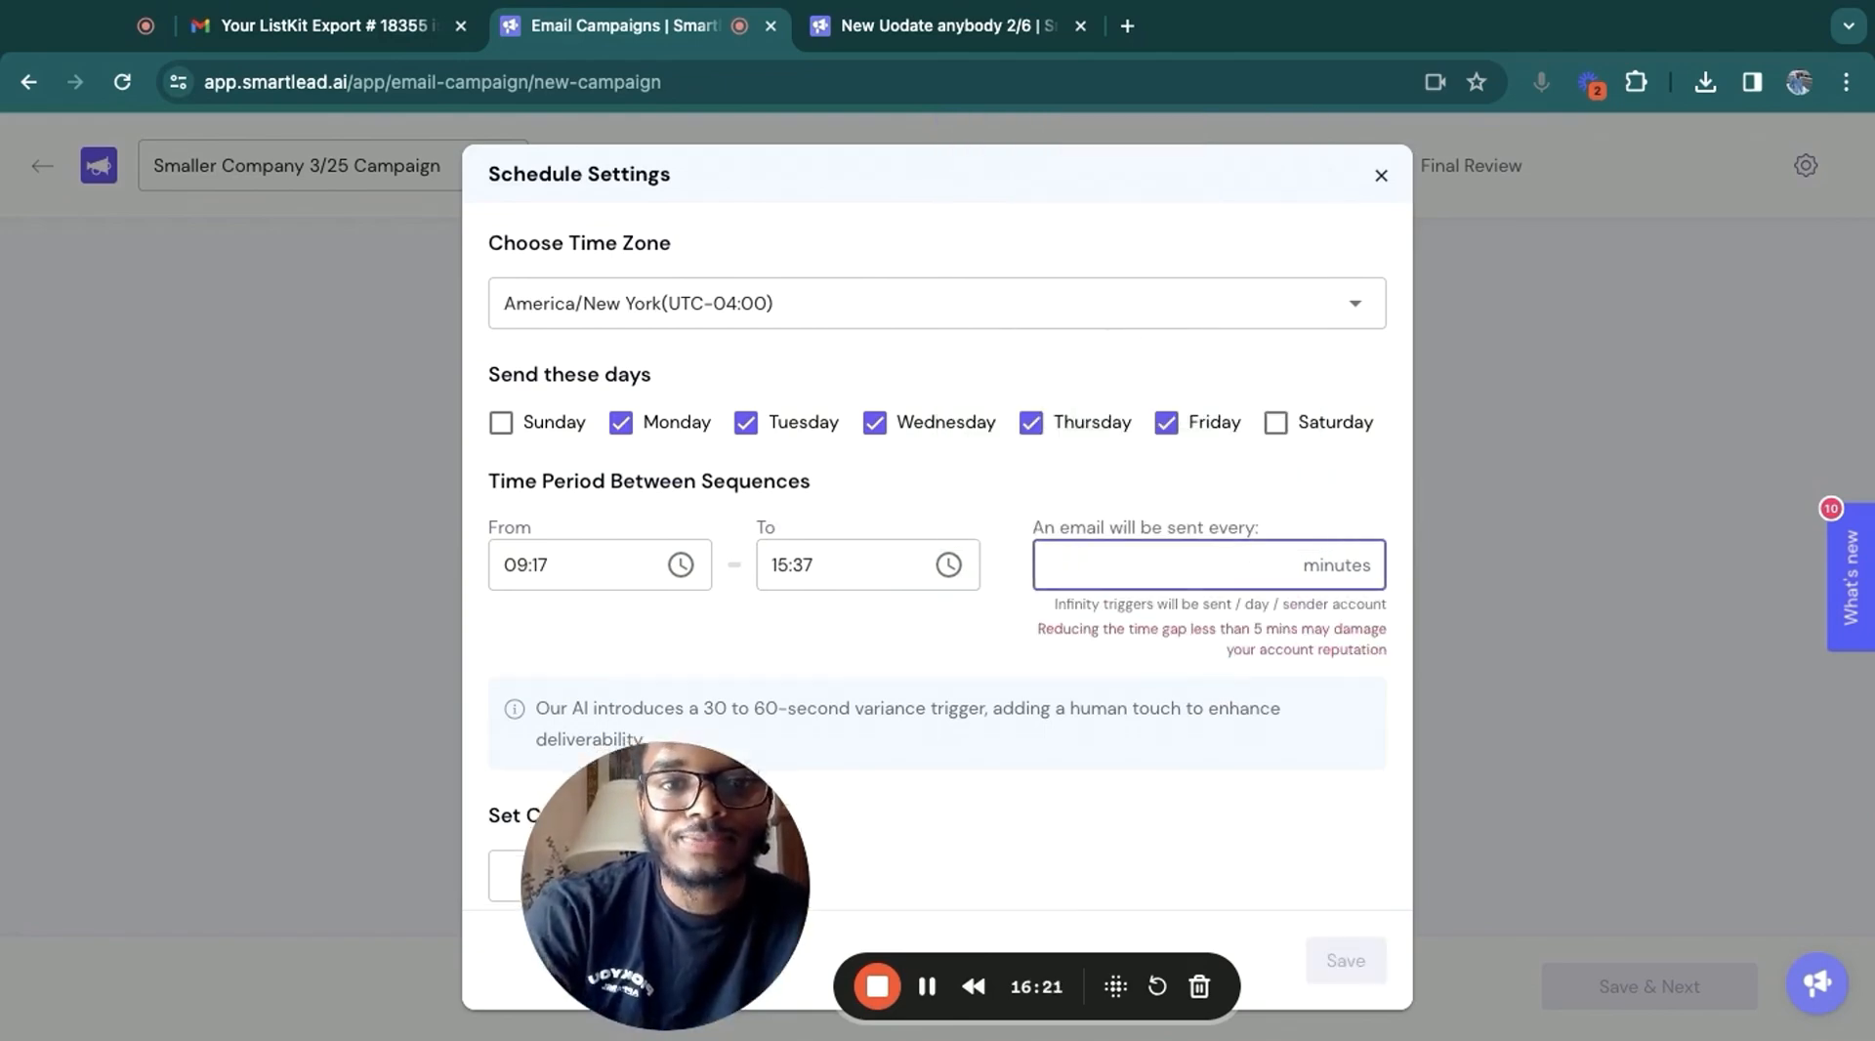
{"action": "type", "text": "7"}
Set the campaign start date to Monday, March 25, 2024
{"action": "scroll", "coordinate": [761, 684], "scroll_direction": "down", "scroll_amount": 2}
{"action": "left_click", "coordinate": [761, 728]}
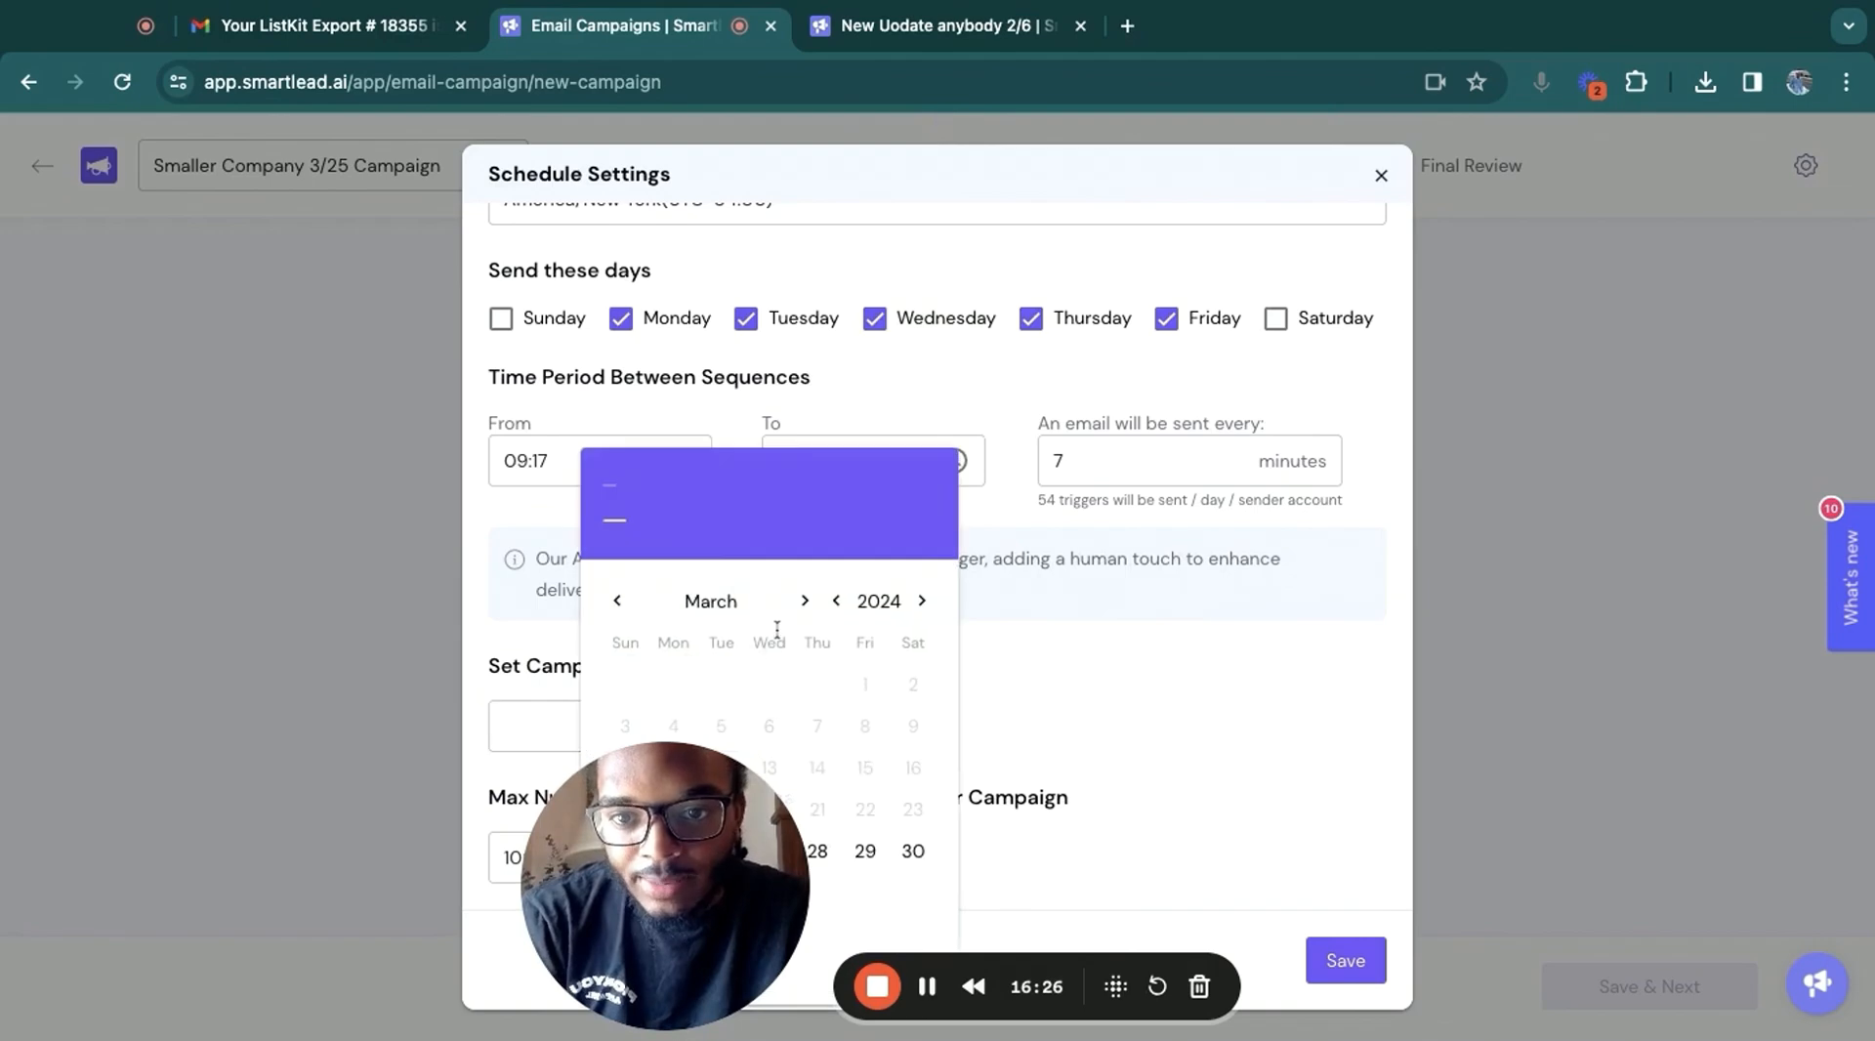
{"action": "left_click", "coordinate": [723, 854]}
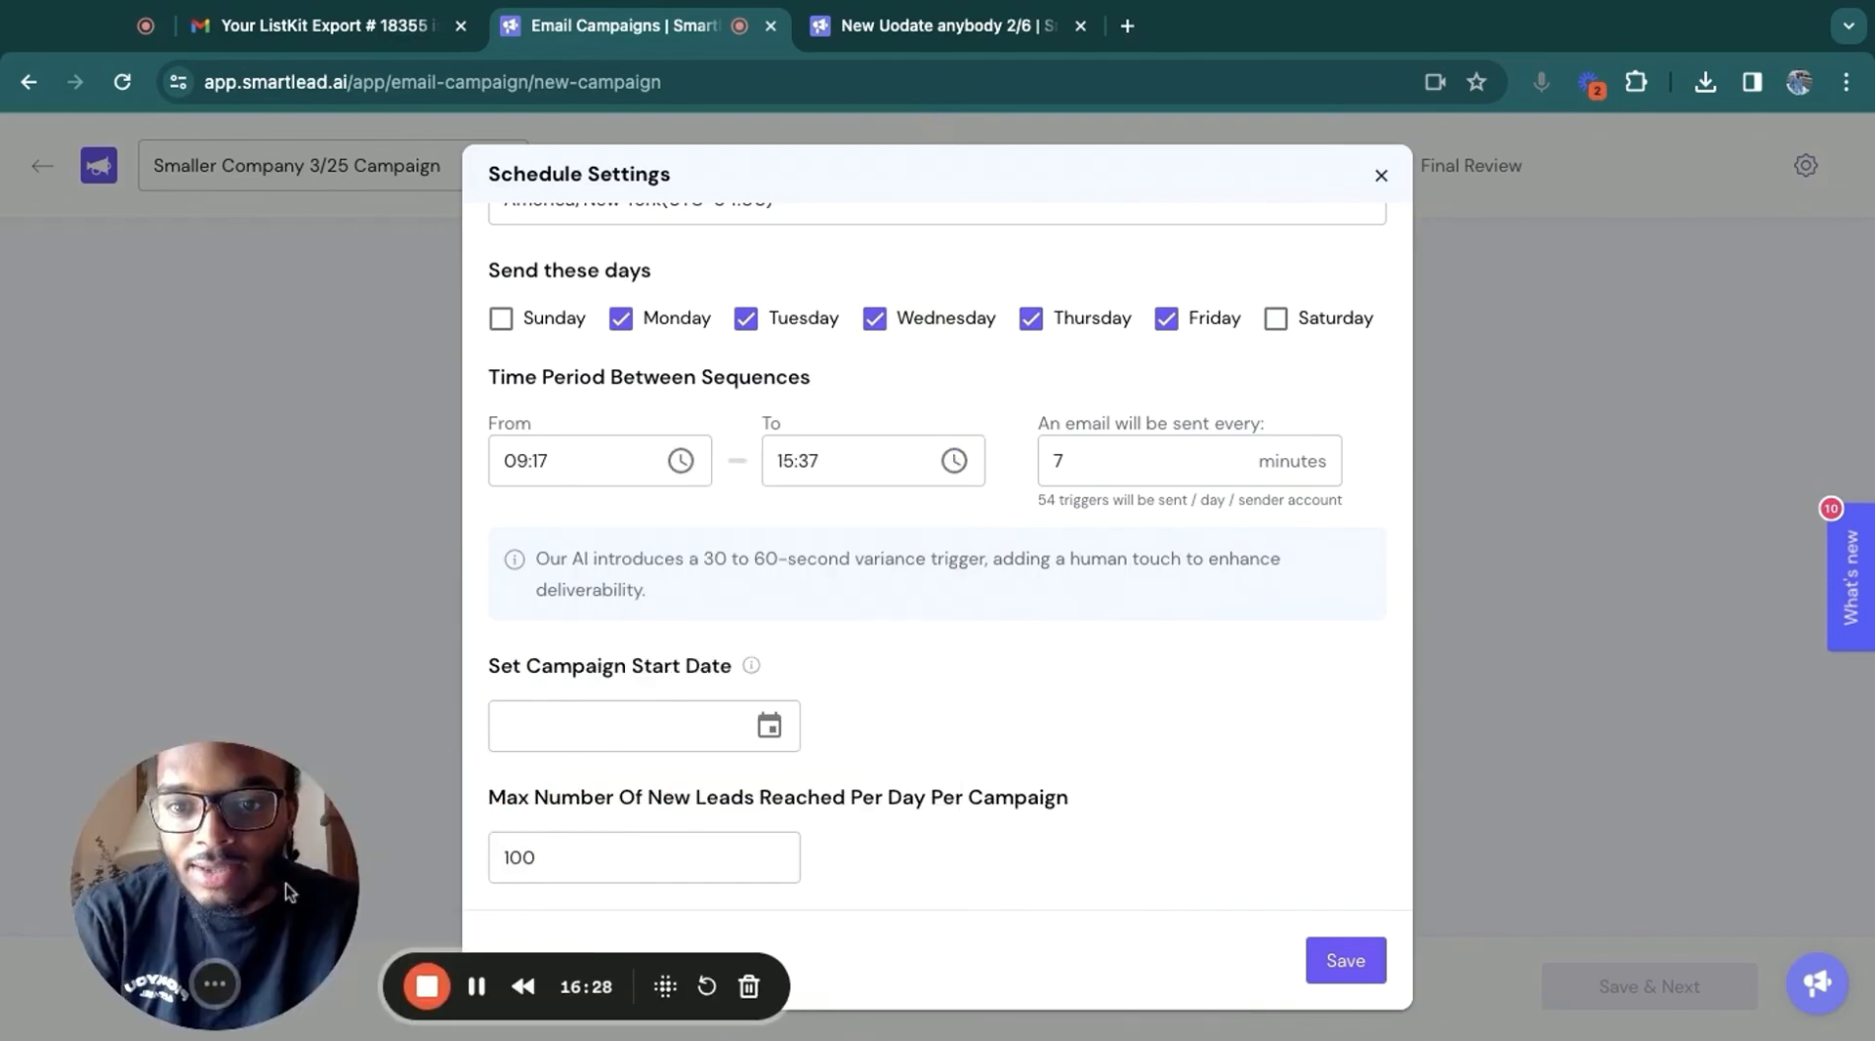
{"action": "left_click", "coordinate": [772, 727]}
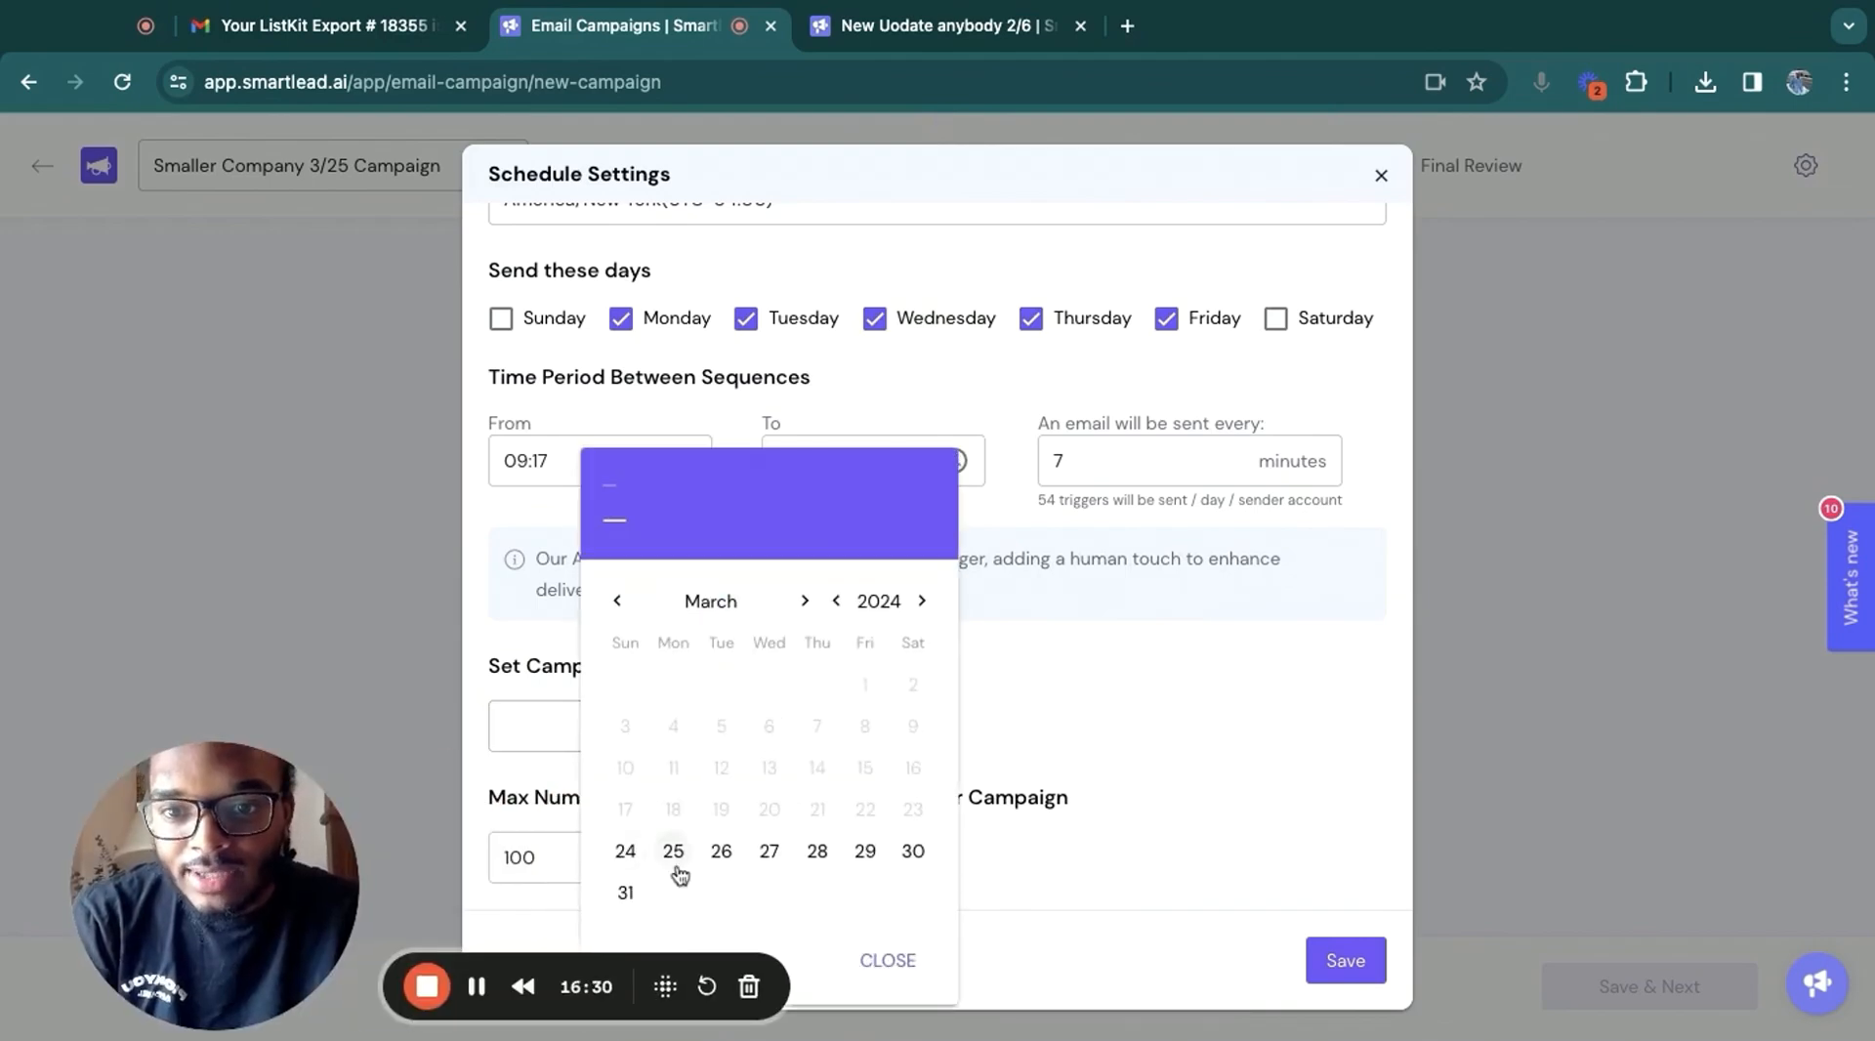
{"action": "left_click", "coordinate": [674, 851]}
Set the maximum number of new leads reached per day to 650, and save the schedule to continue to the final review
{"action": "left_click", "coordinate": [648, 859]}
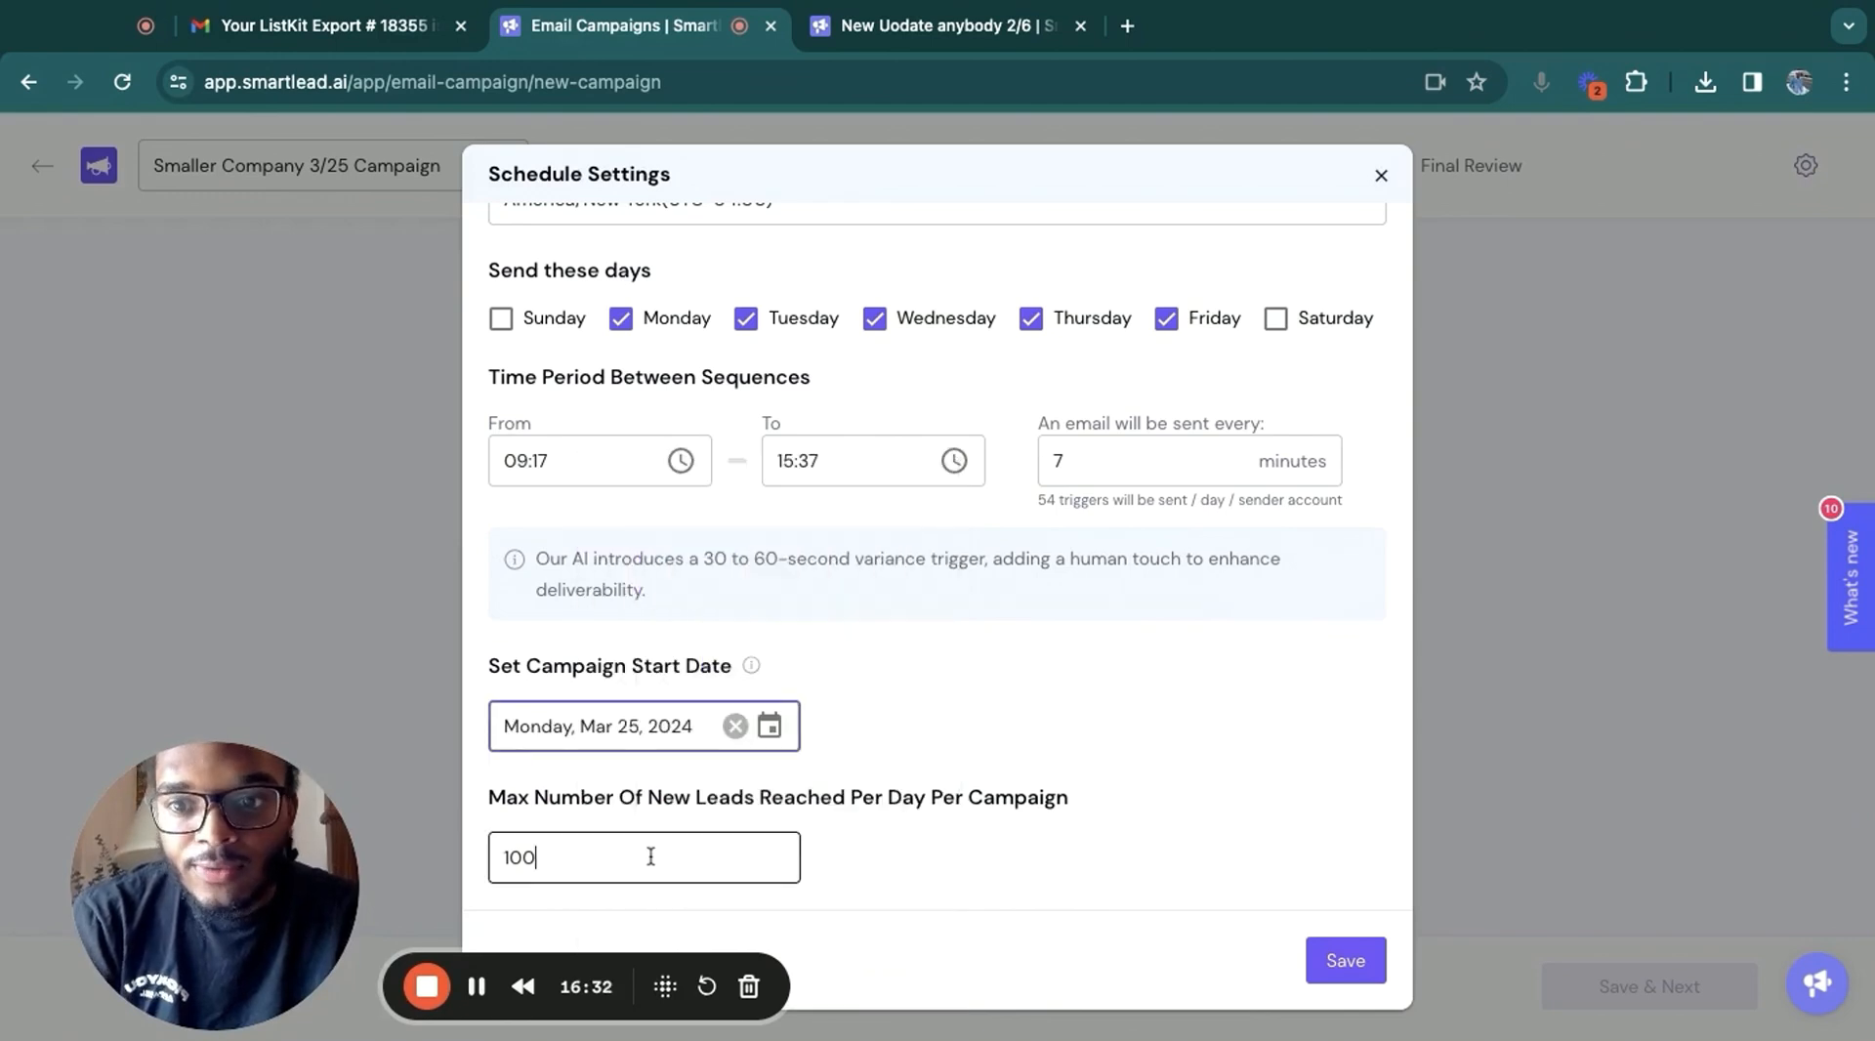
{"action": "double_click", "coordinate": [649, 858]}
{"action": "key", "text": "BackSpace"}
{"action": "type", "text": "650"}
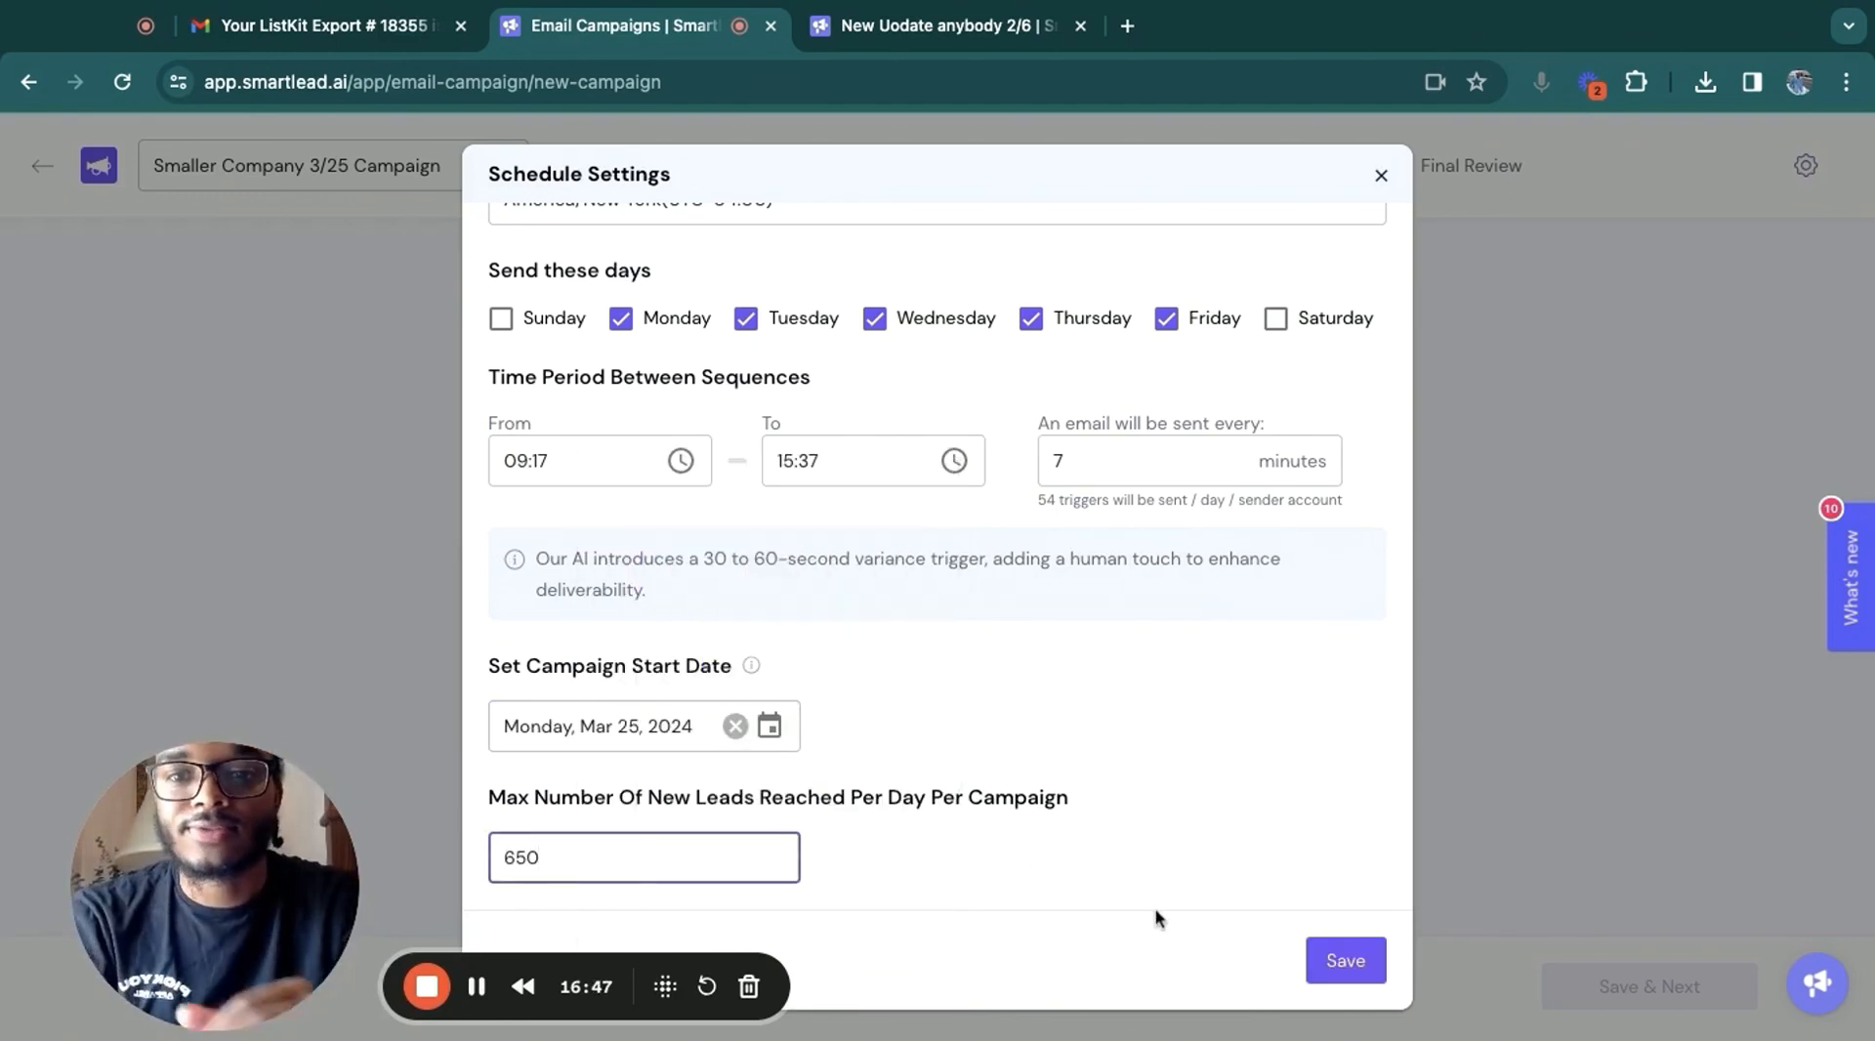
{"action": "left_click", "coordinate": [1155, 913]}
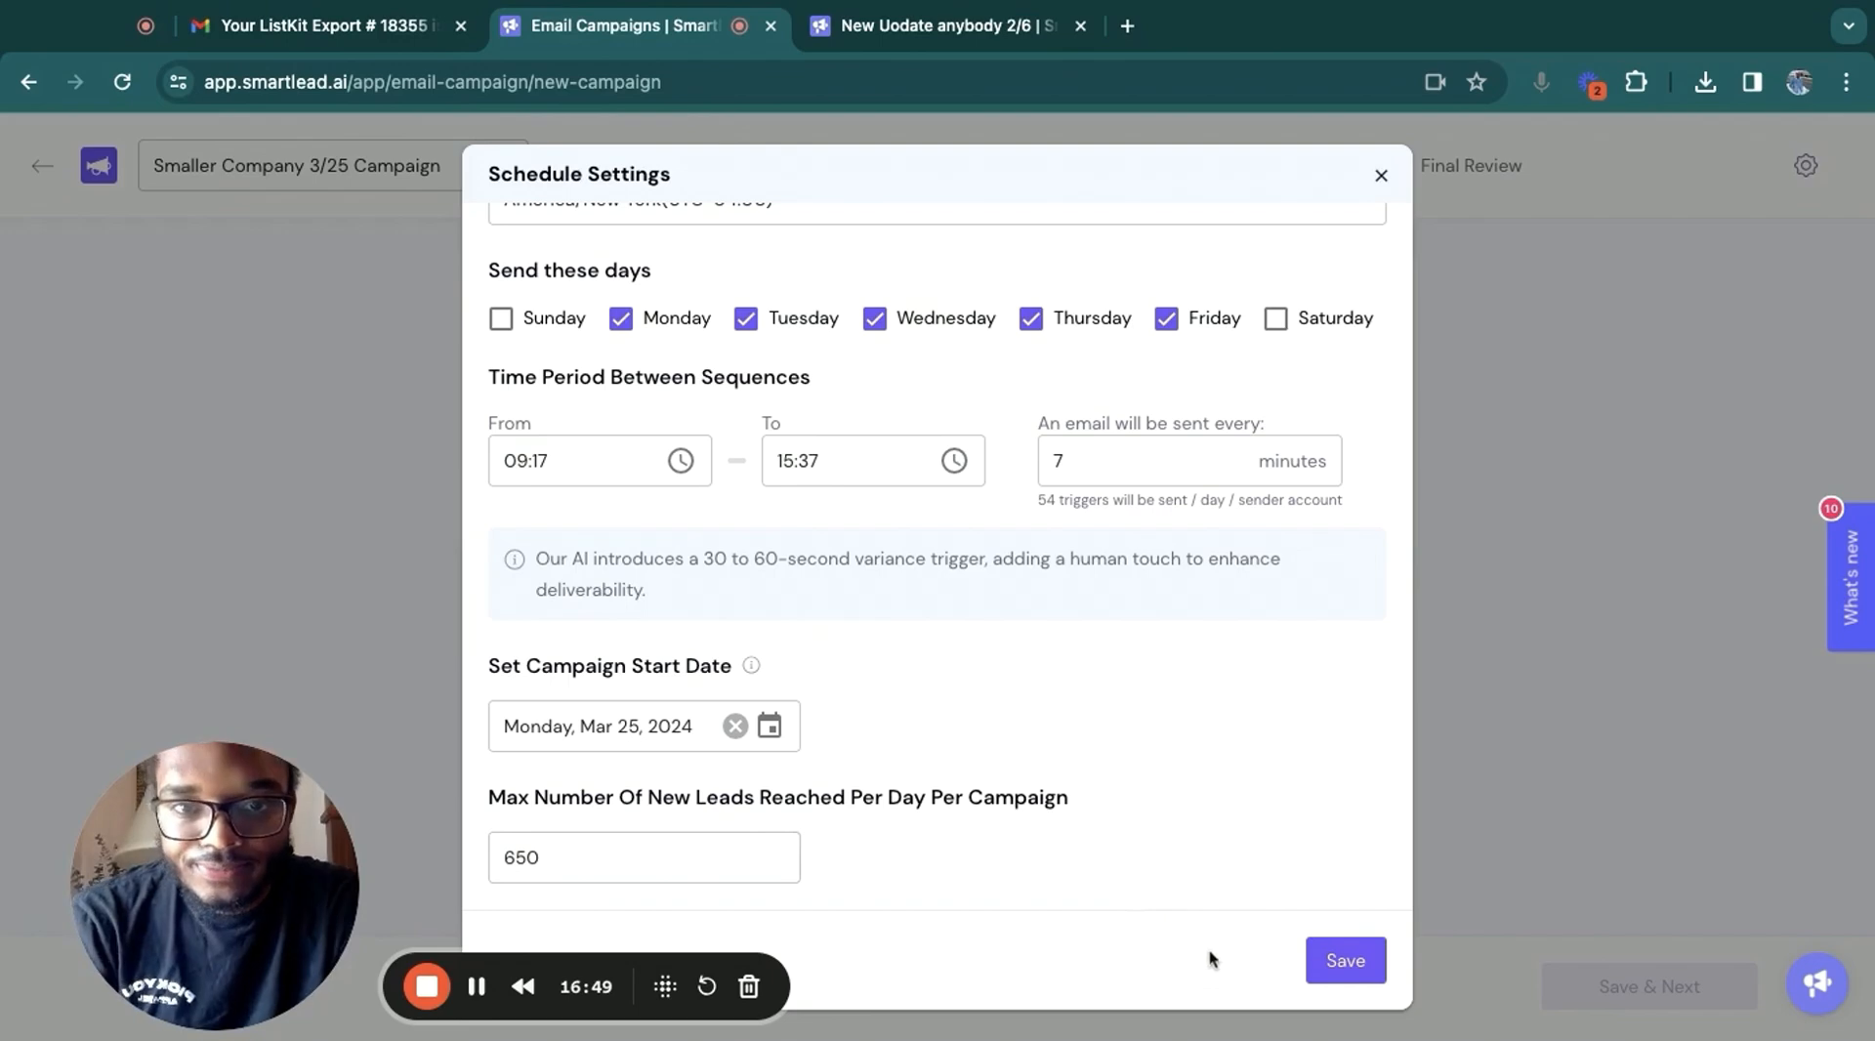
{"action": "left_click", "coordinate": [1323, 969]}
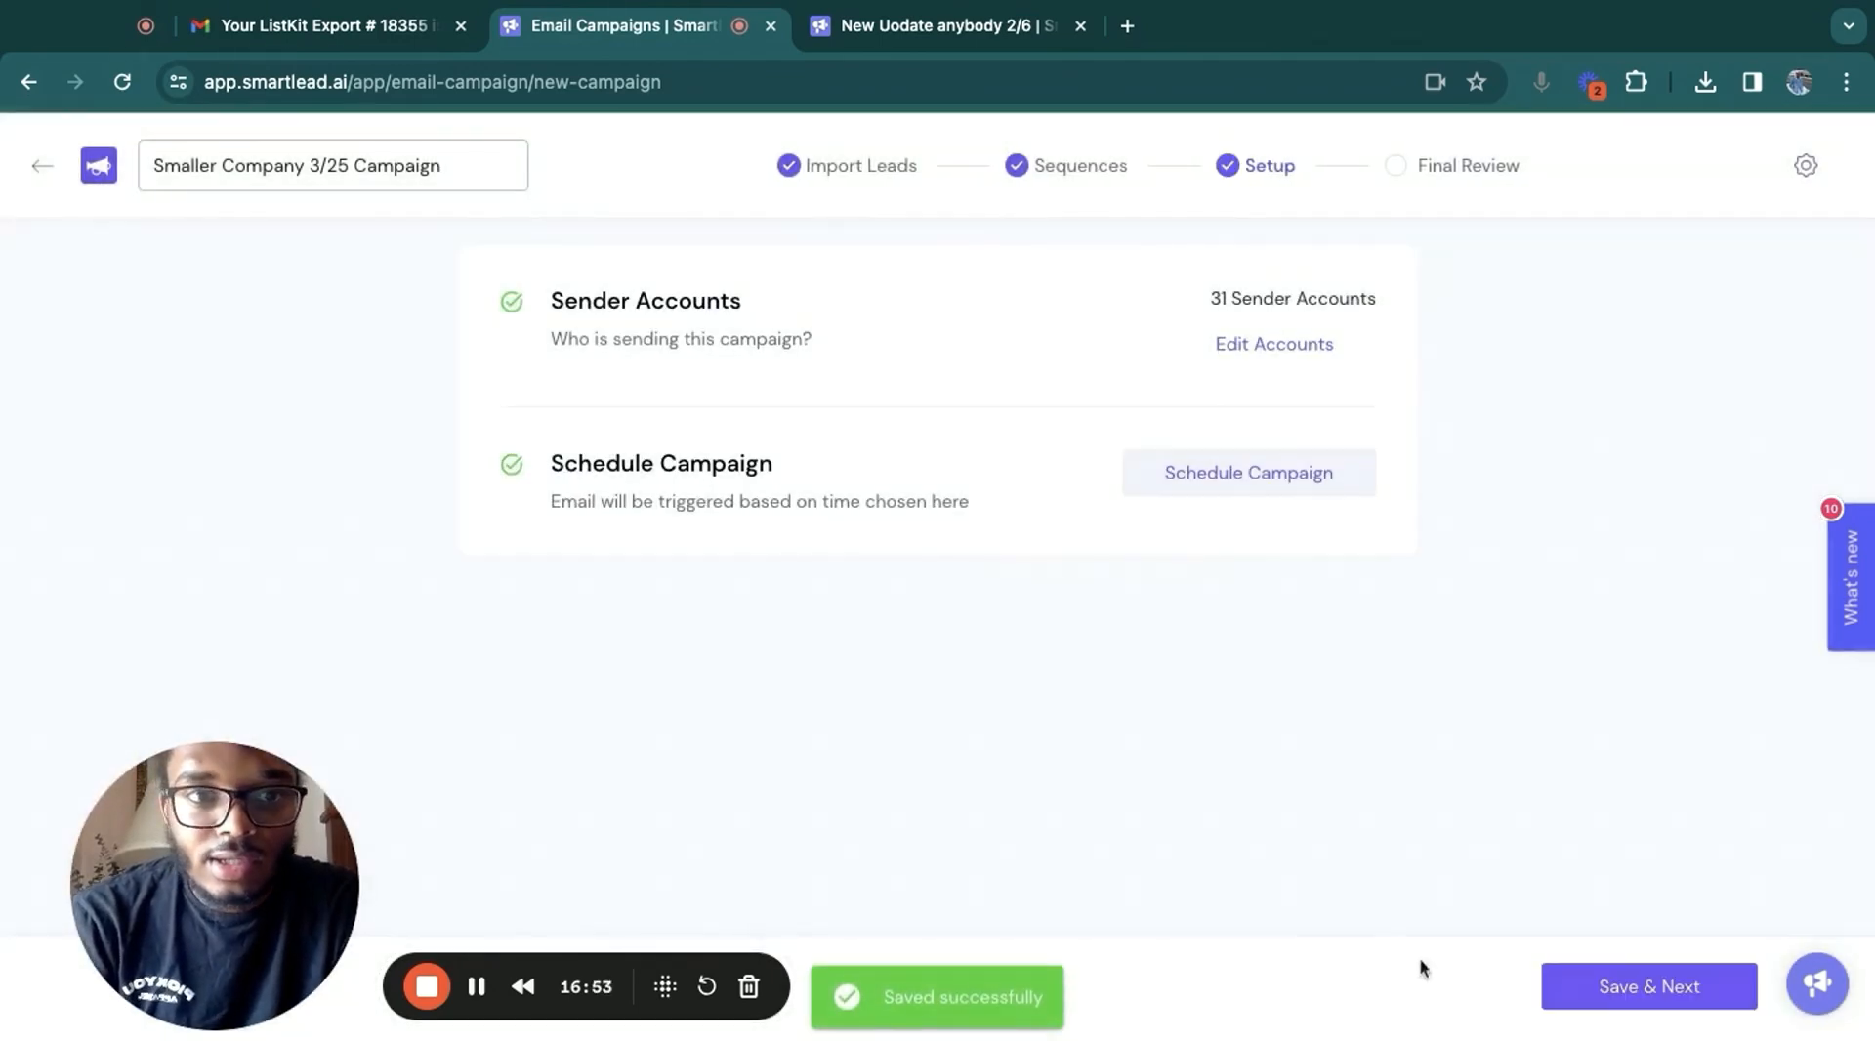
{"action": "left_click", "coordinate": [1591, 1011]}
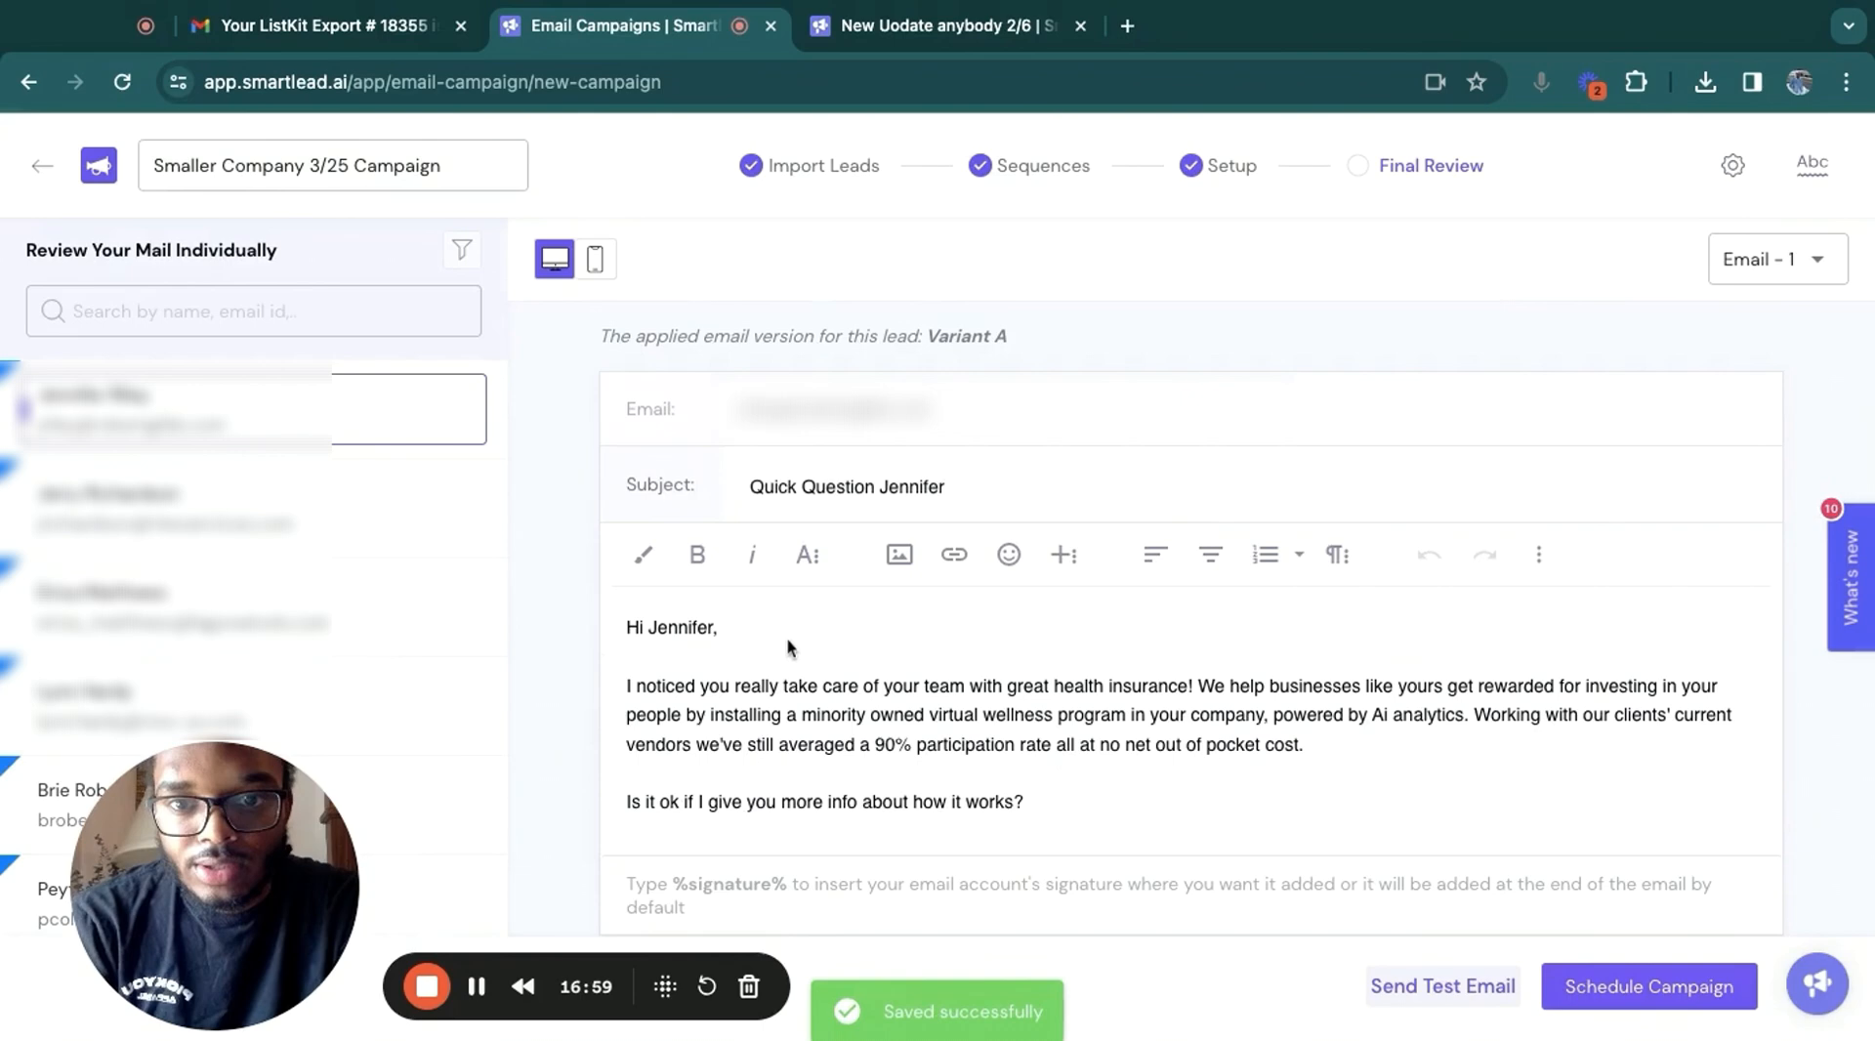
In the general campaign settings, disable tracking of email opens and link clicks, and enable plain-text sending without HTML
{"action": "left_click", "coordinate": [1732, 165]}
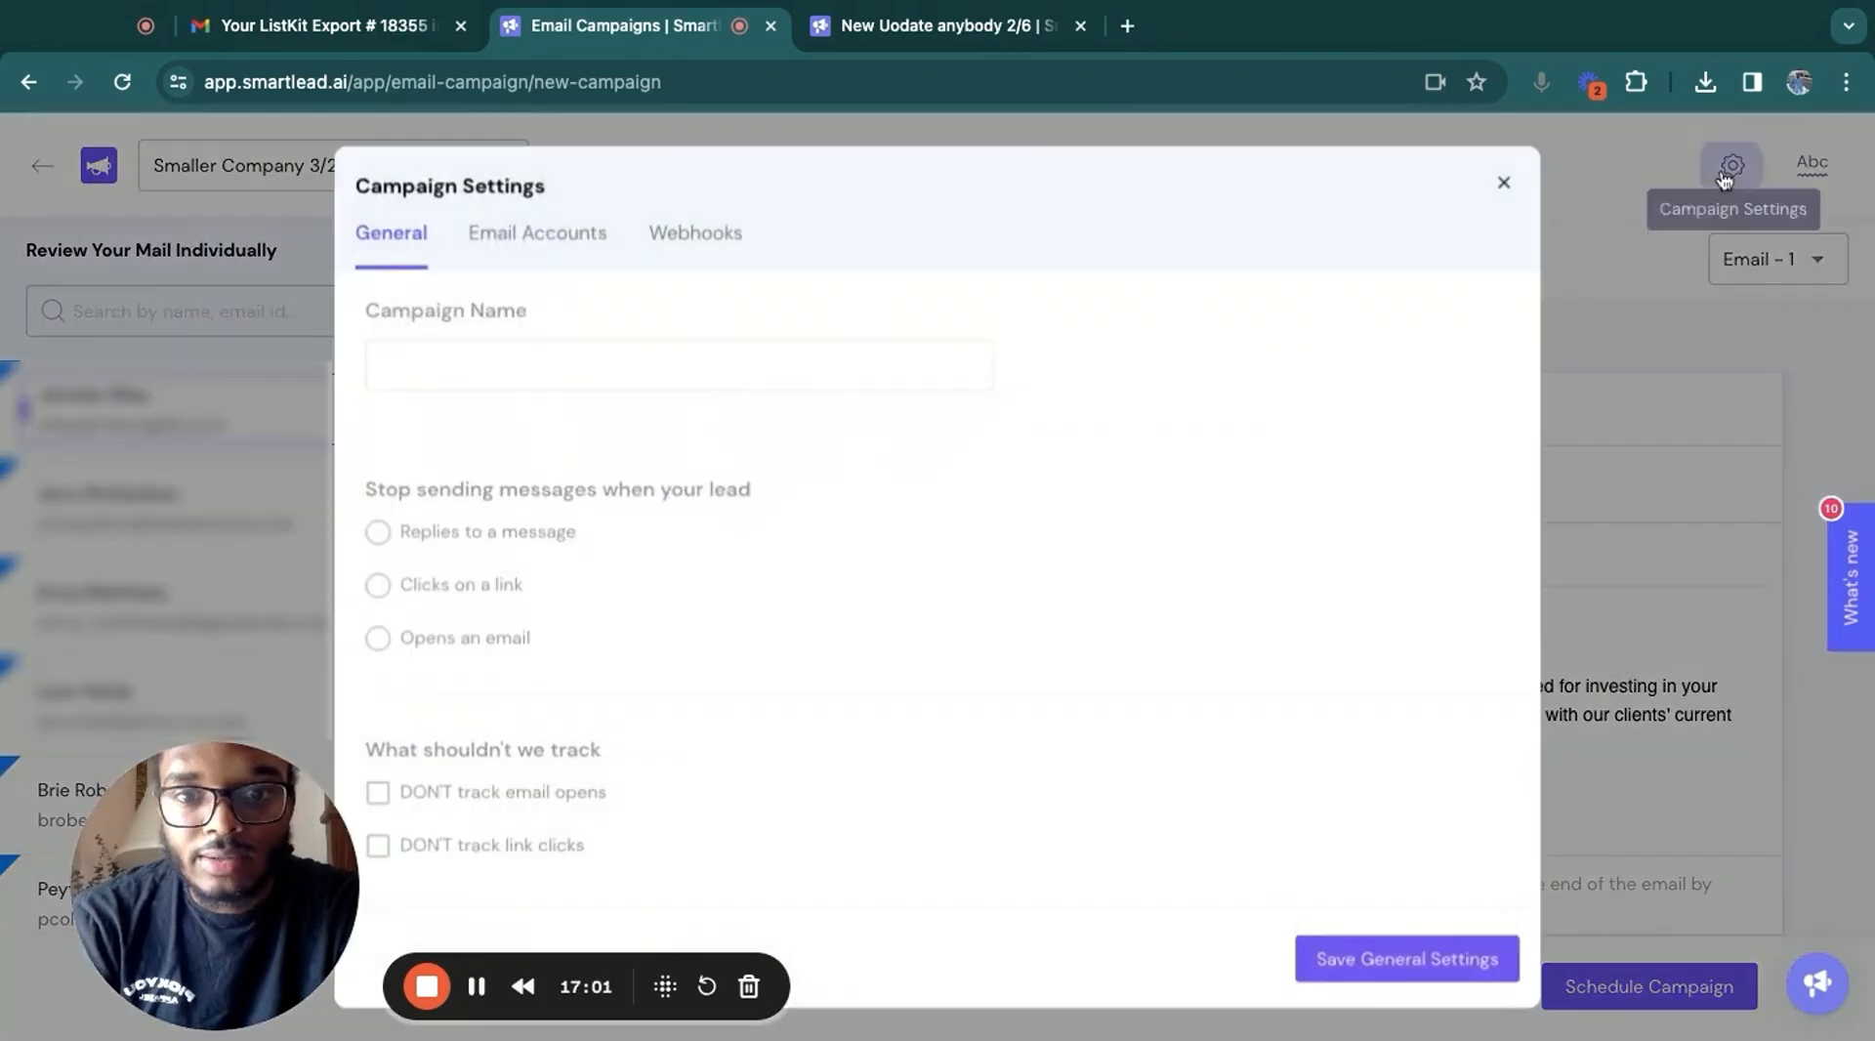
{"action": "scroll", "coordinate": [695, 624], "scroll_direction": "down", "scroll_amount": 2}
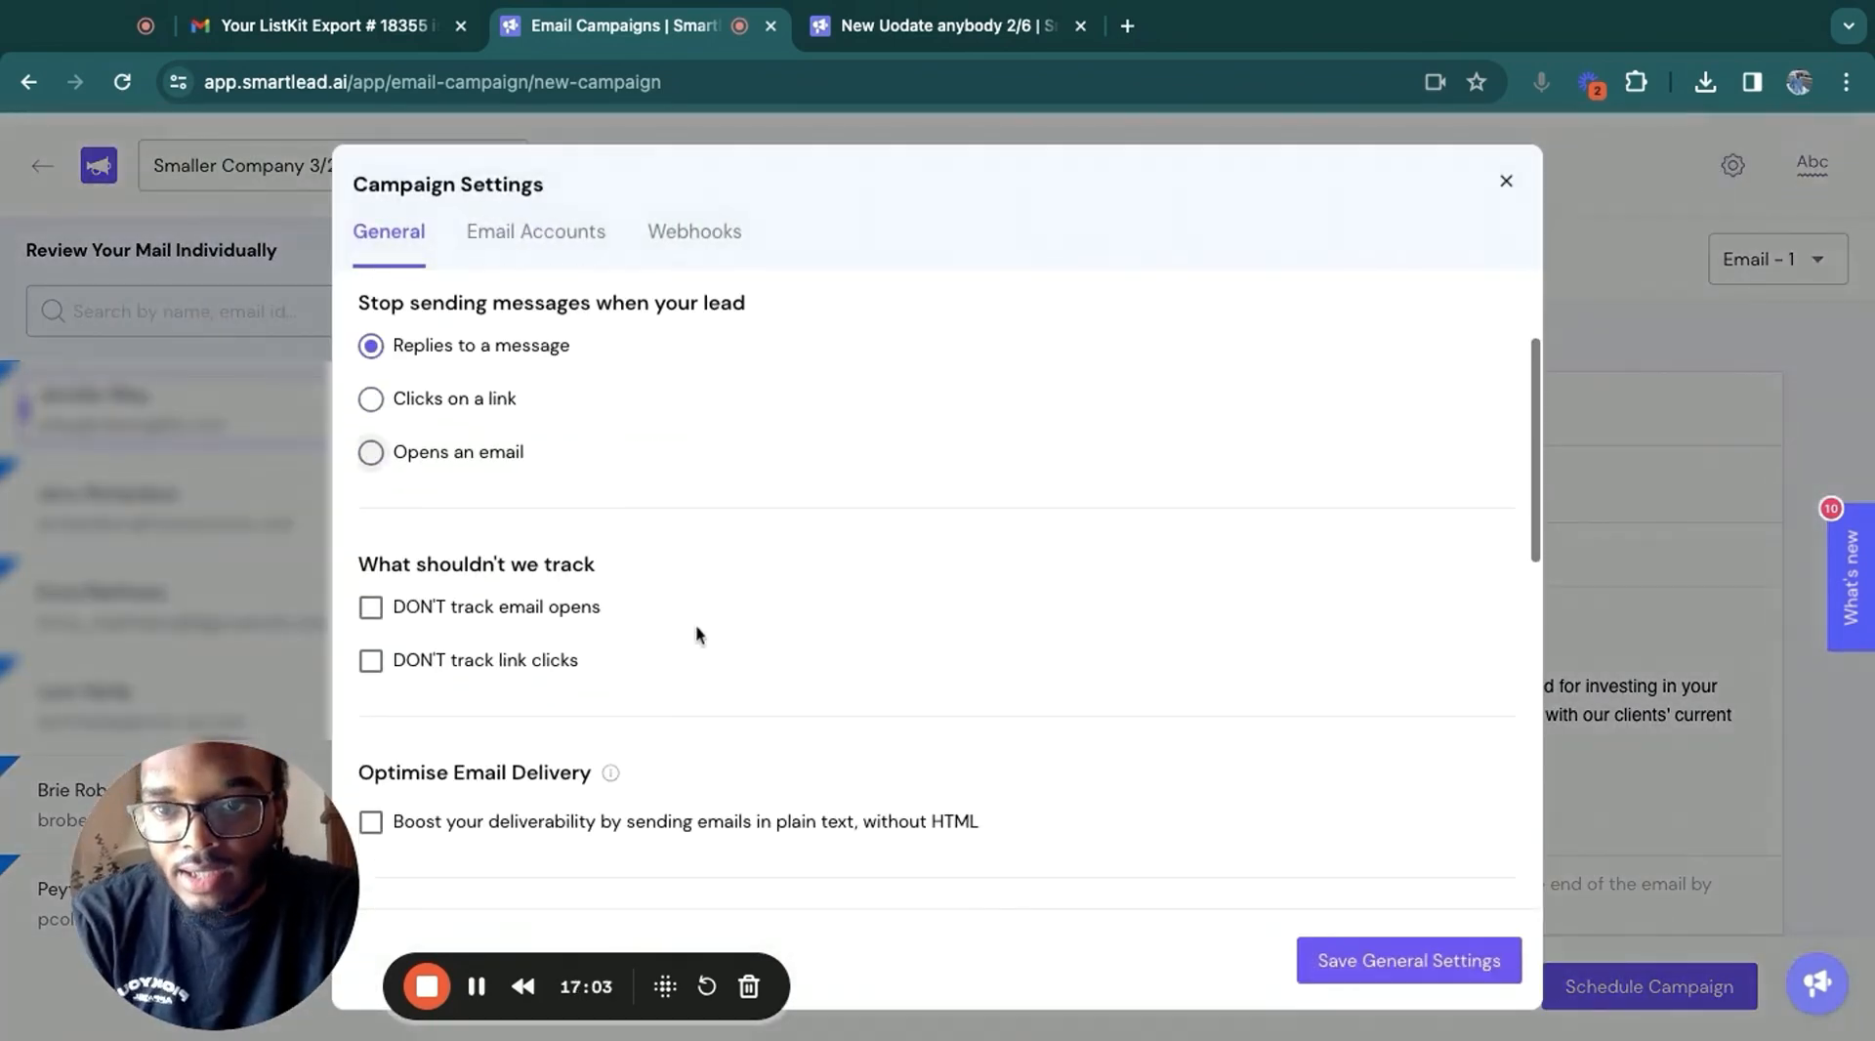
{"action": "left_click", "coordinate": [422, 615]}
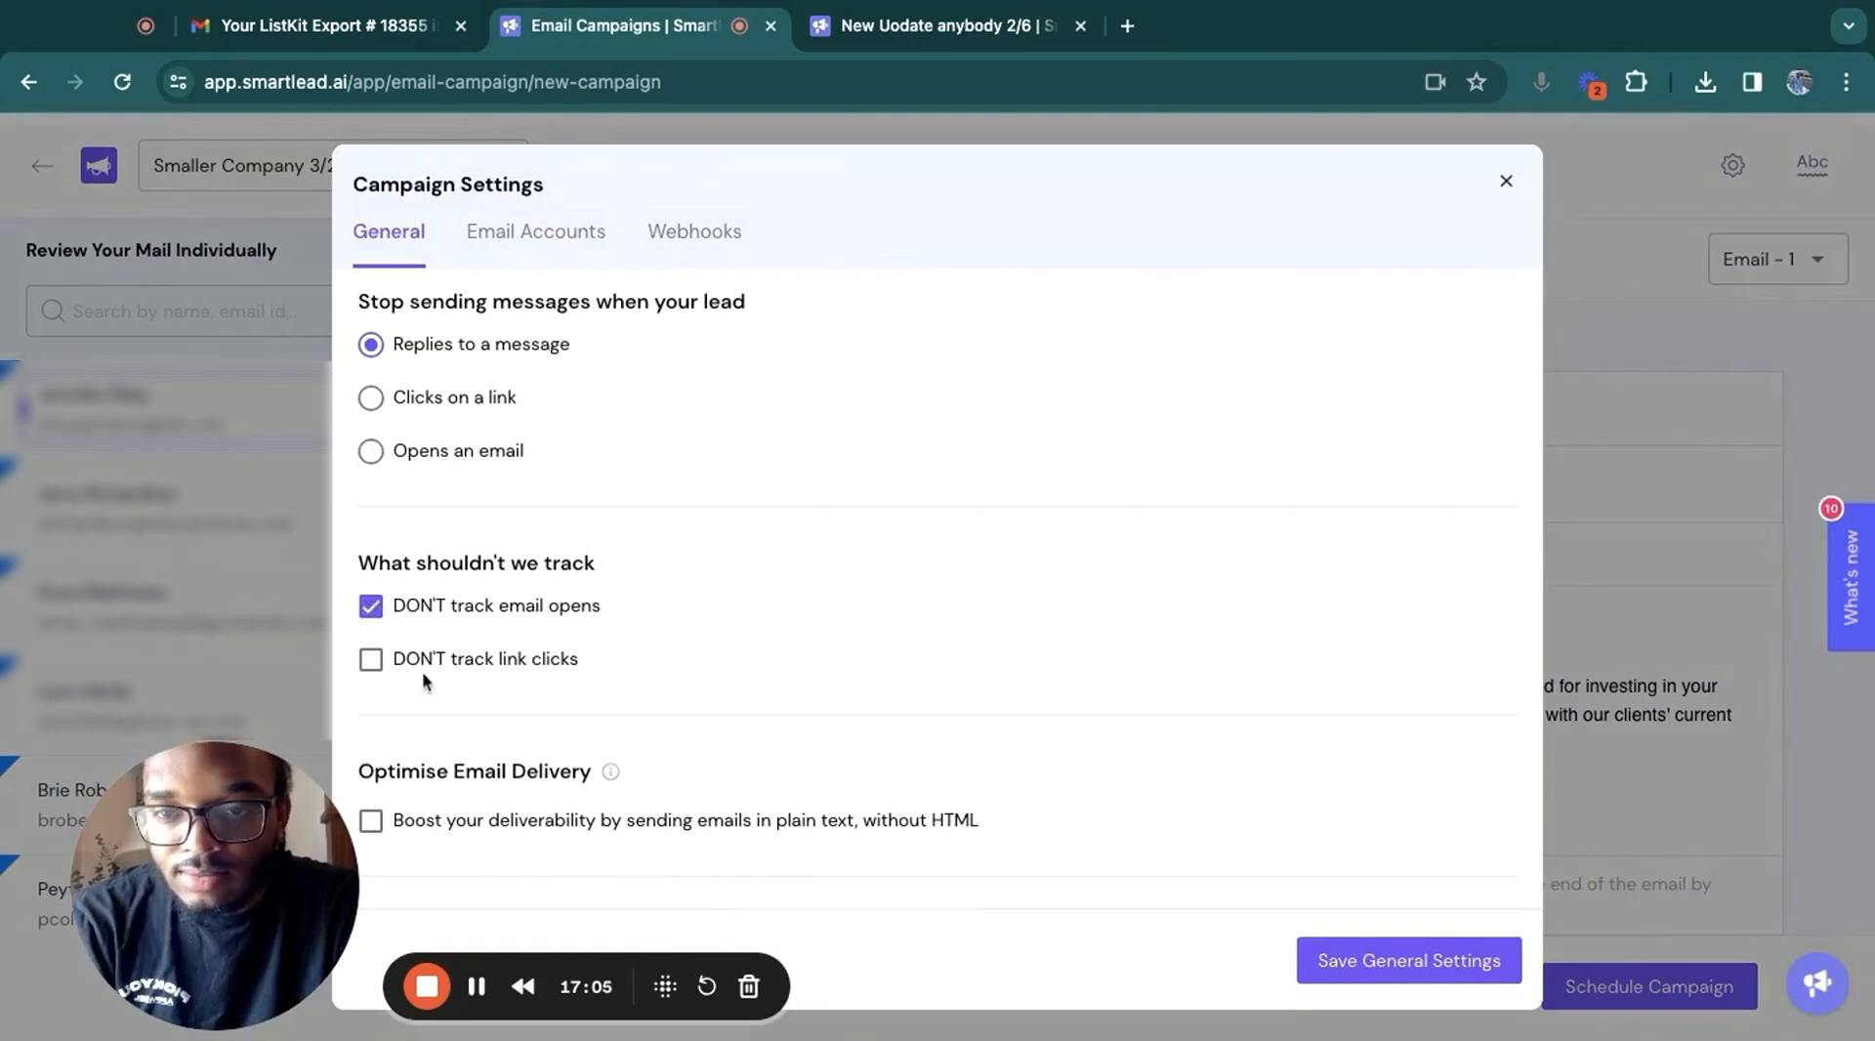
{"action": "left_click", "coordinate": [430, 659]}
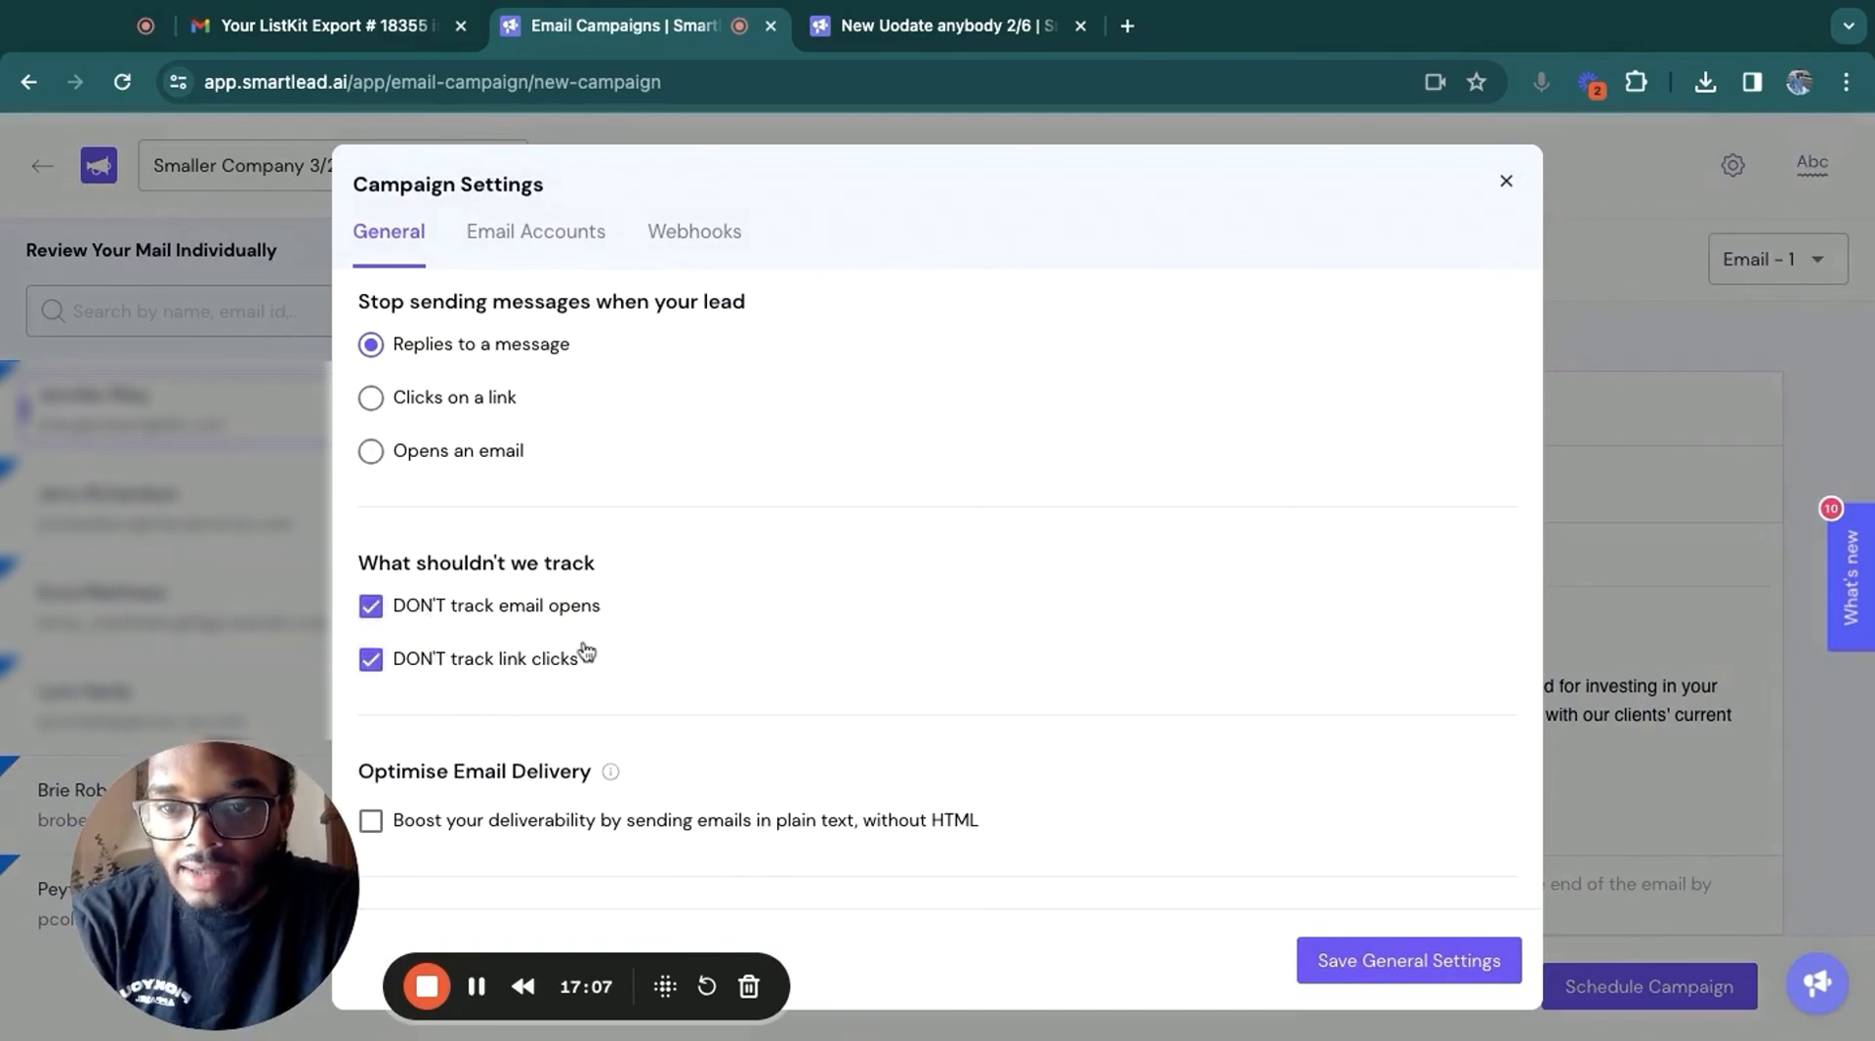
{"action": "scroll", "coordinate": [586, 653], "scroll_direction": "down", "scroll_amount": 4}
{"action": "left_click", "coordinate": [496, 477]}
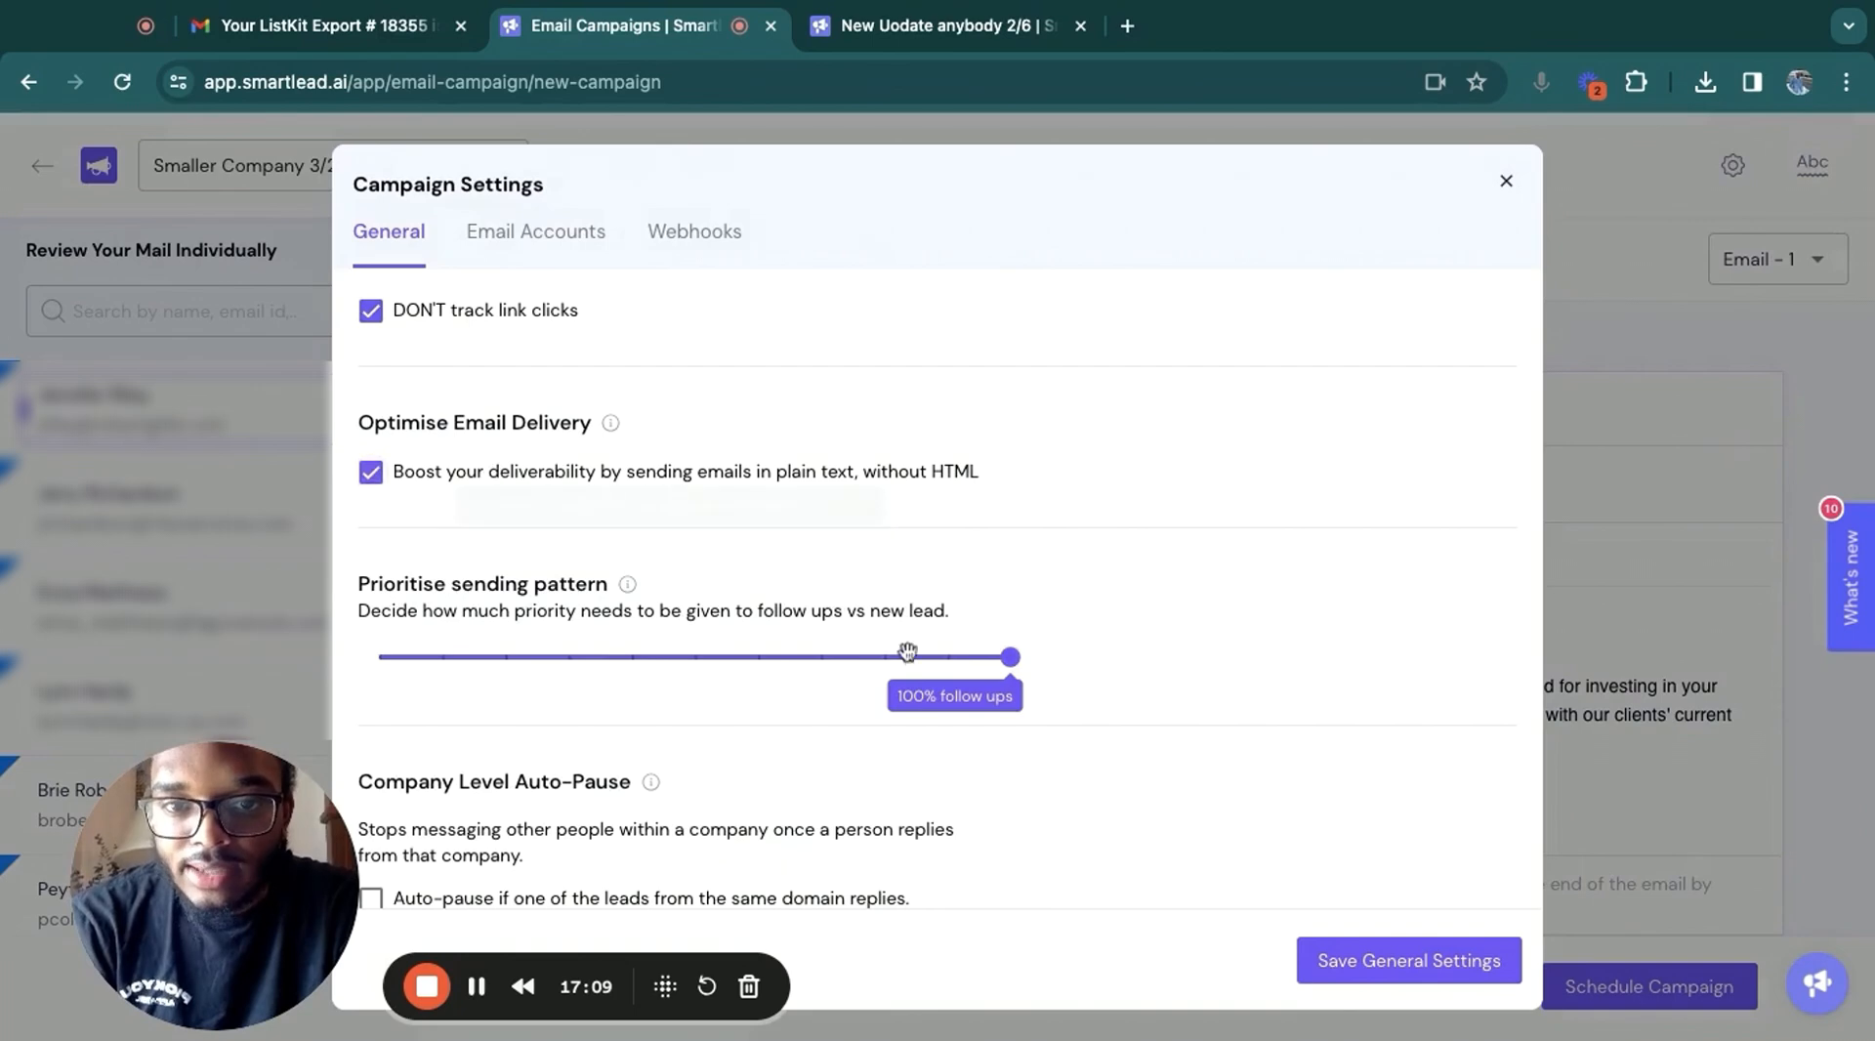
Set the sending priority pattern to 50% follow ups and 50% new leads
{"action": "left_click", "coordinate": [709, 656]}
{"action": "scroll", "coordinate": [496, 679], "scroll_direction": "down", "scroll_amount": 3}
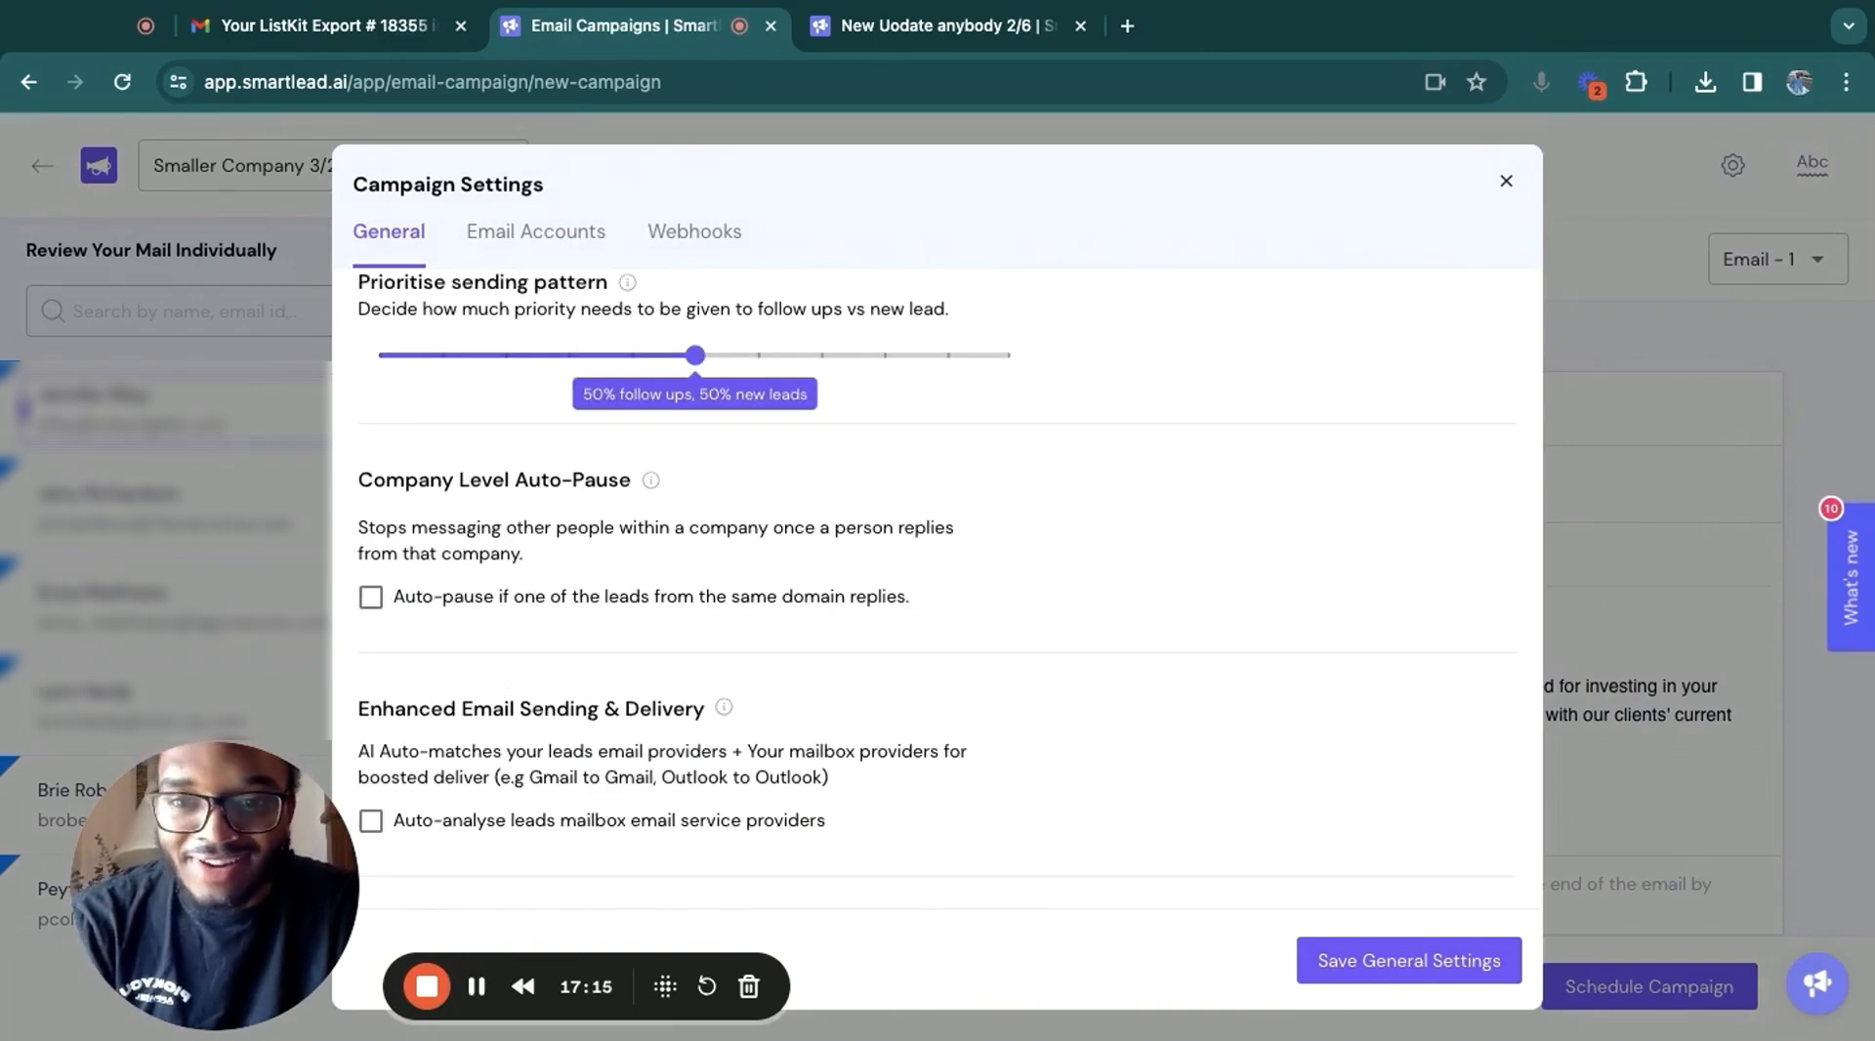
Enable auto-analysis of the leads' mailbox email service providers and auto-pause when a lead from the same domain replies
{"action": "scroll", "coordinate": [464, 674], "scroll_direction": "down", "scroll_amount": 2}
{"action": "left_click", "coordinate": [463, 672]}
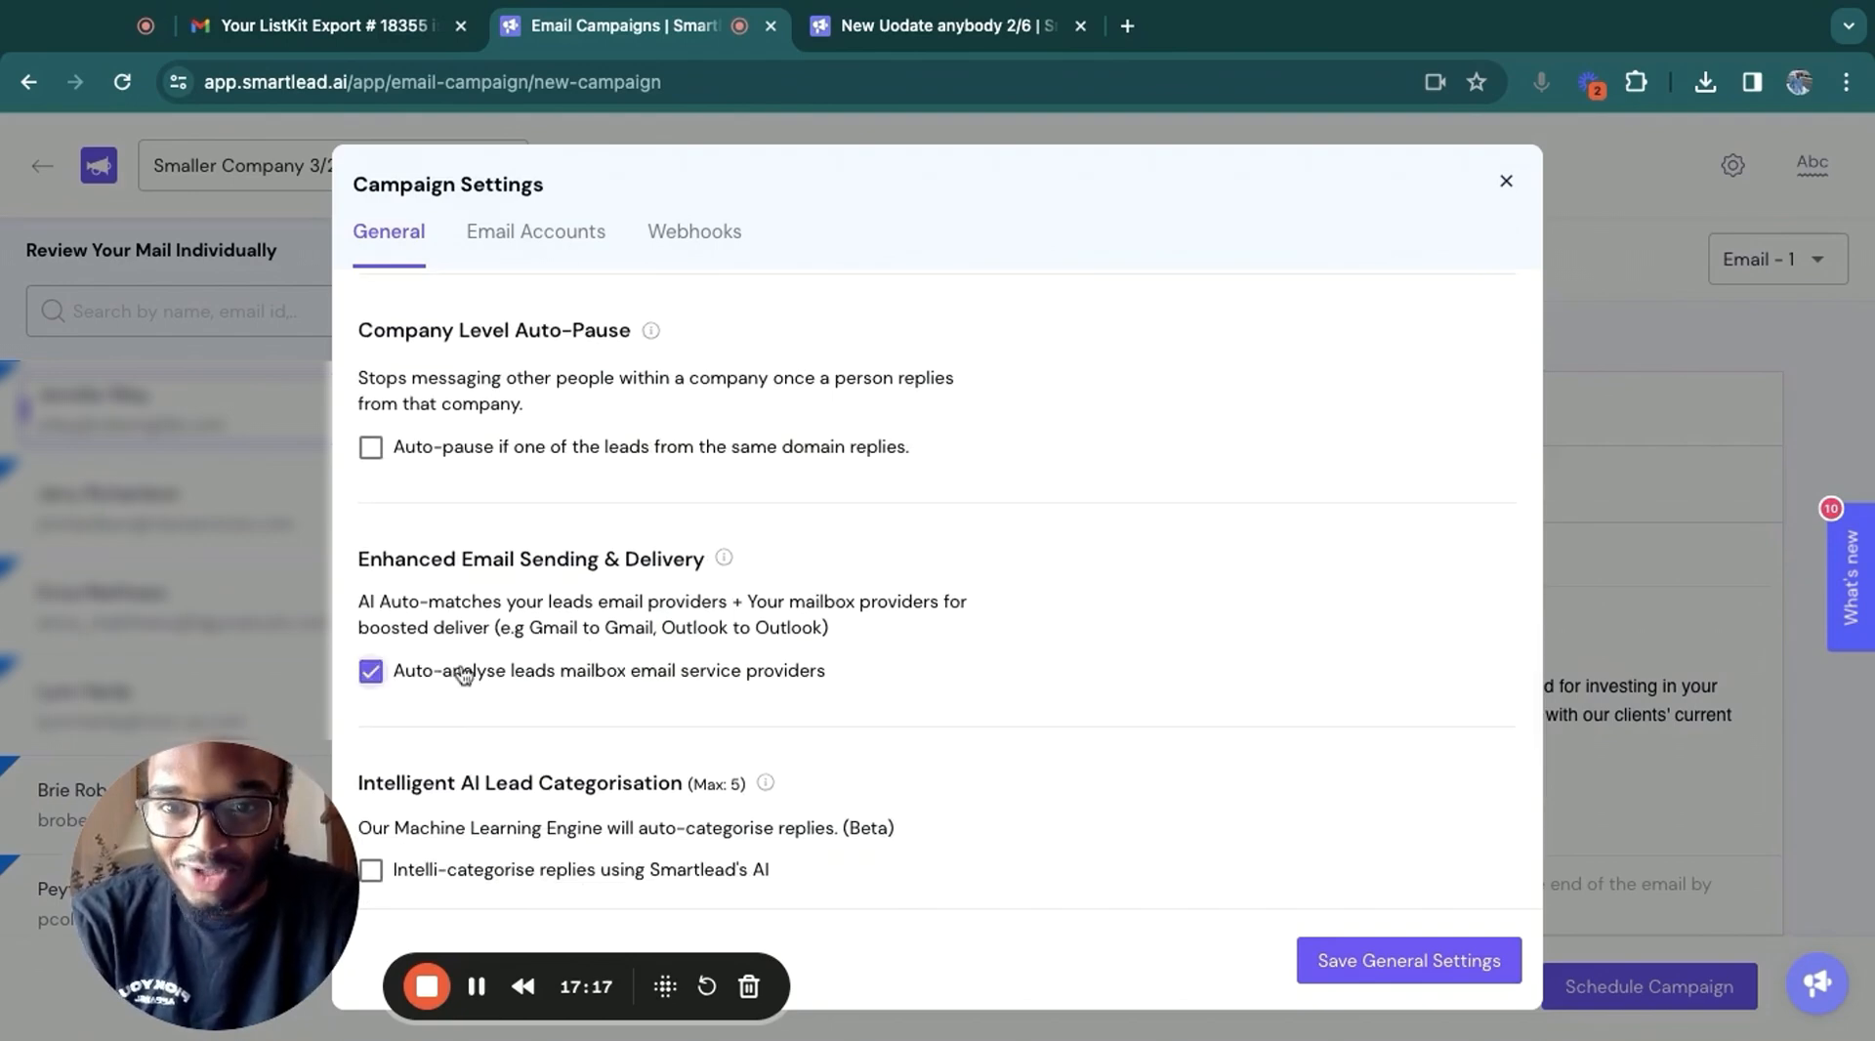
{"action": "left_click", "coordinate": [496, 446]}
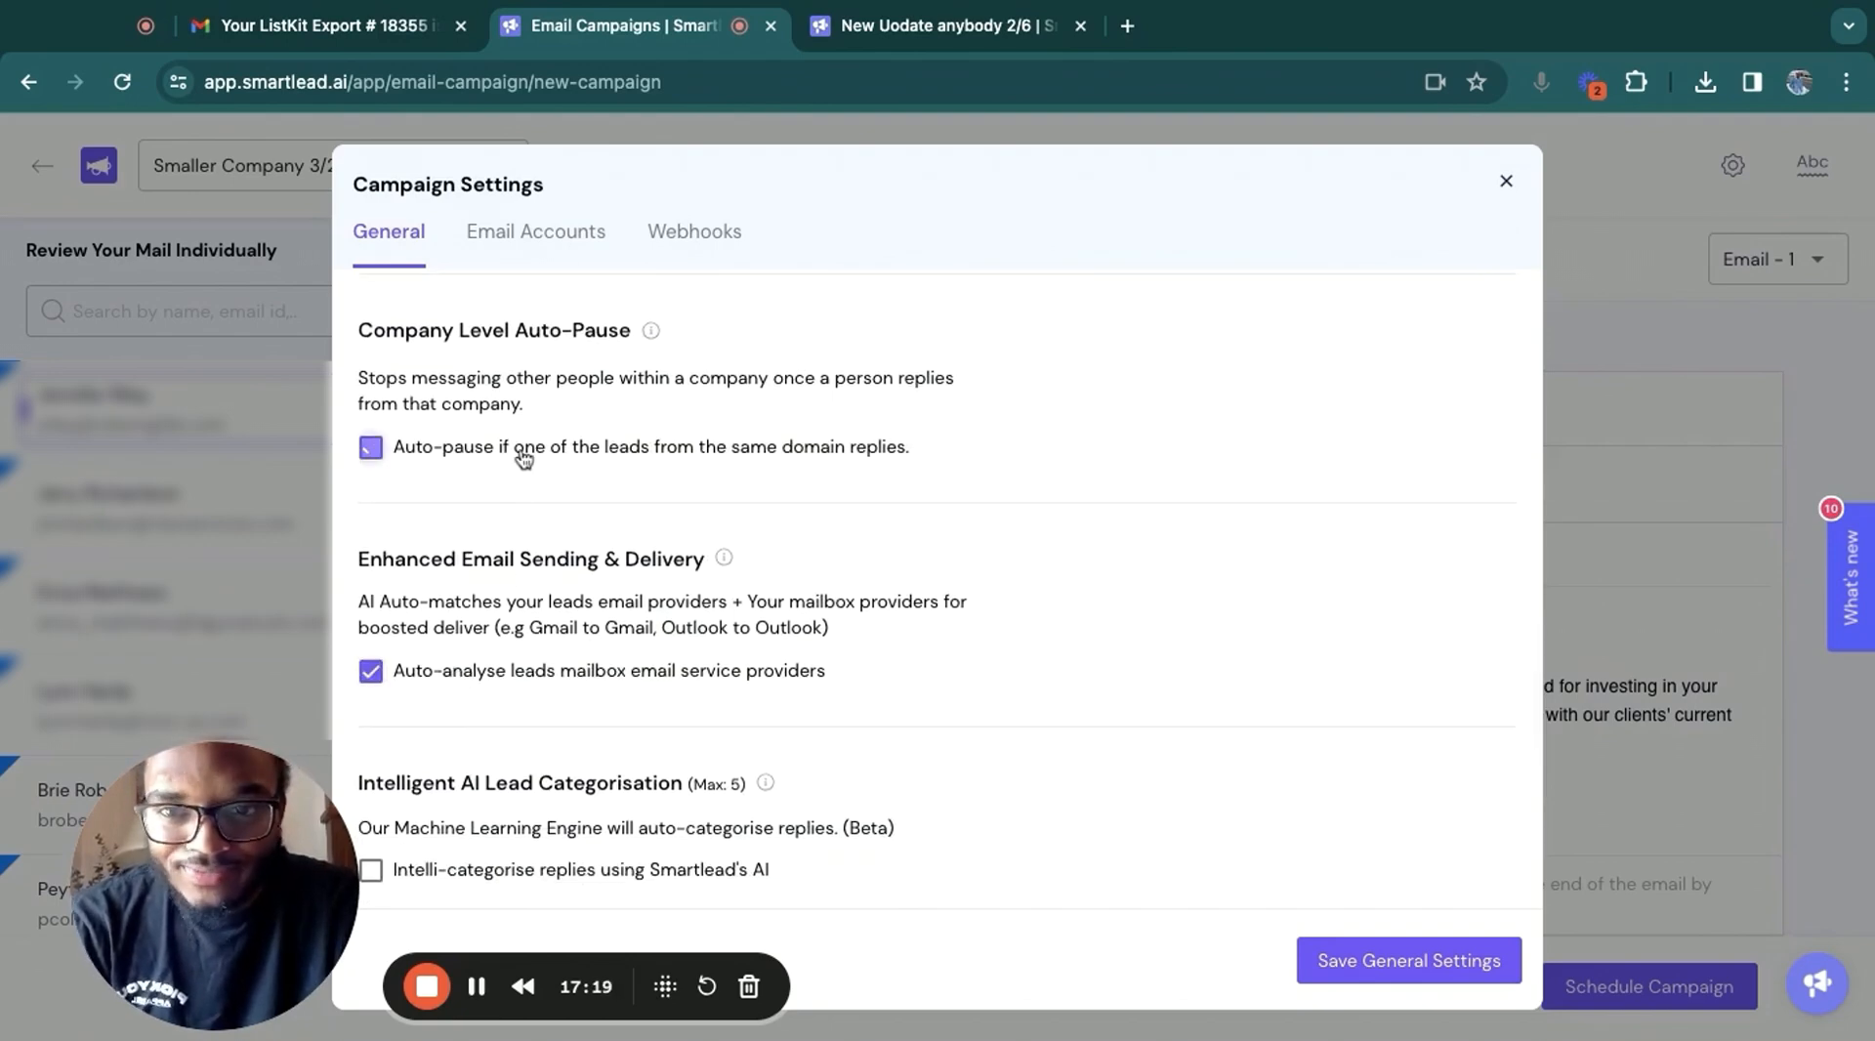
Enable AI reply categorisation with the Out Of Office category, and ignore auto-categorised OOO replies in the reply percentage
{"action": "scroll", "coordinate": [527, 695], "scroll_direction": "down", "scroll_amount": 2}
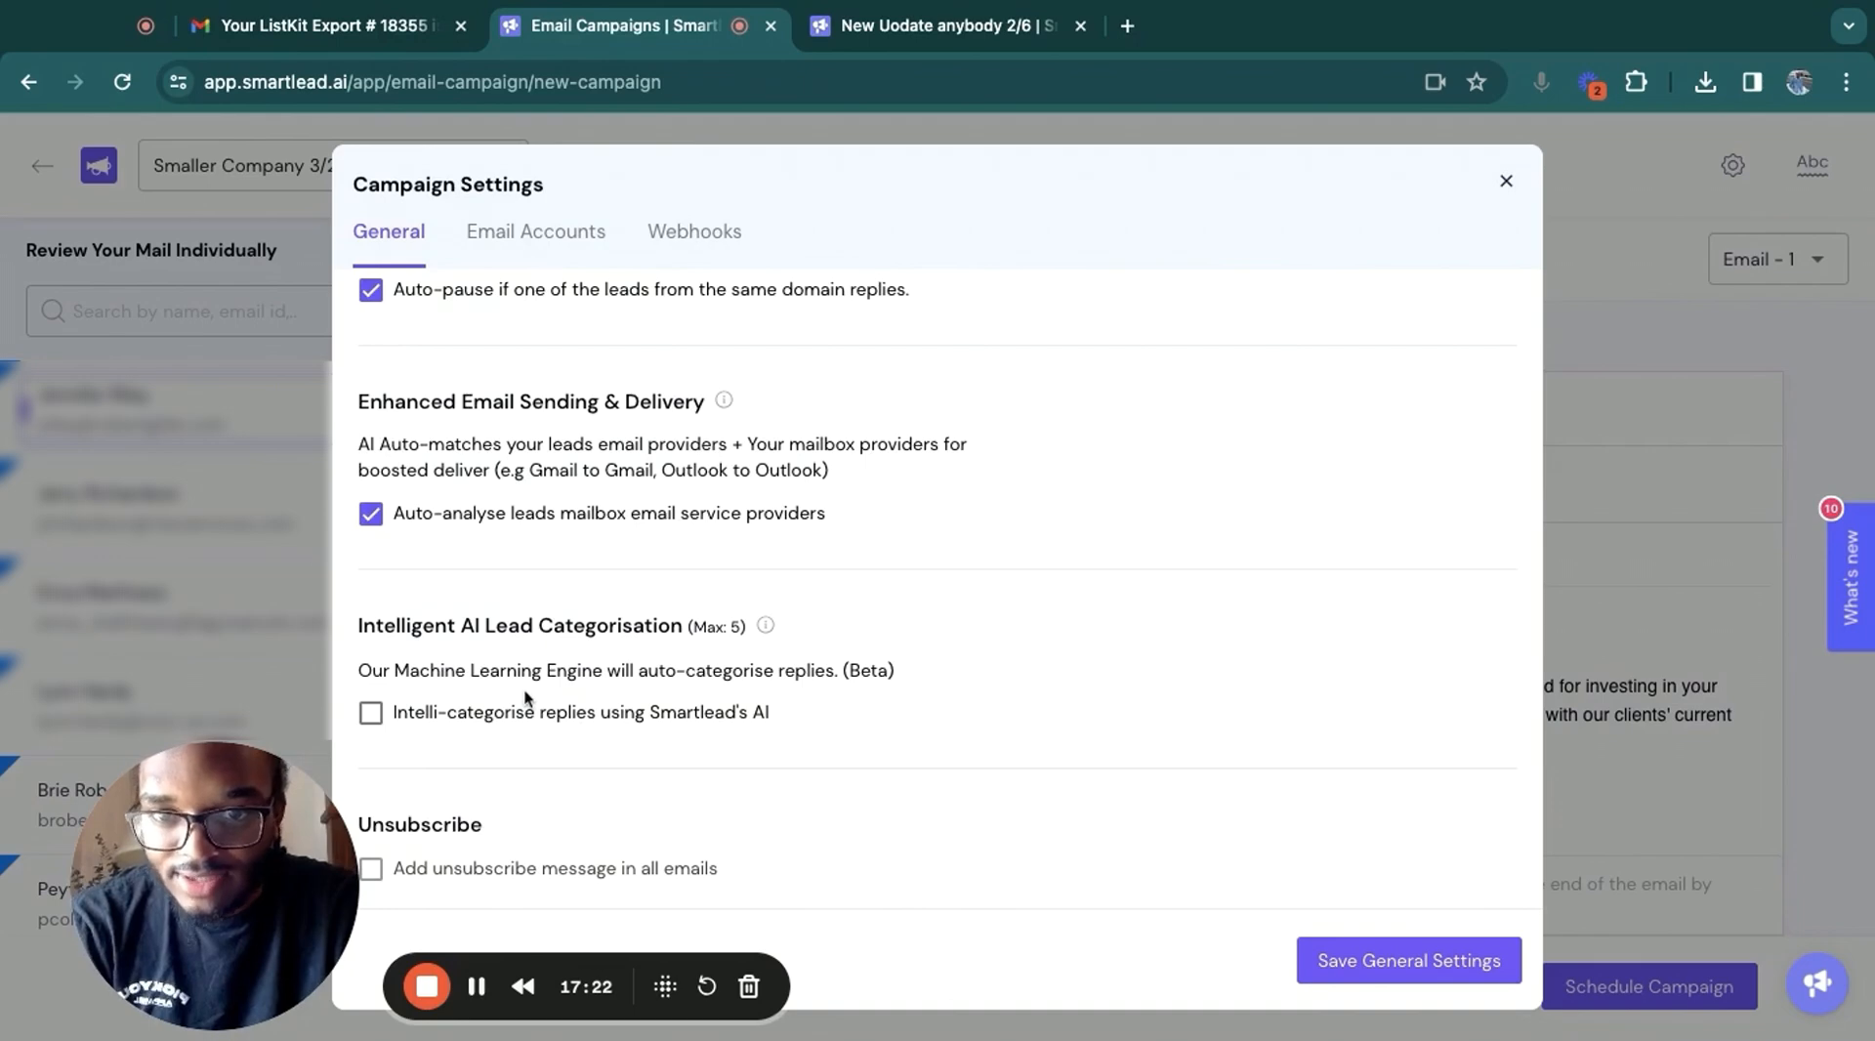
{"action": "left_click", "coordinate": [512, 719]}
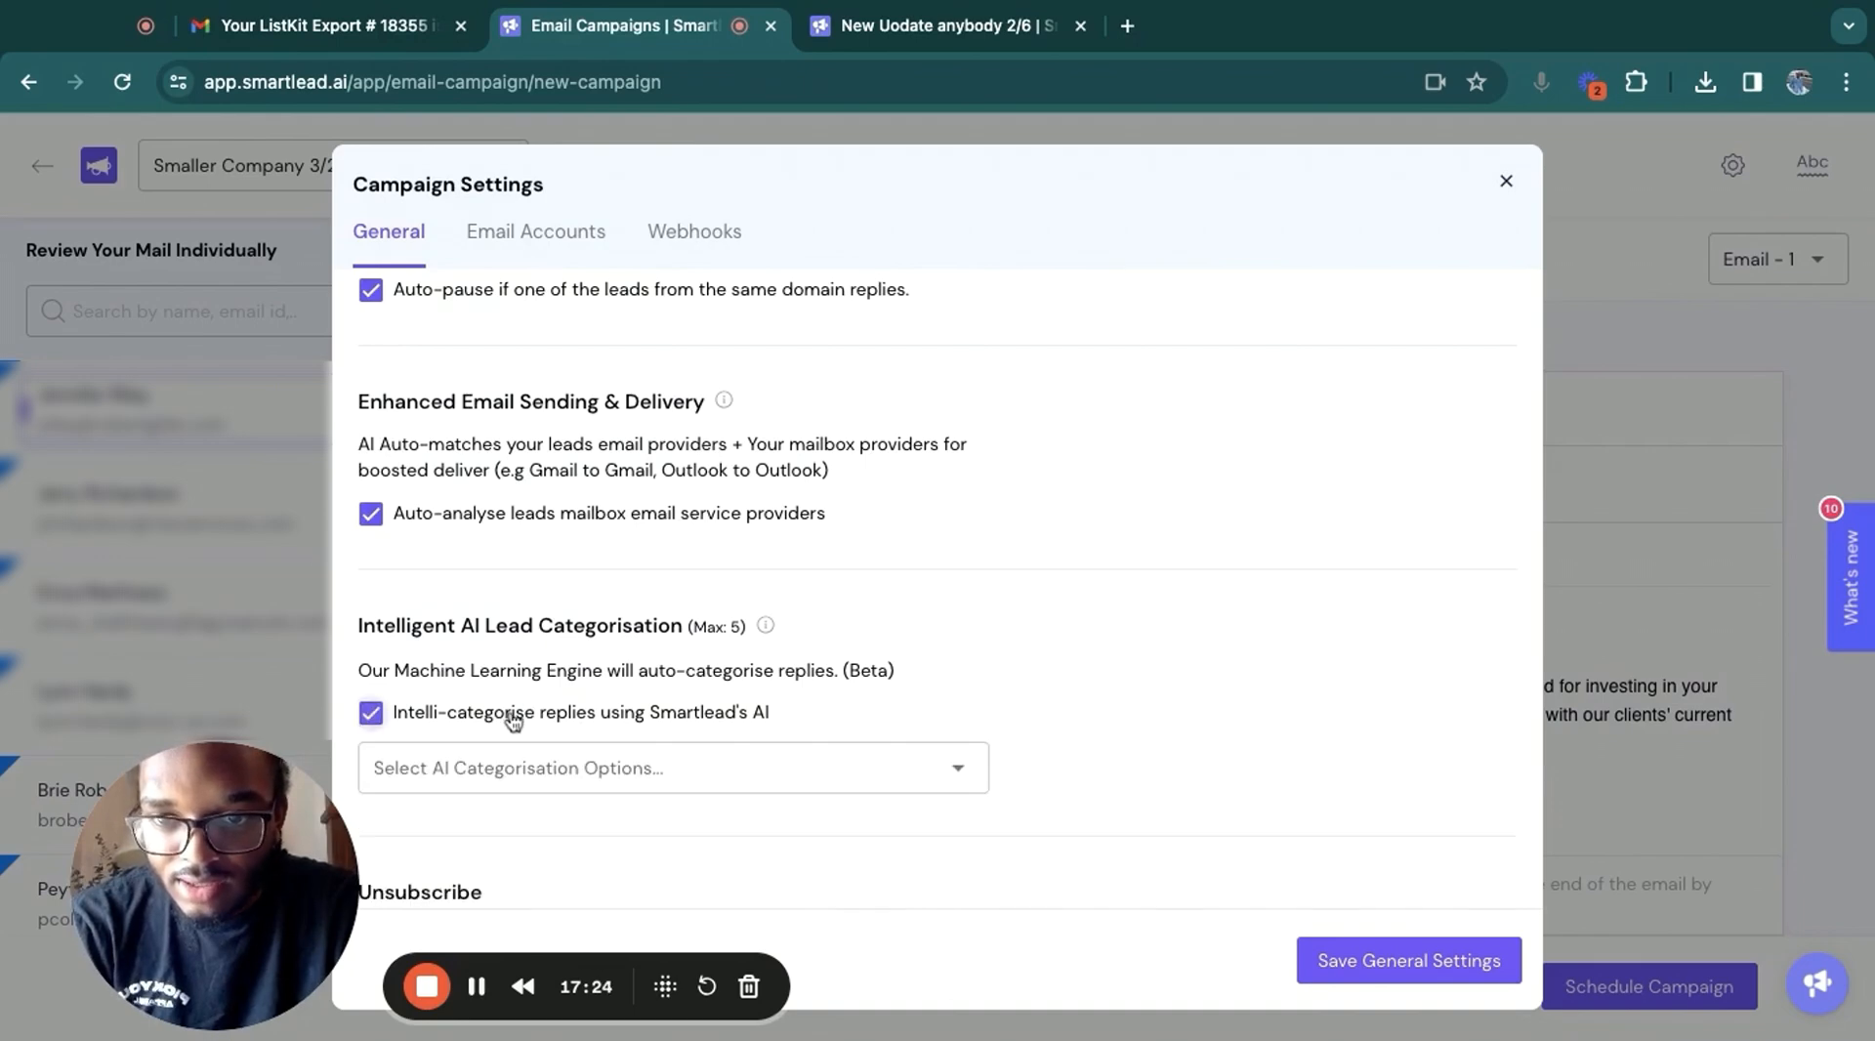
{"action": "left_click", "coordinate": [553, 772]}
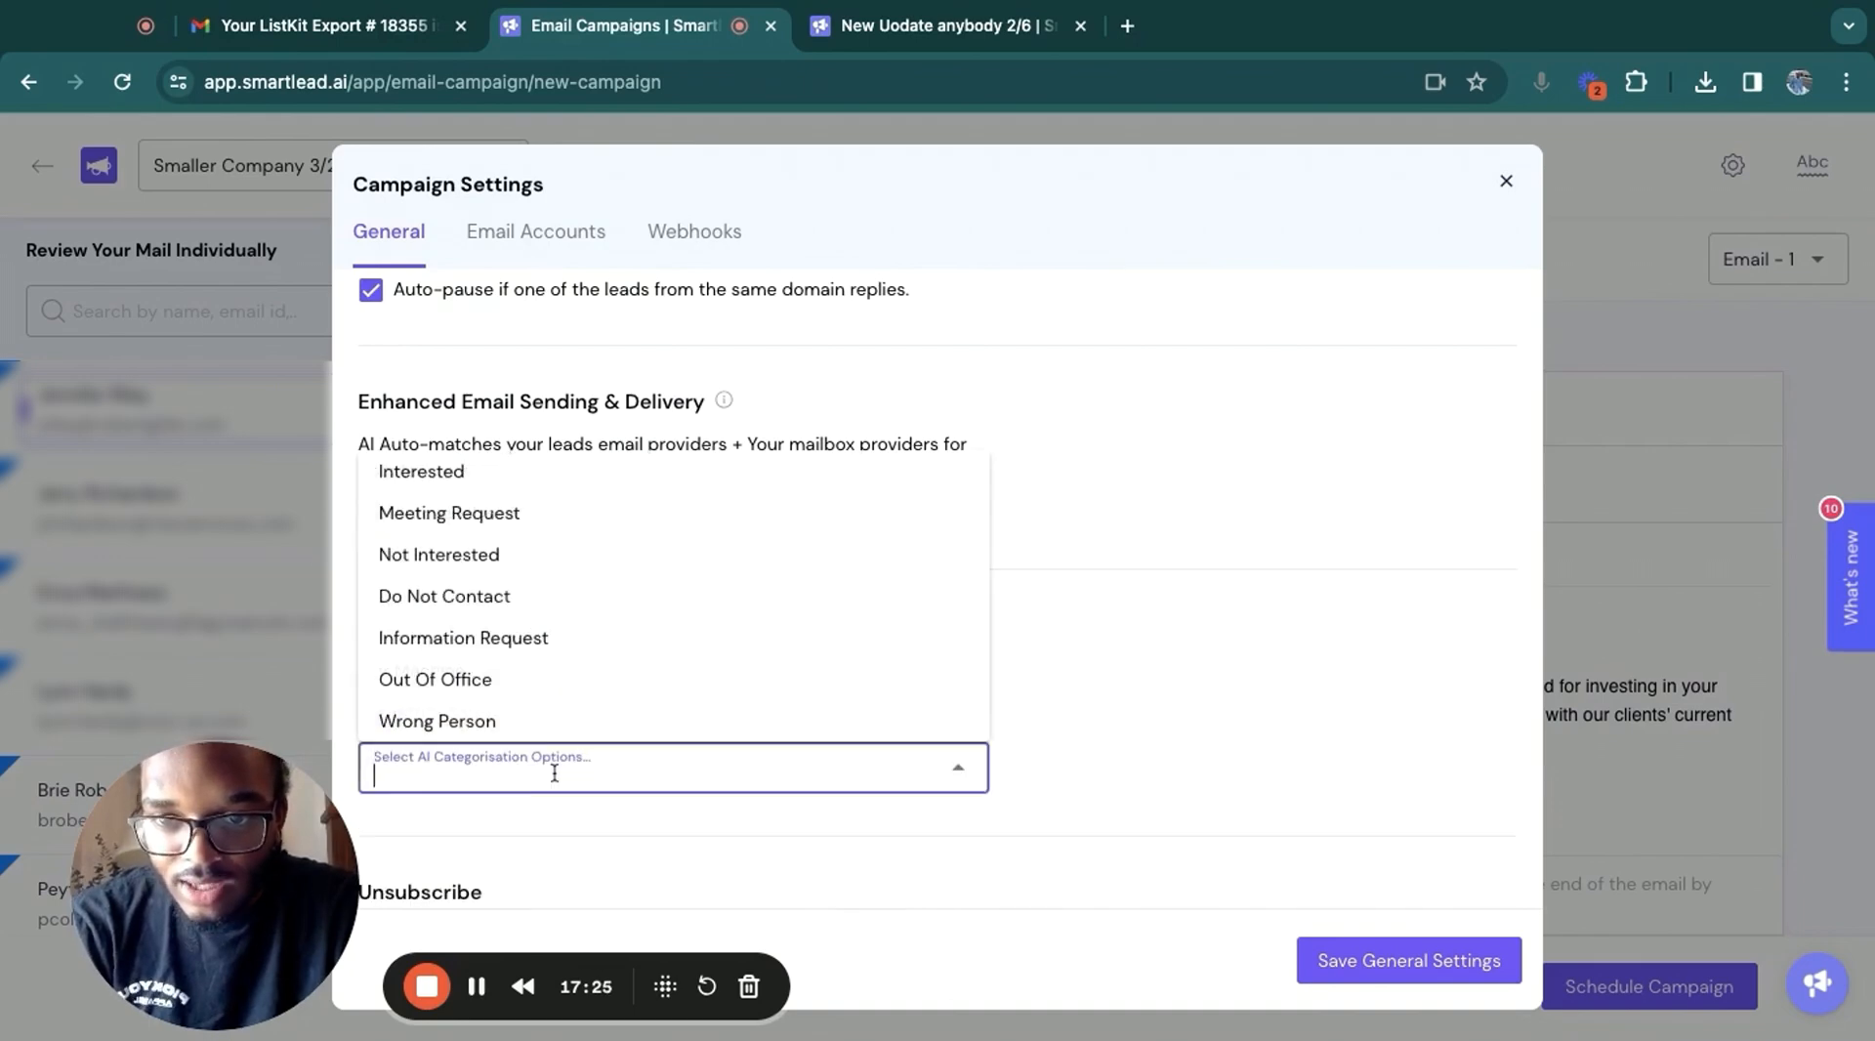
{"action": "left_click", "coordinate": [519, 677]}
{"action": "left_click", "coordinate": [1178, 779]}
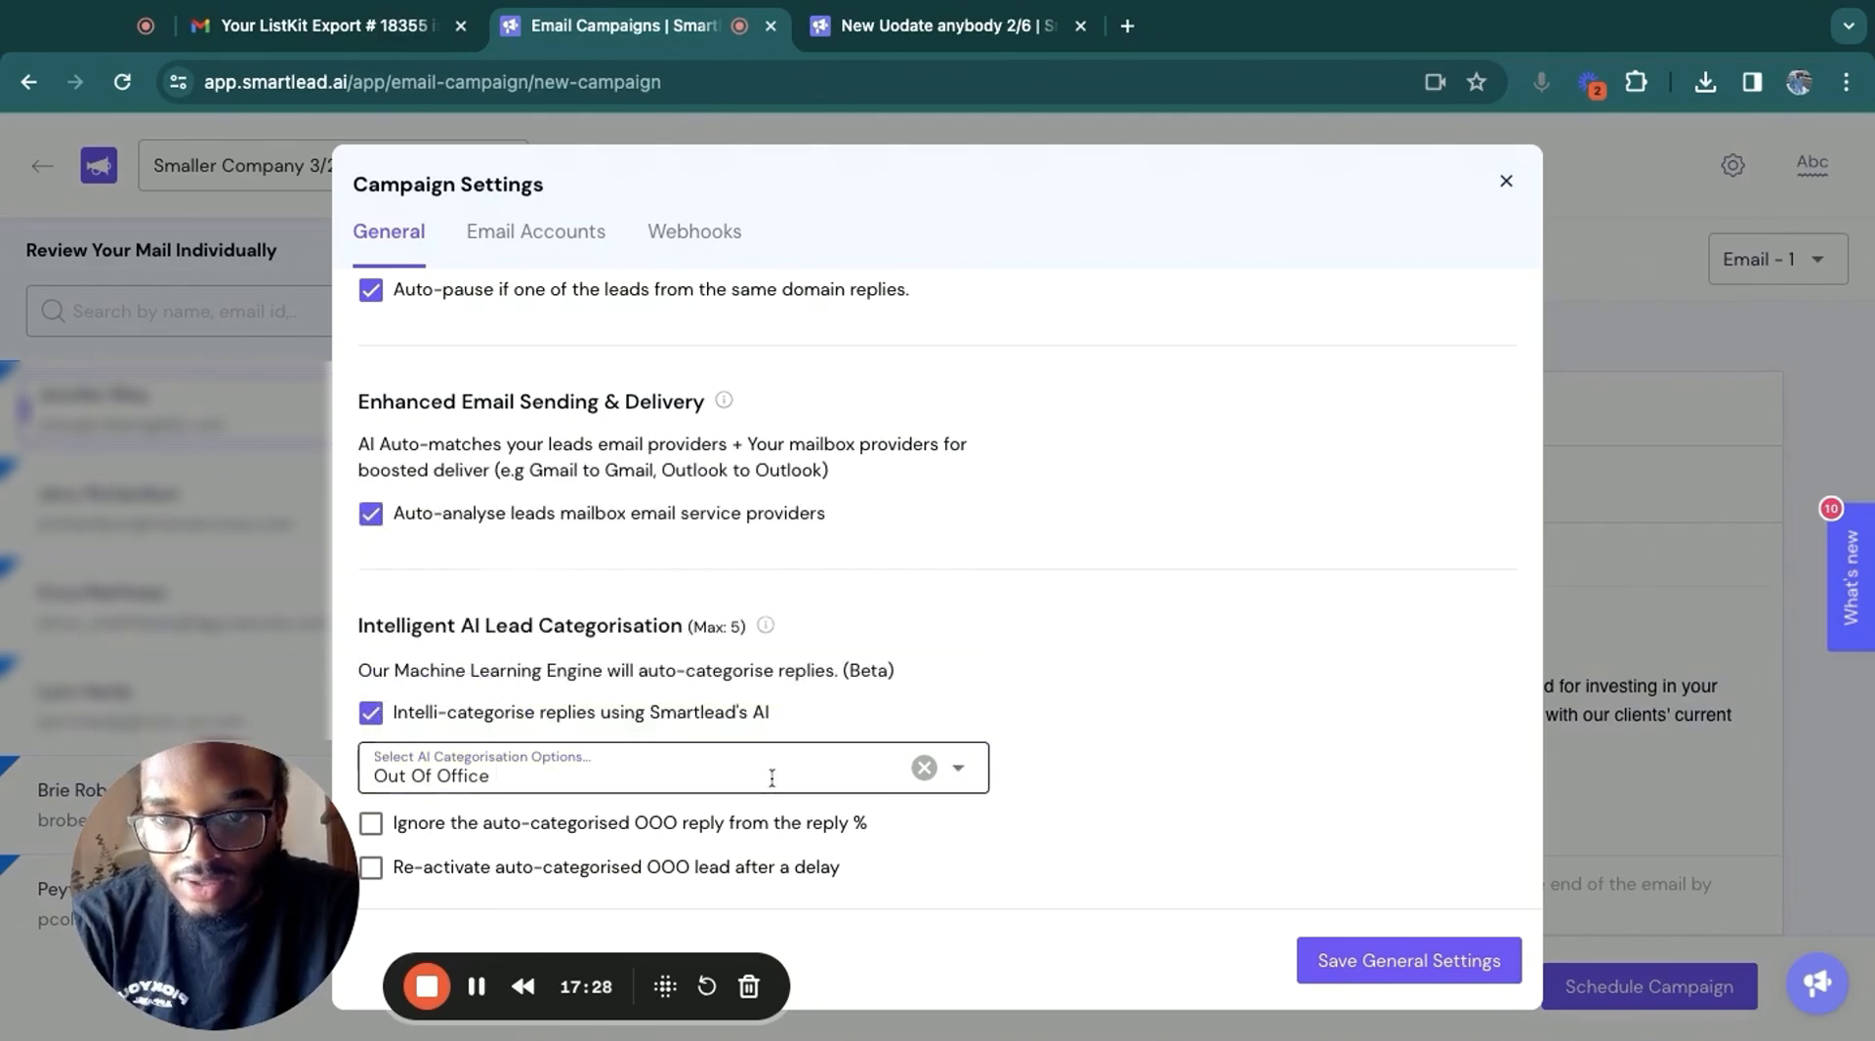
{"action": "scroll", "coordinate": [1177, 810], "scroll_direction": "down", "scroll_amount": 2}
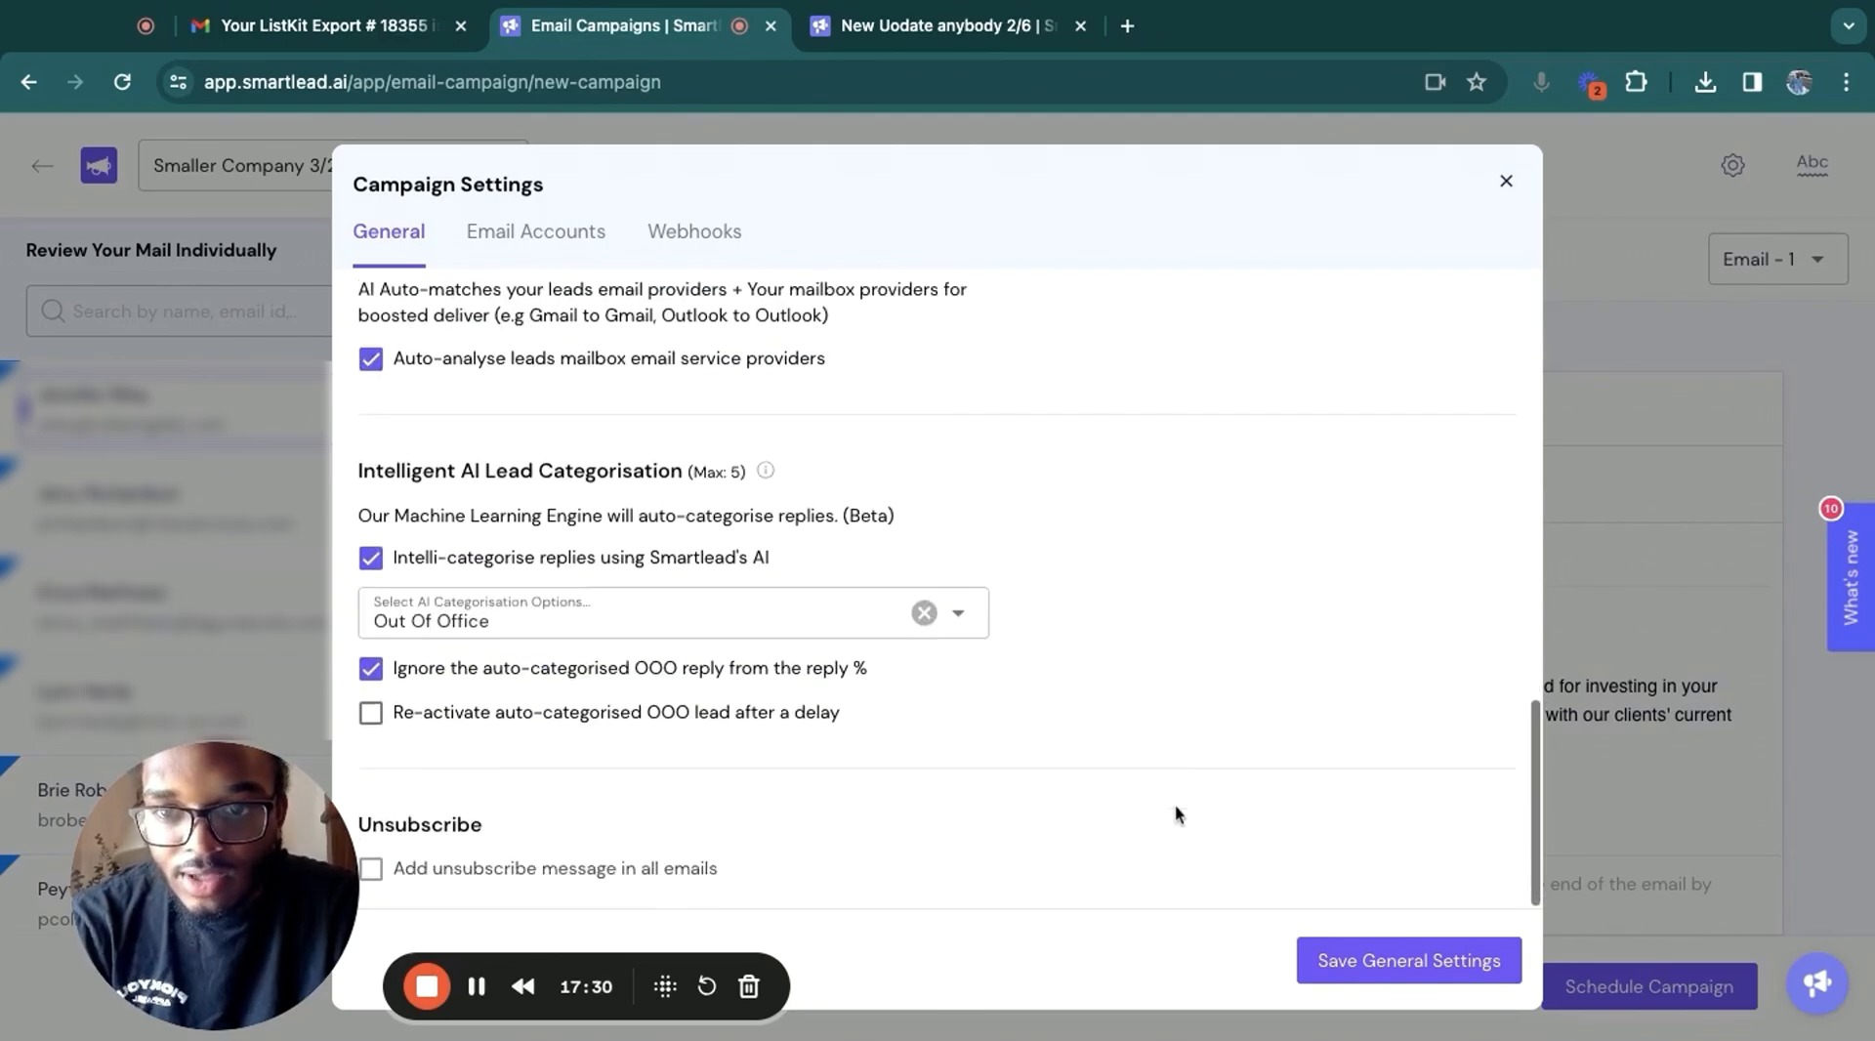
Turn off the Optimise Email Delivery option that sends emails in plain text without HTML
{"action": "scroll", "coordinate": [513, 743], "scroll_direction": "up", "scroll_amount": 4}
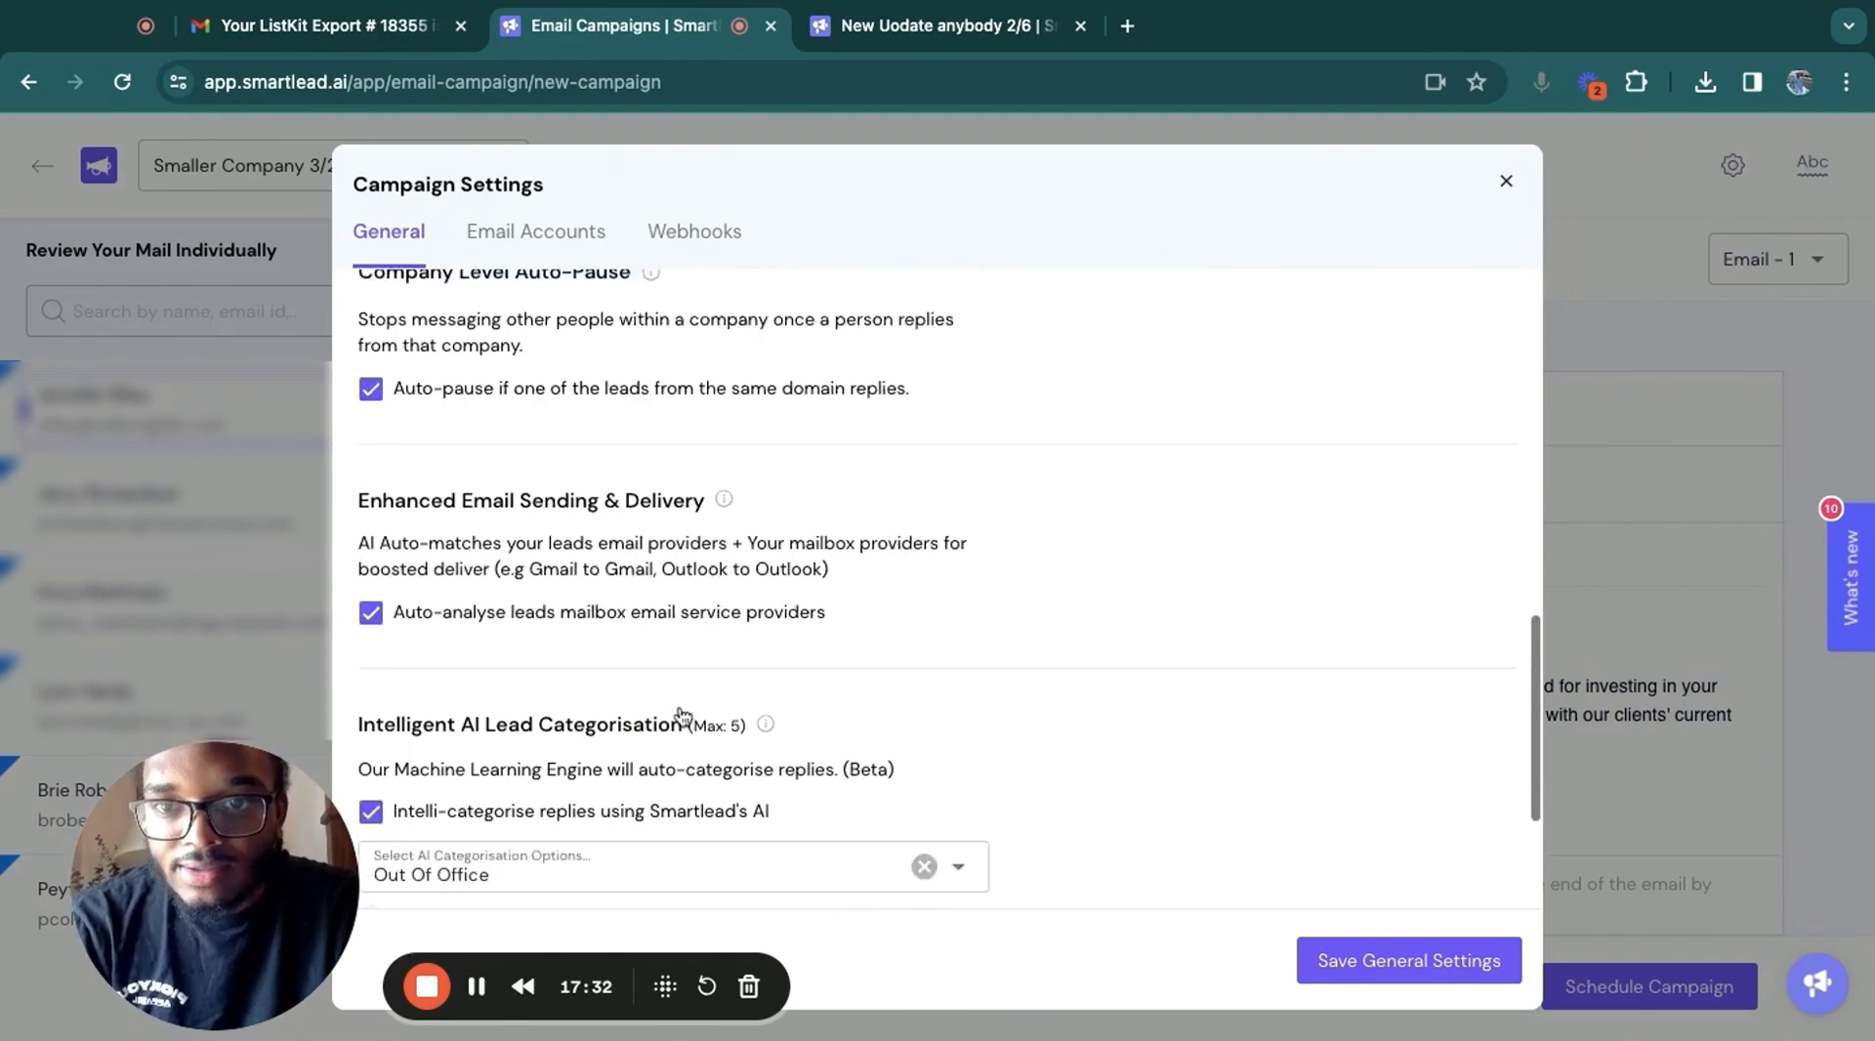
{"action": "scroll", "coordinate": [516, 714], "scroll_direction": "up", "scroll_amount": 3}
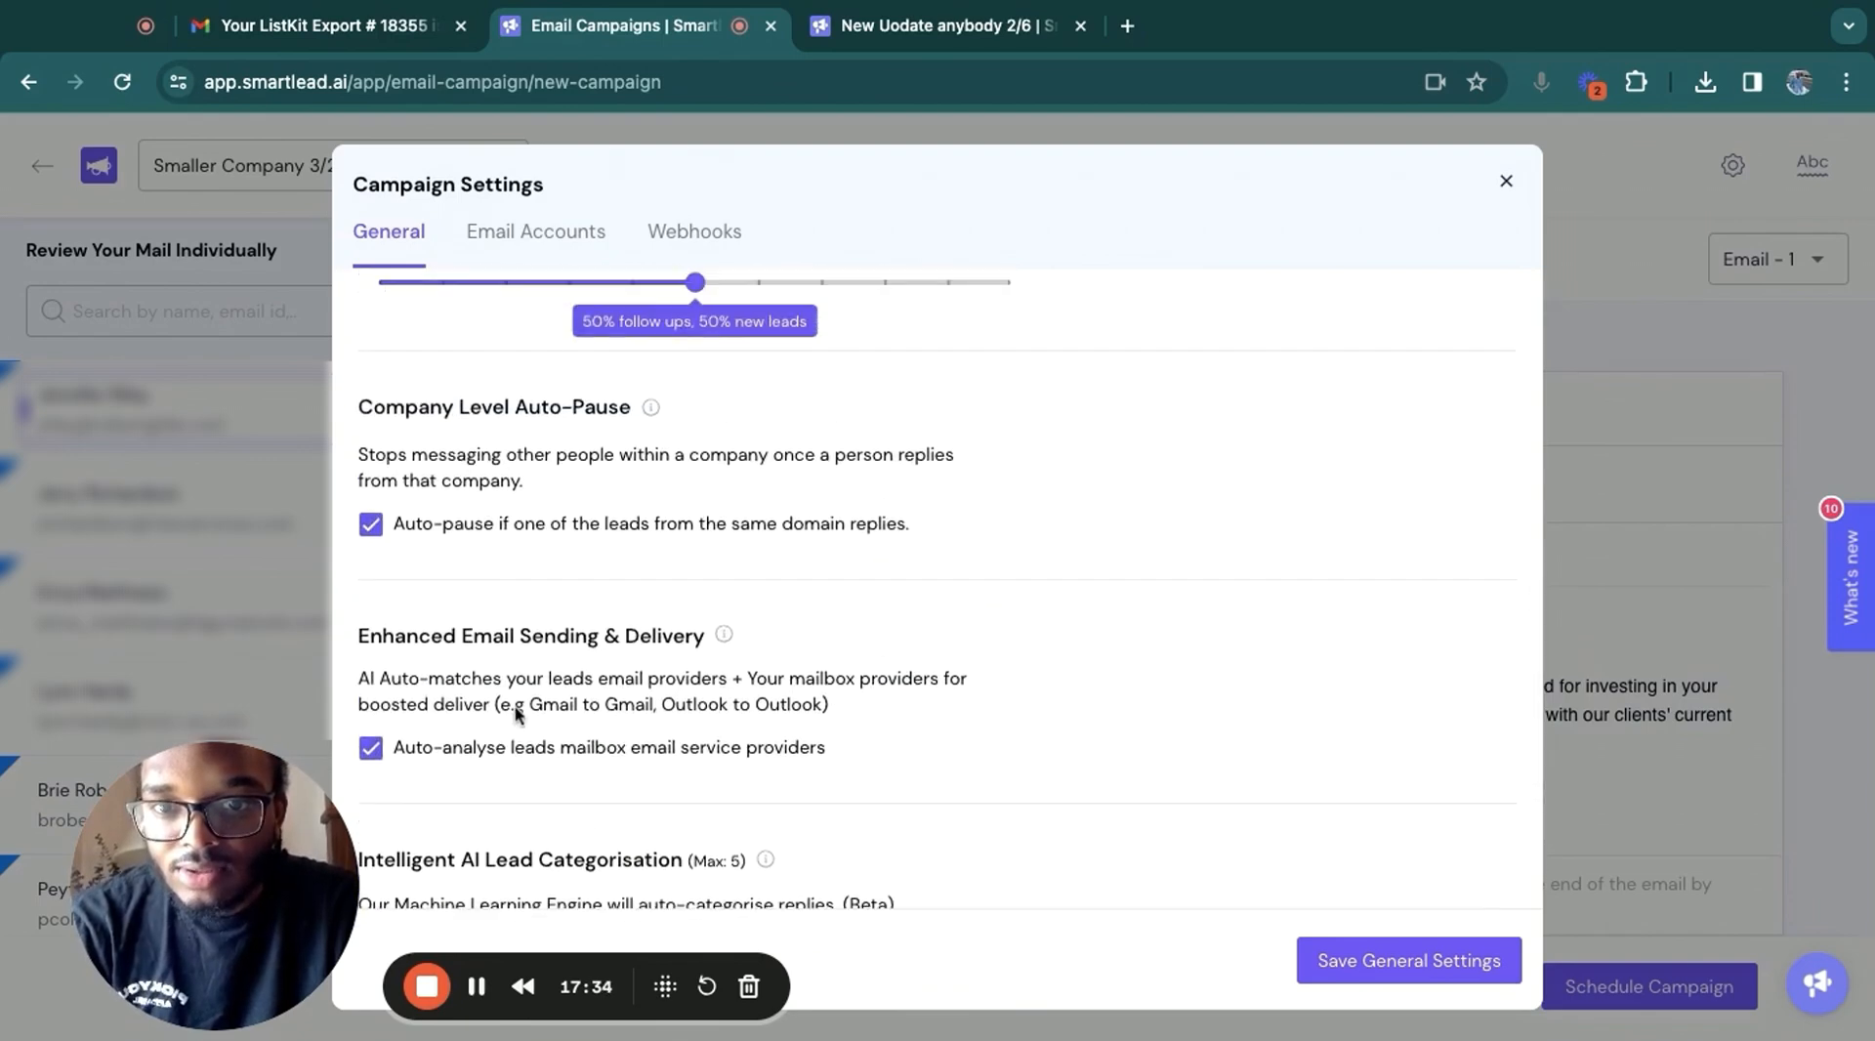
{"action": "scroll", "coordinate": [449, 469], "scroll_direction": "up", "scroll_amount": 1}
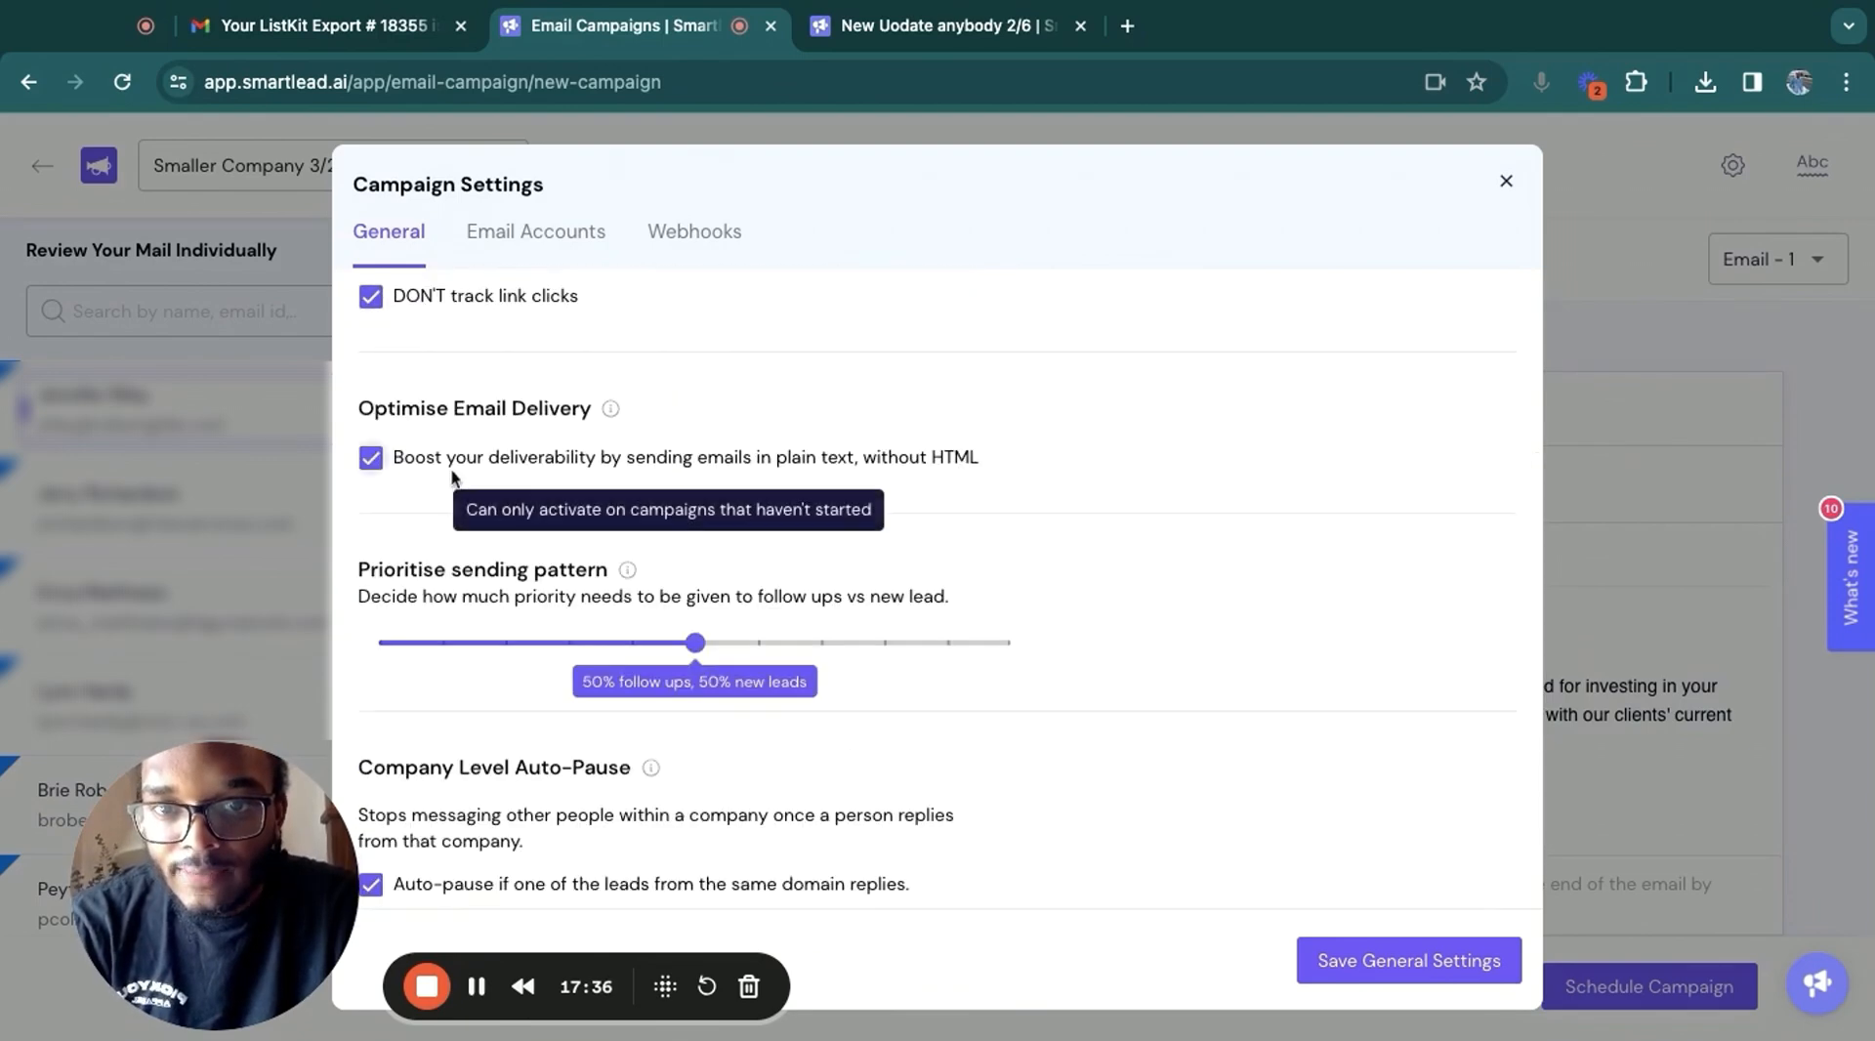
{"action": "left_click", "coordinate": [452, 474]}
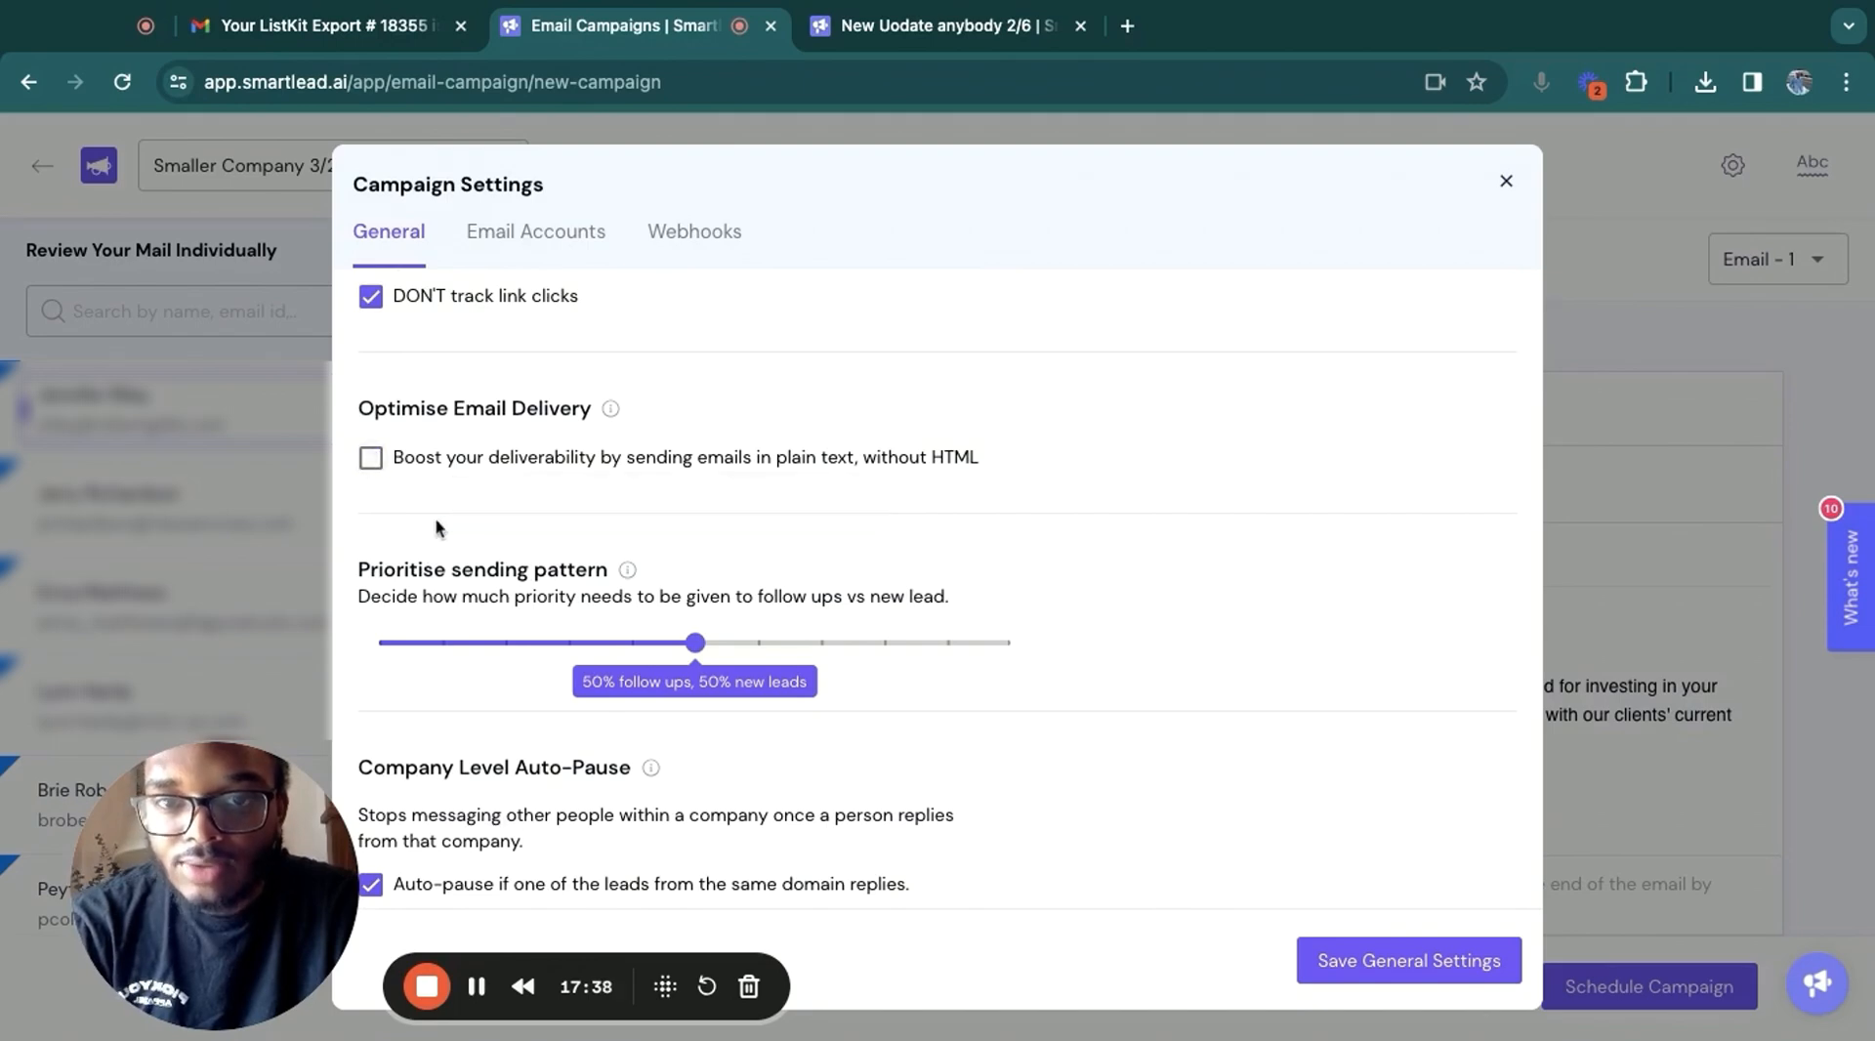
Add an unsubscribe message to all emails reading "Click Here To Stop Receiving My Emails"
{"action": "scroll", "coordinate": [435, 518], "scroll_direction": "down", "scroll_amount": 8}
{"action": "left_click", "coordinate": [415, 868]}
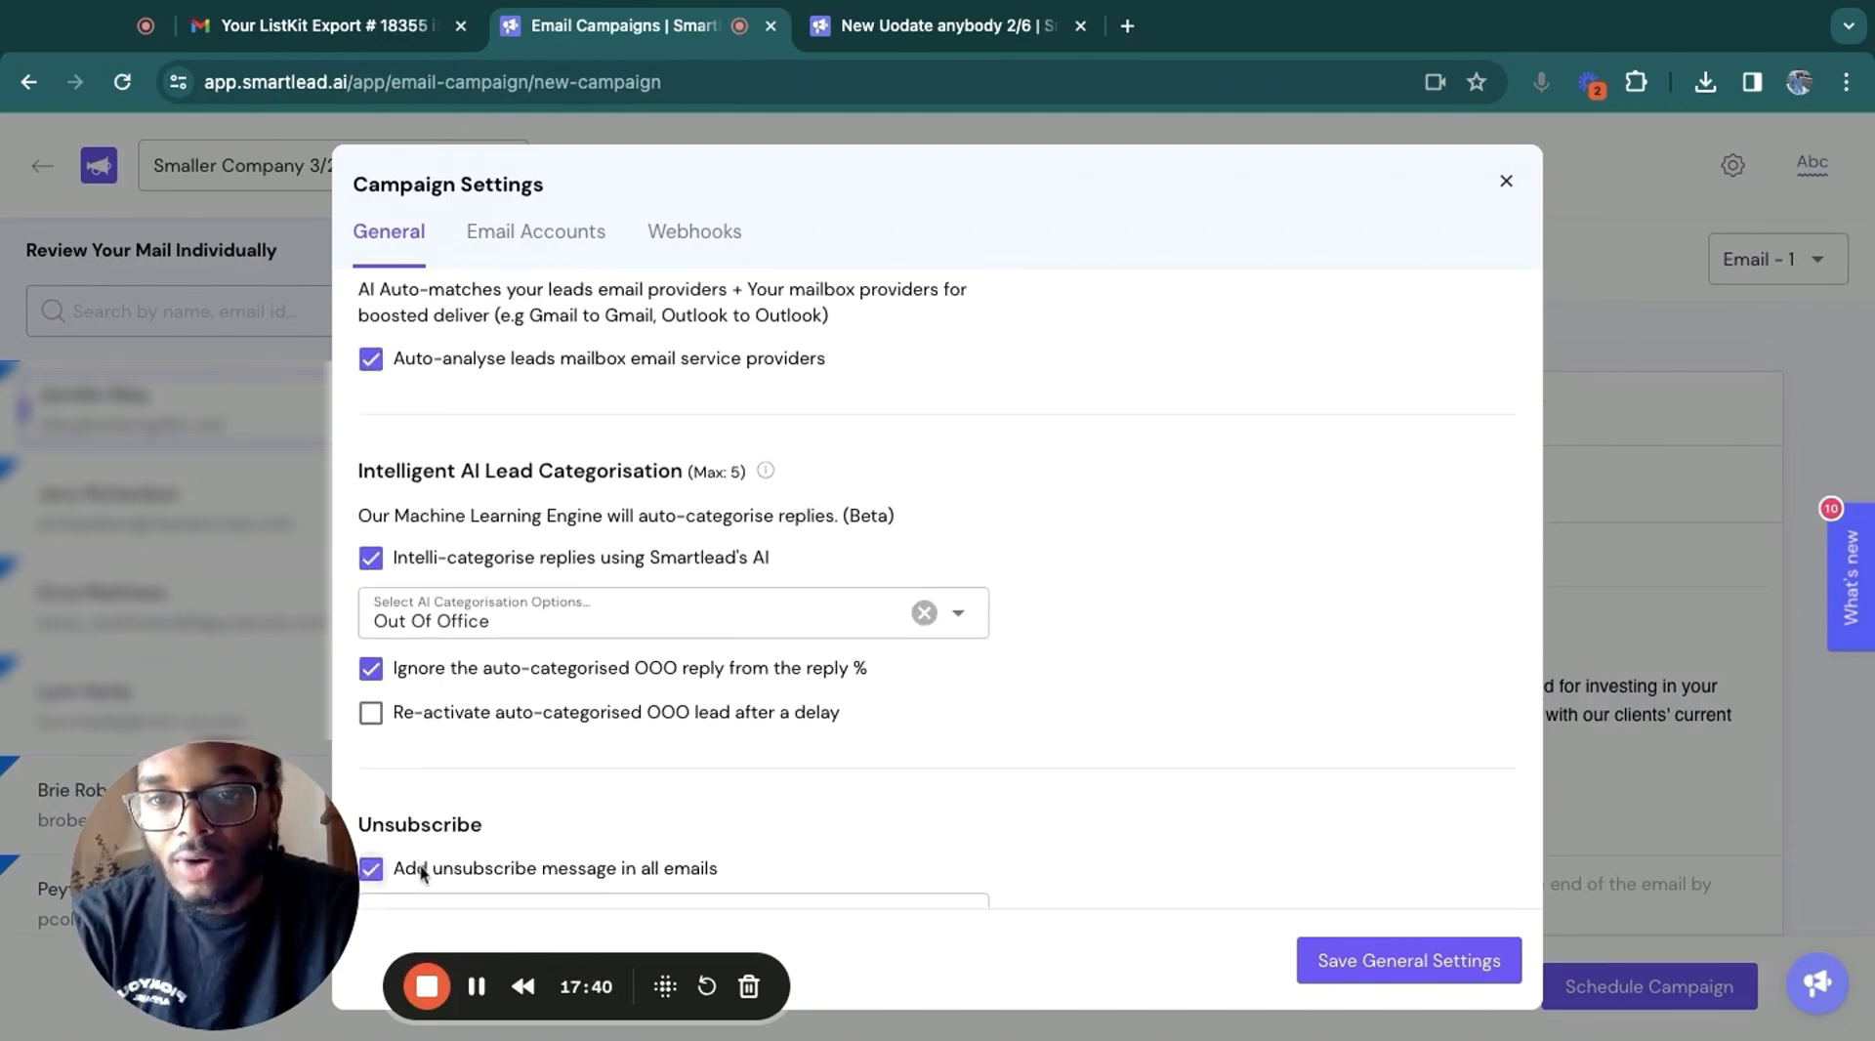
{"action": "scroll", "coordinate": [1092, 865], "scroll_direction": "down", "scroll_amount": 1}
{"action": "double_click", "coordinate": [535, 860]}
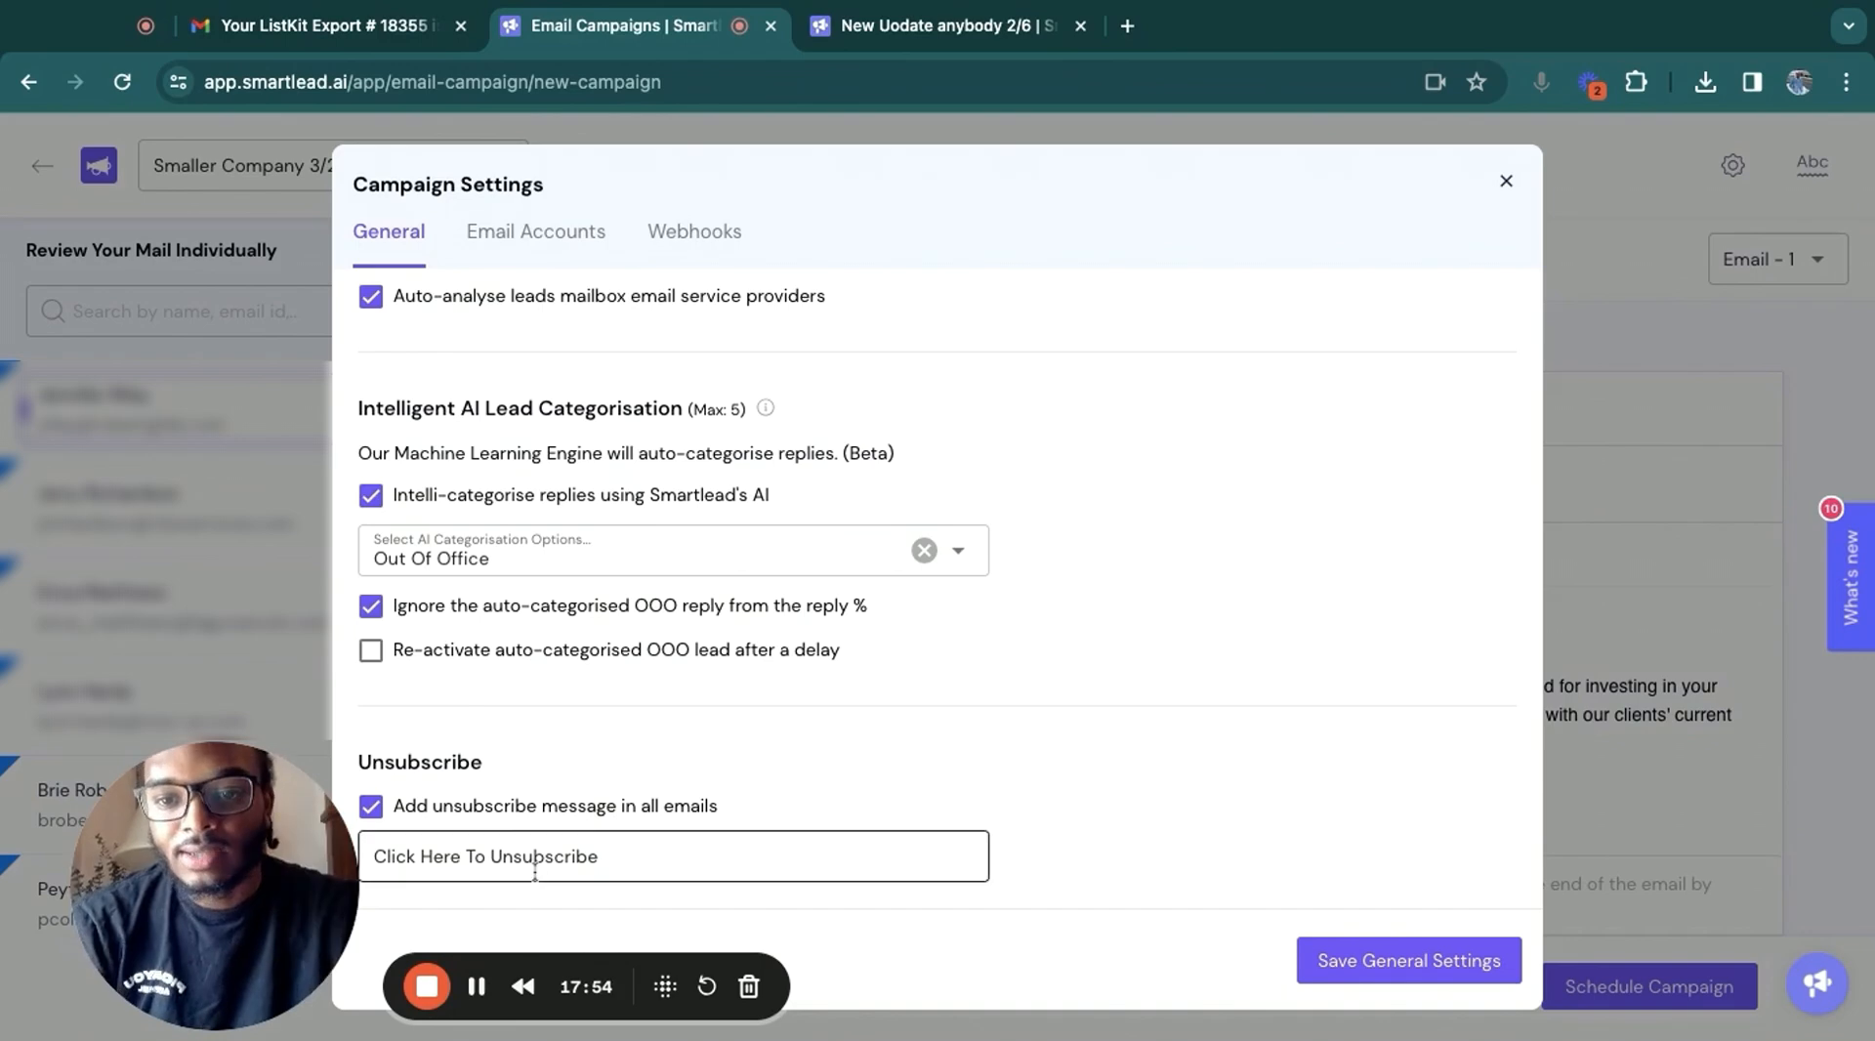
{"action": "type", "text": "Stop "}
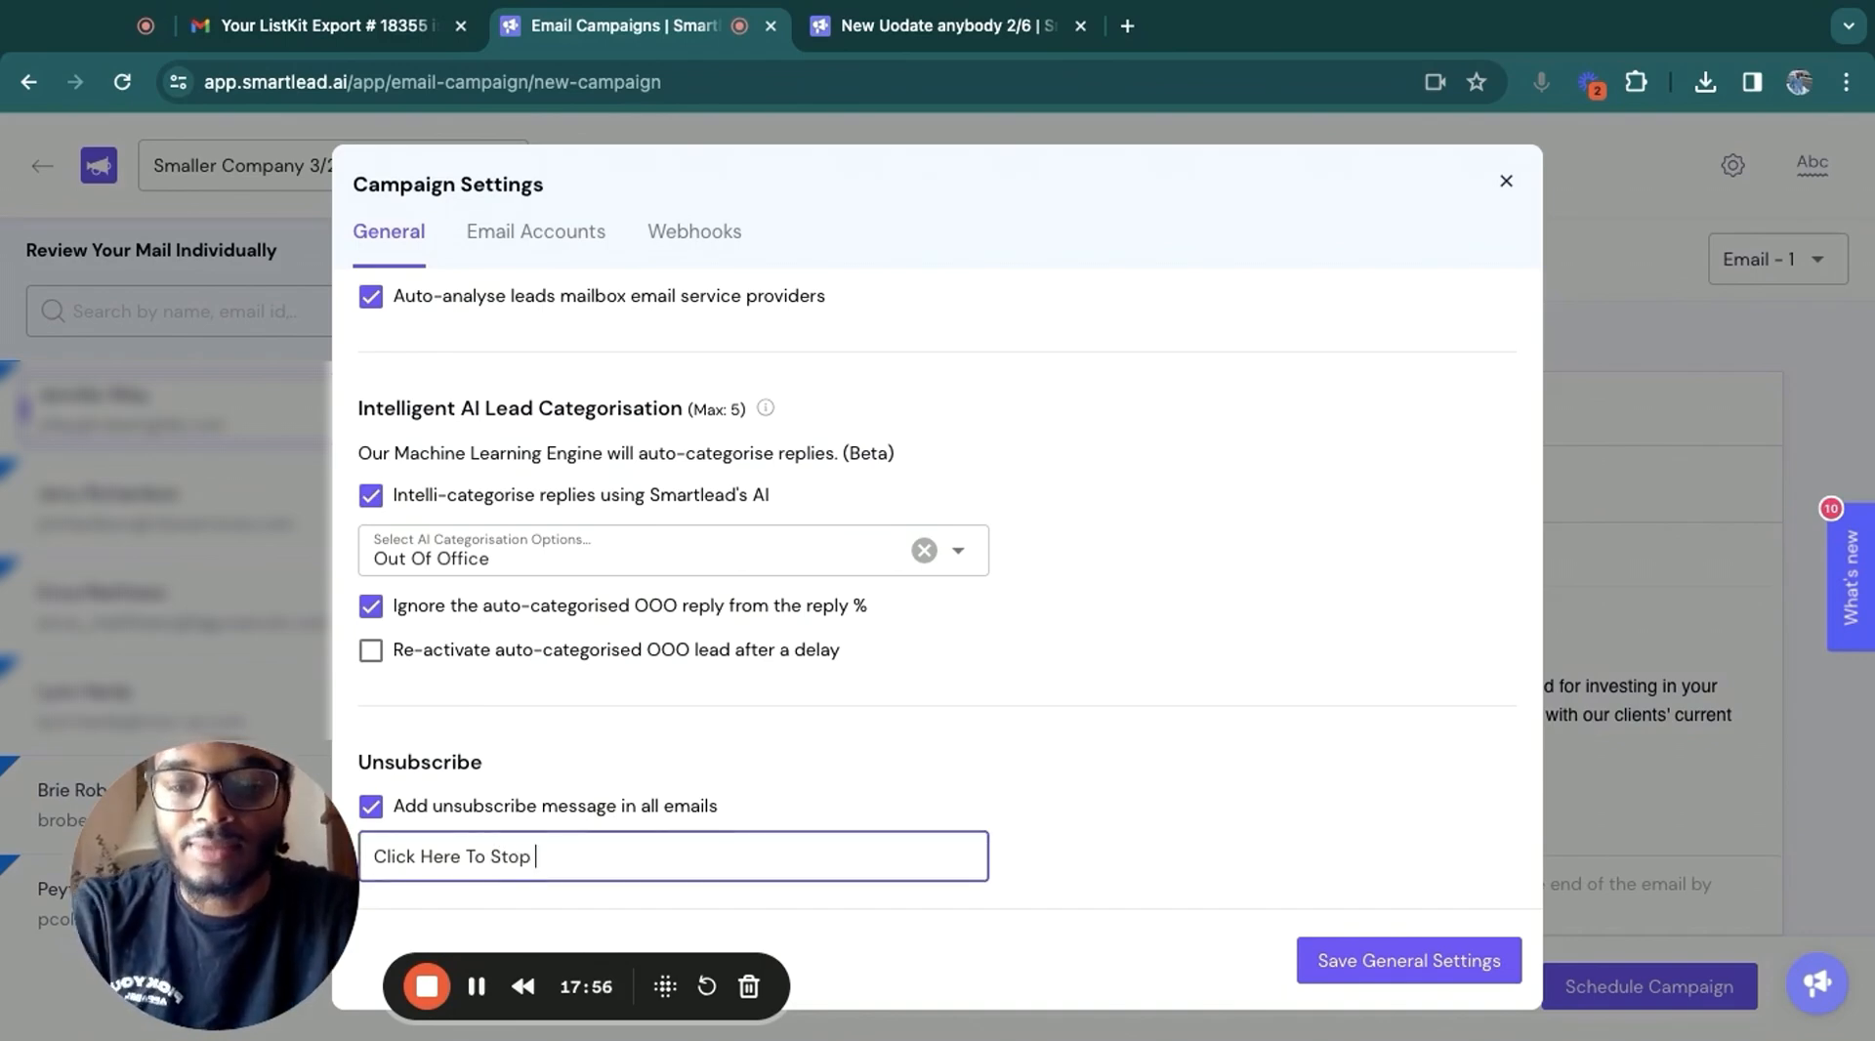
{"action": "type", "text": "Recevining "}
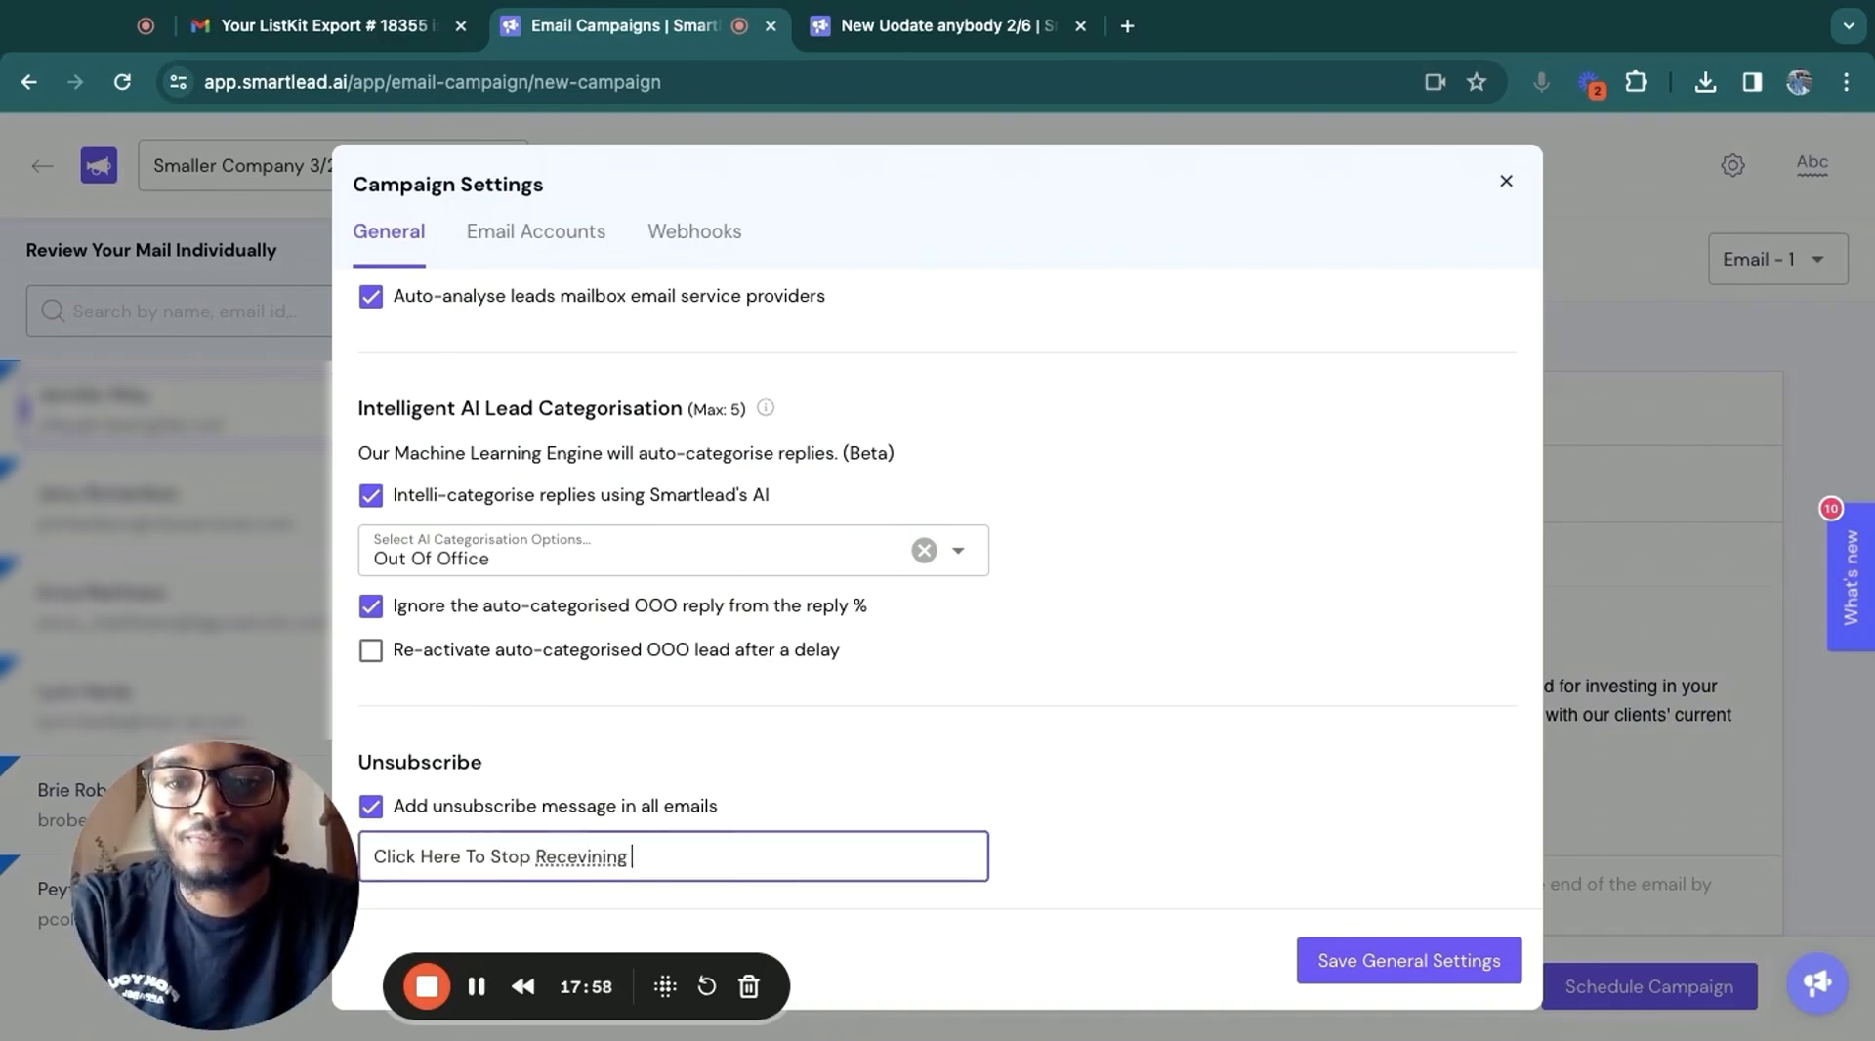
{"action": "type", "text": "My Emails"}
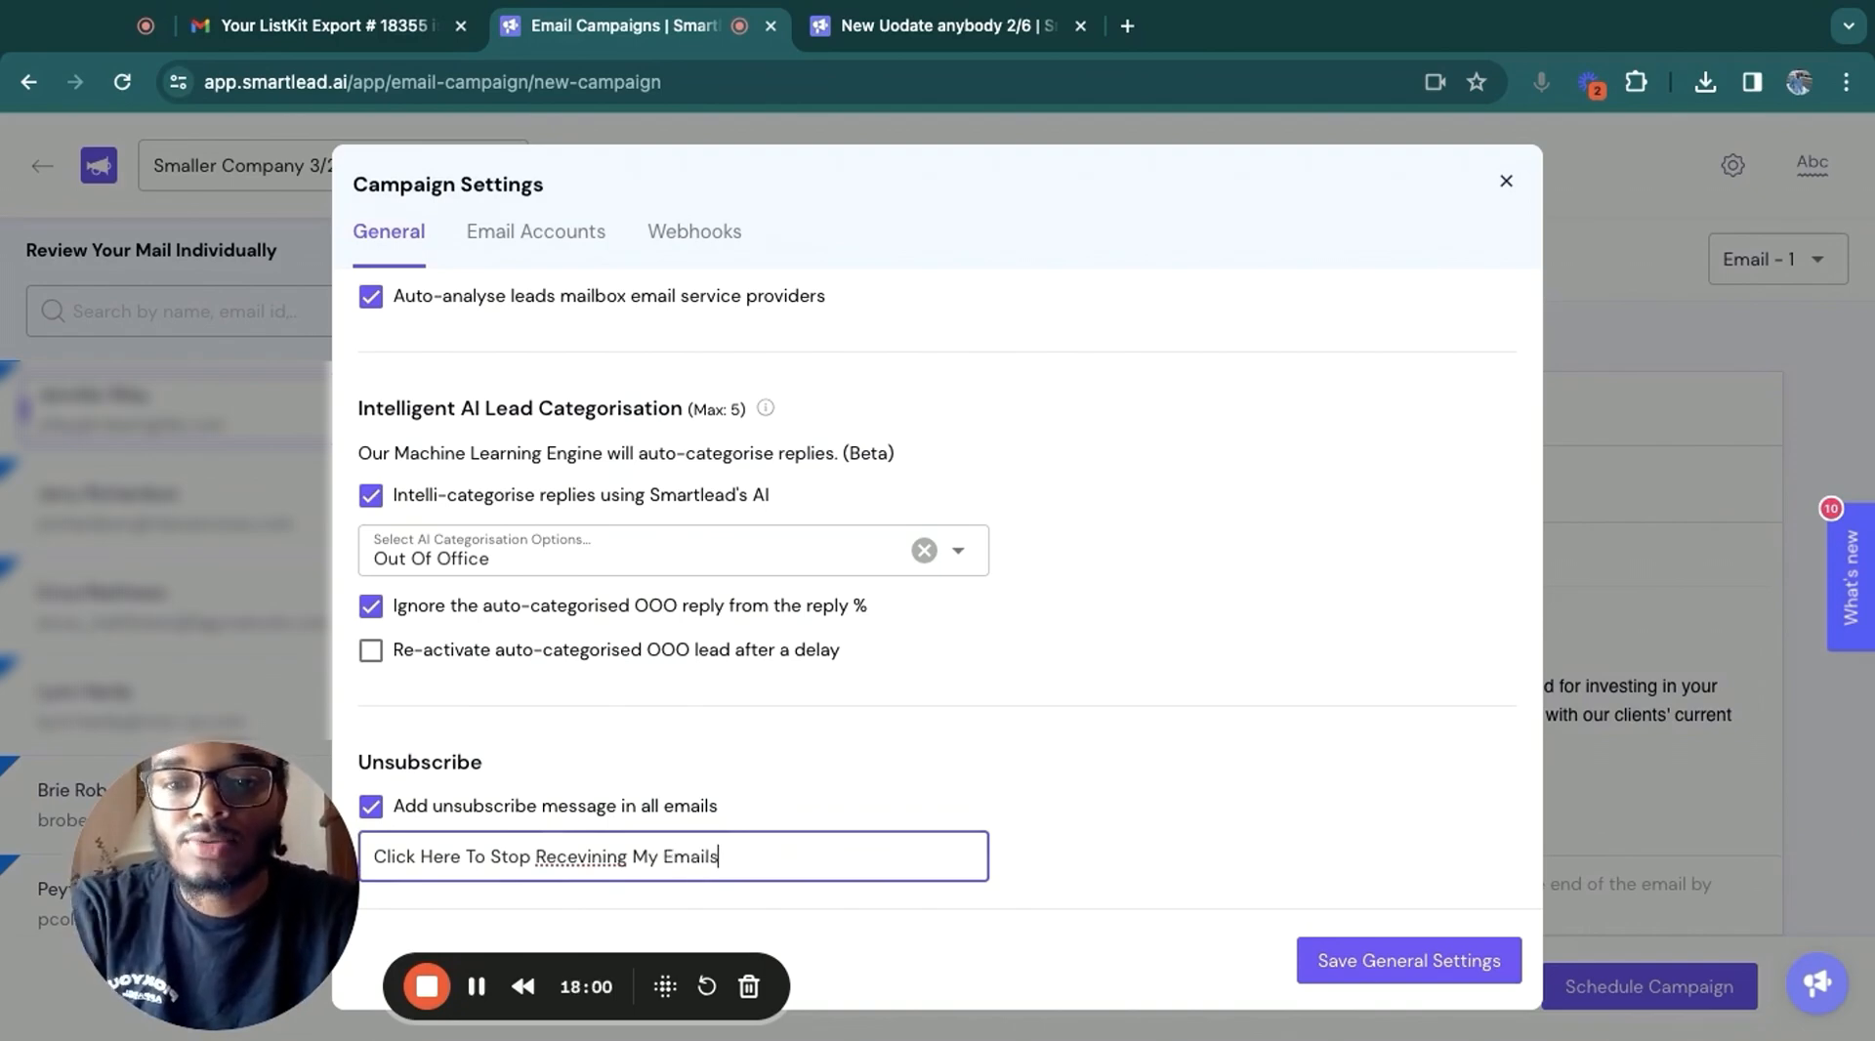
{"action": "double_click", "coordinate": [589, 865]}
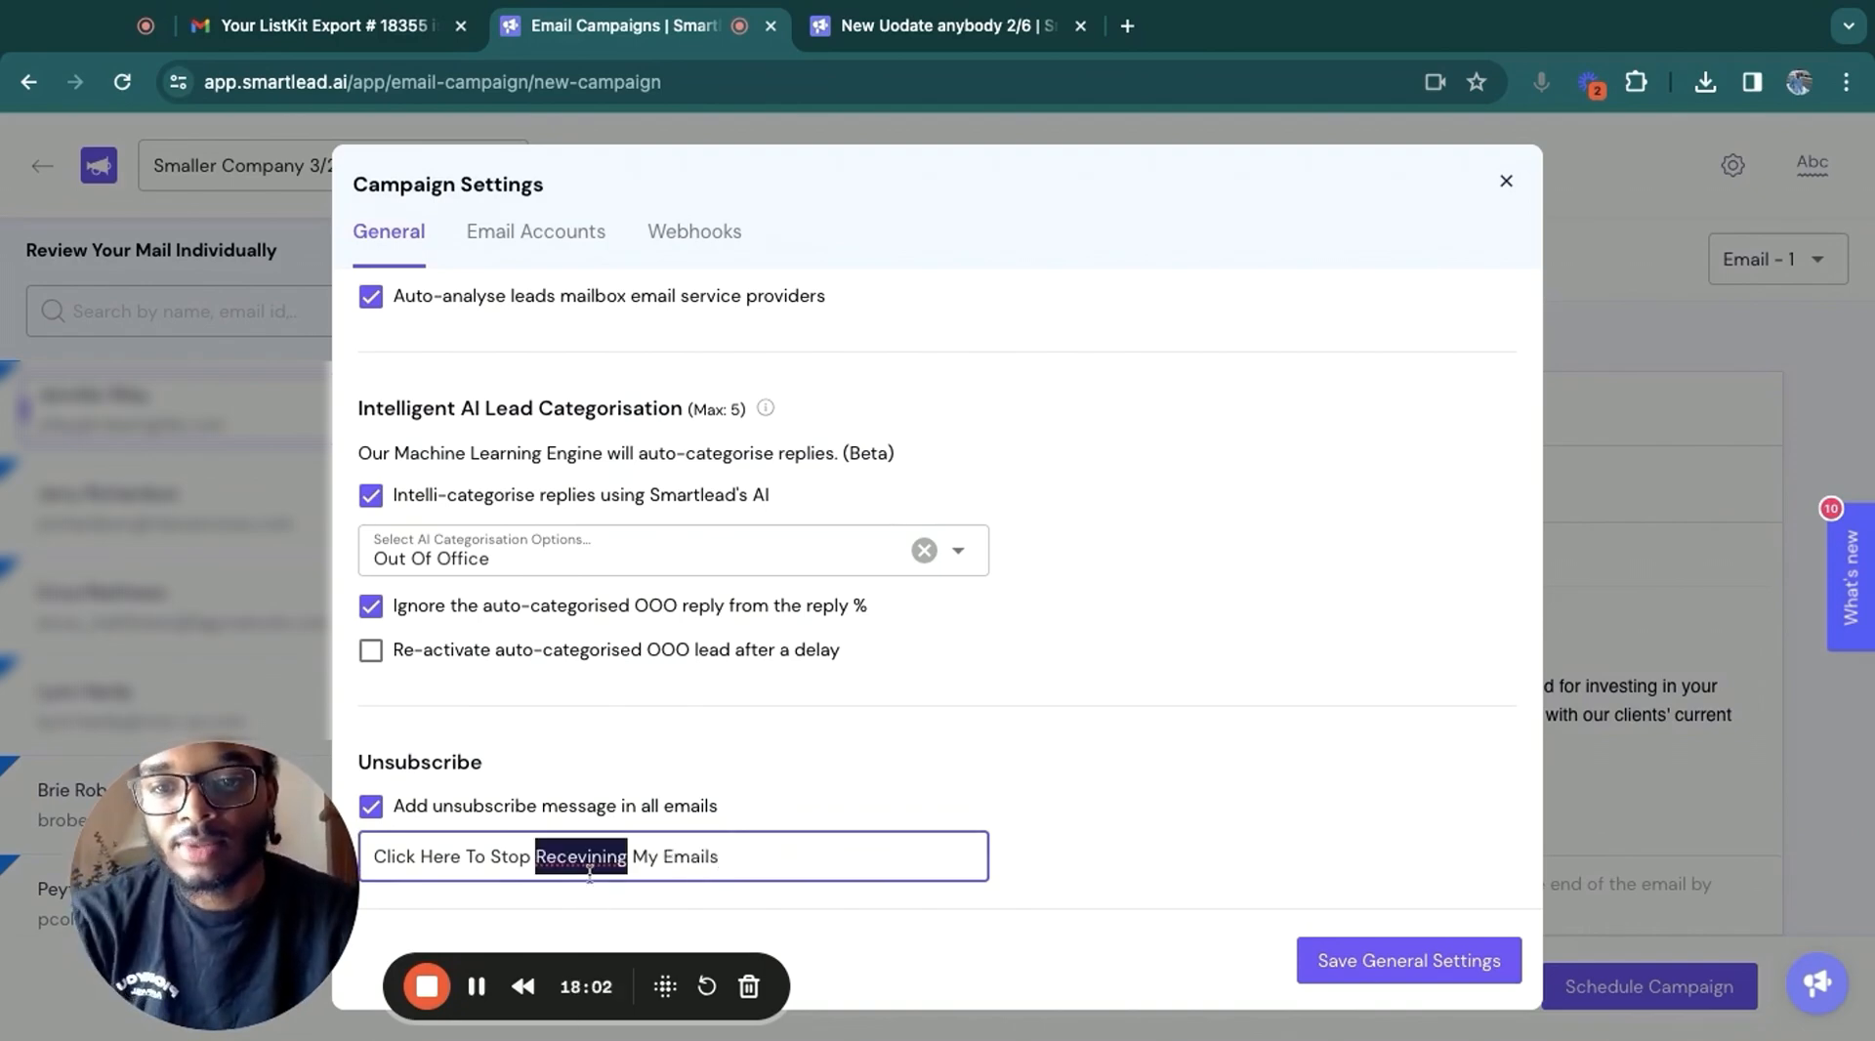
{"action": "type", "text": "Receiving"}
{"action": "left_click", "coordinate": [1227, 920]}
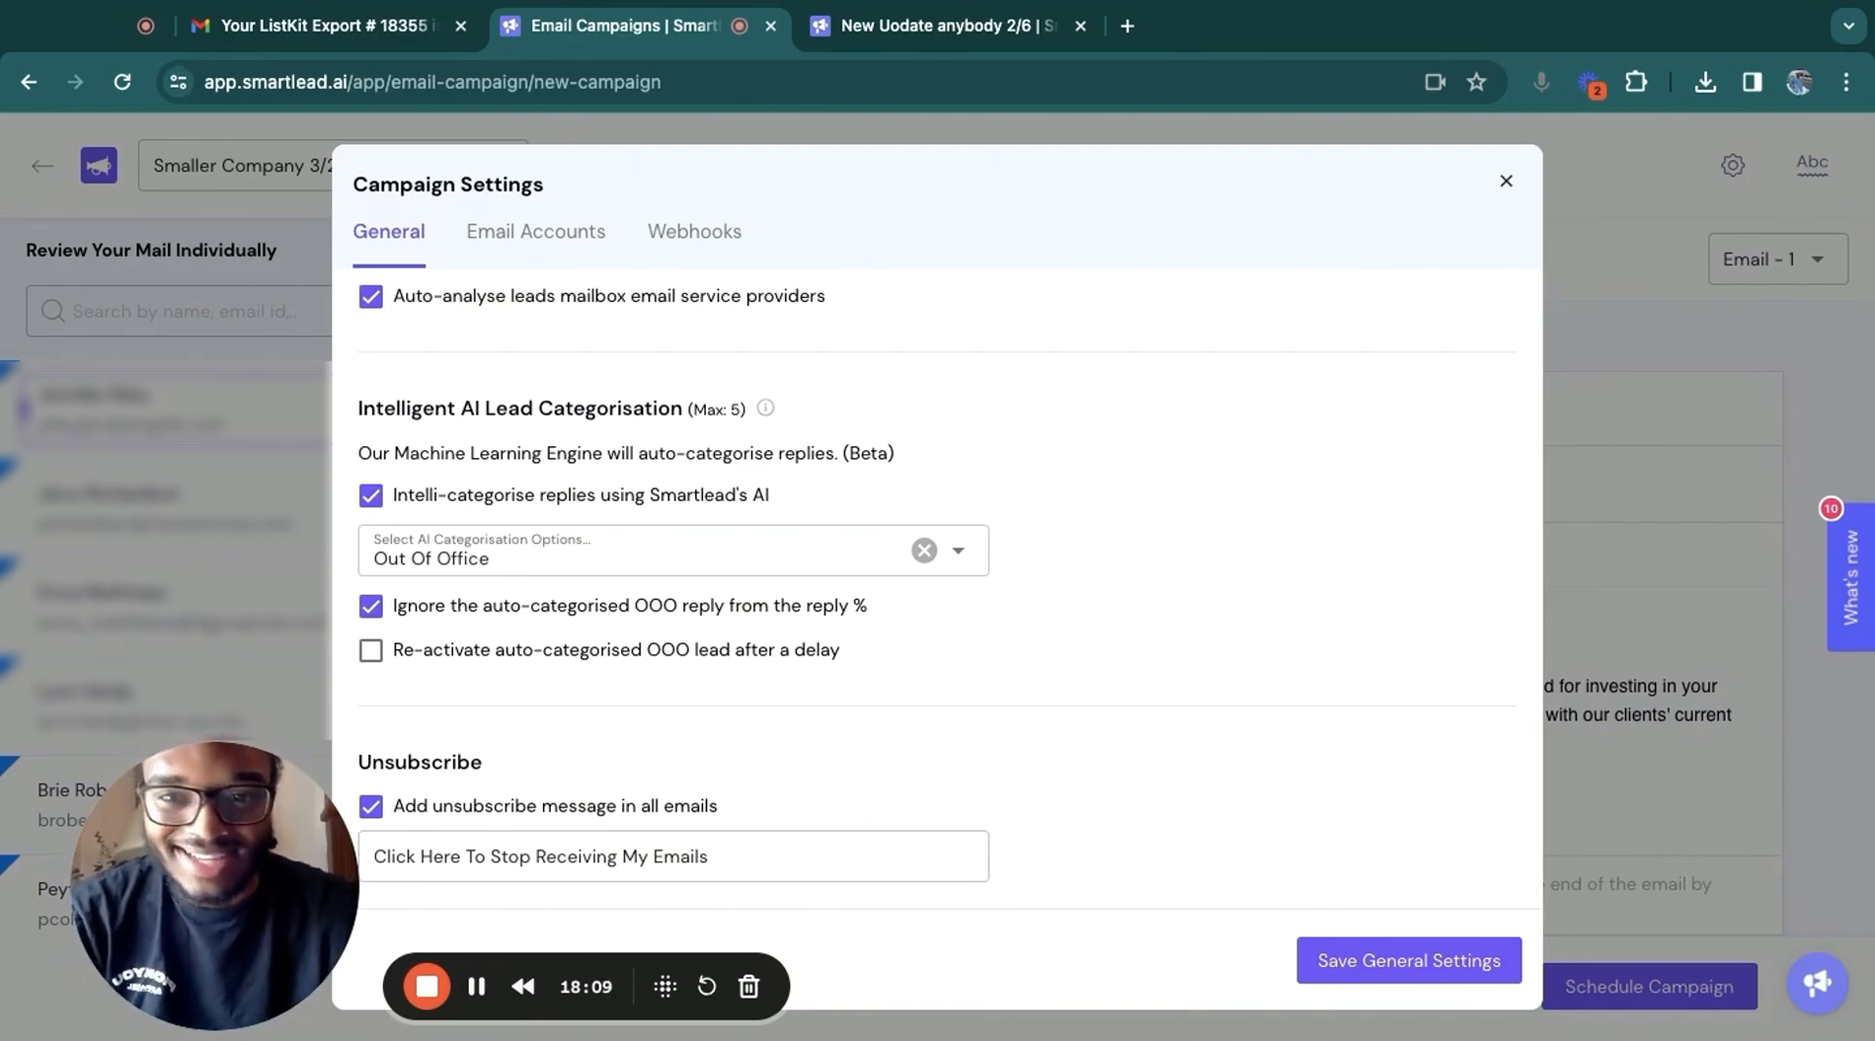
Save the general campaign settings and schedule the Smaller Company 3/25 Campaign
{"action": "left_click", "coordinate": [1353, 957]}
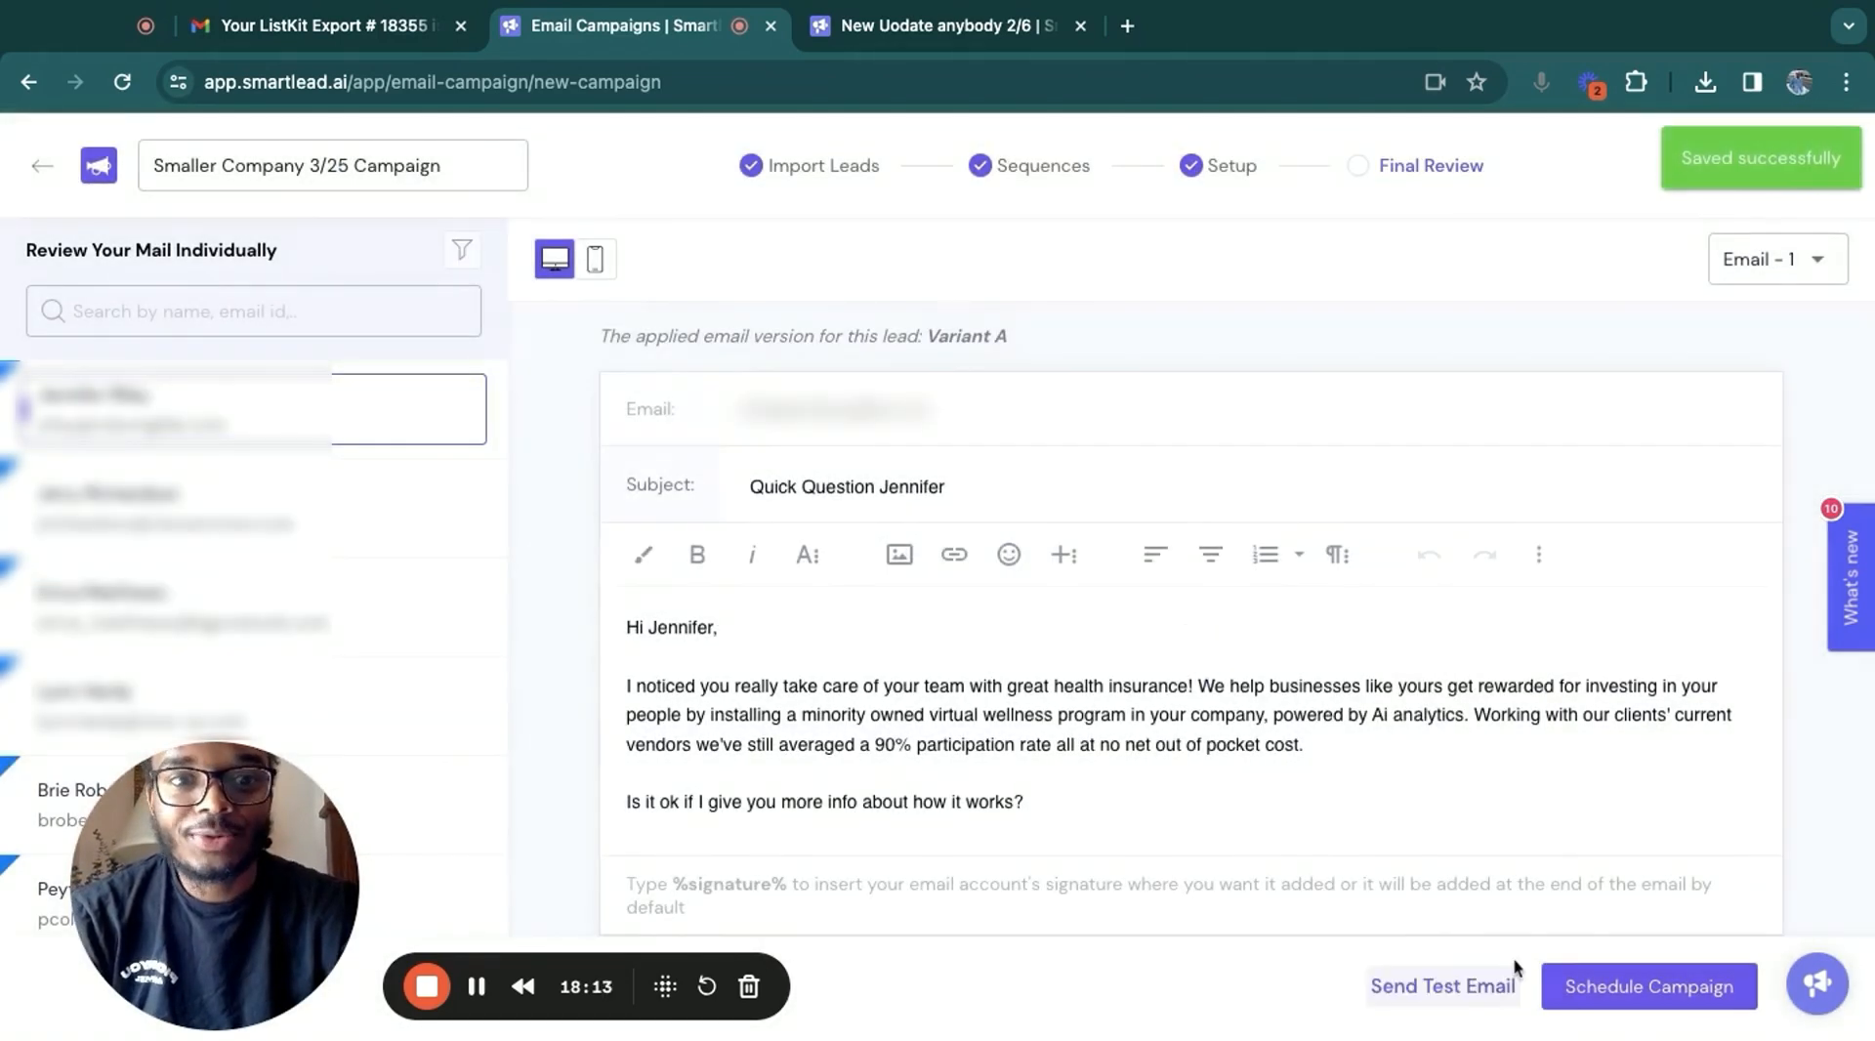
{"action": "left_click", "coordinate": [1614, 982]}
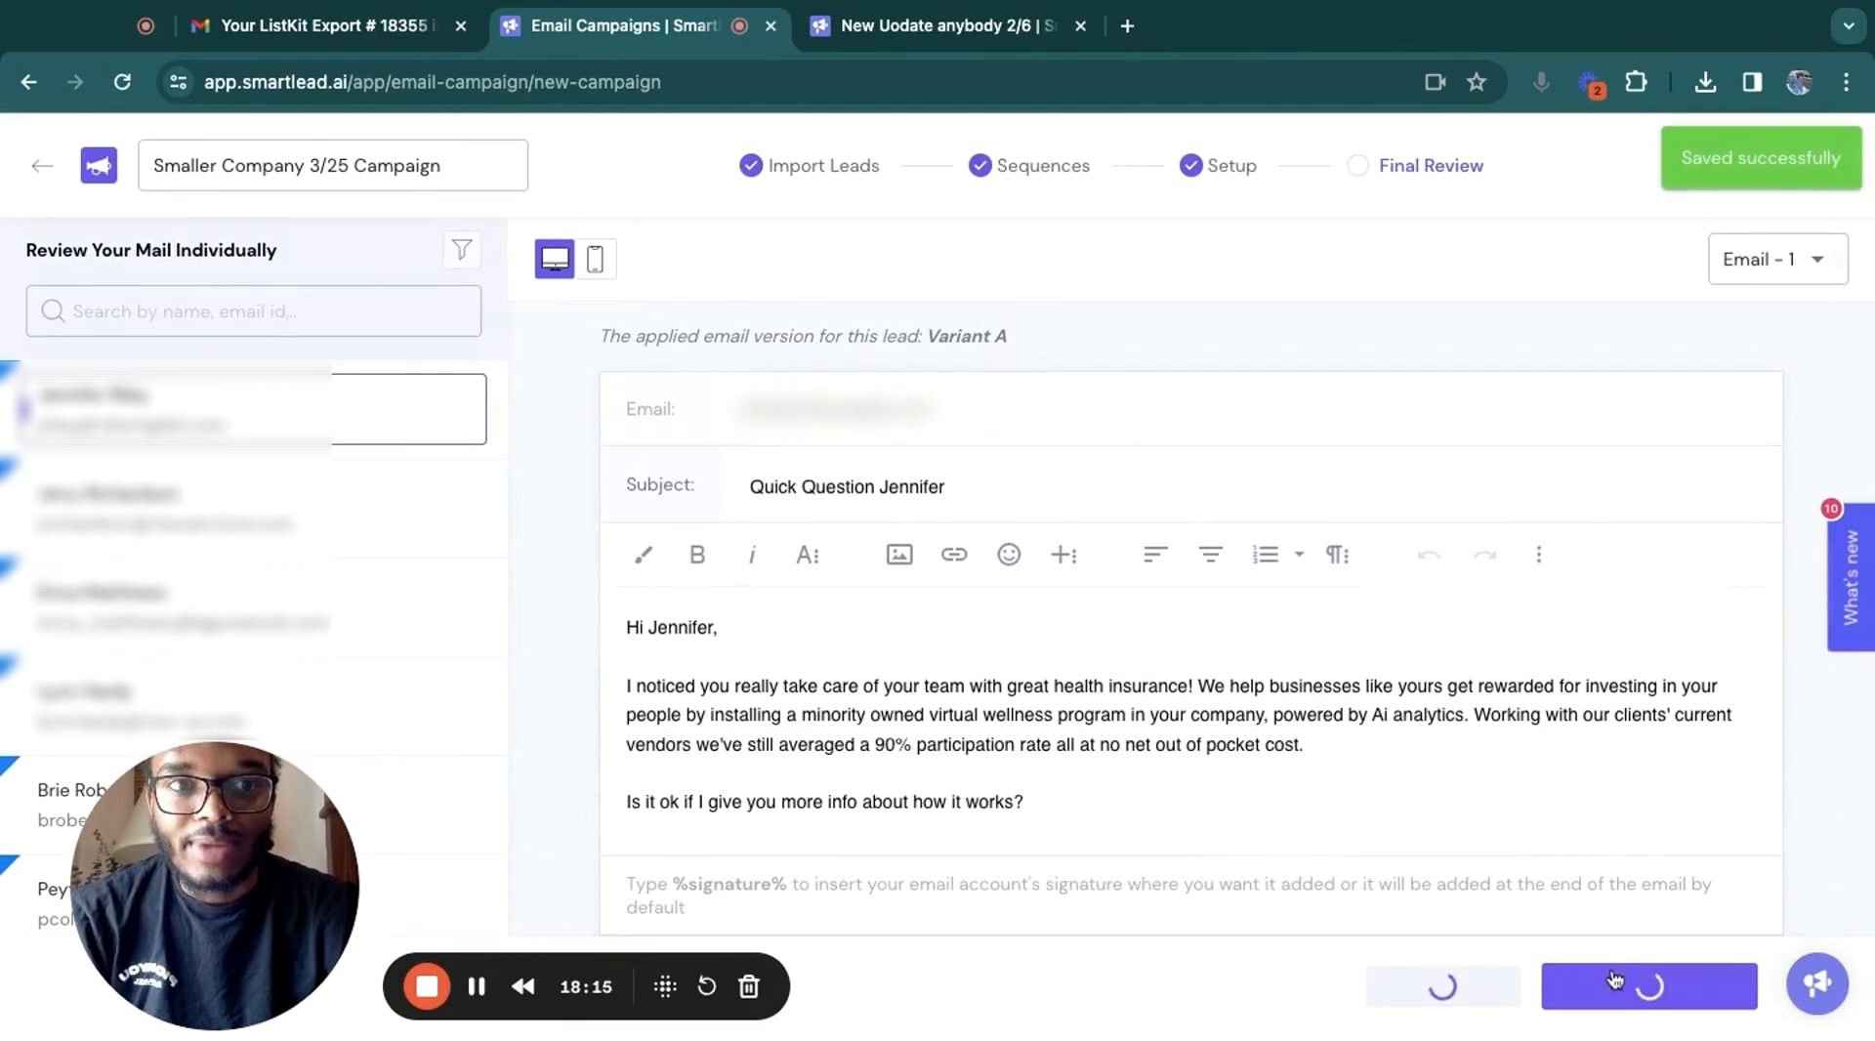